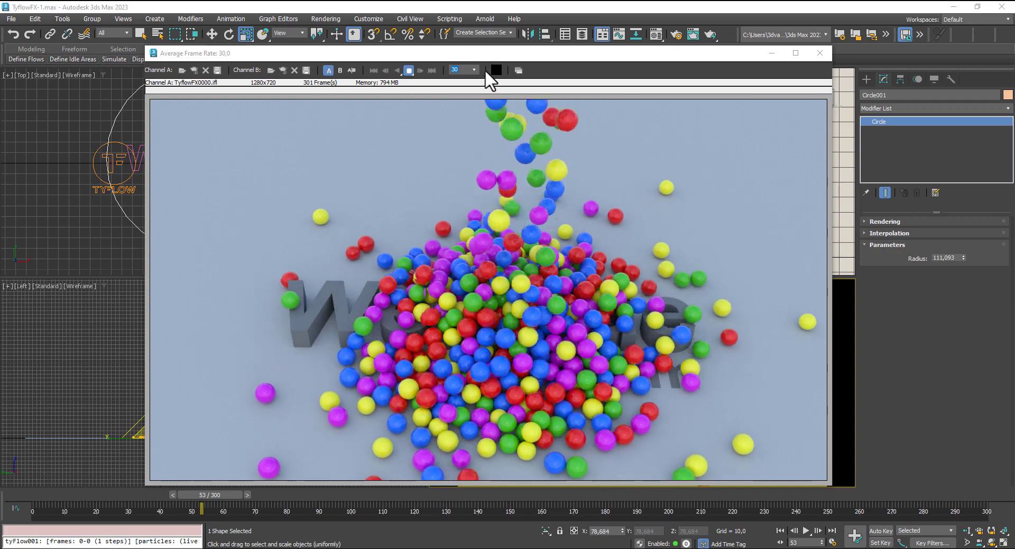
Move the playing RAM Player aside, then close it and confirm the exit prompt.
{"action": "mouse_move", "coordinate": [474, 55]}
{"action": "left_mouse_down"}
{"action": "mouse_move", "coordinate": [419, 28]}
{"action": "mouse_move", "coordinate": [461, 52]}
{"action": "mouse_move", "coordinate": [466, 42]}
{"action": "left_mouse_up"}
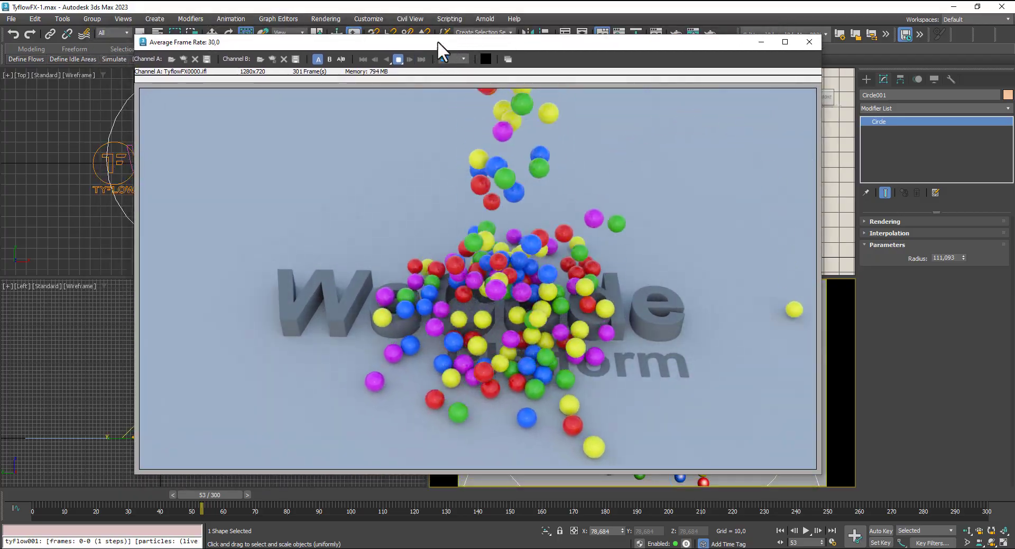
{"action": "left_click_drag", "start_coordinate": [436, 40], "coordinate": [390, 19]}
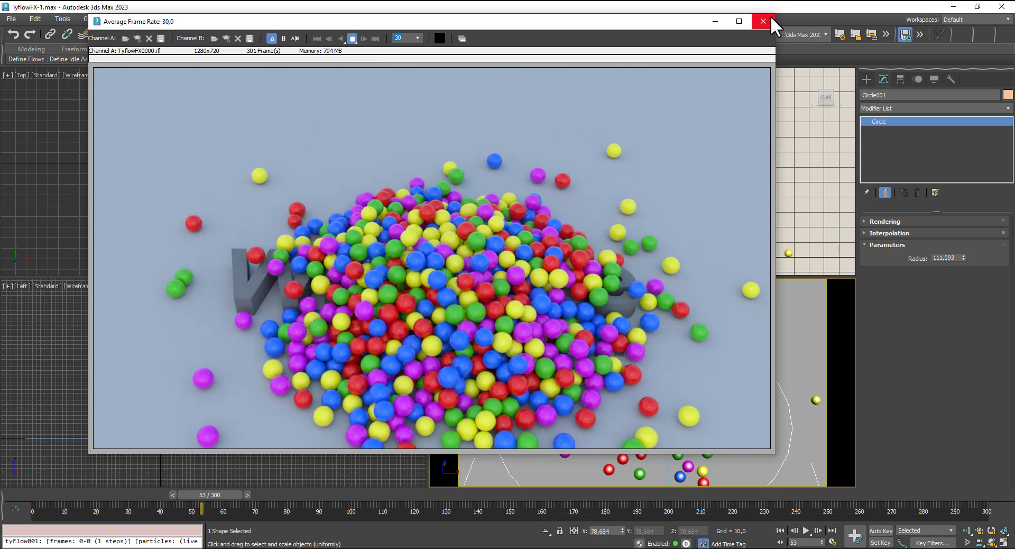
{"action": "left_click", "coordinate": [769, 16]}
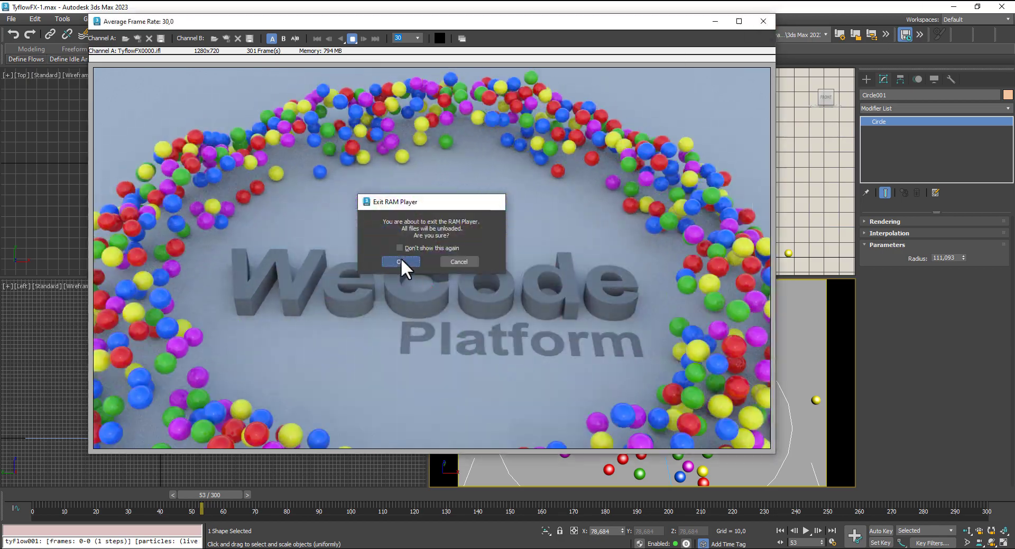
{"action": "left_click", "coordinate": [400, 259]}
{"action": "left_click", "coordinate": [512, 233]}
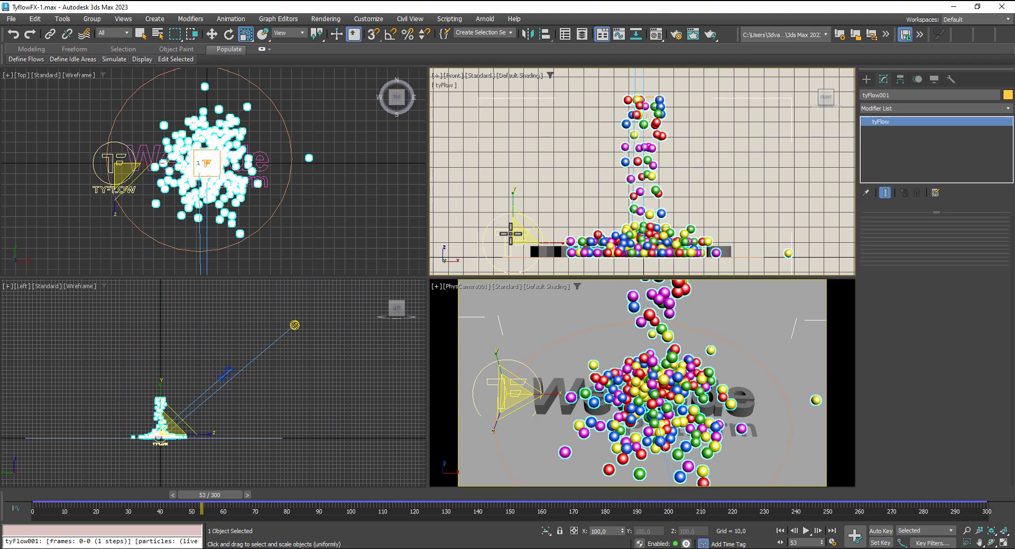
{"action": "left_click", "coordinate": [933, 241]}
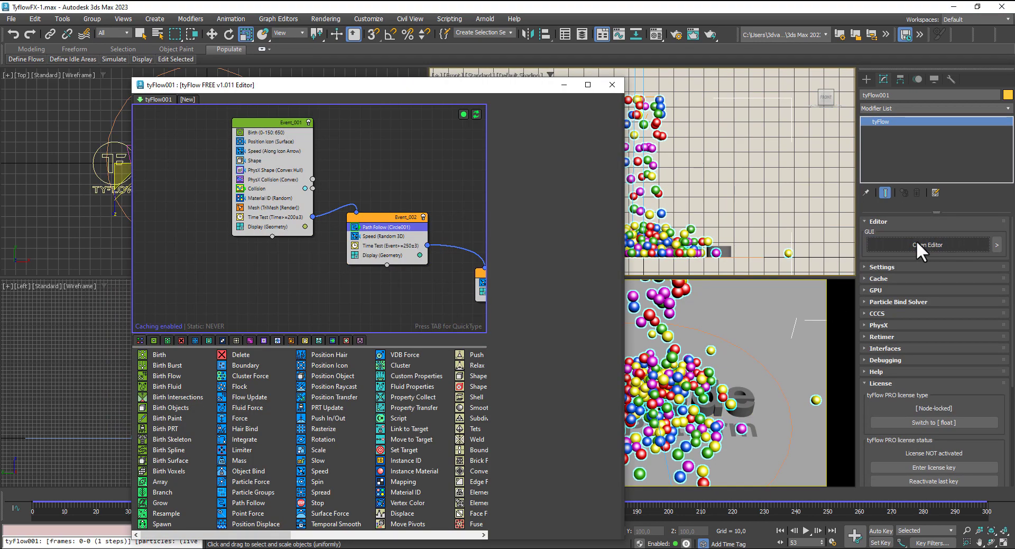
{"action": "left_click", "coordinate": [370, 228]}
{"action": "middle_click_drag", "start_coordinate": [321, 287], "coordinate": [259, 284]}
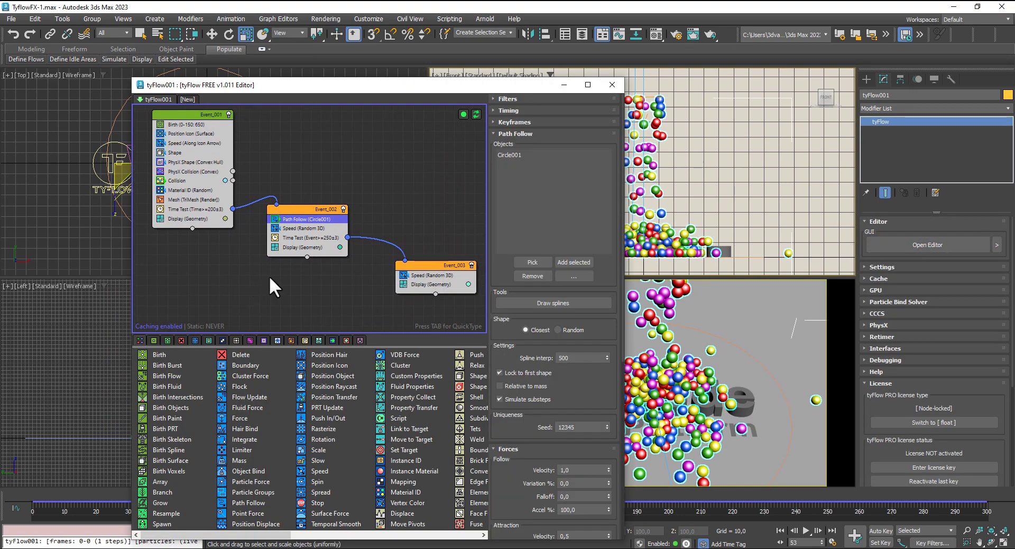
{"action": "scroll", "coordinate": [269, 278], "scroll_direction": "down", "scroll_amount": 1}
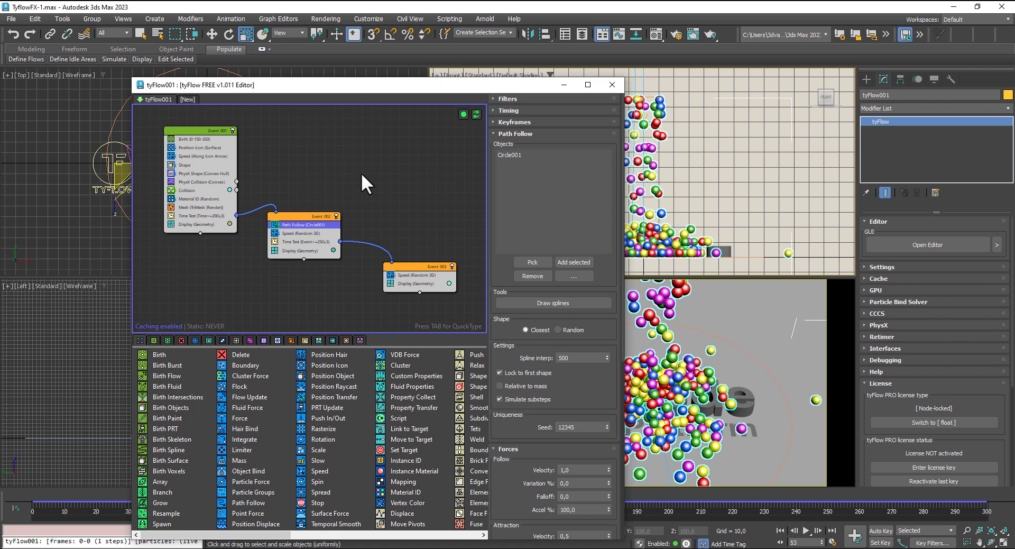
Close the flow editor and turn the camera view into an orbited, maximized perspective view.
{"action": "left_click", "coordinate": [613, 85]}
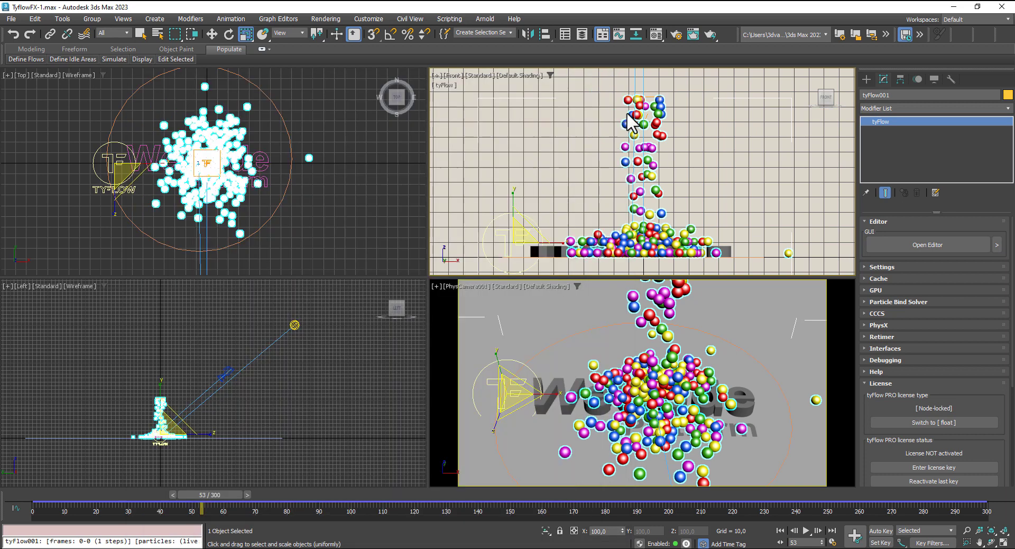
{"action": "left_click", "coordinate": [732, 387]}
{"action": "key", "text": "p"}
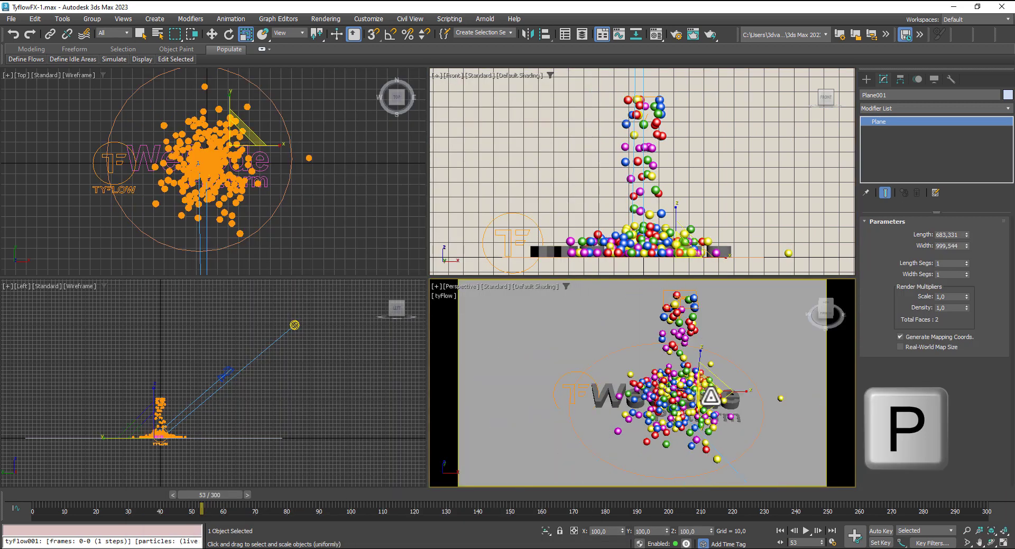
{"action": "scroll", "coordinate": [642, 381], "scroll_direction": "down", "scroll_amount": 3}
{"action": "middle_click_drag", "start_coordinate": [642, 380], "coordinate": [687, 343], "text": "alt"}
{"action": "scroll", "coordinate": [743, 397], "scroll_direction": "up", "scroll_amount": 3}
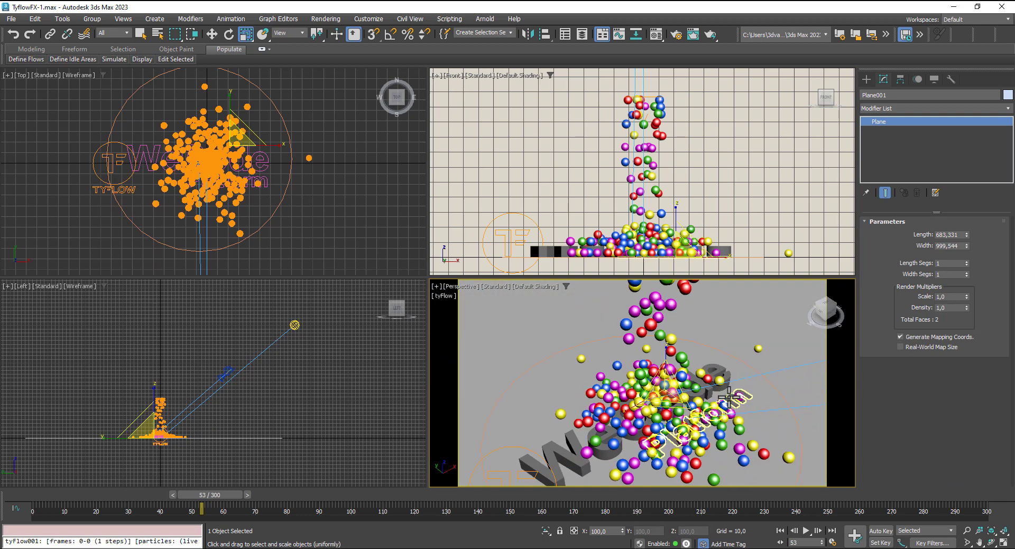
{"action": "scroll", "coordinate": [743, 396], "scroll_direction": "down", "scroll_amount": 3}
{"action": "middle_click_drag", "start_coordinate": [742, 396], "coordinate": [714, 392], "text": "alt"}
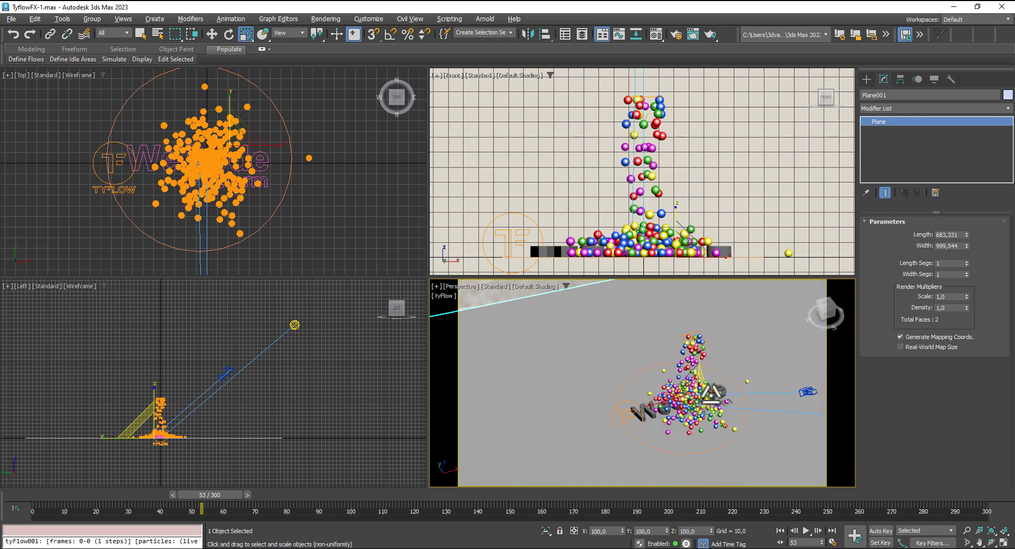
{"action": "key", "text": "alt+w"}
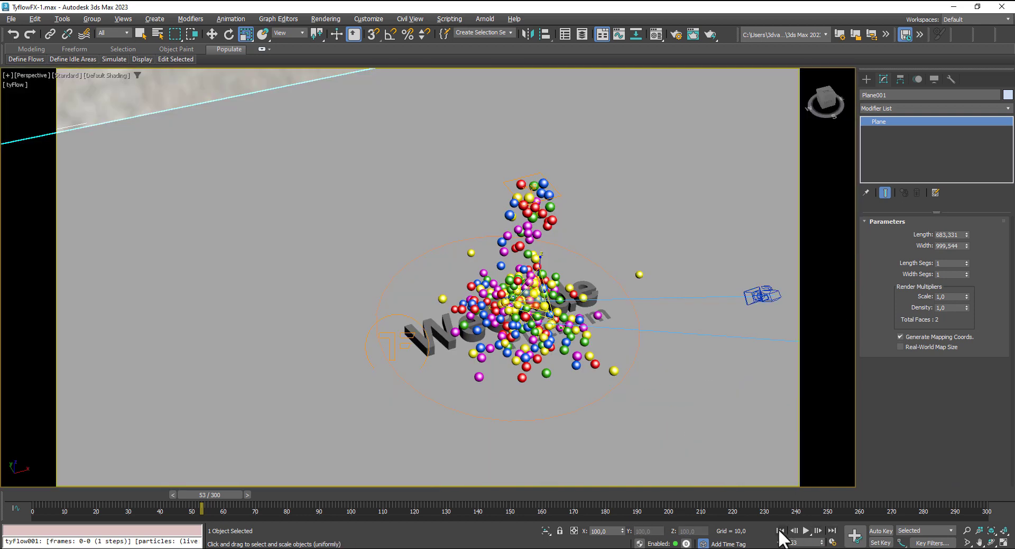
Play the animation from the start and orbit around to watch the spheres circle WeCode.
{"action": "left_click", "coordinate": [780, 530]}
{"action": "left_click", "coordinate": [806, 530]}
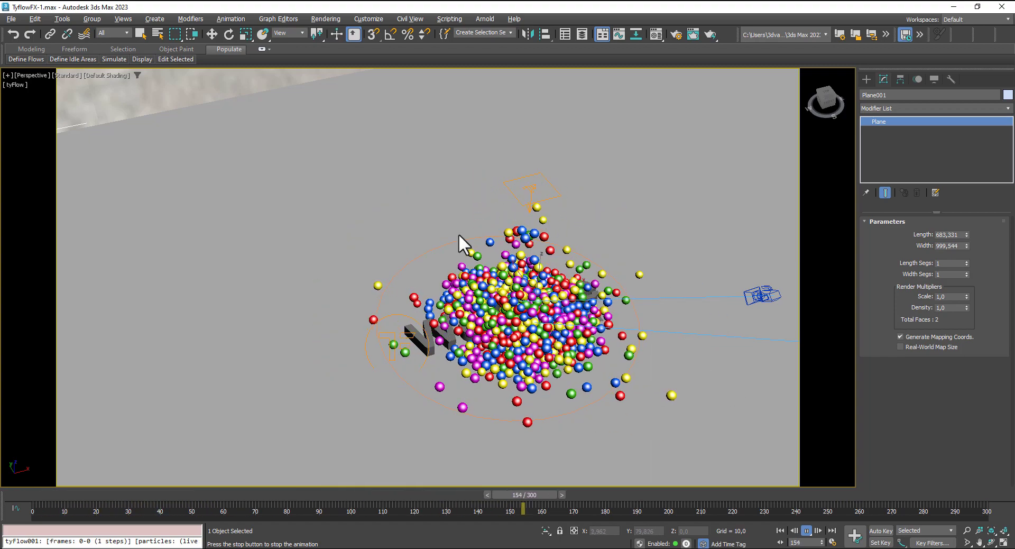
{"action": "scroll", "coordinate": [539, 317], "scroll_direction": "up", "scroll_amount": 5}
{"action": "scroll", "coordinate": [539, 318], "scroll_direction": "down", "scroll_amount": 5}
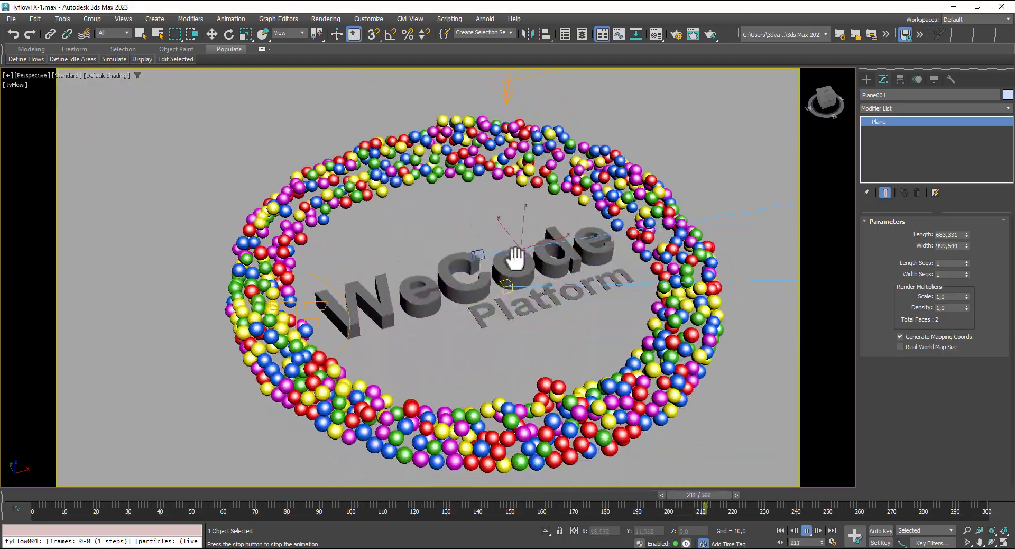
{"action": "middle_click_drag", "start_coordinate": [516, 255], "coordinate": [470, 296], "text": "alt"}
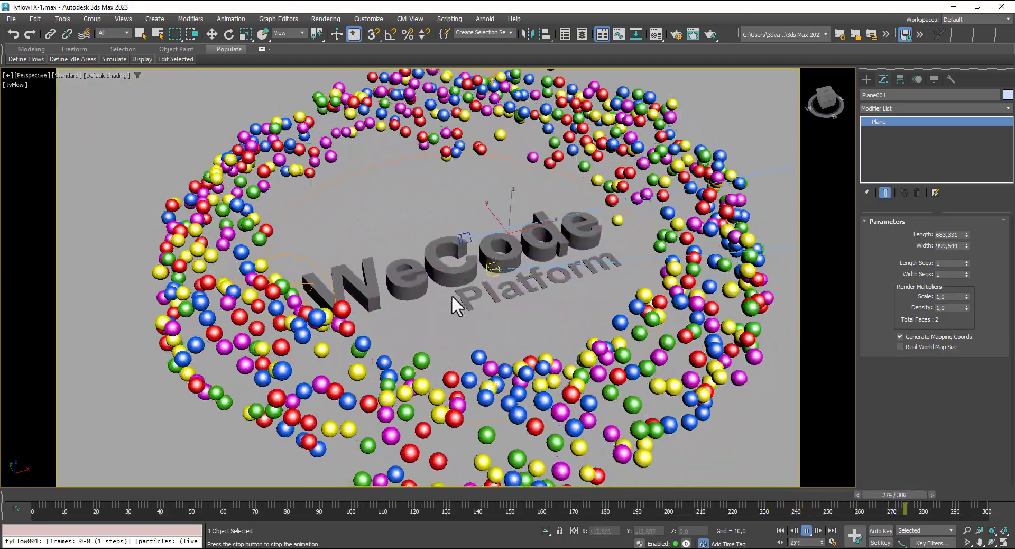
{"action": "scroll", "coordinate": [455, 304], "scroll_direction": "down", "scroll_amount": 2}
{"action": "scroll", "coordinate": [458, 314], "scroll_direction": "down", "scroll_amount": 2}
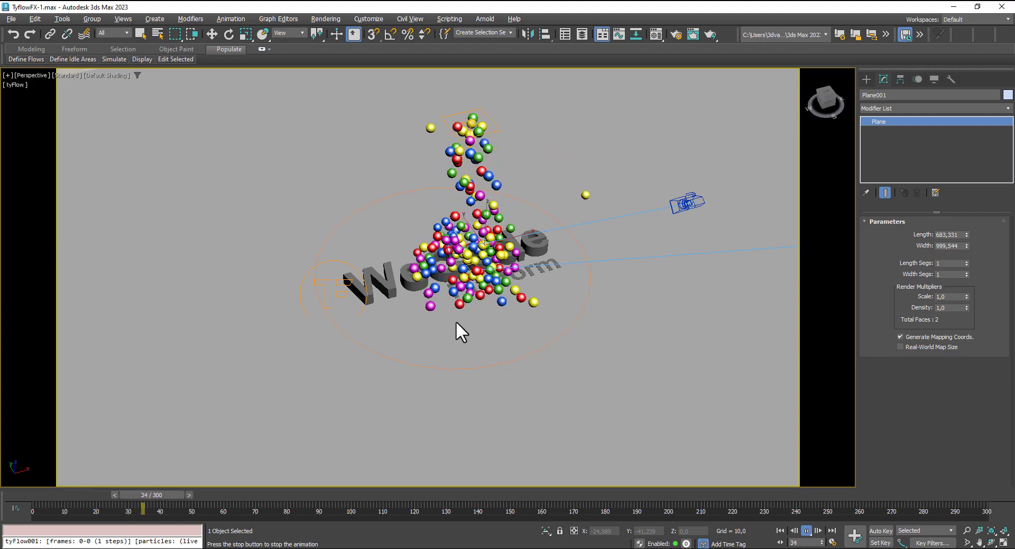
{"action": "middle_click_drag", "start_coordinate": [490, 370], "coordinate": [494, 379]}
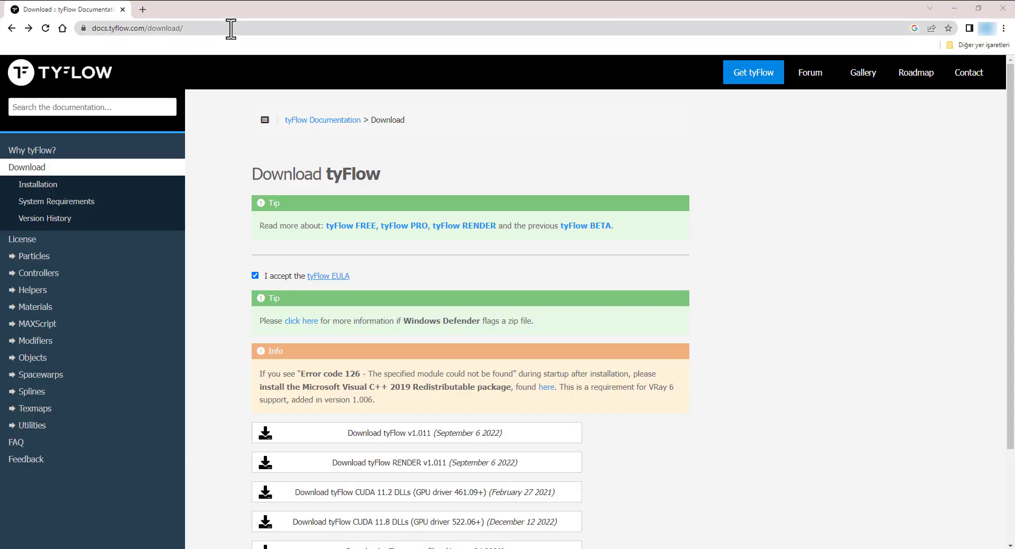
{"action": "left_click", "coordinate": [231, 29]}
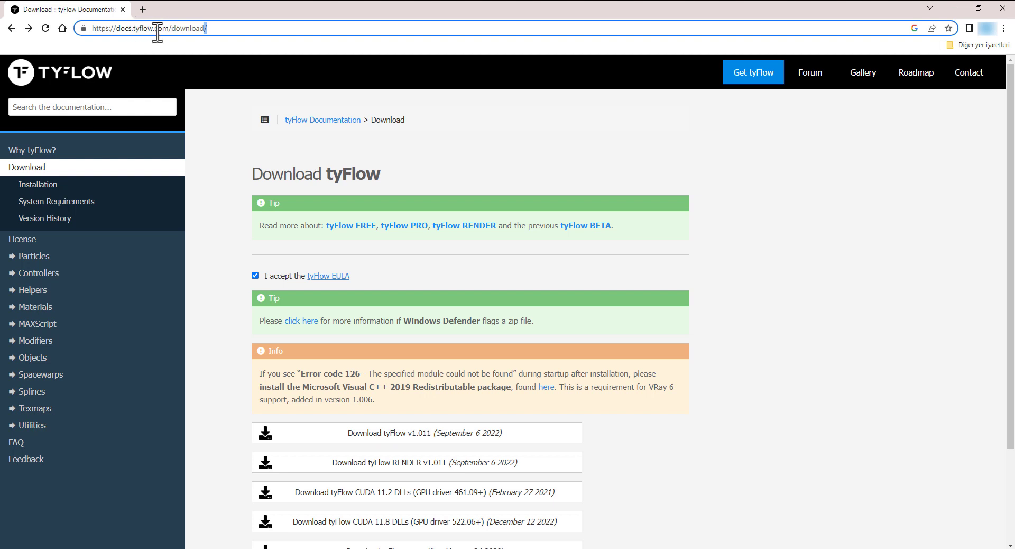
{"action": "left_click_drag", "start_coordinate": [238, 27], "coordinate": [94, 23]}
{"action": "left_click", "coordinate": [216, 29]}
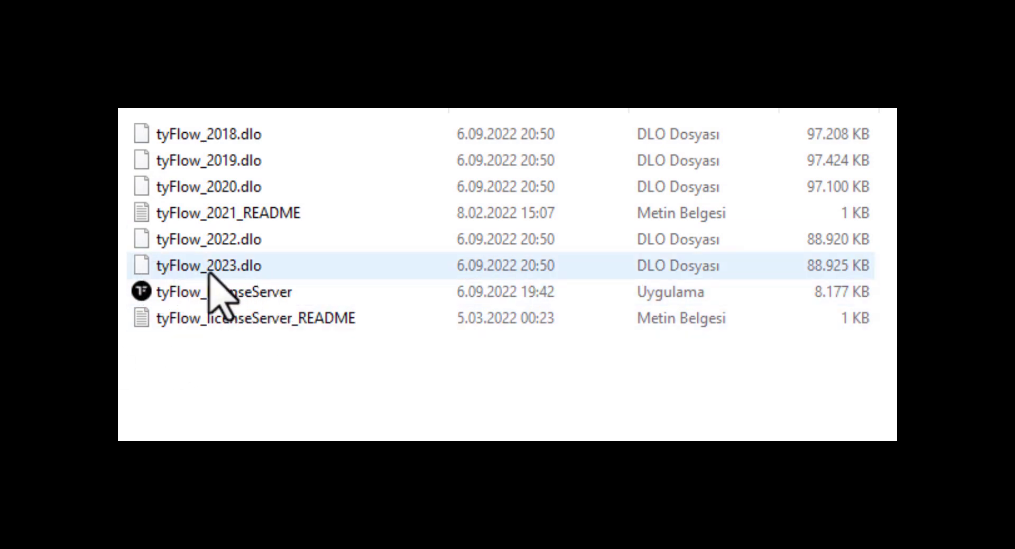
Select the tyFlow_2023.dlo plugin file among the downloaded tyFlow files.
{"action": "left_click", "coordinate": [241, 292]}
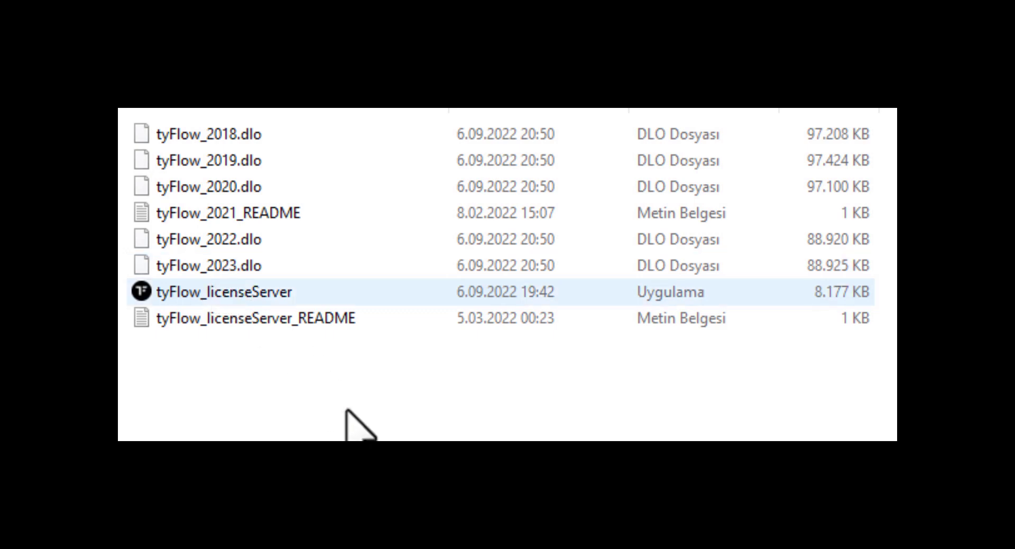
{"action": "left_click", "coordinate": [266, 267]}
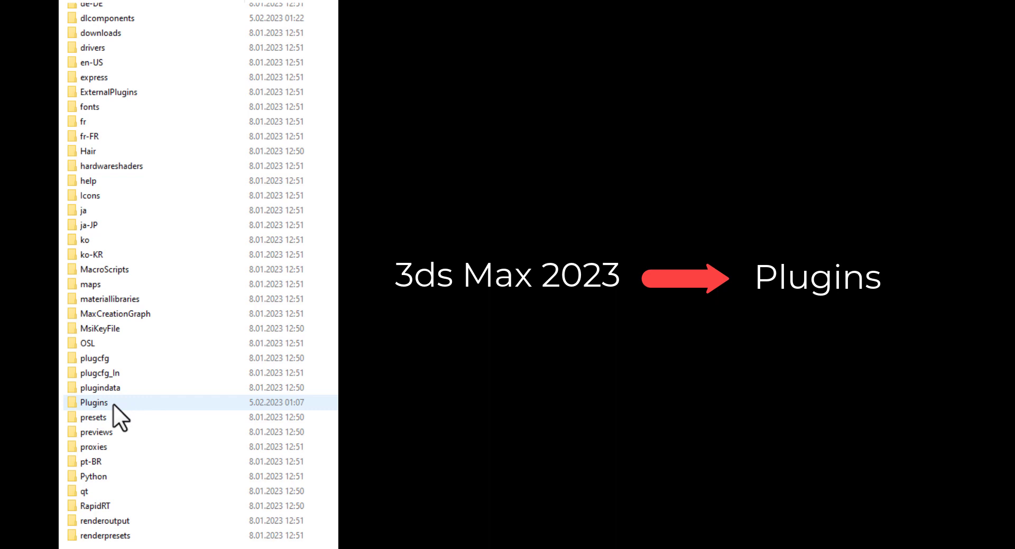
Open the Plugins folder in the 3ds Max 2023 install directory.
{"action": "double_click", "coordinate": [85, 400]}
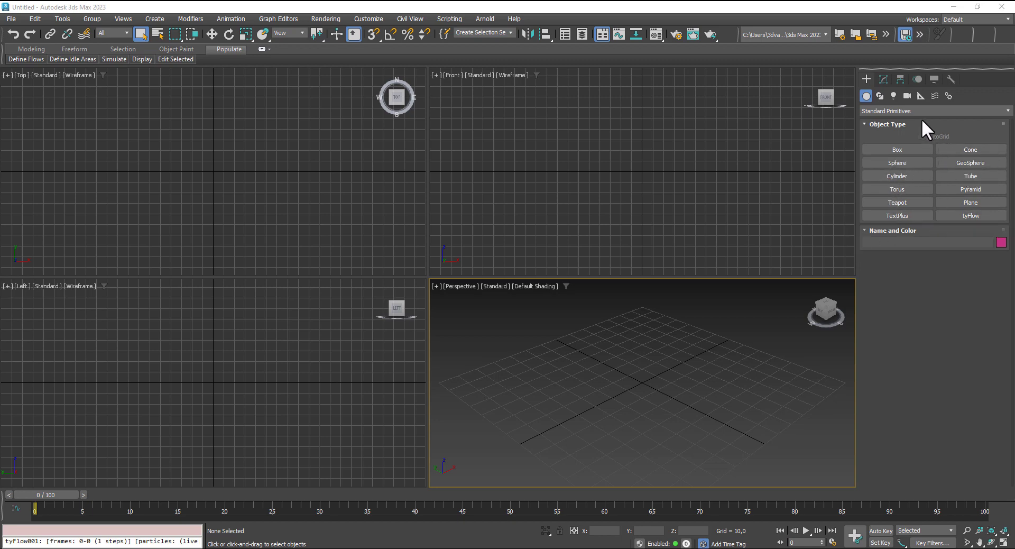
Place a tyFlow object in the Front viewport and shift its icon up and right.
{"action": "left_click", "coordinate": [978, 213]}
{"action": "left_click", "coordinate": [520, 172]}
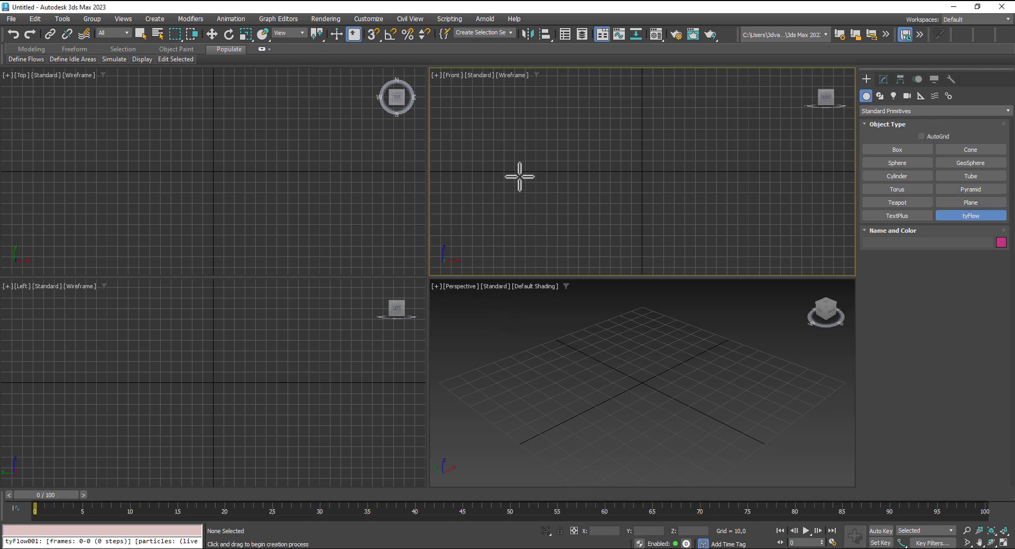
{"action": "key", "text": "w"}
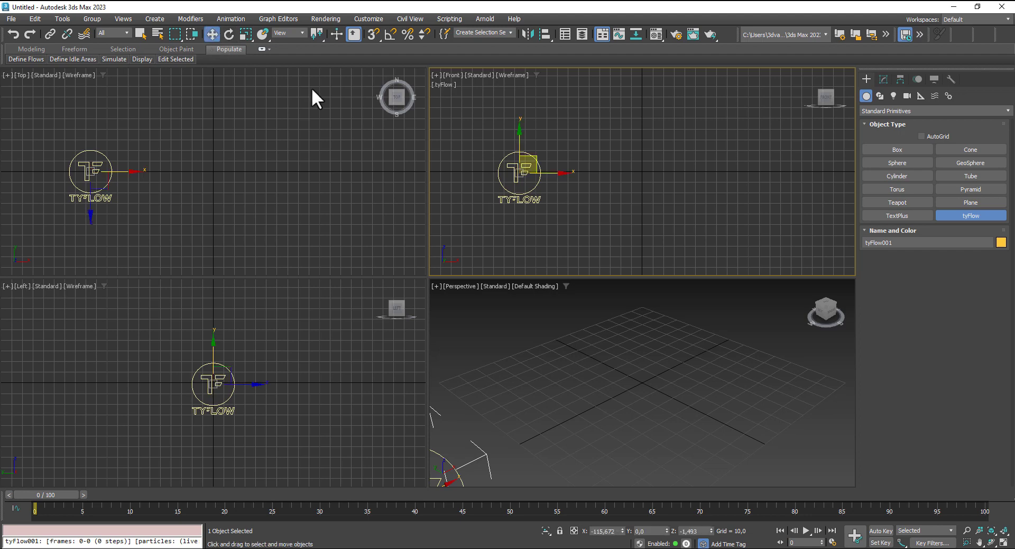
{"action": "right_click", "coordinate": [571, 163]}
{"action": "left_click_drag", "start_coordinate": [537, 160], "coordinate": [566, 149]}
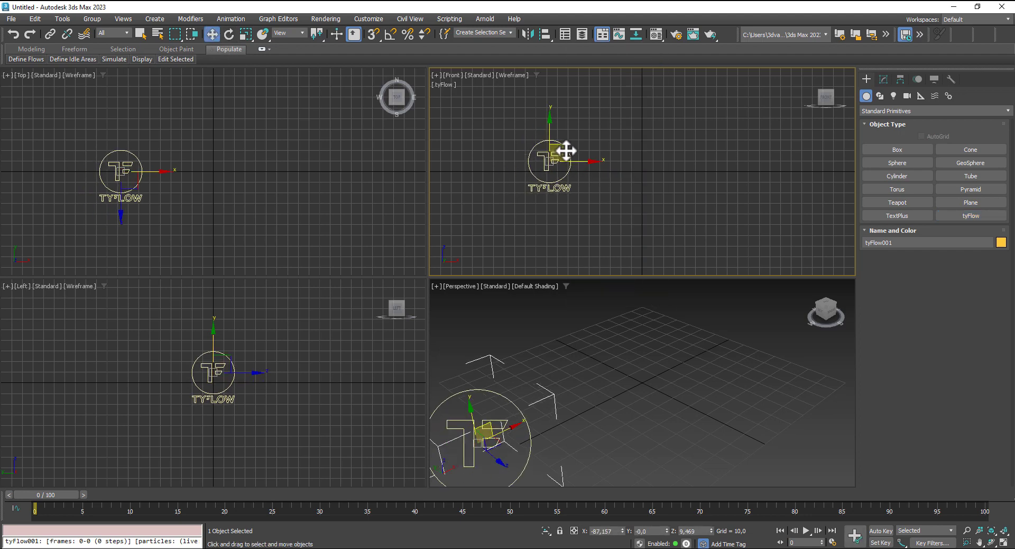
Reselect tyFlow001 and open its empty flow editor from the Modify panel.
{"action": "left_click", "coordinate": [786, 163]}
{"action": "key", "text": "ctrl+z"}
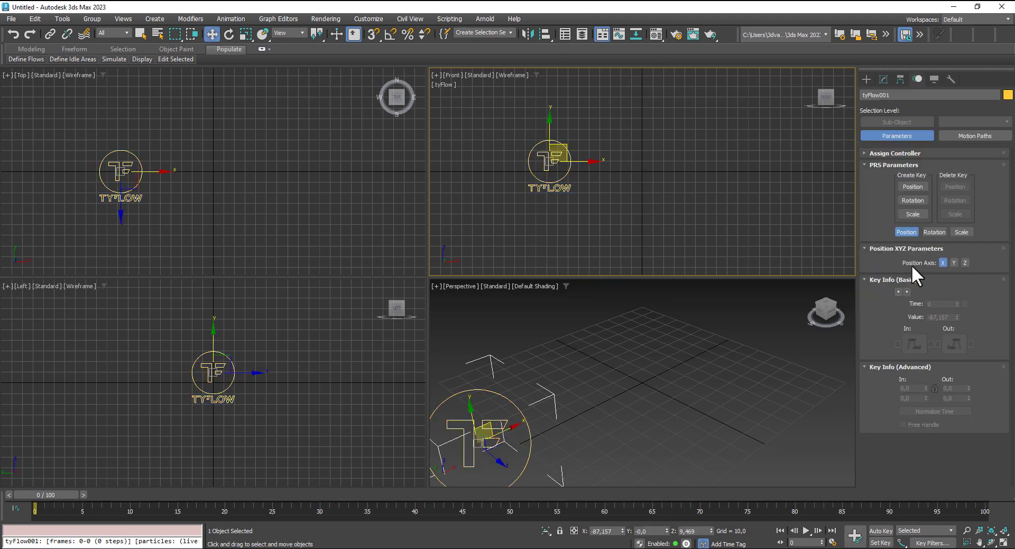
{"action": "left_click", "coordinate": [883, 78]}
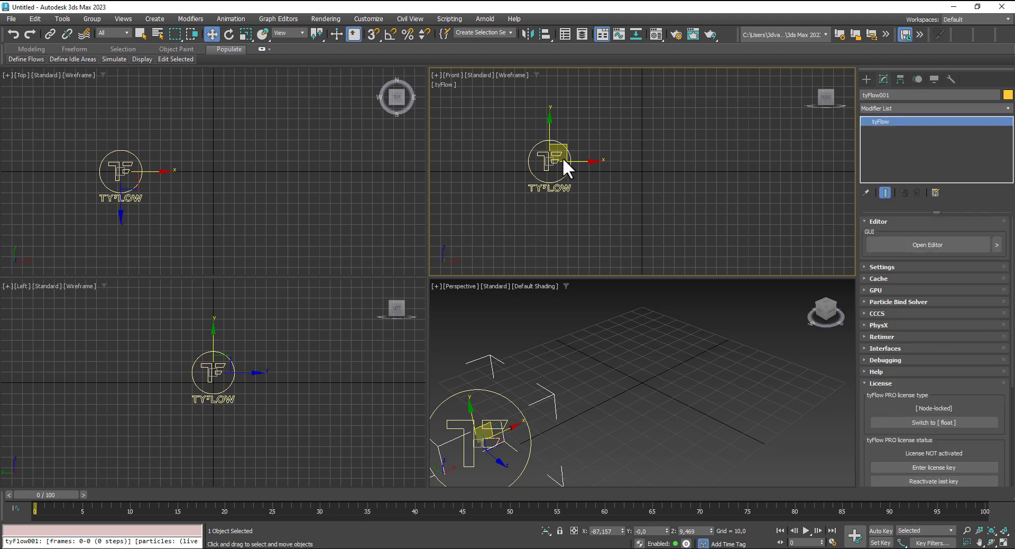
{"action": "left_click", "coordinate": [944, 242]}
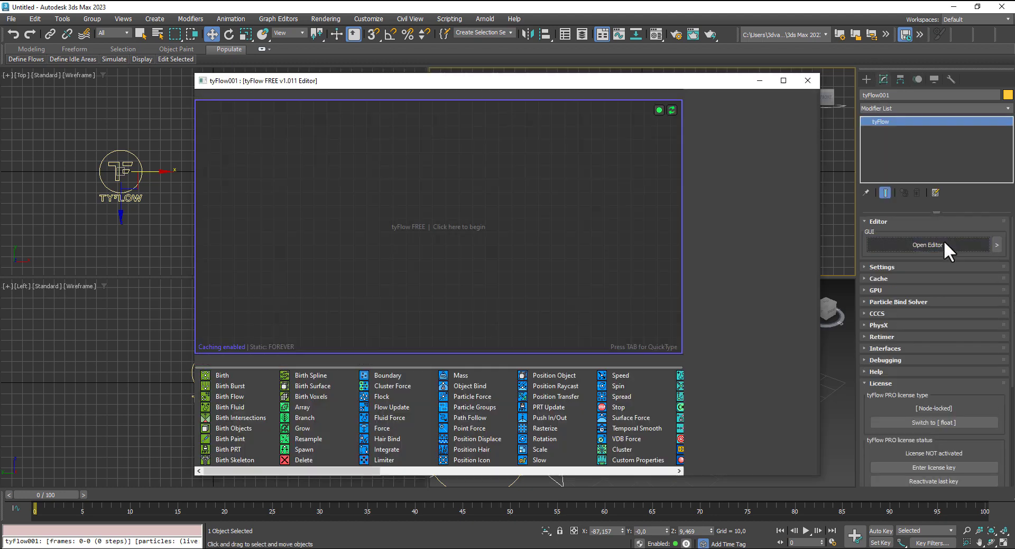
Load the Simple Icon Flow preset and raise the tyIcon emitter in the Front view.
{"action": "right_click", "coordinate": [320, 157]}
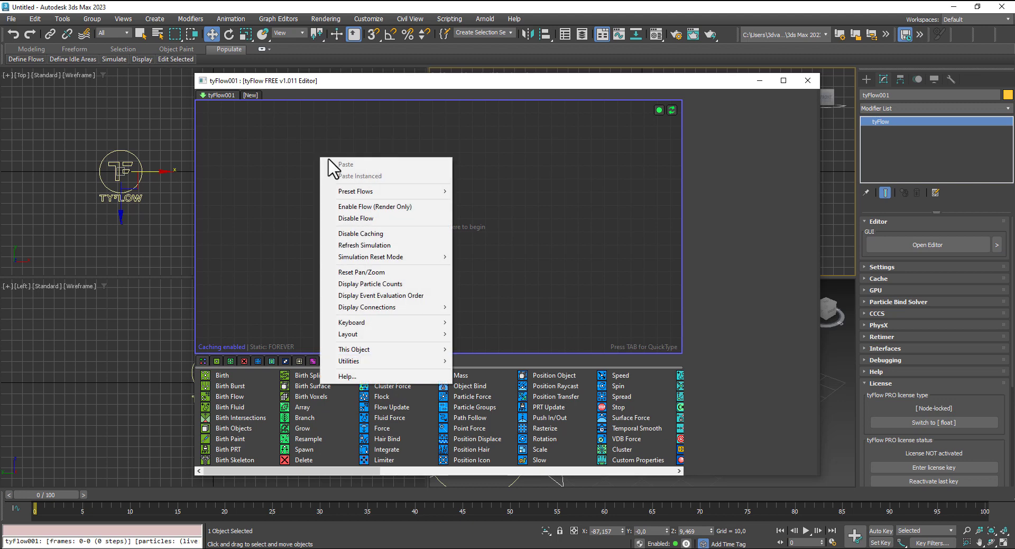
{"action": "mouse_move", "coordinate": [355, 191]}
{"action": "left_click", "coordinate": [483, 192]}
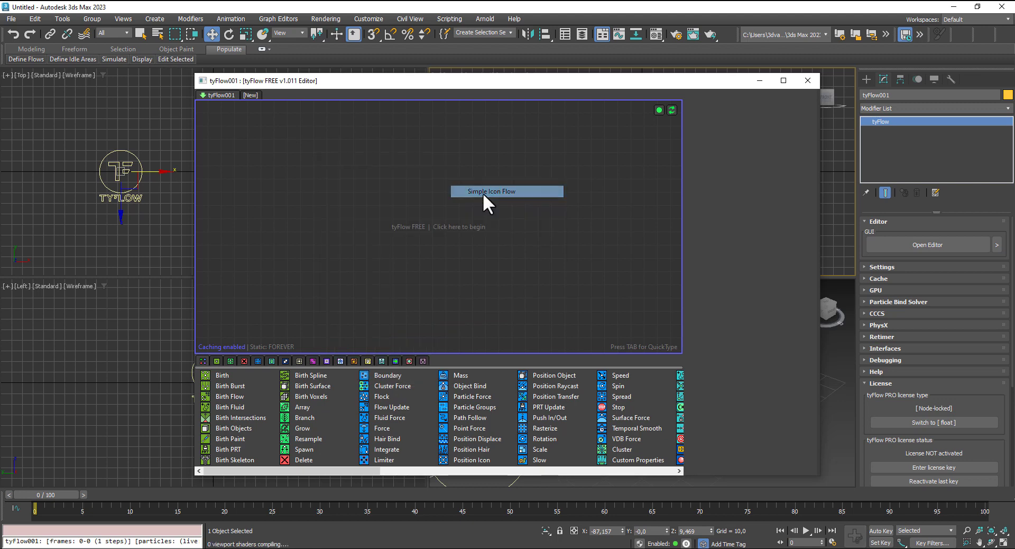
{"action": "left_click_drag", "start_coordinate": [497, 81], "coordinate": [245, 103]}
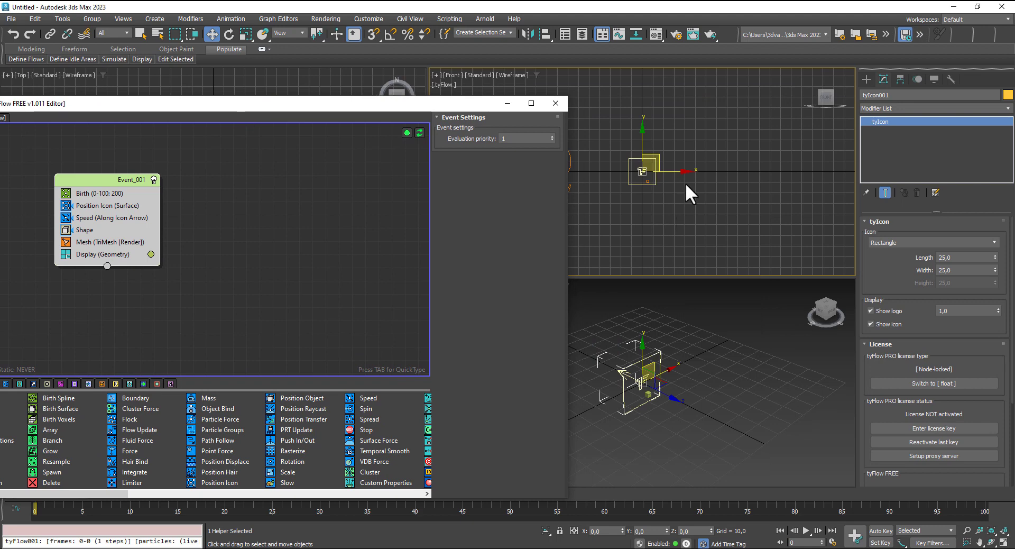
{"action": "middle_click_drag", "start_coordinate": [673, 205], "coordinate": [713, 214]}
{"action": "left_click_drag", "start_coordinate": [684, 163], "coordinate": [686, 107]}
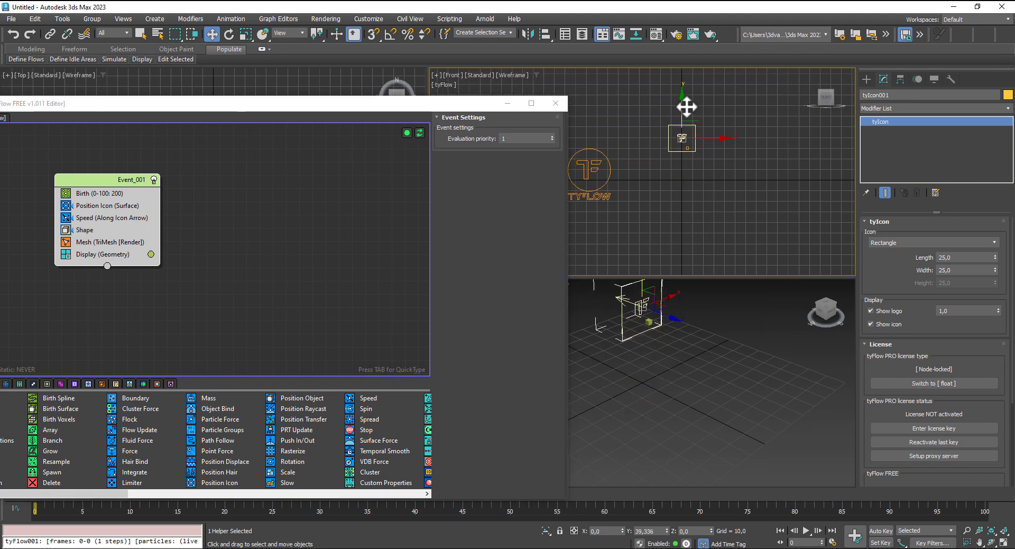
{"action": "mouse_move", "coordinate": [425, 101]}
{"action": "left_mouse_down"}
{"action": "mouse_move", "coordinate": [476, 307]}
{"action": "mouse_move", "coordinate": [496, 324]}
{"action": "left_mouse_up"}
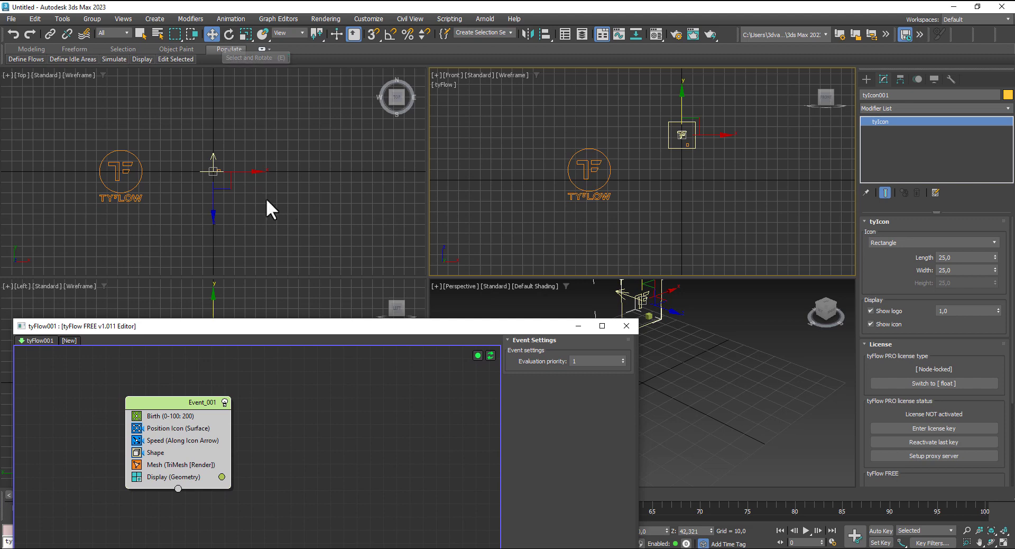
Rotate the emitter icon to point downward and lift it well above the grid along Z.
{"action": "left_click", "coordinate": [233, 30]}
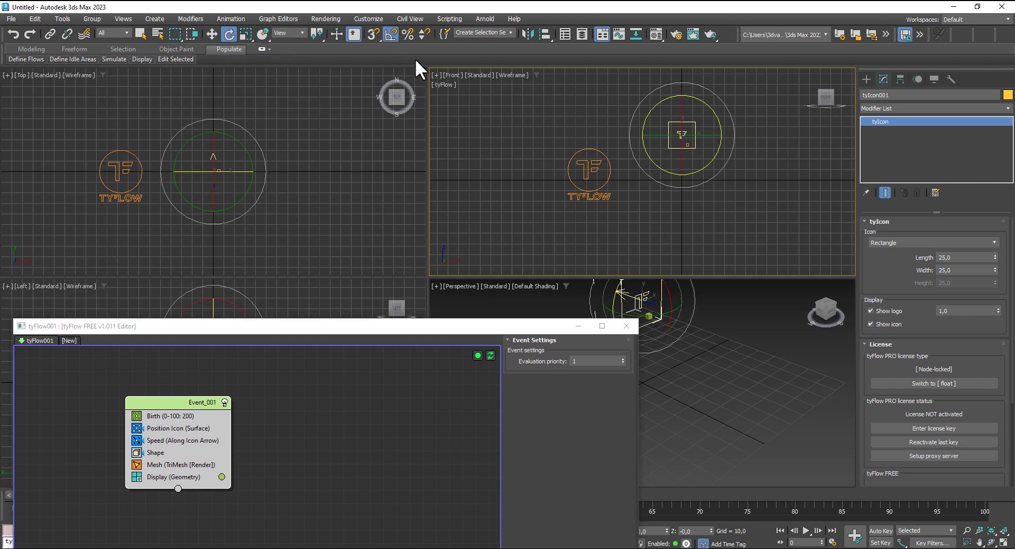
{"action": "left_click_drag", "start_coordinate": [211, 181], "coordinate": [210, 145]}
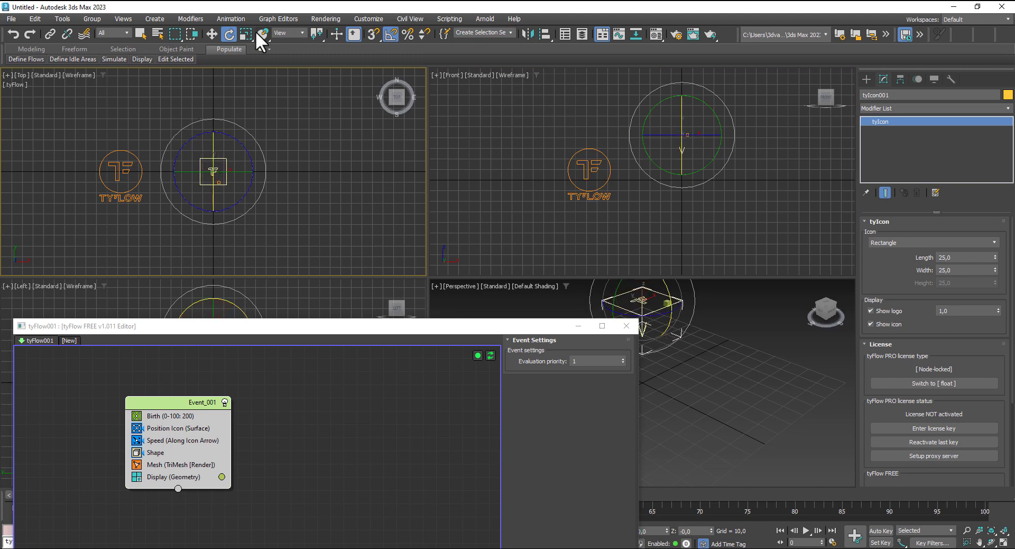
{"action": "left_click", "coordinate": [212, 33]}
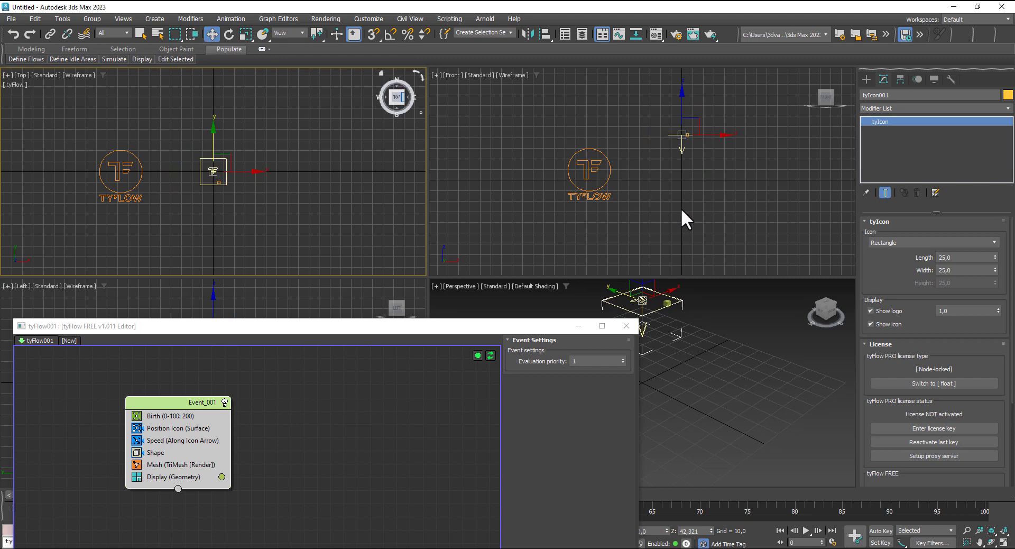
{"action": "middle_click", "coordinate": [688, 170]}
{"action": "left_click_drag", "start_coordinate": [681, 106], "coordinate": [682, 57]}
{"action": "middle_click_drag", "start_coordinate": [707, 169], "coordinate": [706, 237]}
{"action": "left_click_drag", "start_coordinate": [685, 118], "coordinate": [684, 77]}
{"action": "middle_click", "coordinate": [747, 376]}
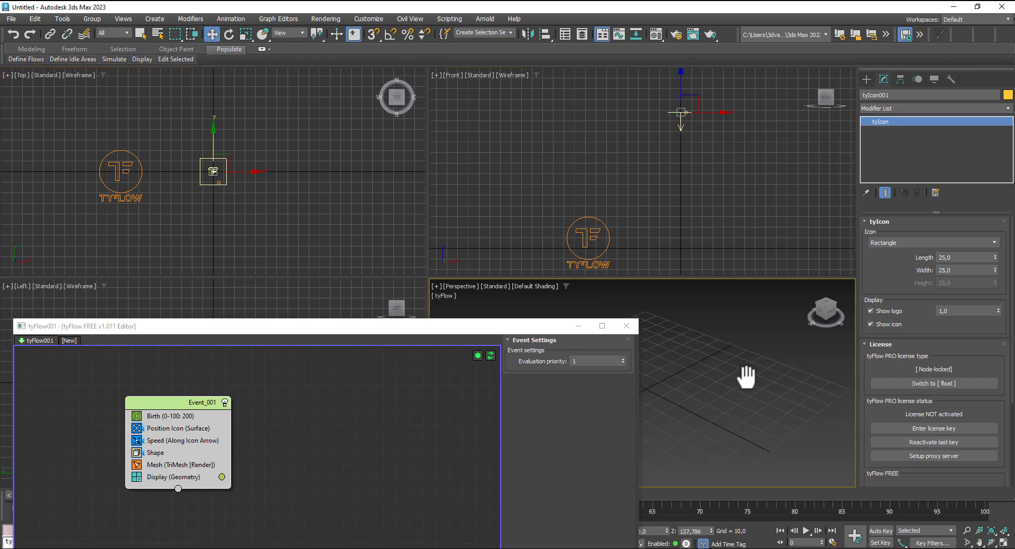
{"action": "mouse_move", "coordinate": [527, 322]}
{"action": "left_mouse_down"}
{"action": "mouse_move", "coordinate": [483, 227]}
{"action": "mouse_move", "coordinate": [415, 234]}
{"action": "mouse_move", "coordinate": [521, 69]}
{"action": "mouse_move", "coordinate": [537, 62]}
{"action": "left_mouse_up"}
Scrub to frame 47, frame the particles, and lower the emitter slightly to Z 106,761.
{"action": "left_click", "coordinate": [56, 493]}
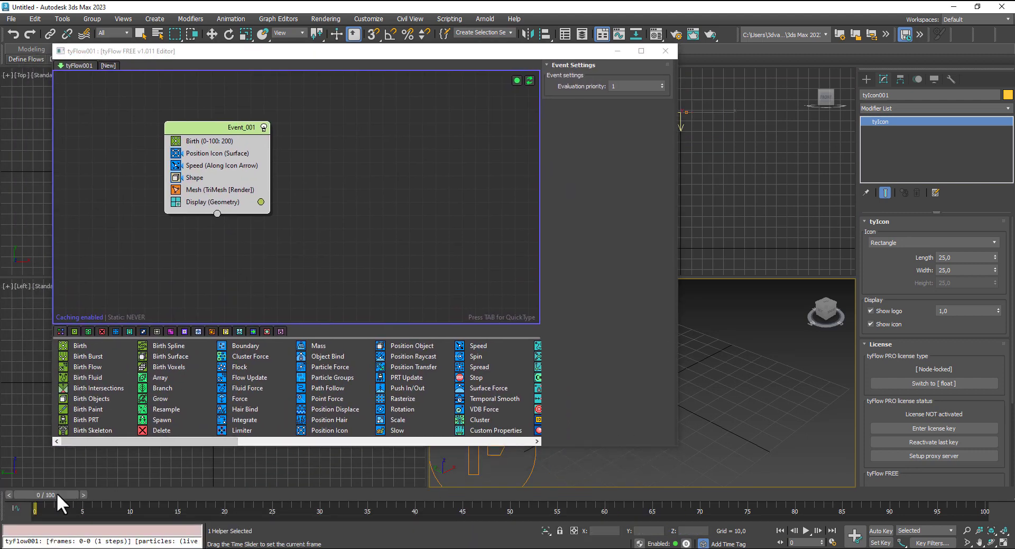
{"action": "left_click_drag", "start_coordinate": [142, 494], "coordinate": [481, 497]}
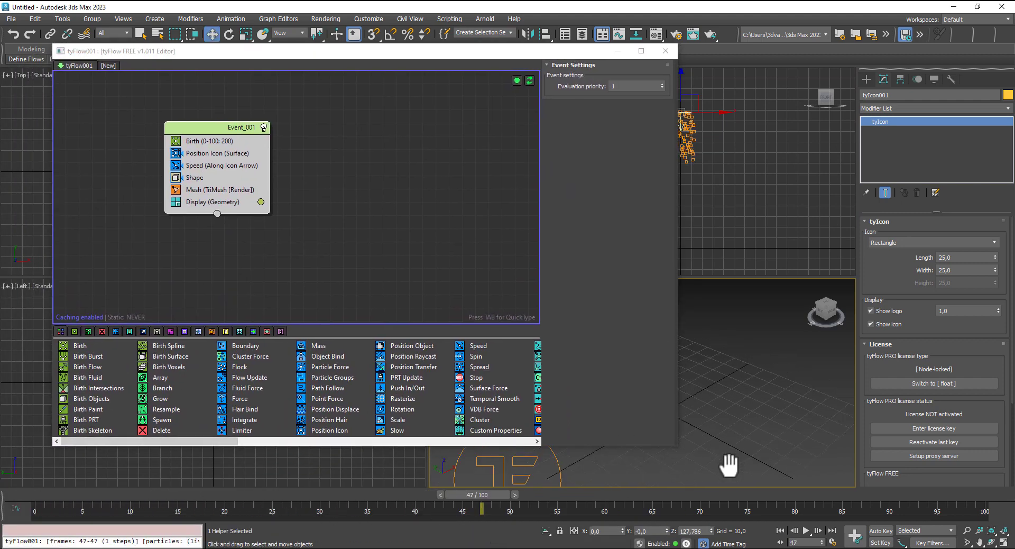
{"action": "key", "text": "z"}
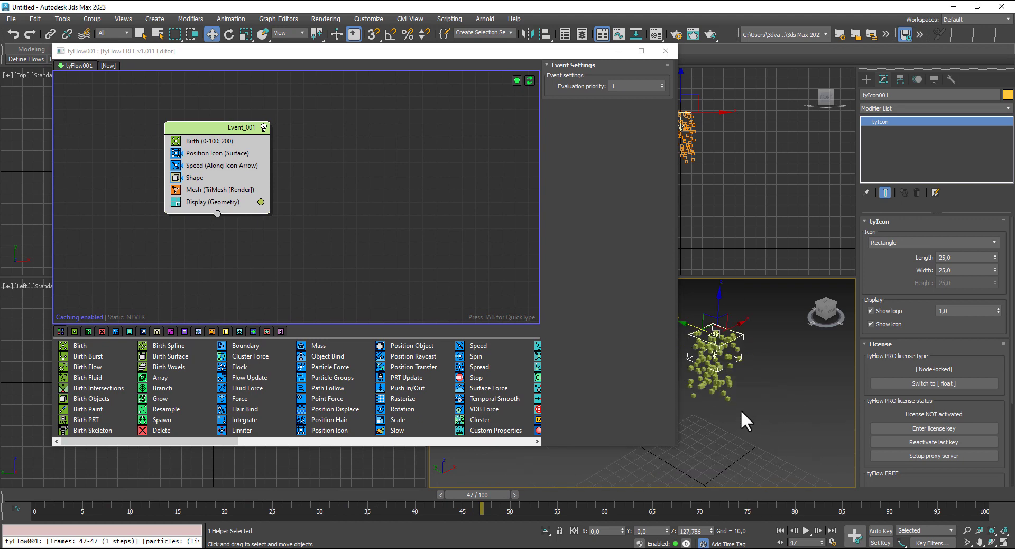
{"action": "left_click_drag", "start_coordinate": [475, 50], "coordinate": [310, 215]}
{"action": "left_click", "coordinate": [675, 128]}
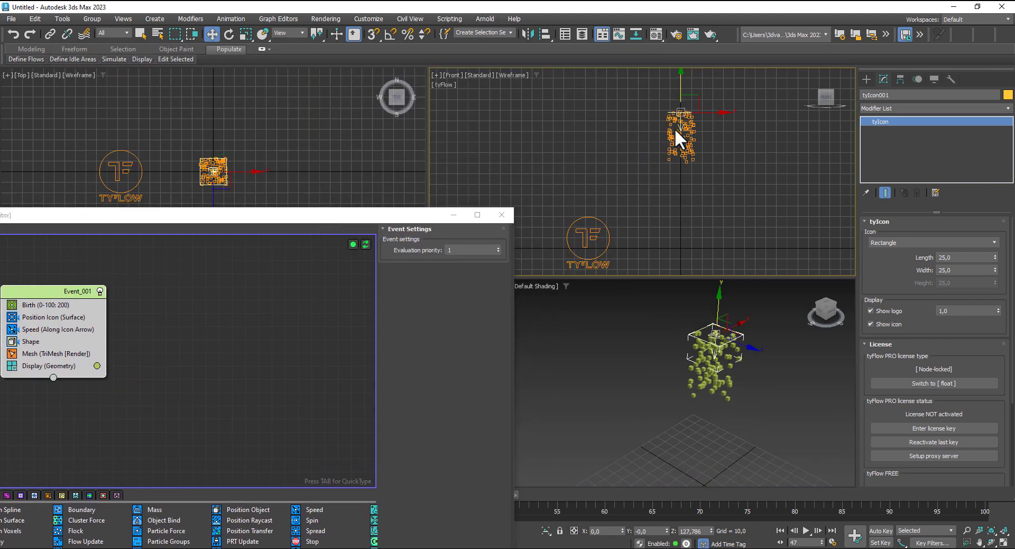
{"action": "left_click_drag", "start_coordinate": [681, 83], "coordinate": [681, 106]}
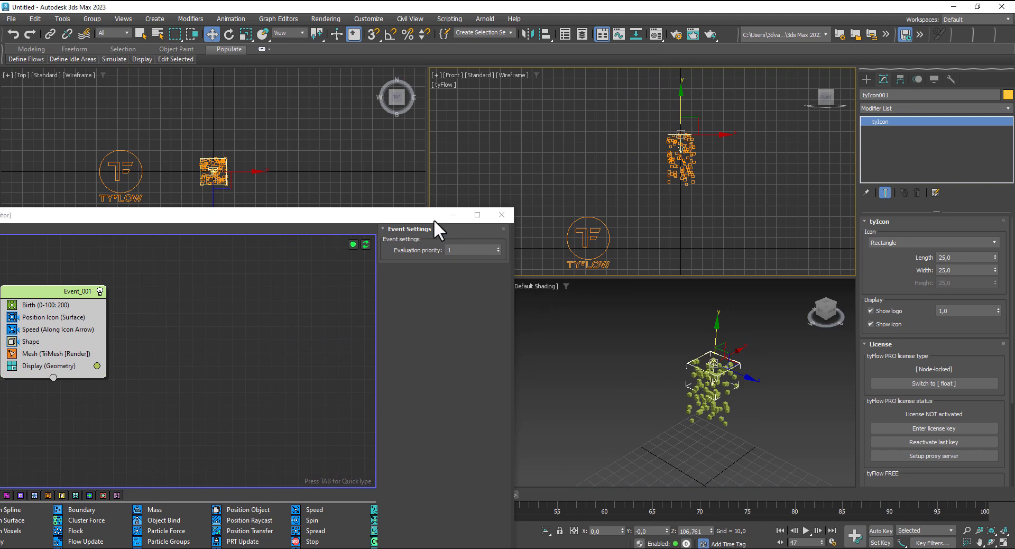
Draw a large plane in the Top view under the emitter and show safe frames in perspective.
{"action": "left_click", "coordinate": [453, 214]}
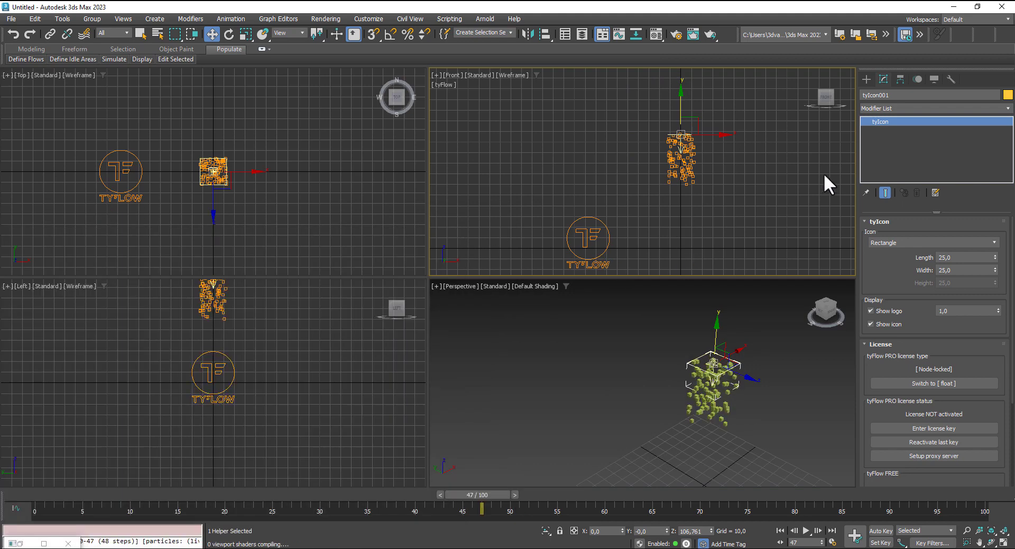
{"action": "left_click", "coordinate": [862, 78]}
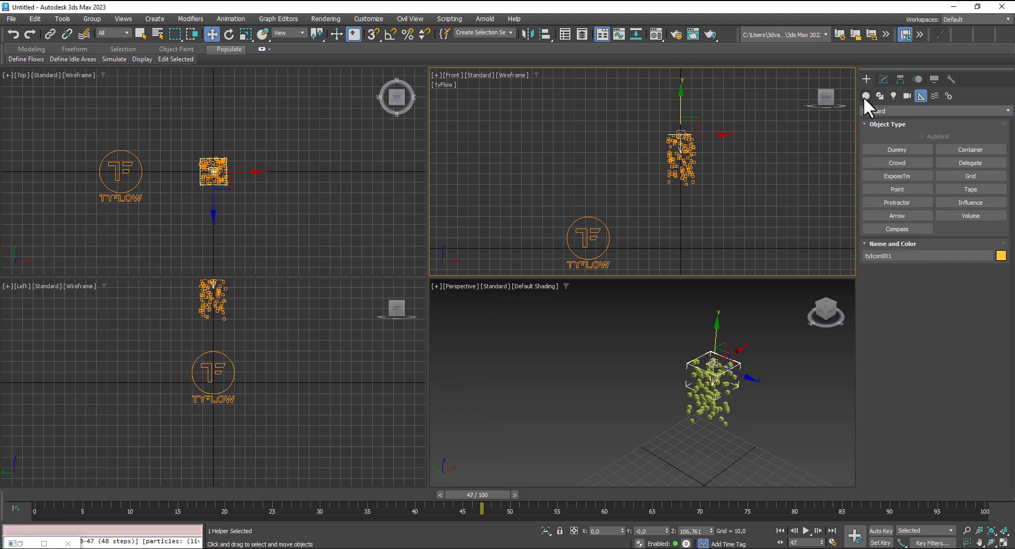
{"action": "left_click", "coordinate": [970, 202]}
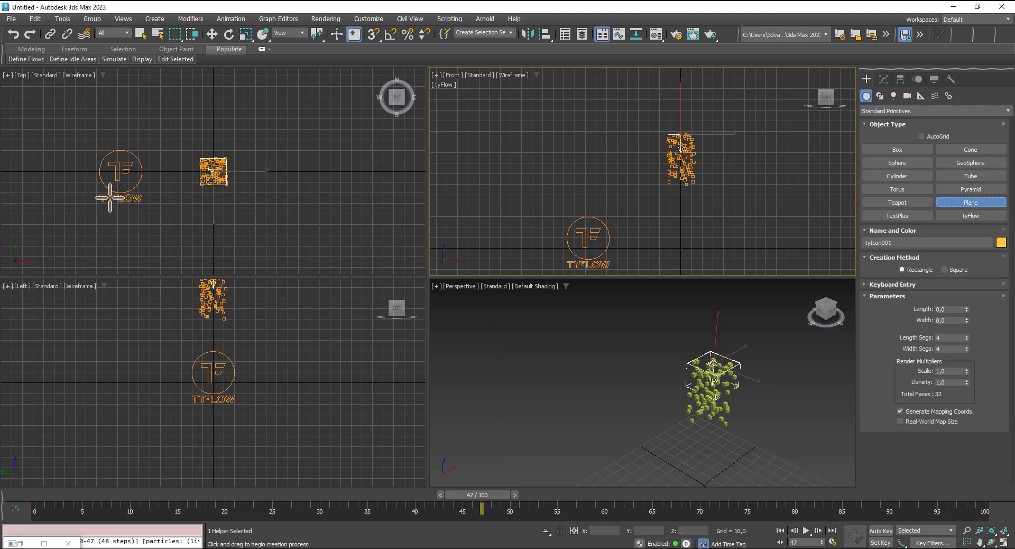
{"action": "scroll", "coordinate": [102, 193], "scroll_direction": "down", "scroll_amount": 3}
{"action": "middle_click_drag", "start_coordinate": [86, 95], "coordinate": [102, 159]}
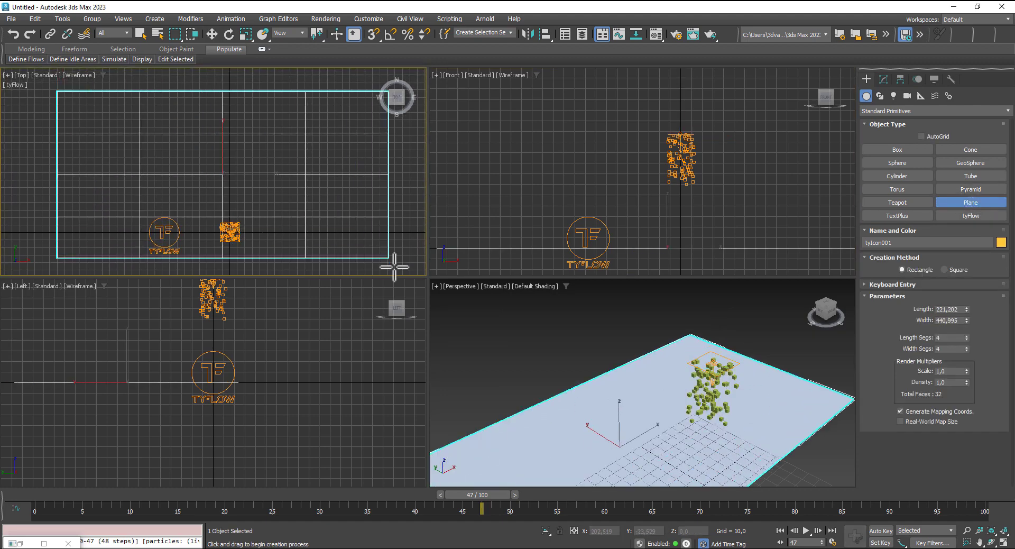
{"action": "left_click_drag", "start_coordinate": [60, 99], "coordinate": [433, 347]}
{"action": "left_click", "coordinate": [212, 34]}
{"action": "key", "text": "z"}
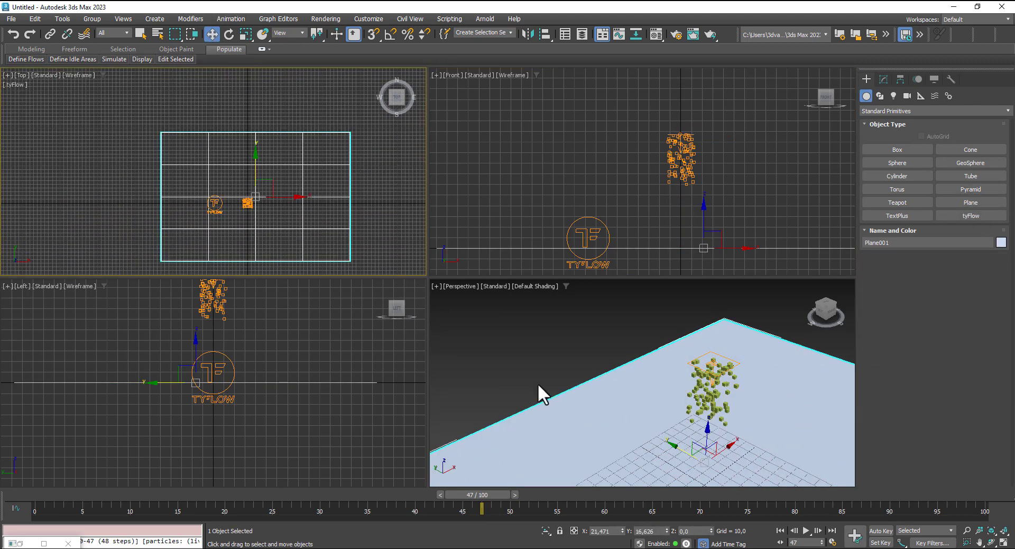
{"action": "middle_click", "coordinate": [607, 374]}
{"action": "mouse_move", "coordinate": [614, 399]}
{"action": "middle_mouse_down", "text": "alt"}
{"action": "mouse_move", "coordinate": [582, 367]}
{"action": "mouse_move", "coordinate": [608, 408]}
{"action": "mouse_move", "coordinate": [697, 408]}
{"action": "mouse_move", "coordinate": [698, 381]}
{"action": "mouse_move", "coordinate": [680, 403]}
{"action": "mouse_move", "coordinate": [670, 399]}
{"action": "mouse_move", "coordinate": [683, 397]}
{"action": "mouse_move", "coordinate": [680, 363]}
{"action": "mouse_move", "coordinate": [703, 382]}
{"action": "mouse_move", "coordinate": [702, 363]}
{"action": "mouse_move", "coordinate": [680, 378]}
{"action": "mouse_move", "coordinate": [693, 379]}
{"action": "mouse_move", "coordinate": [696, 365]}
{"action": "middle_mouse_up", "text": "alt"}
{"action": "key", "text": "shift+f"}
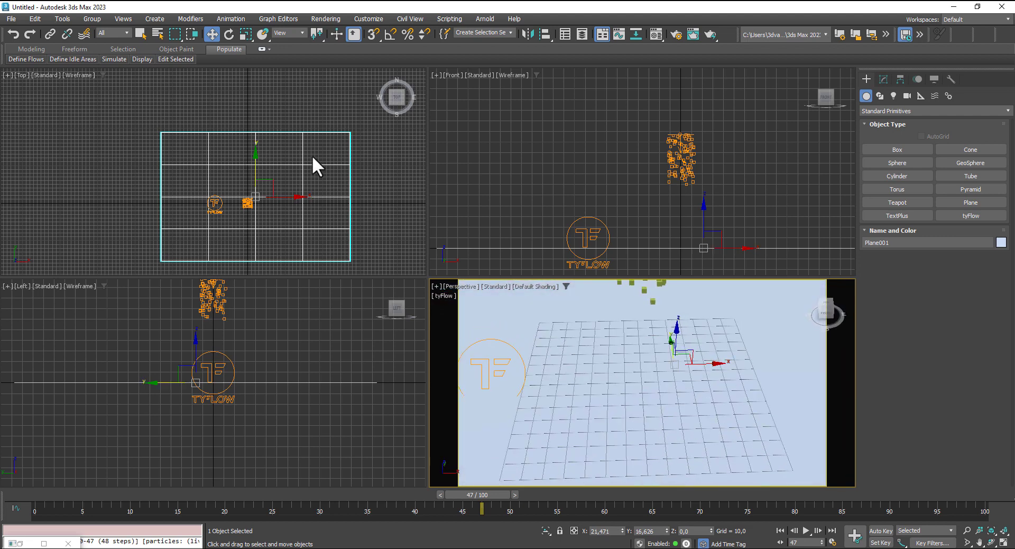
Give the plane 1×1 segments and size 683,331 by 999,544, then create a camera with Ctrl+C.
{"action": "left_click", "coordinate": [325, 146]}
{"action": "left_click", "coordinate": [297, 151]}
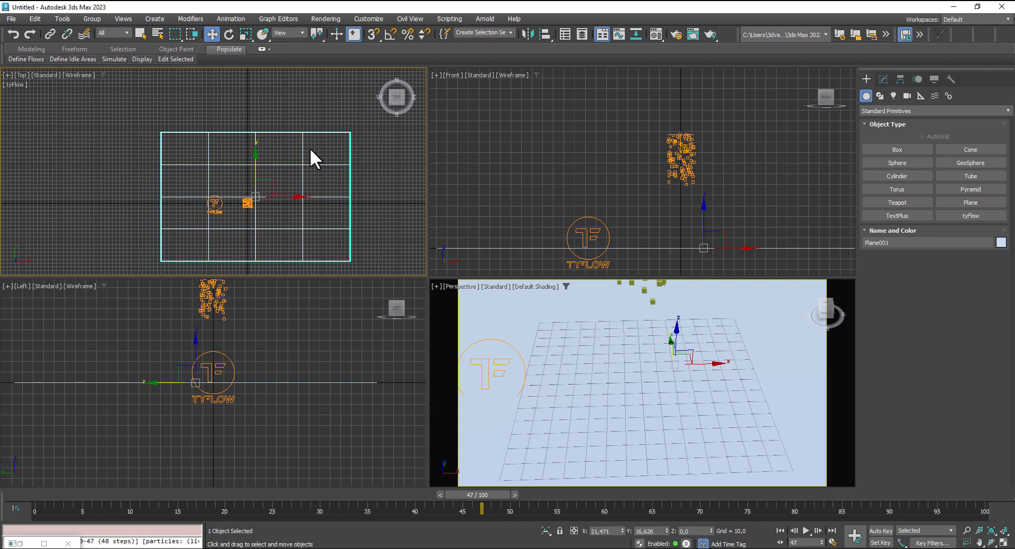
{"action": "left_click", "coordinate": [883, 79]}
{"action": "right_click", "coordinate": [967, 262]}
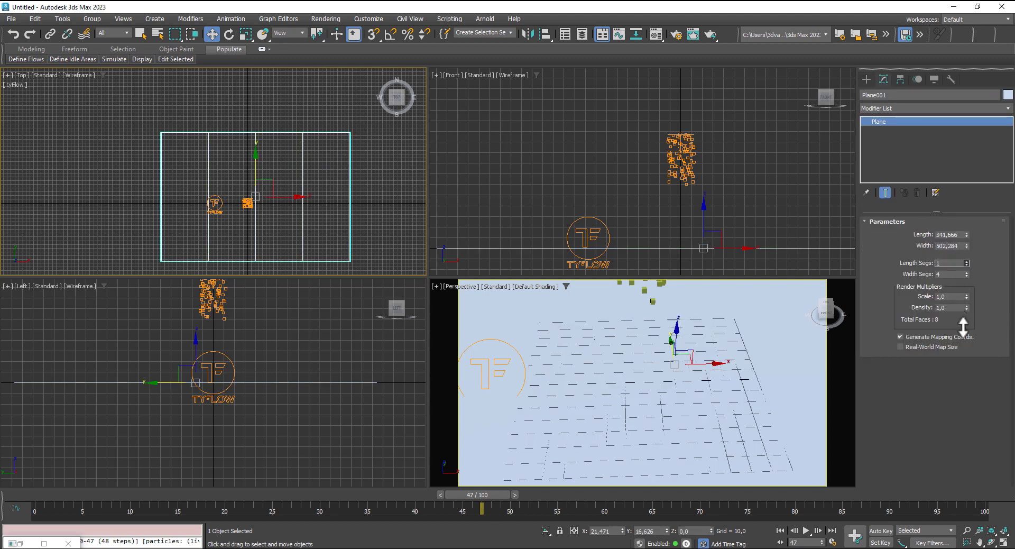
{"action": "right_click", "coordinate": [966, 275]}
{"action": "left_click_drag", "start_coordinate": [962, 234], "coordinate": [962, 191]}
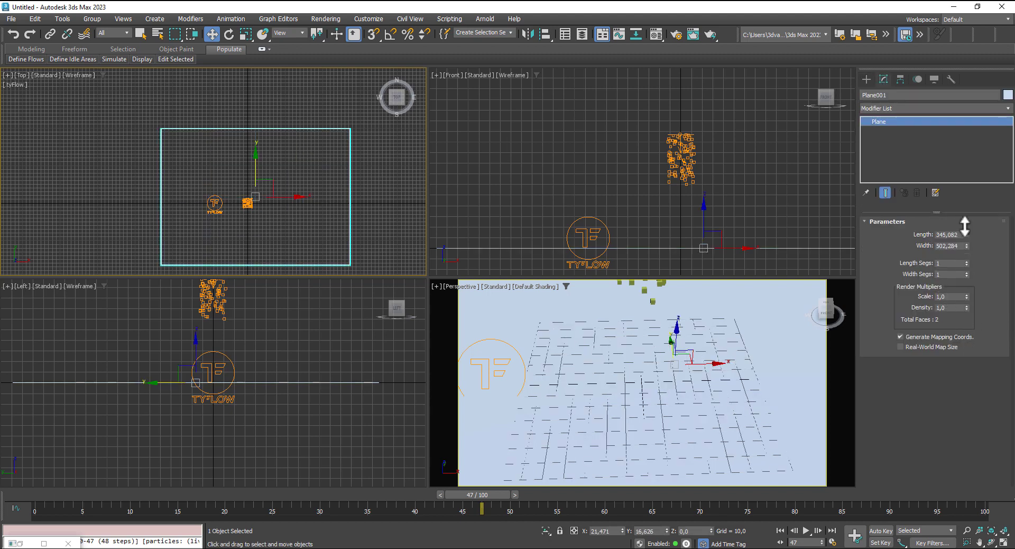
{"action": "left_click_drag", "start_coordinate": [966, 245], "coordinate": [961, 217]}
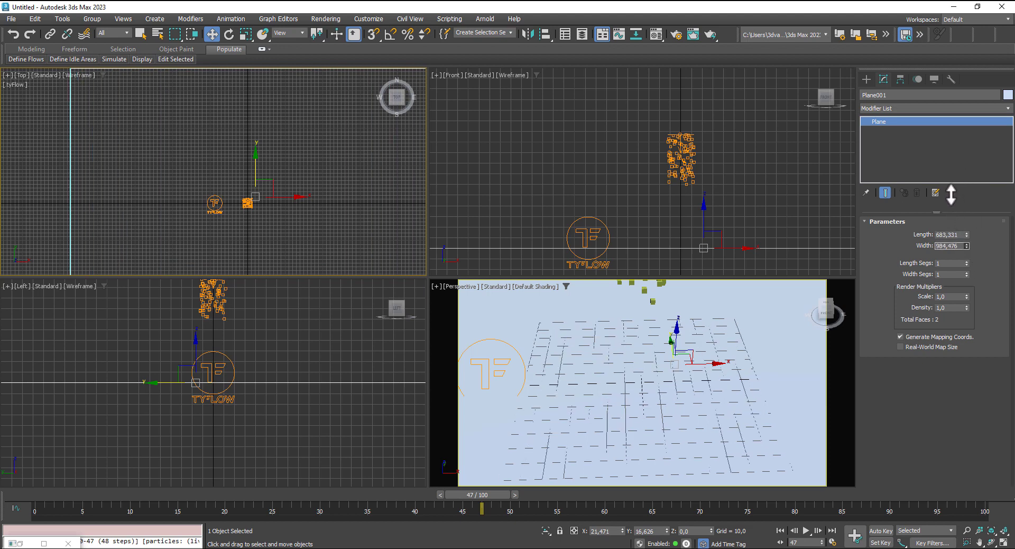
{"action": "middle_click_drag", "start_coordinate": [679, 382], "coordinate": [692, 396]}
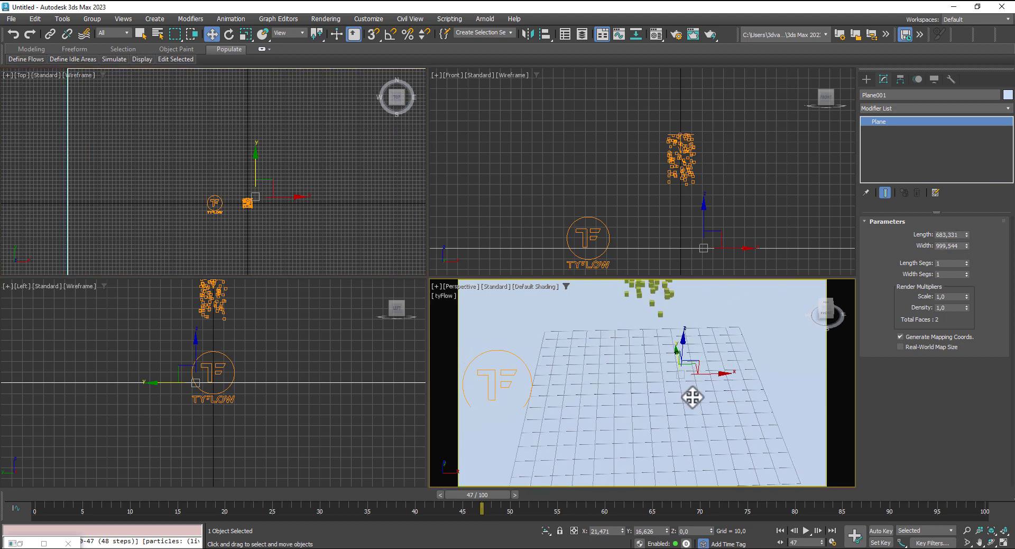
{"action": "key", "text": "ctrl+c"}
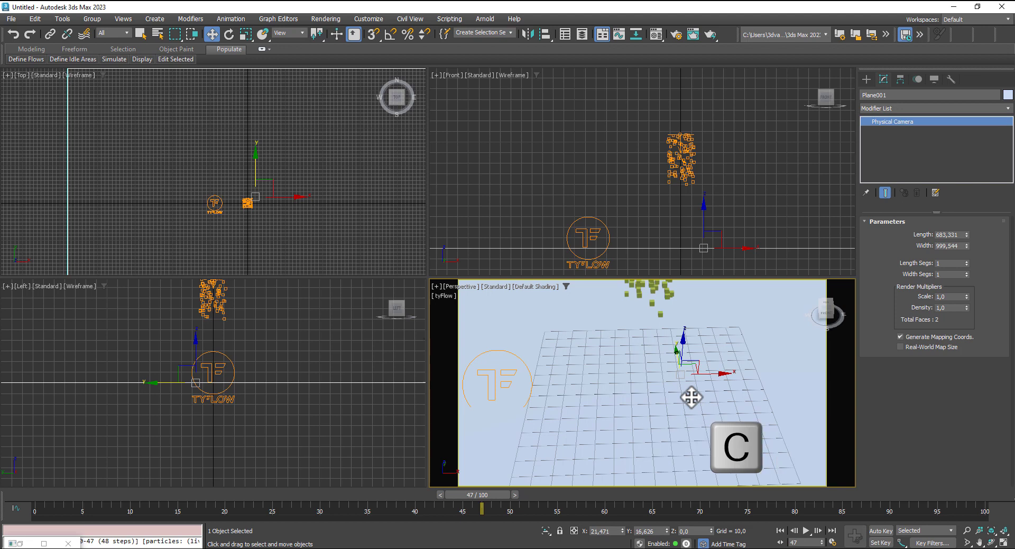
Pan the PhysCamera001 view to frame the particles and restore the minimized tyFlow editor.
{"action": "middle_click_drag", "start_coordinate": [678, 369], "coordinate": [675, 385]}
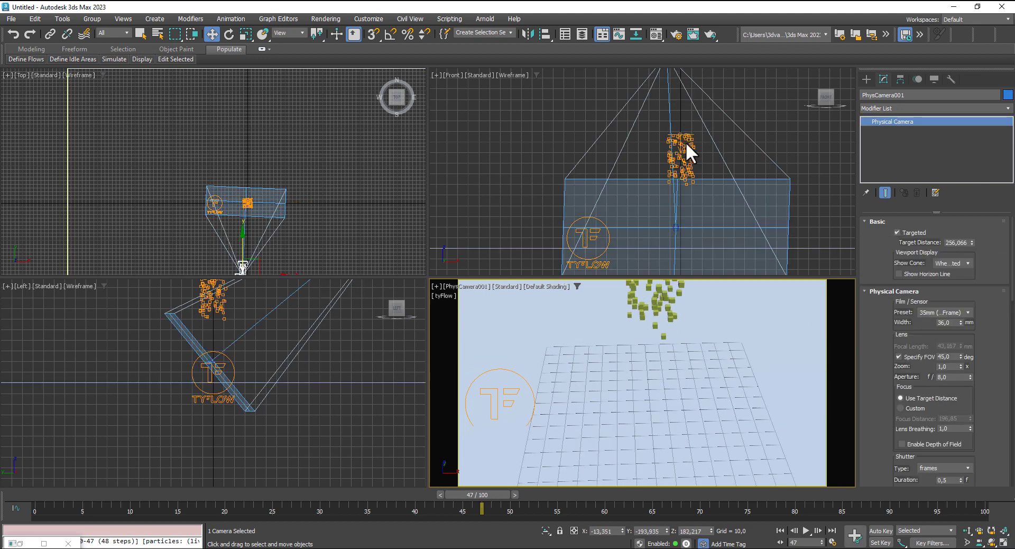
{"action": "left_click", "coordinate": [19, 543]}
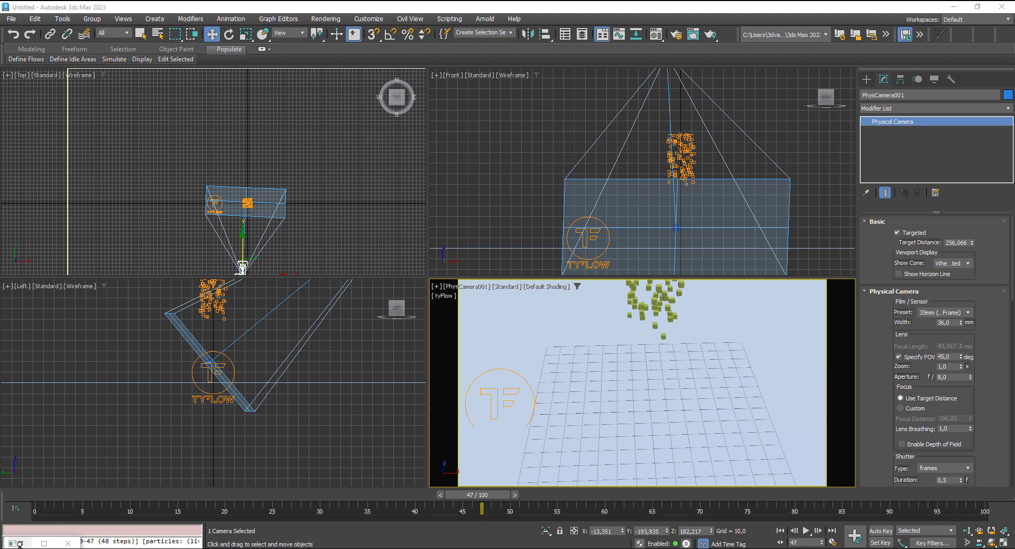
{"action": "left_click", "coordinate": [19, 543]}
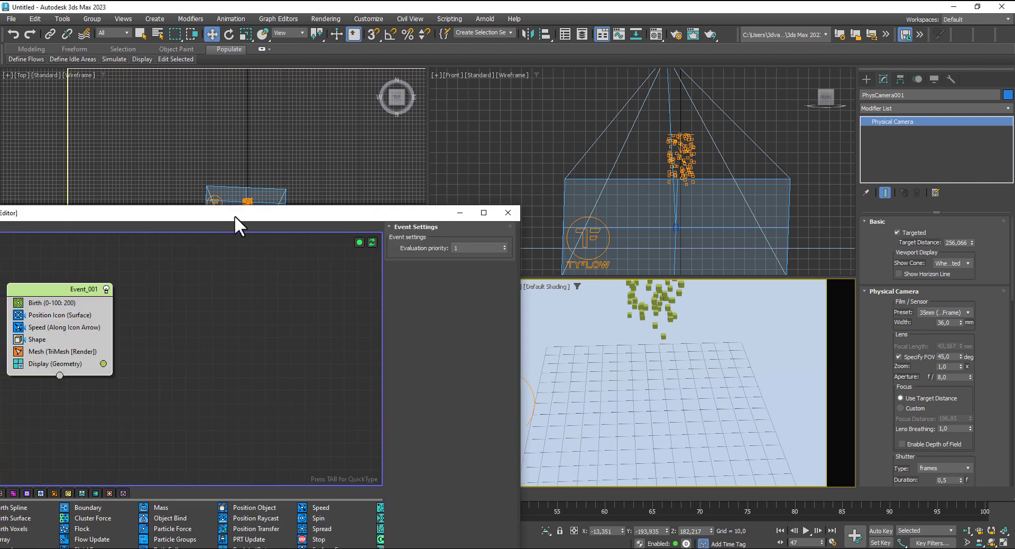
Set the Speed operator's magnitude in Event_001 to 3.
{"action": "left_click_drag", "start_coordinate": [233, 215], "coordinate": [370, 115]}
{"action": "left_click", "coordinate": [204, 226]}
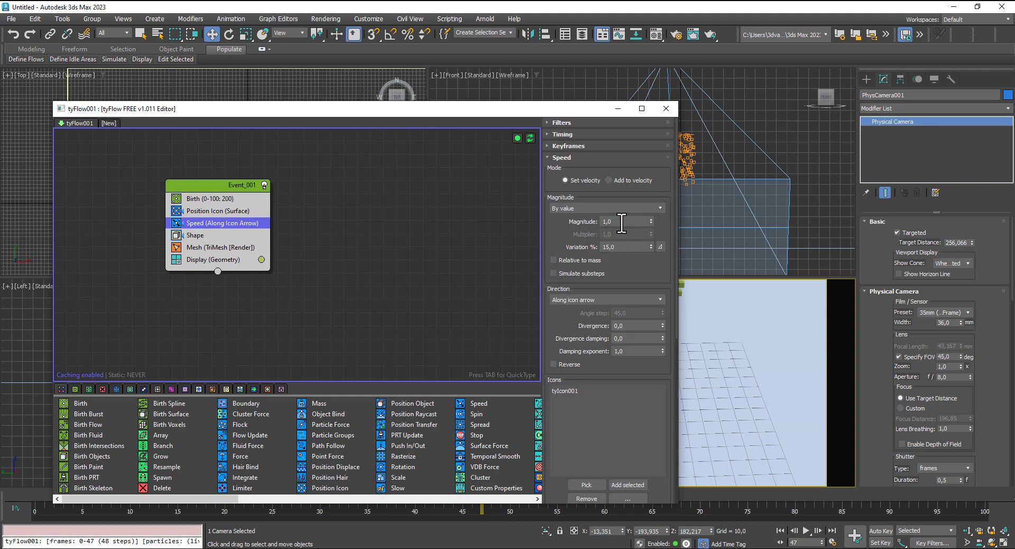
{"action": "double_click", "coordinate": [621, 223]}
{"action": "type", "text": "3"}
{"action": "key", "text": "Return"}
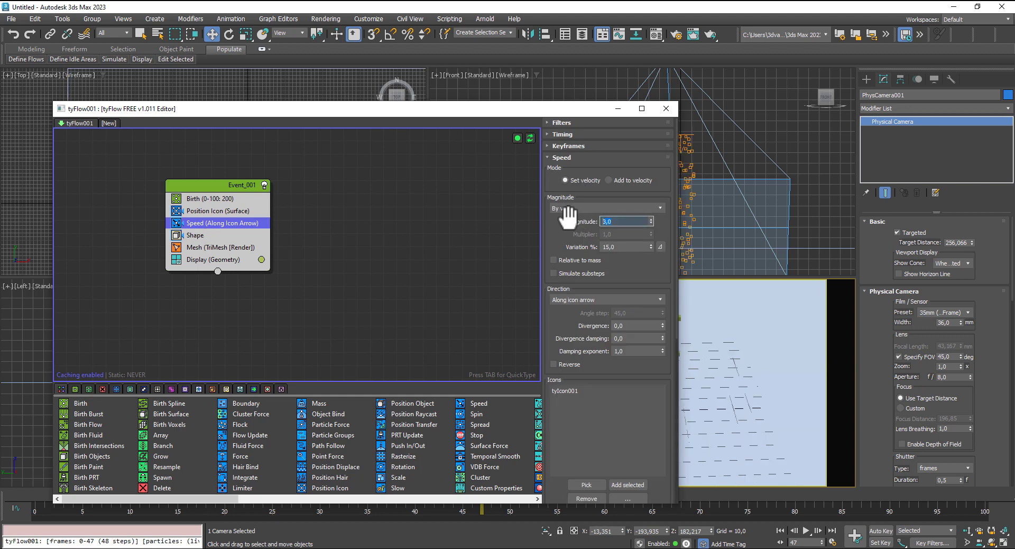
Replay the simulation from frame 0 to watch the faster-falling particles, then stop it.
{"action": "left_click_drag", "start_coordinate": [529, 110], "coordinate": [338, 83]}
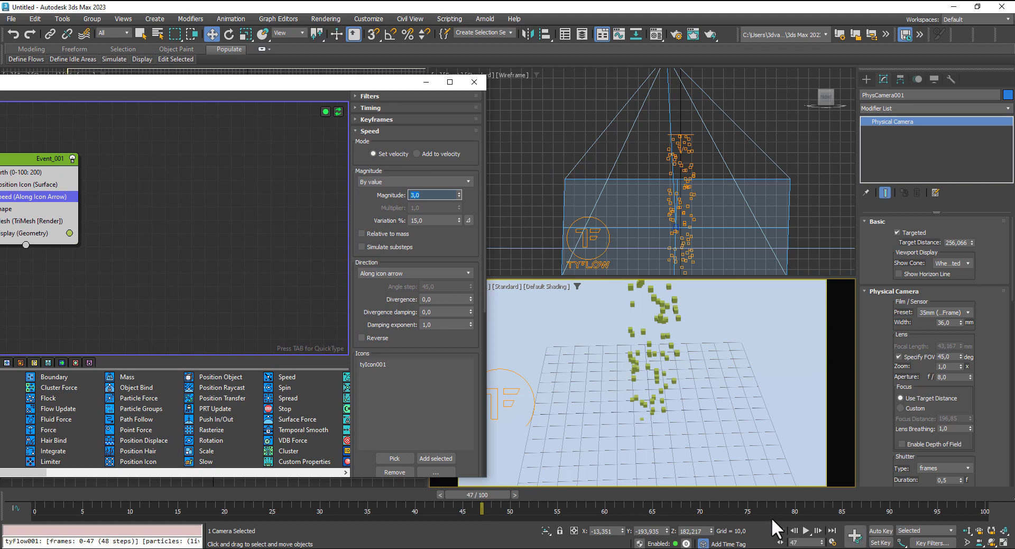
{"action": "left_click", "coordinate": [780, 530]}
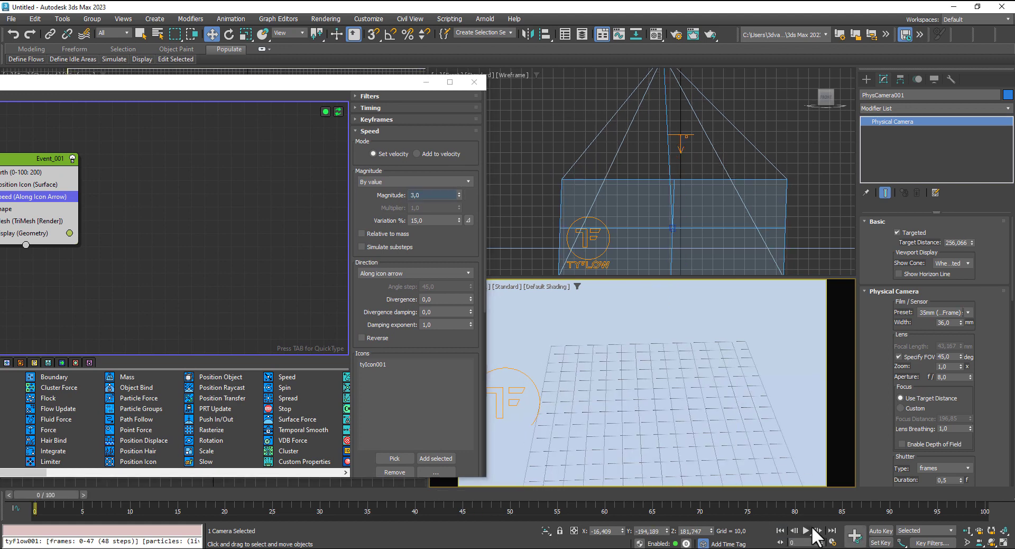
{"action": "left_click", "coordinate": [808, 530]}
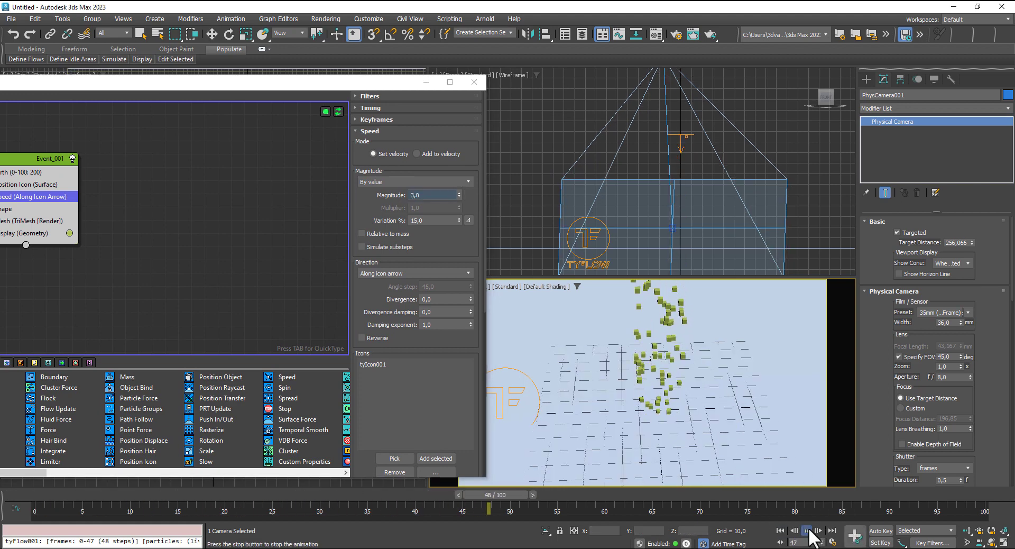
{"action": "key", "text": "w"}
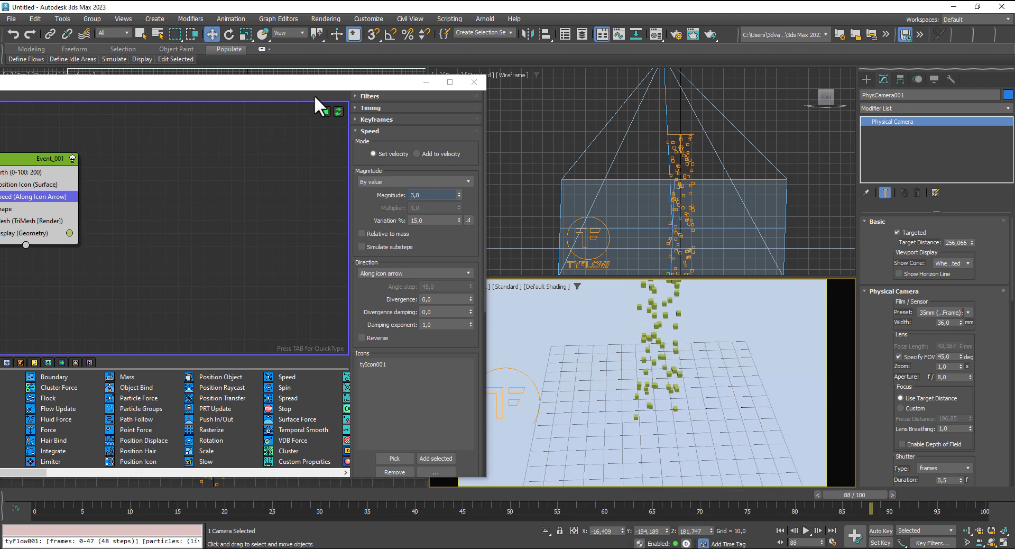
{"action": "left_click_drag", "start_coordinate": [345, 84], "coordinate": [439, 65]}
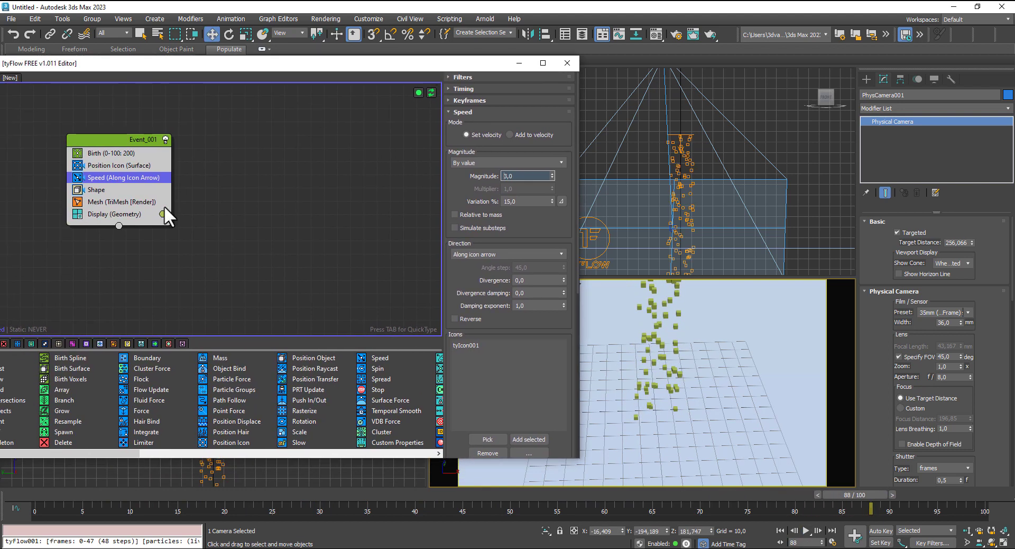
Set the Shape operator's 3D particle shape to Sphere (HiRes).
{"action": "left_click", "coordinate": [101, 190]}
{"action": "left_click_drag", "start_coordinate": [449, 275], "coordinate": [431, 118]}
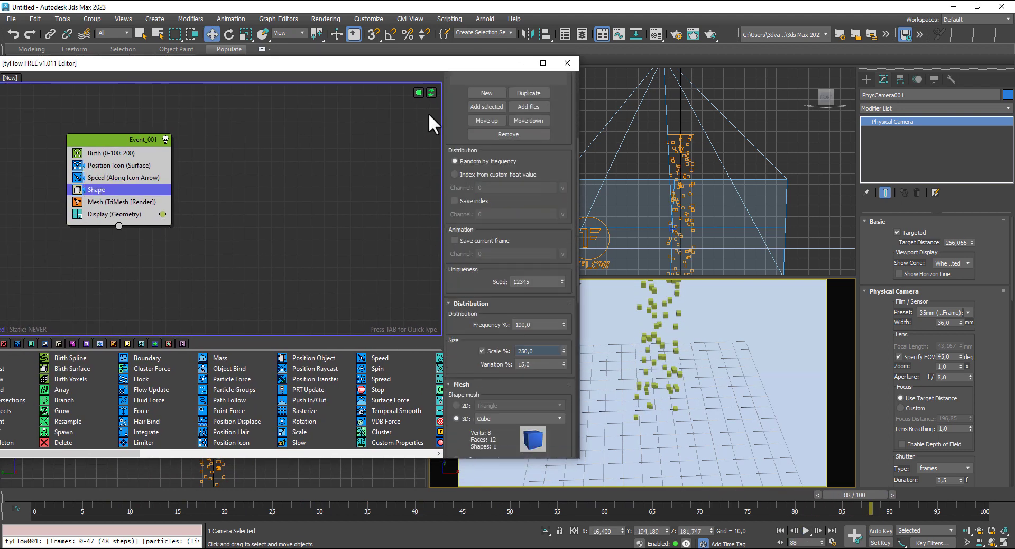
{"action": "scroll", "coordinate": [497, 368], "scroll_direction": "down", "scroll_amount": 1}
{"action": "left_click", "coordinate": [534, 370]}
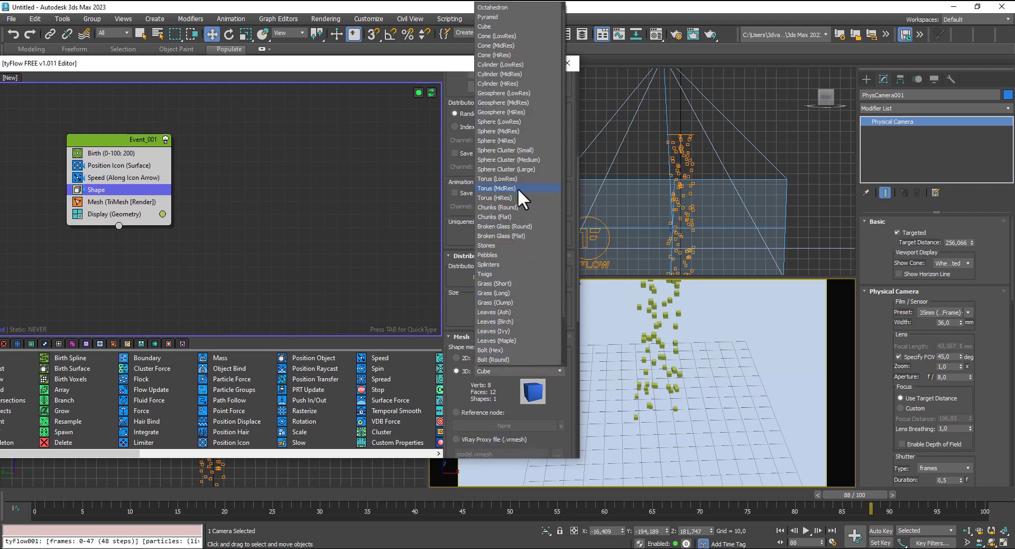
{"action": "left_click", "coordinate": [513, 140]}
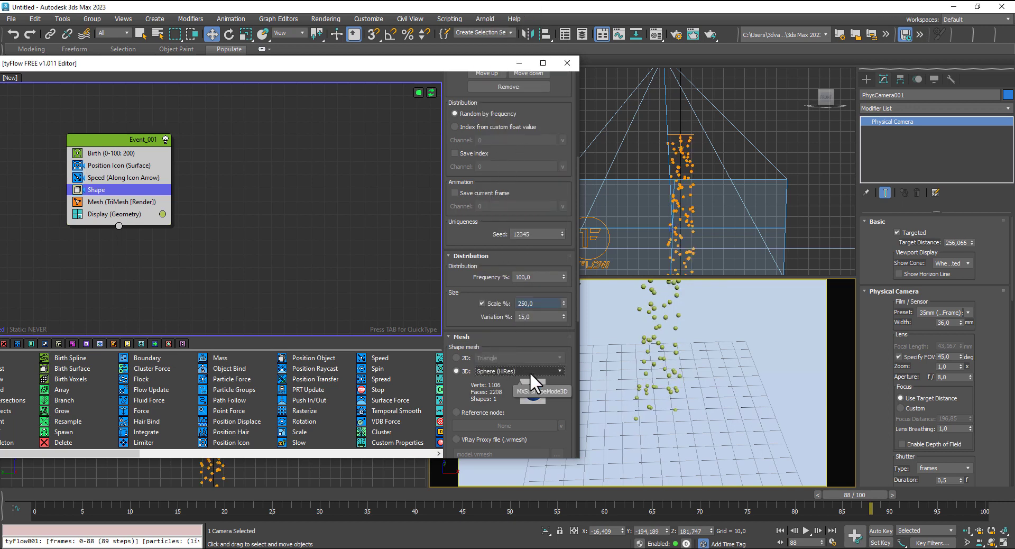
Enlarge the particle spheres to 621,1 % scale.
{"action": "left_click_drag", "start_coordinate": [468, 393], "coordinate": [472, 232]}
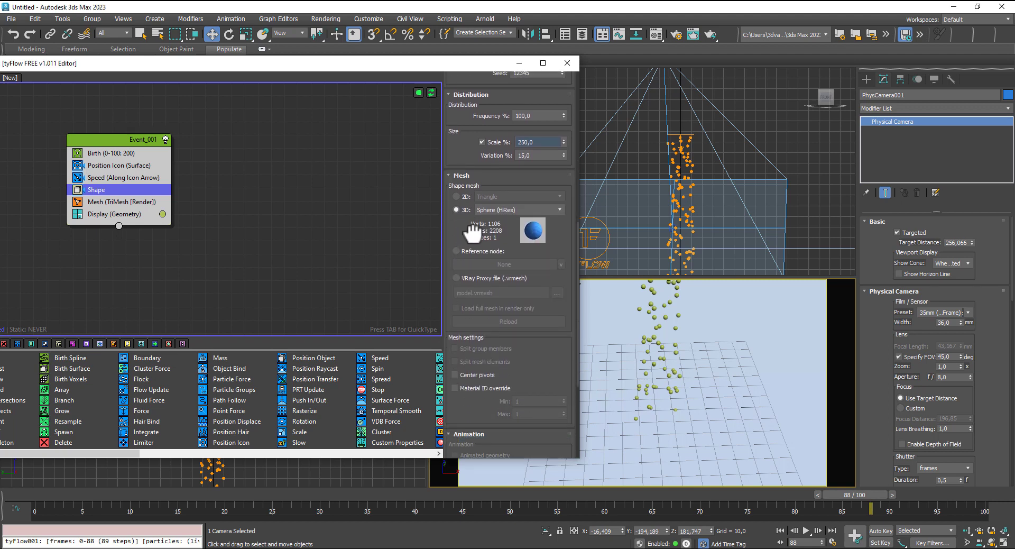
{"action": "scroll", "coordinate": [545, 383], "scroll_direction": "down", "scroll_amount": 3}
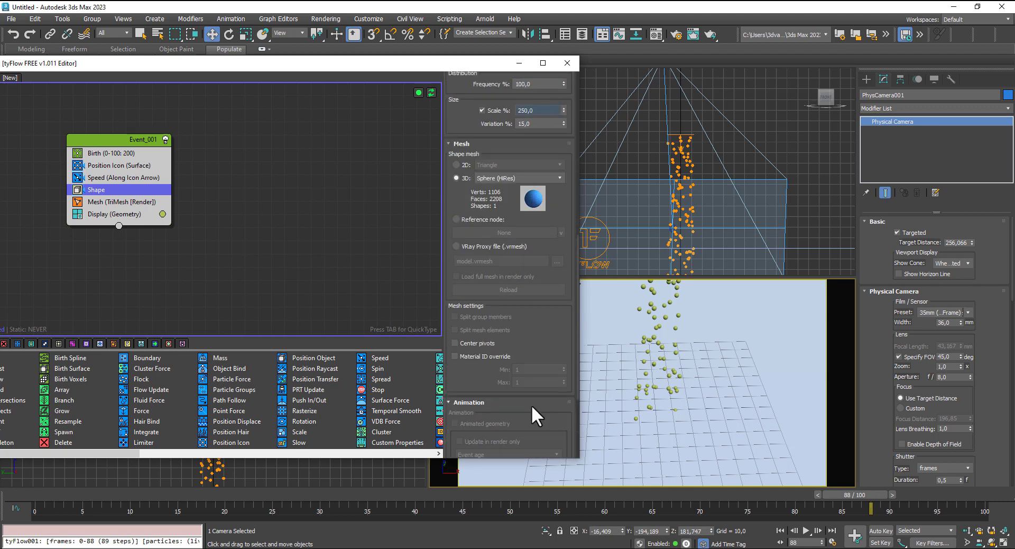
{"action": "scroll", "coordinate": [531, 405], "scroll_direction": "up", "scroll_amount": 3}
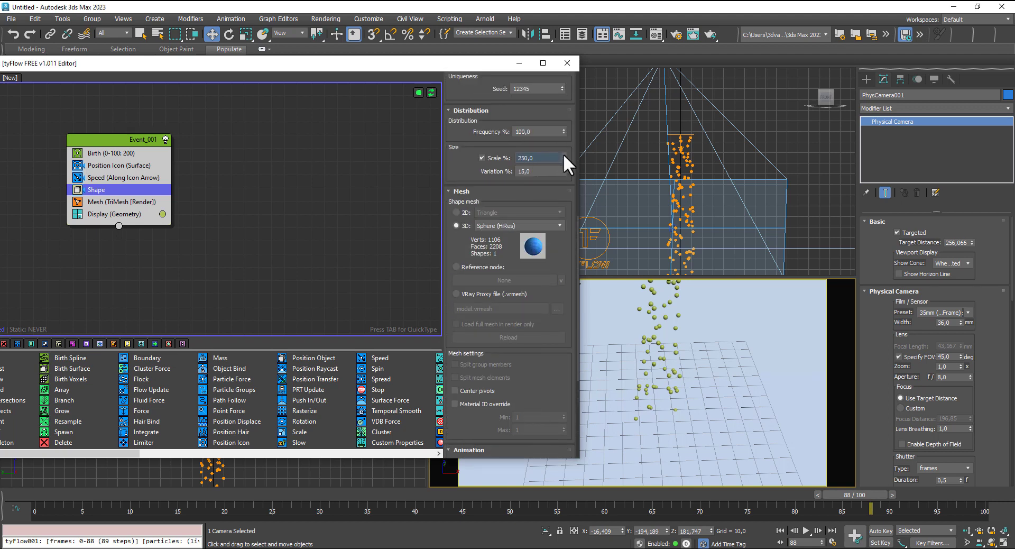
{"action": "left_click_drag", "start_coordinate": [563, 154], "coordinate": [576, 103]}
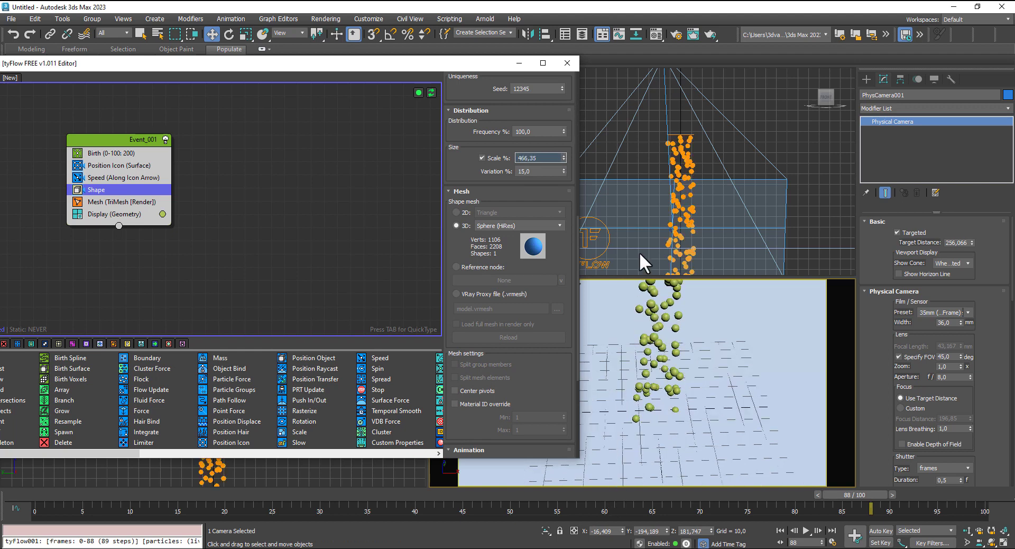
{"action": "mouse_move", "coordinate": [640, 255]}
{"action": "left_mouse_down"}
{"action": "mouse_move", "coordinate": [704, 363]}
{"action": "mouse_move", "coordinate": [678, 495]}
{"action": "left_mouse_up"}
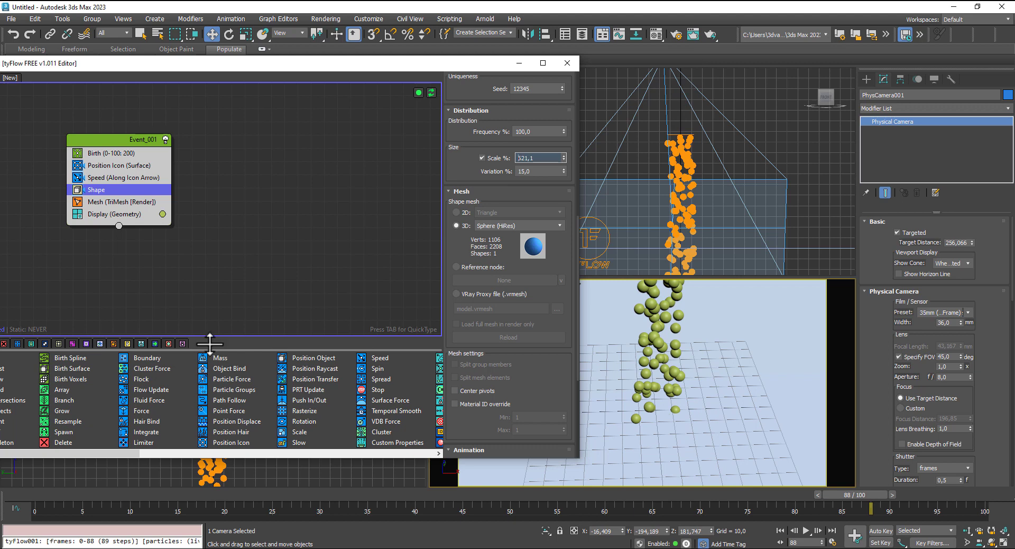
{"action": "key", "text": "BackSpace"}
{"action": "type", "text": "5"}
Narrow the tyFlow editor to reveal the viewports and replay the fall from frame 0.
{"action": "left_click_drag", "start_coordinate": [579, 310], "coordinate": [446, 297]}
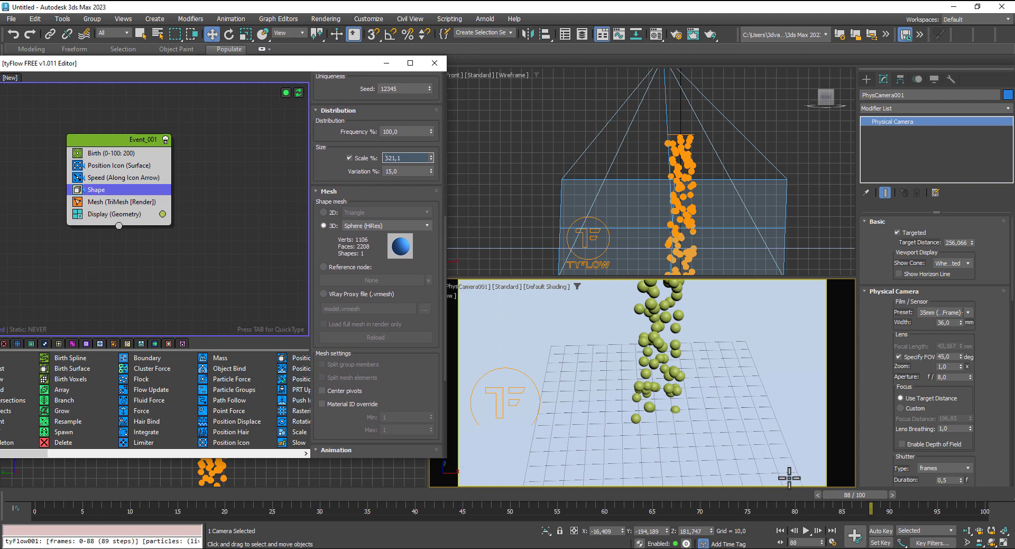
{"action": "left_click", "coordinate": [780, 531]}
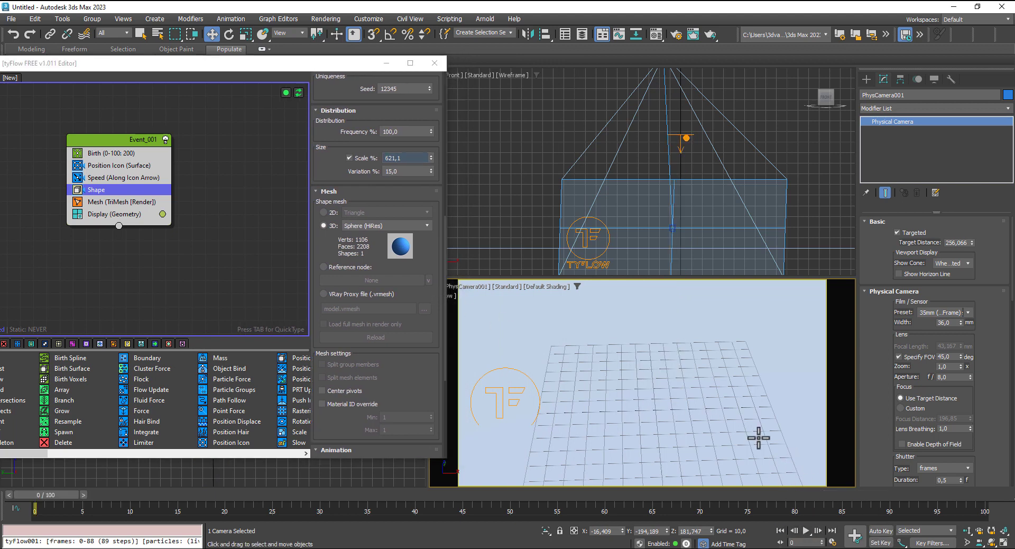
{"action": "left_click", "coordinate": [806, 531]}
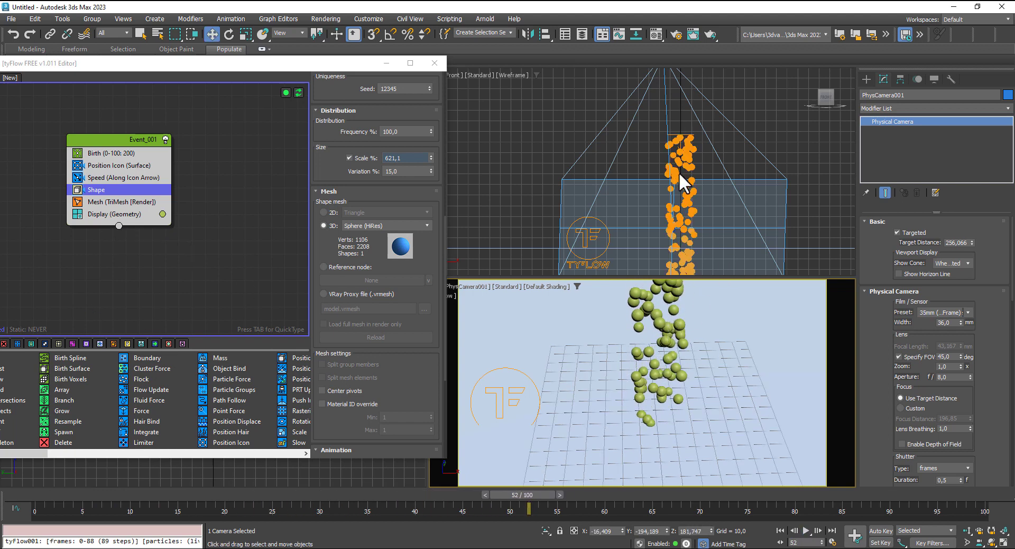
{"action": "left_click", "coordinate": [698, 134]}
Change the Shape operator's Scale % from 621,1 to 521,1.
{"action": "key", "text": "F3"}
{"action": "scroll", "coordinate": [698, 134], "scroll_direction": "up", "scroll_amount": 3}
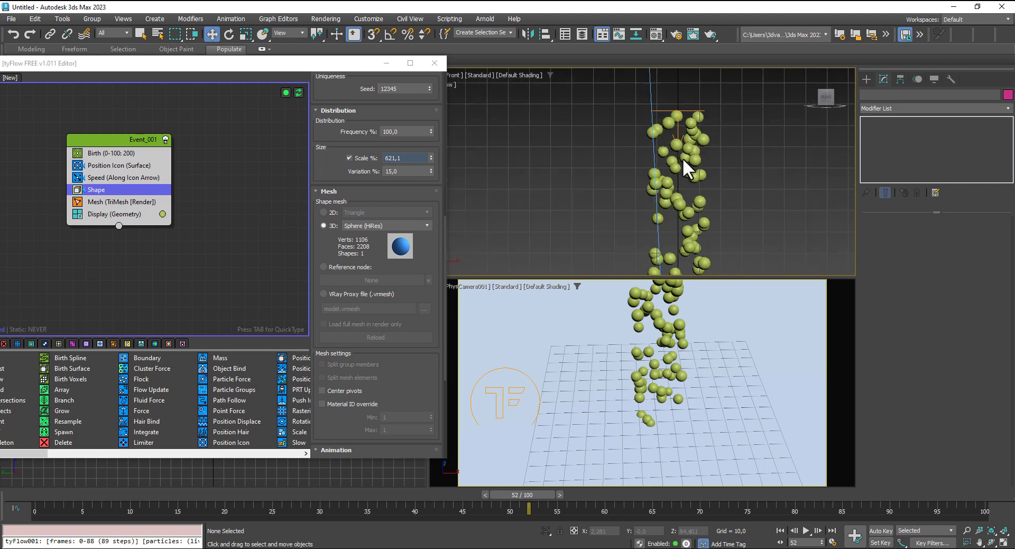
{"action": "scroll", "coordinate": [682, 157], "scroll_direction": "up", "scroll_amount": 3}
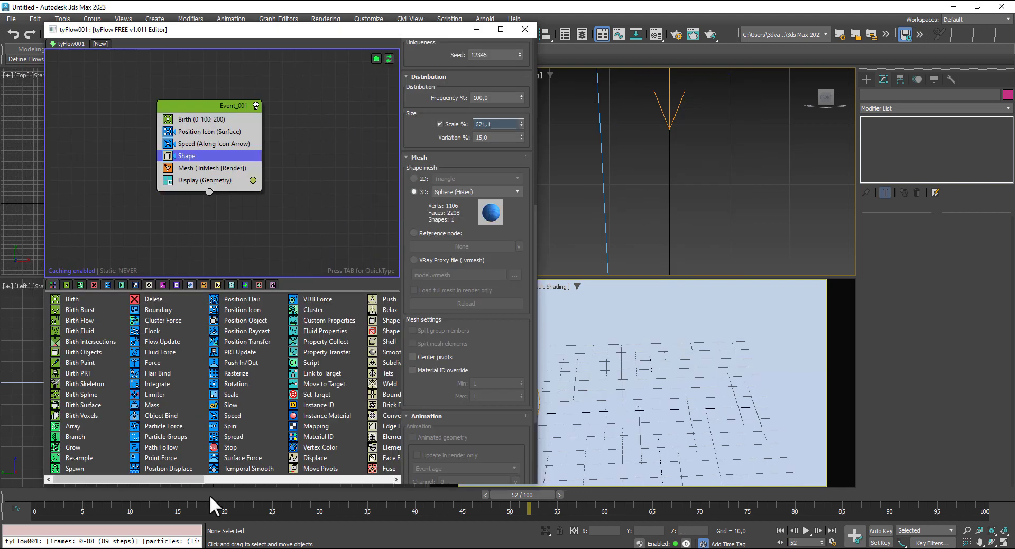
{"action": "left_click_drag", "start_coordinate": [207, 479], "coordinate": [347, 478]}
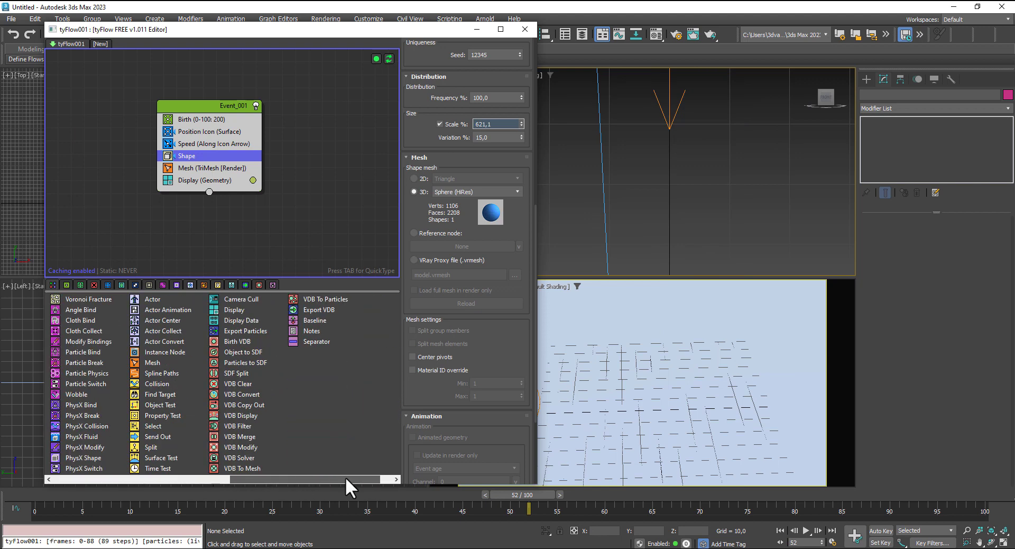
{"action": "key", "text": "Delete"}
{"action": "type", "text": "5"}
{"action": "key", "text": "Delete"}
{"action": "type", "text": "5"}
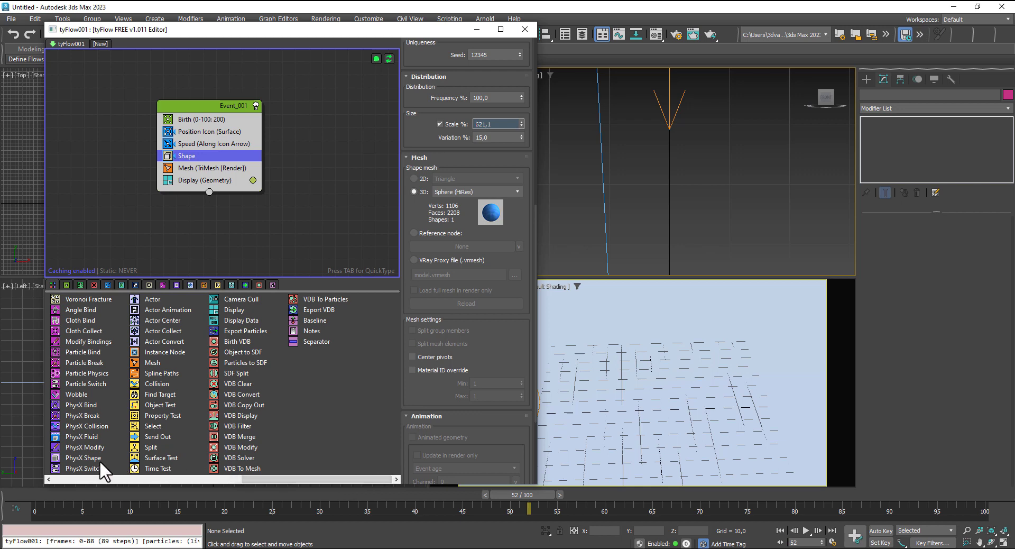
Add a PhysX Shape (Convex Hull) operator to Event_001 and replay to check the spheres pile up.
{"action": "left_click_drag", "start_coordinate": [94, 458], "coordinate": [199, 159]}
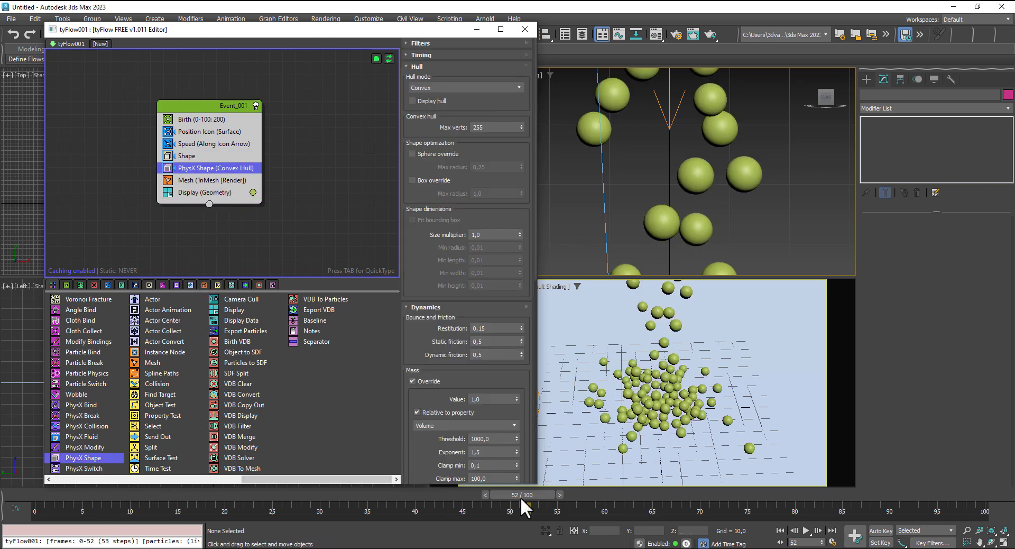
{"action": "mouse_move", "coordinate": [533, 496]}
{"action": "left_mouse_down"}
{"action": "mouse_move", "coordinate": [357, 486]}
{"action": "mouse_move", "coordinate": [658, 460]}
{"action": "mouse_move", "coordinate": [233, 478]}
{"action": "mouse_move", "coordinate": [655, 490]}
{"action": "left_mouse_up"}
{"action": "left_click", "coordinate": [780, 531]}
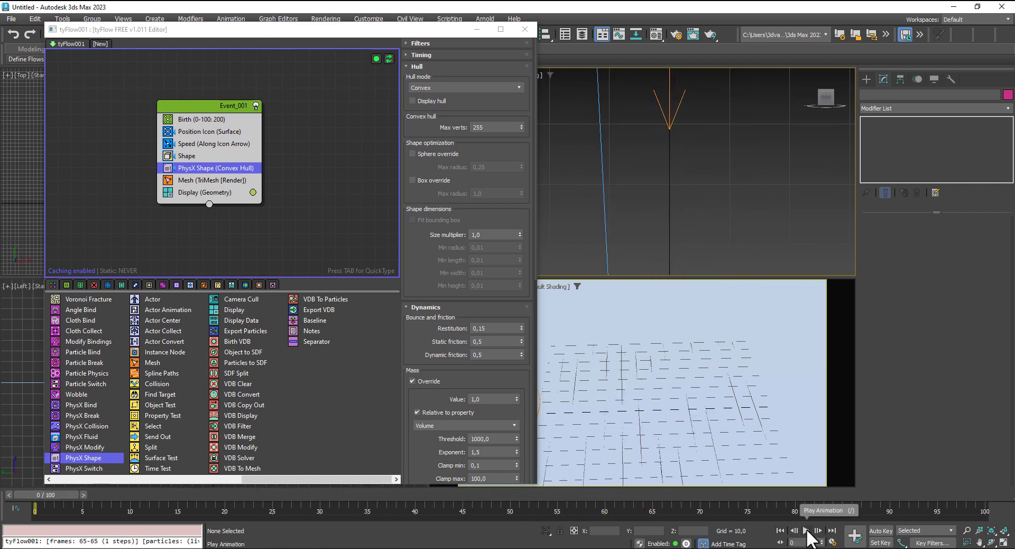
{"action": "left_click", "coordinate": [805, 530]}
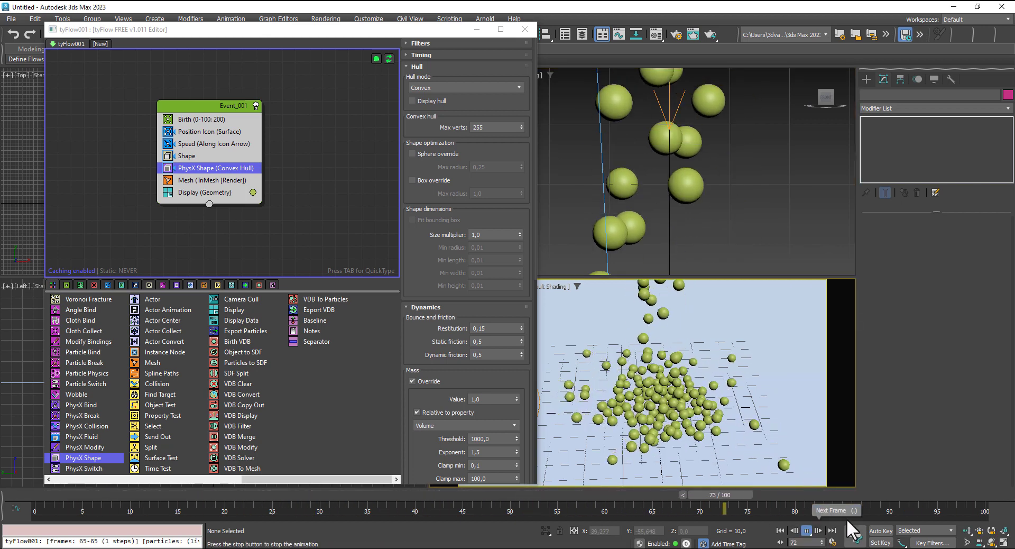
{"action": "left_click", "coordinate": [806, 530]}
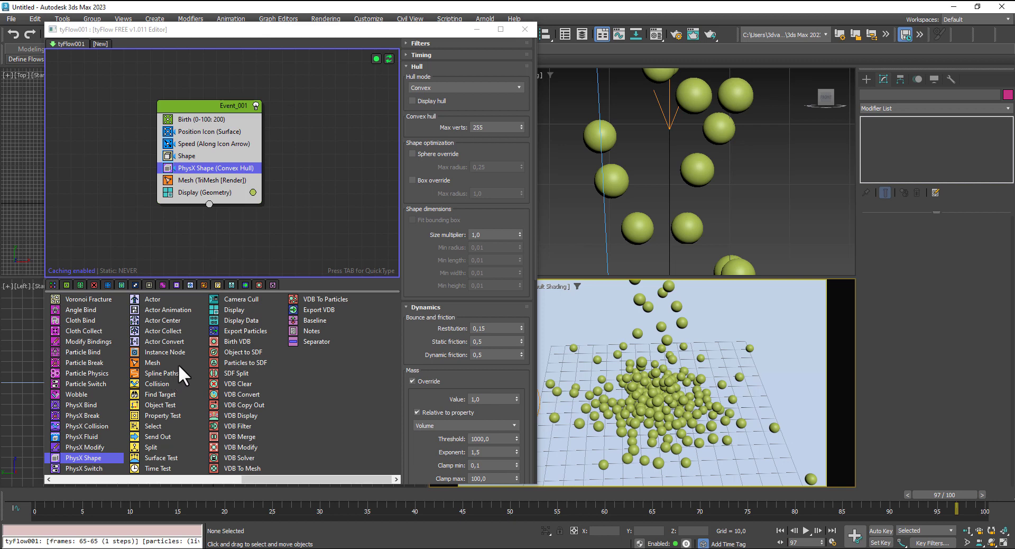
Insert a Material ID (Static) operator below PhysX Shape in Event_001.
{"action": "left_click_drag", "start_coordinate": [262, 477], "coordinate": [198, 470]}
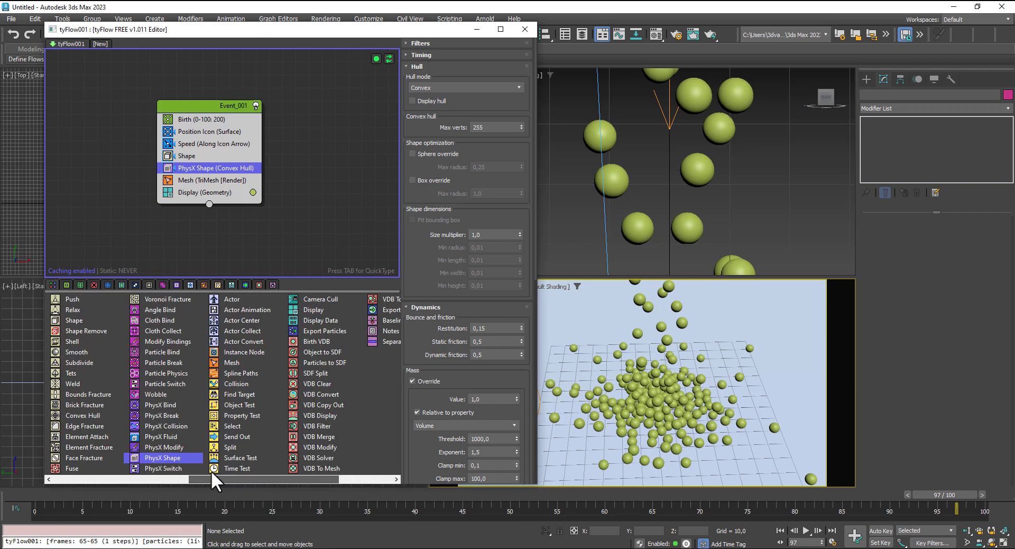
{"action": "scroll", "coordinate": [182, 469], "scroll_direction": "up", "scroll_amount": 1}
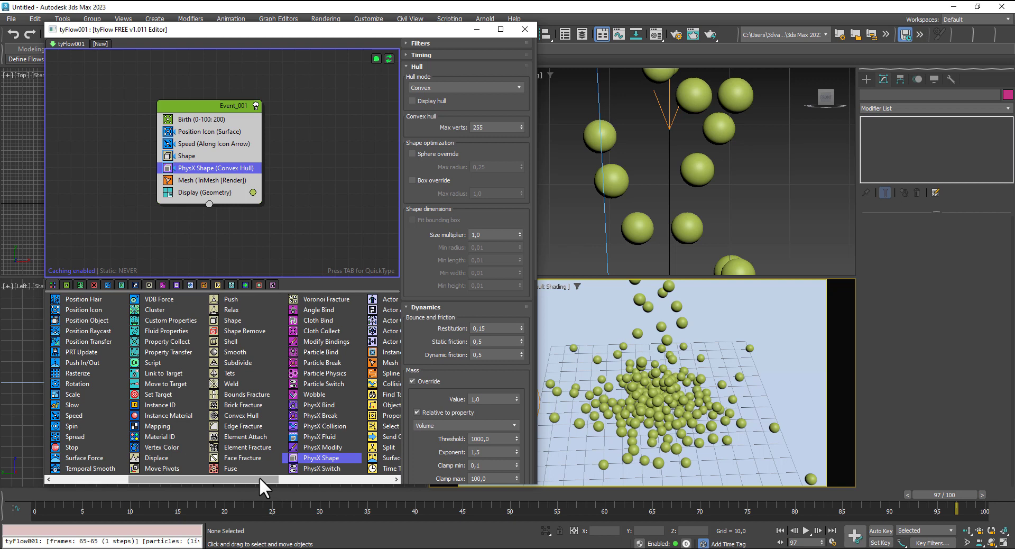
{"action": "left_click_drag", "start_coordinate": [158, 436], "coordinate": [199, 217]}
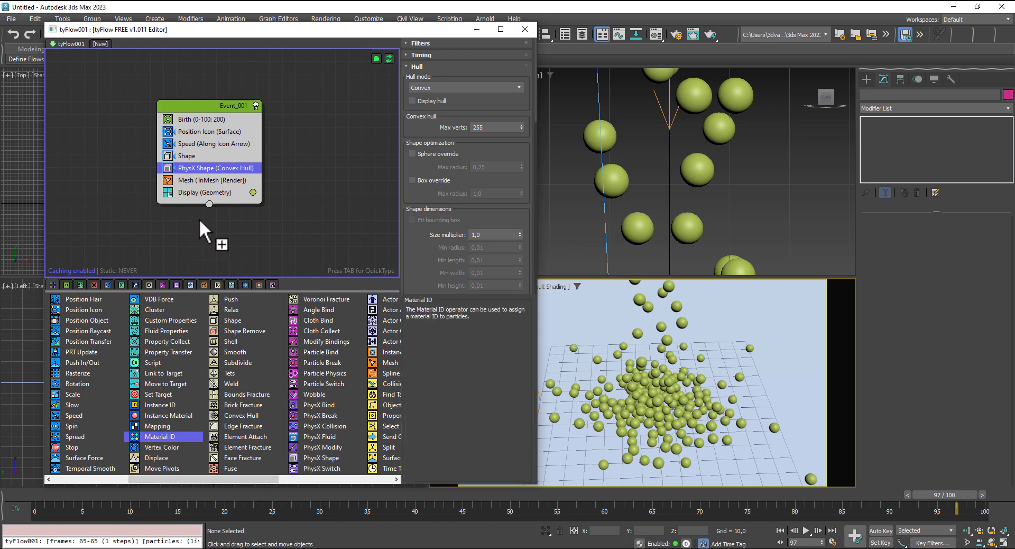
{"action": "left_click_drag", "start_coordinate": [206, 174], "coordinate": [207, 175]}
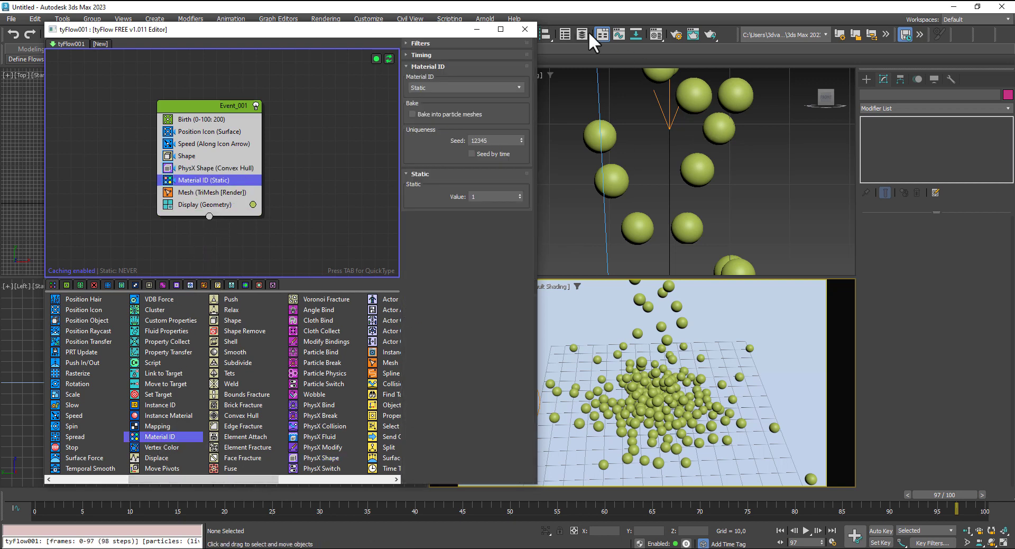
Convert material slot 01 - Default to a Multi/Sub-Object material, discarding the old one.
{"action": "left_click", "coordinate": [656, 32]}
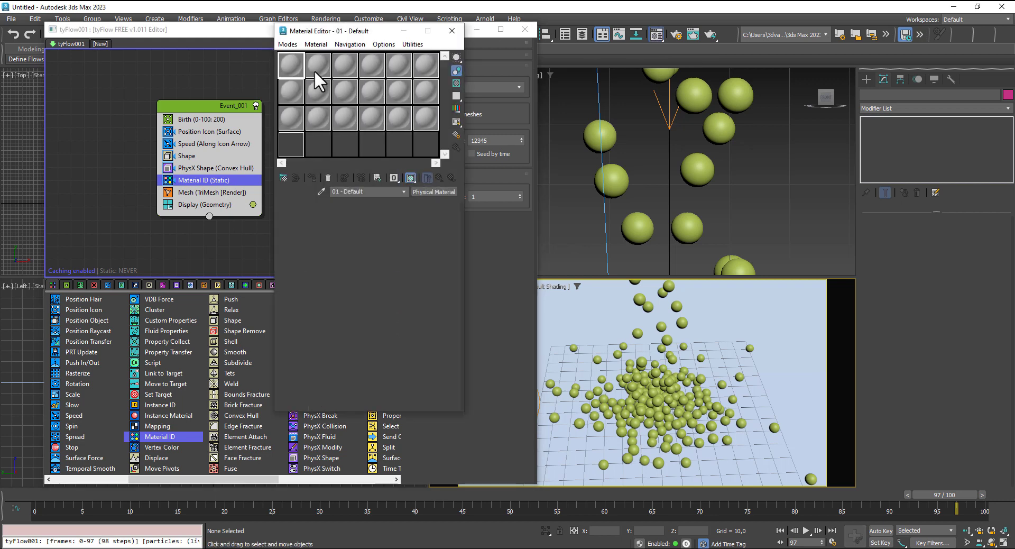
{"action": "left_click", "coordinate": [434, 191]}
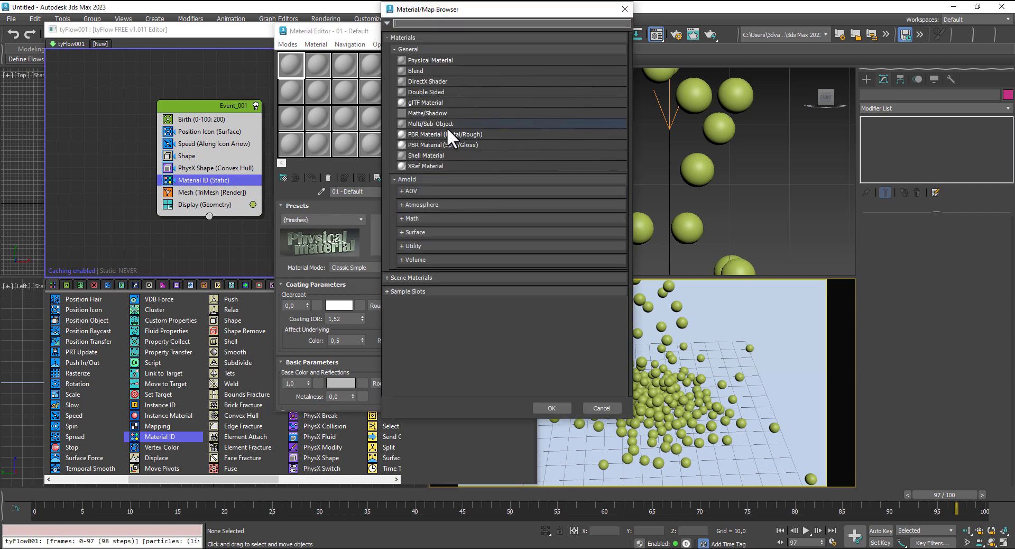
{"action": "double_click", "coordinate": [445, 126]}
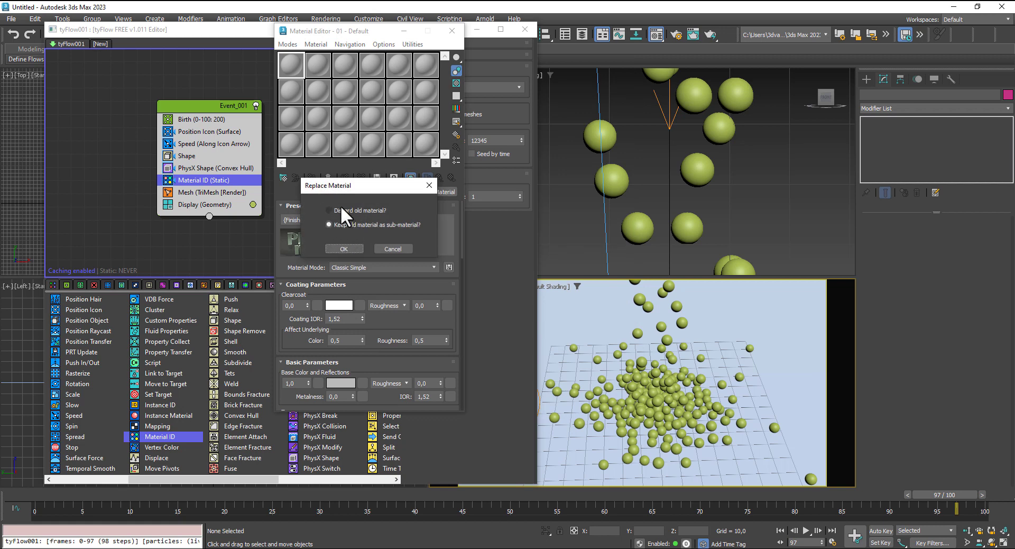
{"action": "left_click", "coordinate": [342, 249]}
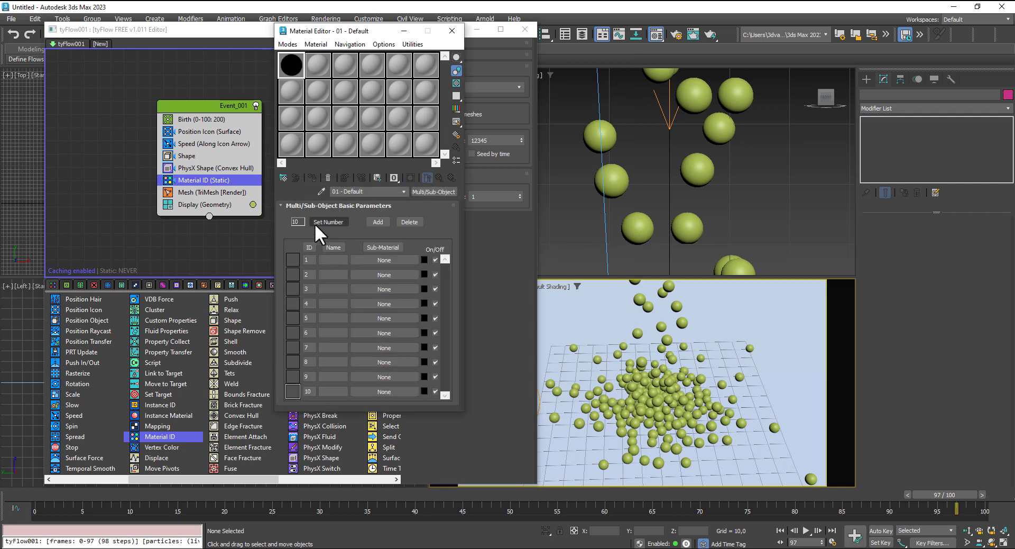
Set the sub-material count to 5 and start choosing sub-material 1.
{"action": "left_click", "coordinate": [328, 221]}
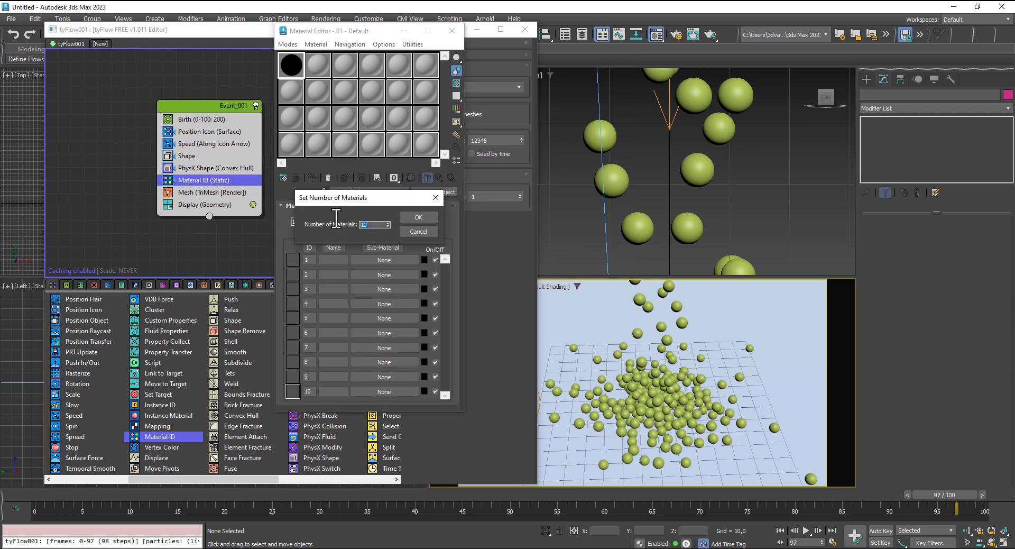
{"action": "type", "text": "5"}
{"action": "left_click", "coordinate": [416, 218]}
{"action": "left_click", "coordinate": [382, 260]}
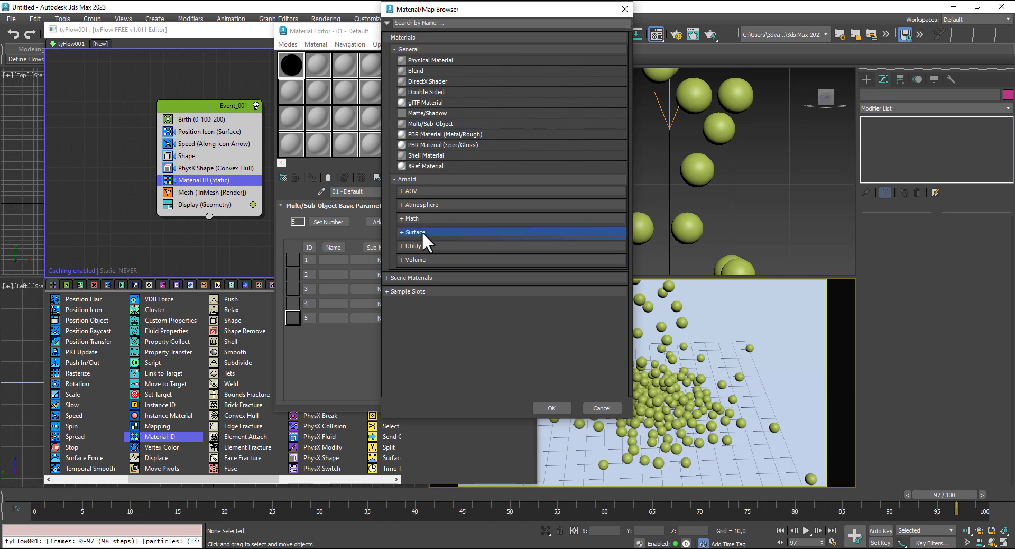
Make sub-material 1 an Arnold Standard Surface with a pure red base colour.
{"action": "left_click", "coordinate": [422, 231]}
{"action": "double_click", "coordinate": [439, 306]}
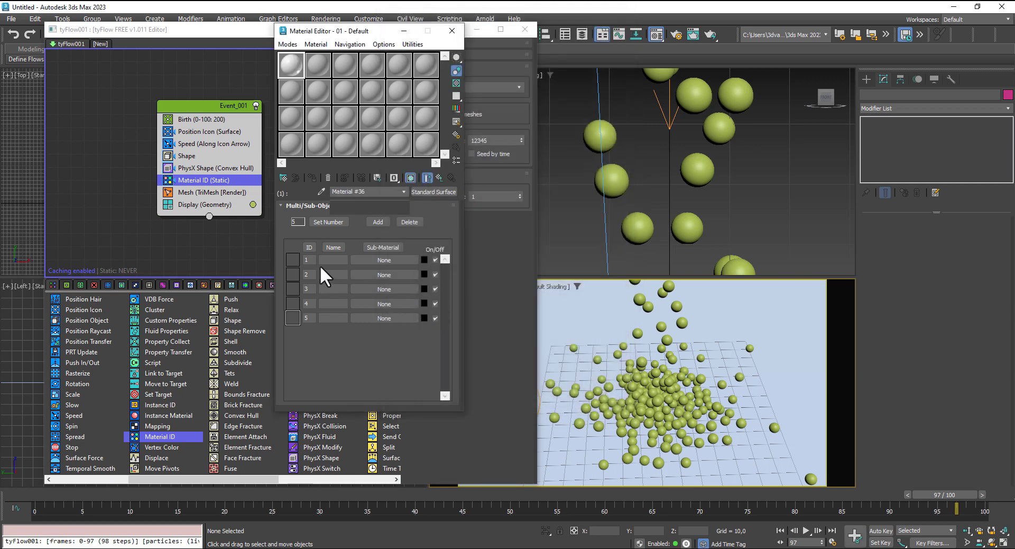
{"action": "left_click", "coordinate": [340, 226]}
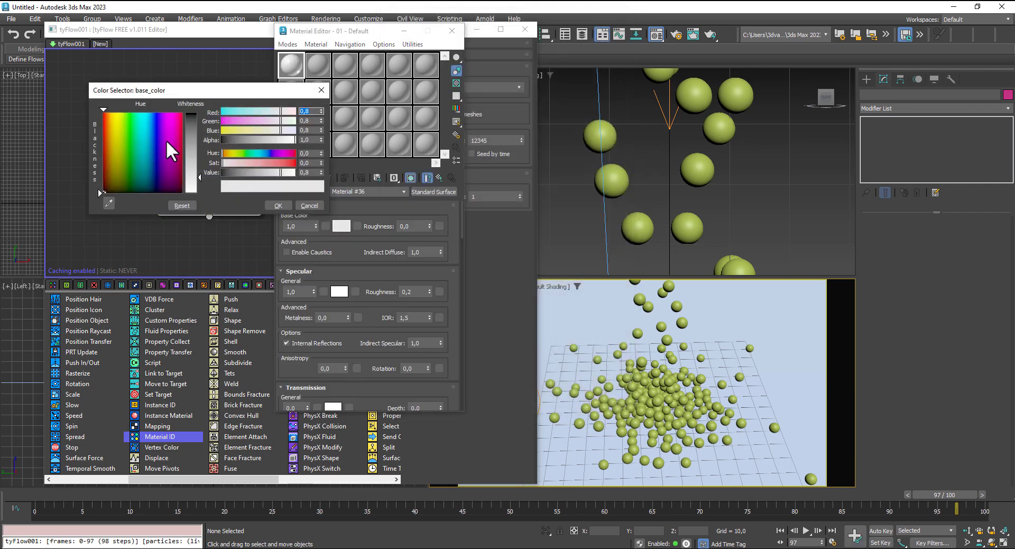
{"action": "left_click", "coordinate": [103, 113]}
{"action": "left_click", "coordinate": [191, 114]}
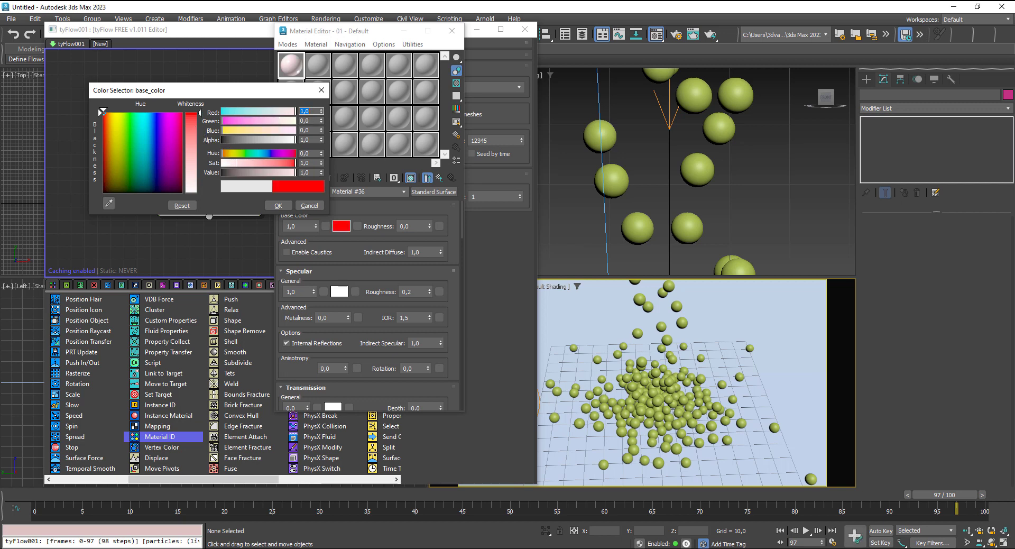
{"action": "left_click", "coordinate": [278, 205]}
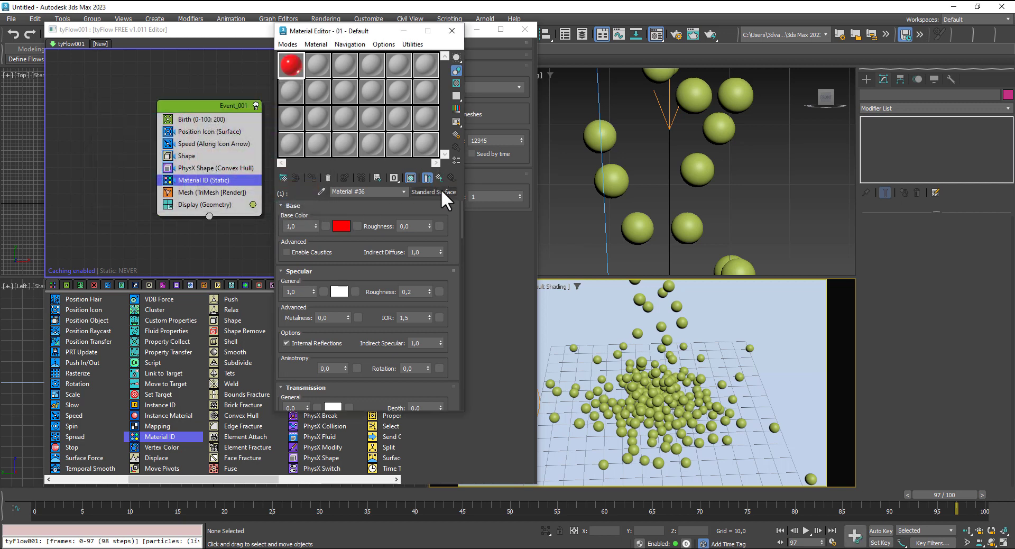
{"action": "left_click", "coordinate": [439, 177]}
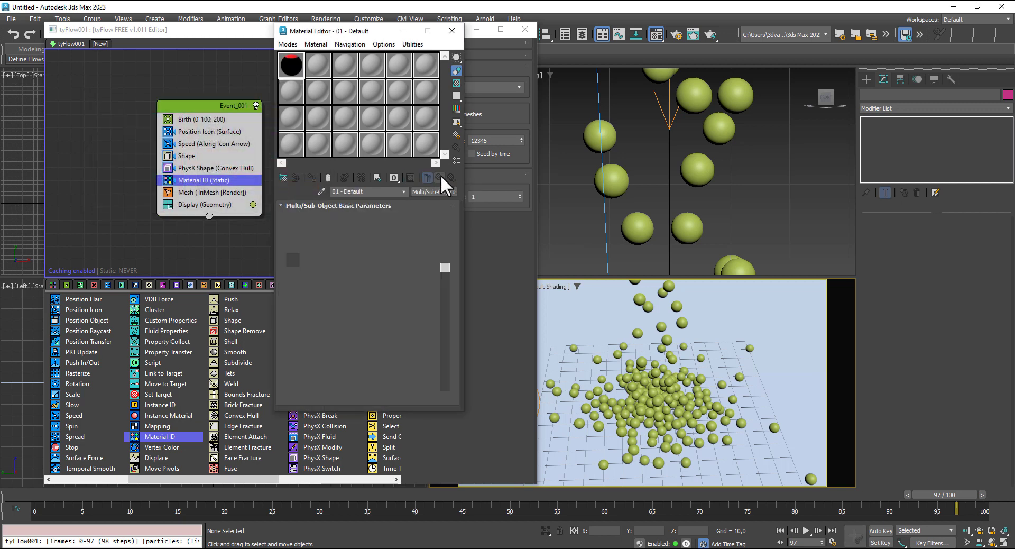
Make sub-material 2 a Standard Surface with a saturated blue base colour.
{"action": "left_click", "coordinate": [381, 274]}
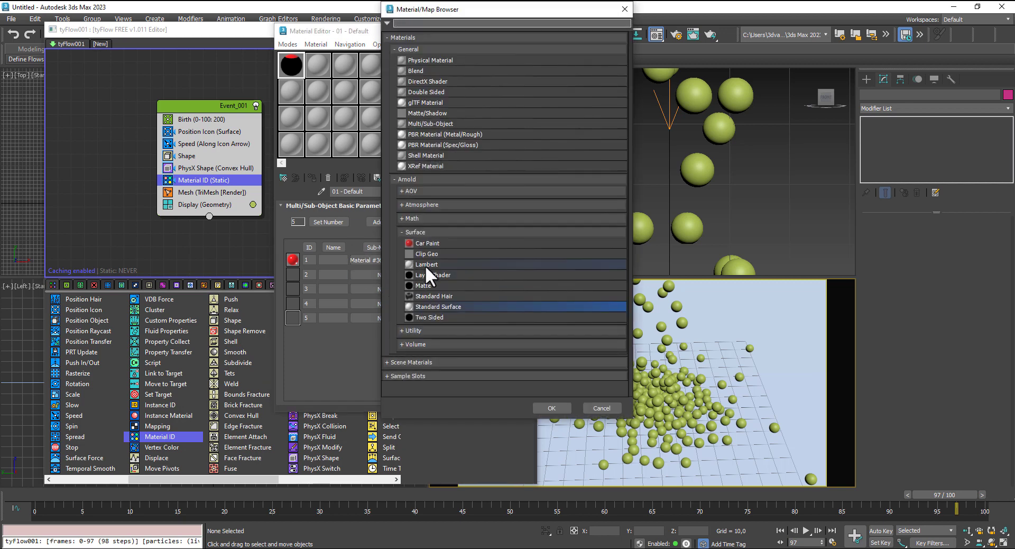
{"action": "double_click", "coordinate": [436, 306]}
{"action": "left_click", "coordinate": [402, 274]}
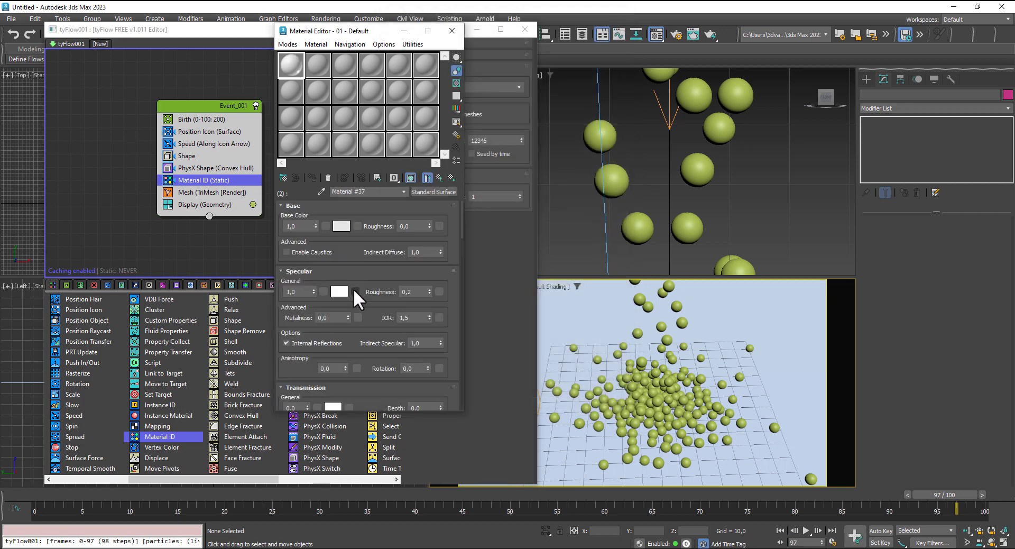
{"action": "left_click", "coordinate": [341, 226]}
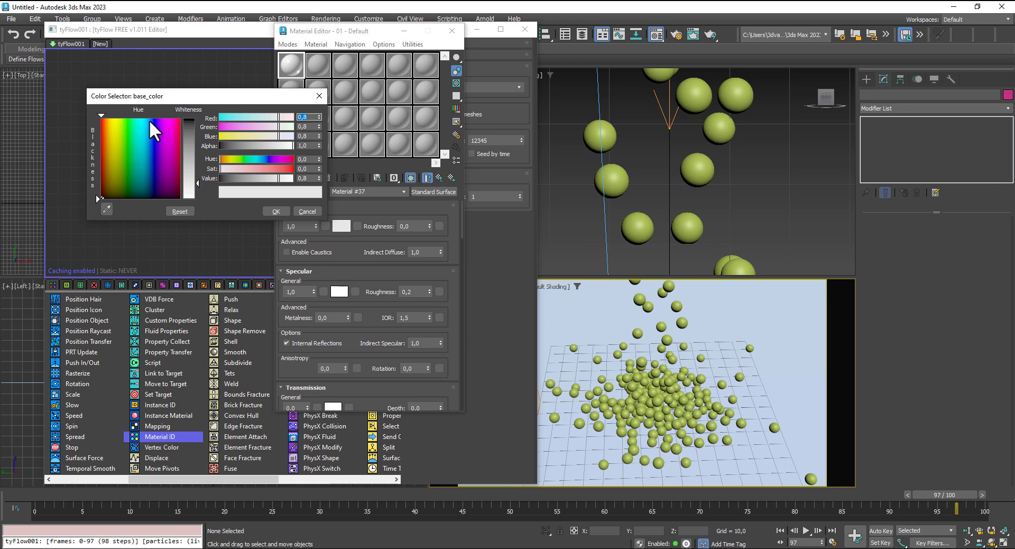
{"action": "left_click", "coordinate": [151, 119]}
{"action": "left_click_drag", "start_coordinate": [191, 132], "coordinate": [190, 119]}
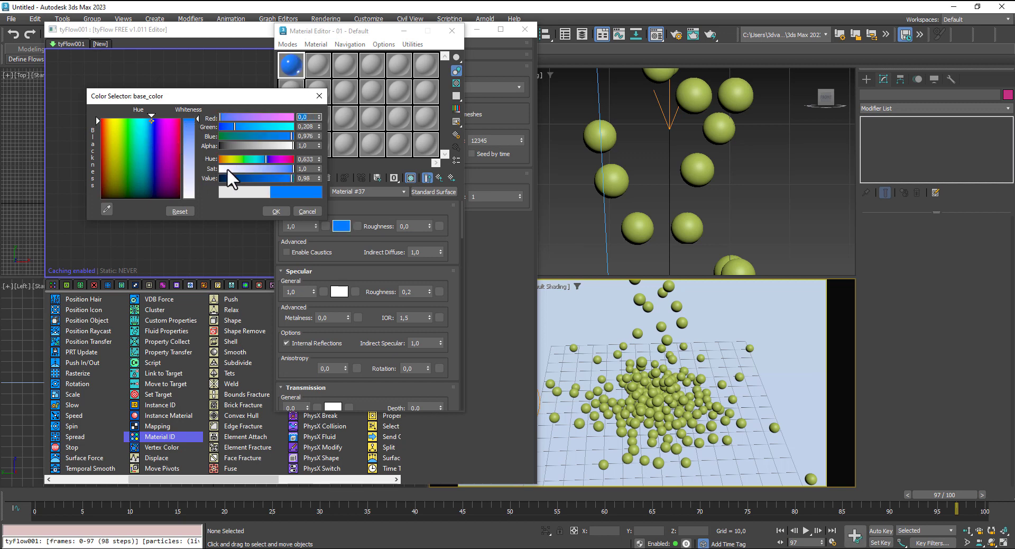
{"action": "left_click", "coordinate": [152, 121]}
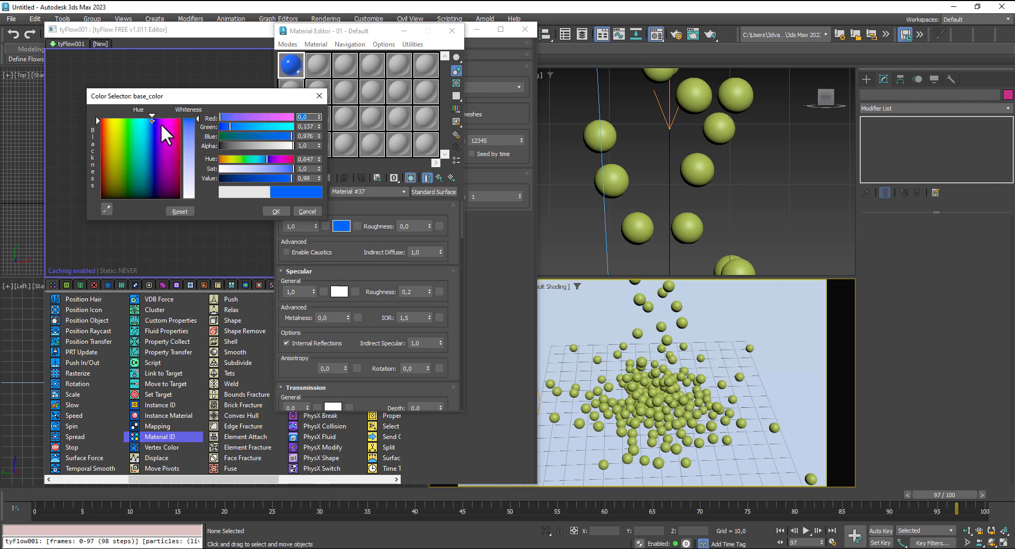
{"action": "left_click", "coordinate": [272, 210]}
{"action": "left_click", "coordinate": [437, 176]}
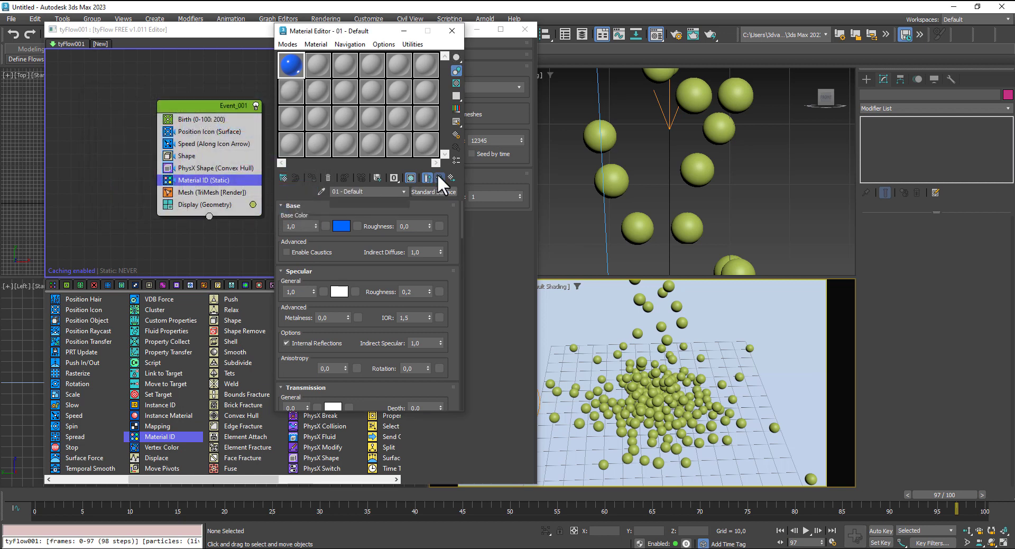
Make sub-material 3 a Standard Surface with a saturated yellow base colour.
{"action": "left_click", "coordinate": [376, 288]}
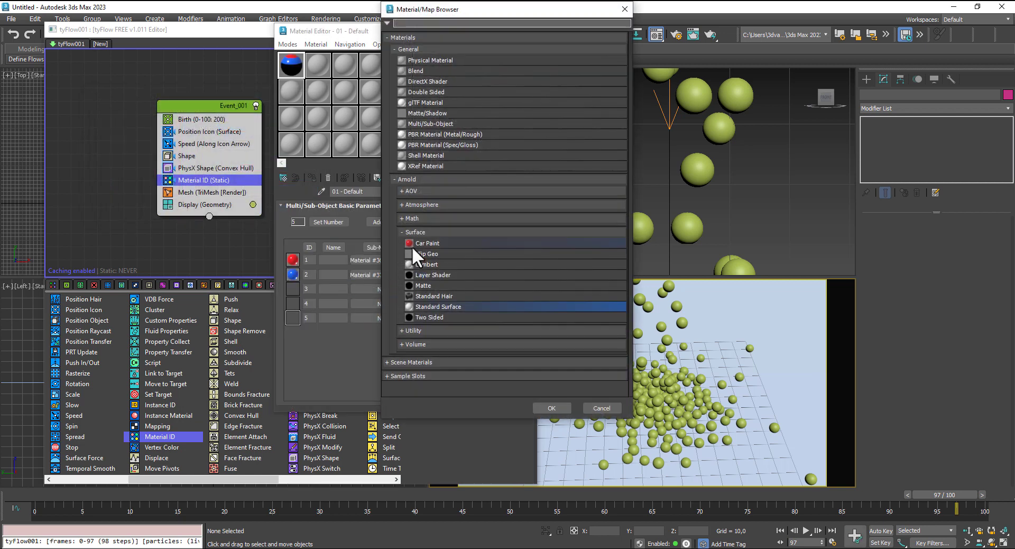
{"action": "double_click", "coordinate": [442, 306]}
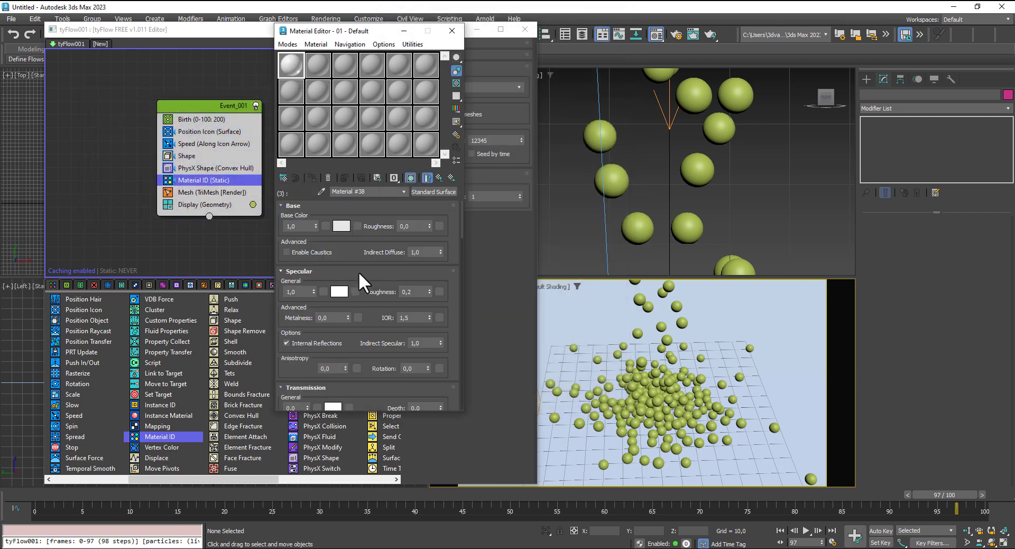
{"action": "left_click", "coordinate": [344, 226]}
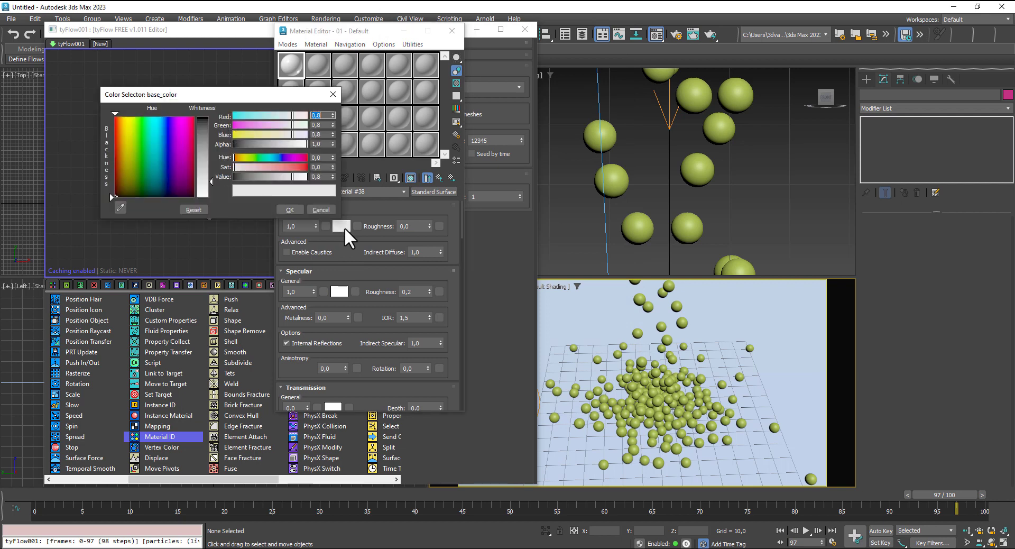
{"action": "left_click", "coordinate": [127, 119]}
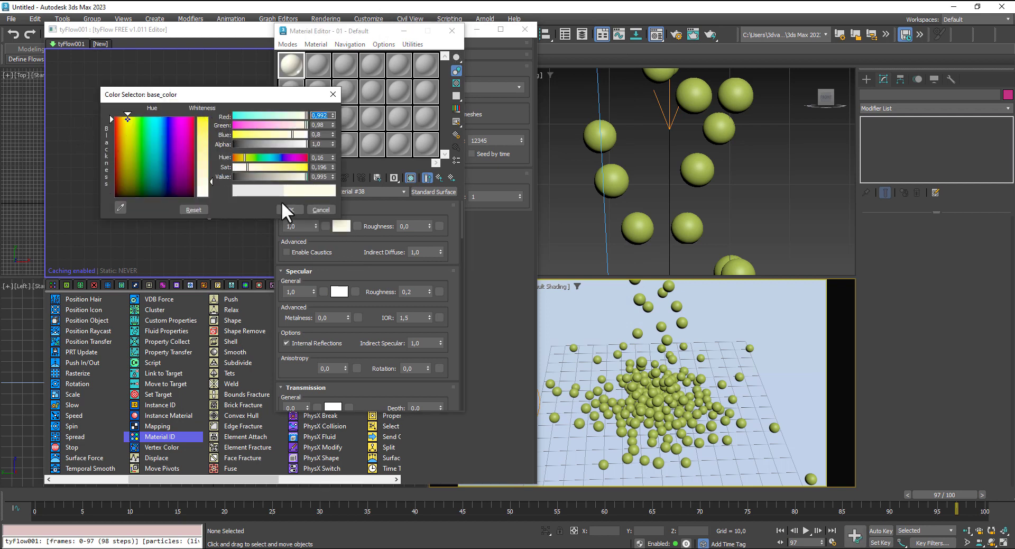
{"action": "left_click", "coordinate": [208, 122]}
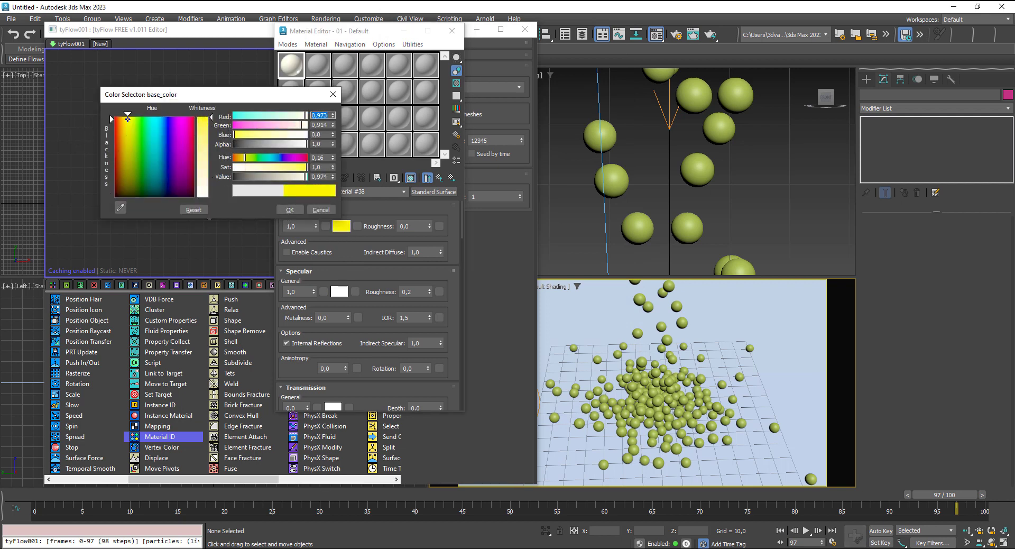
{"action": "left_click", "coordinate": [288, 209]}
{"action": "left_click", "coordinate": [438, 177]}
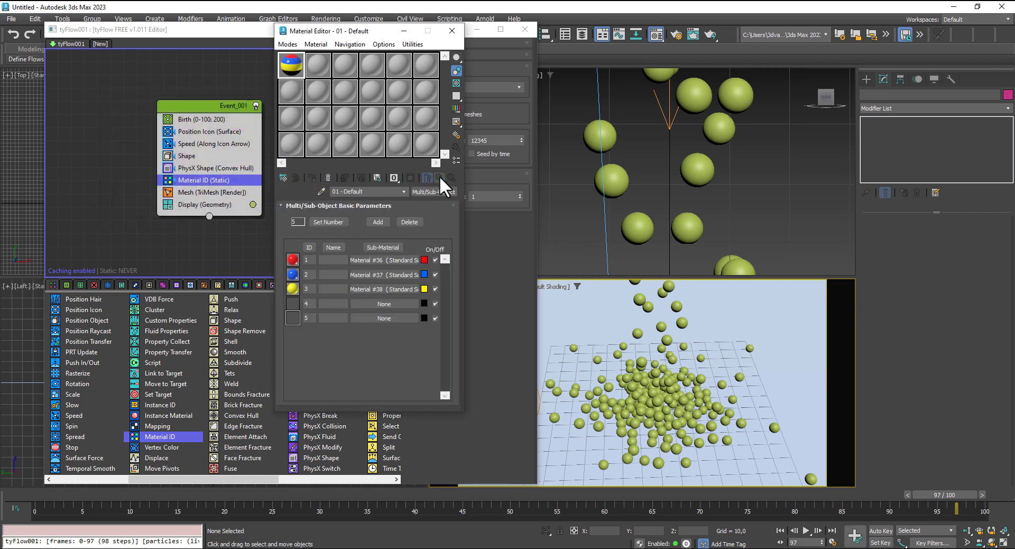
Make sub-material 4 a Standard Surface with a slightly darkened magenta base colour.
{"action": "left_click", "coordinate": [382, 303]}
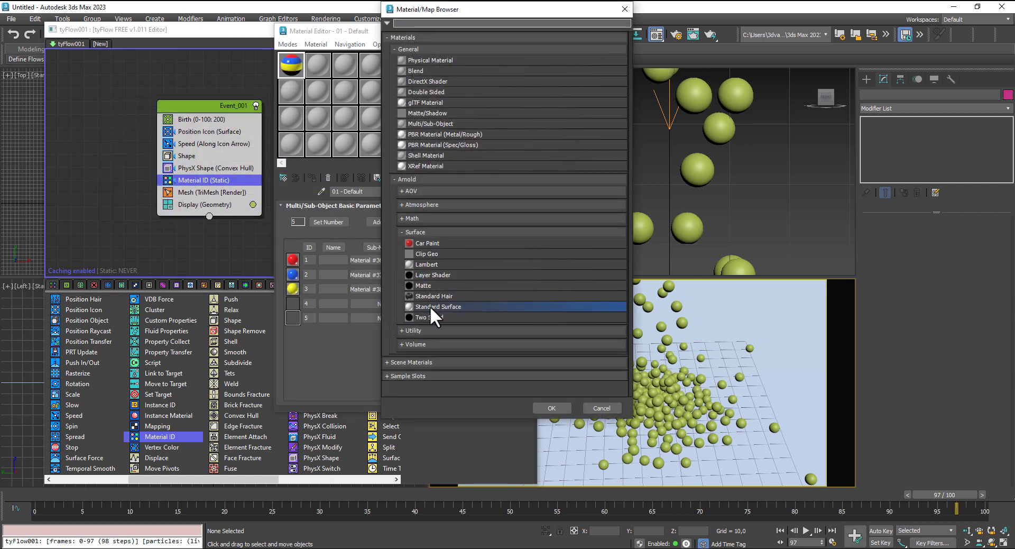
{"action": "double_click", "coordinate": [430, 306]}
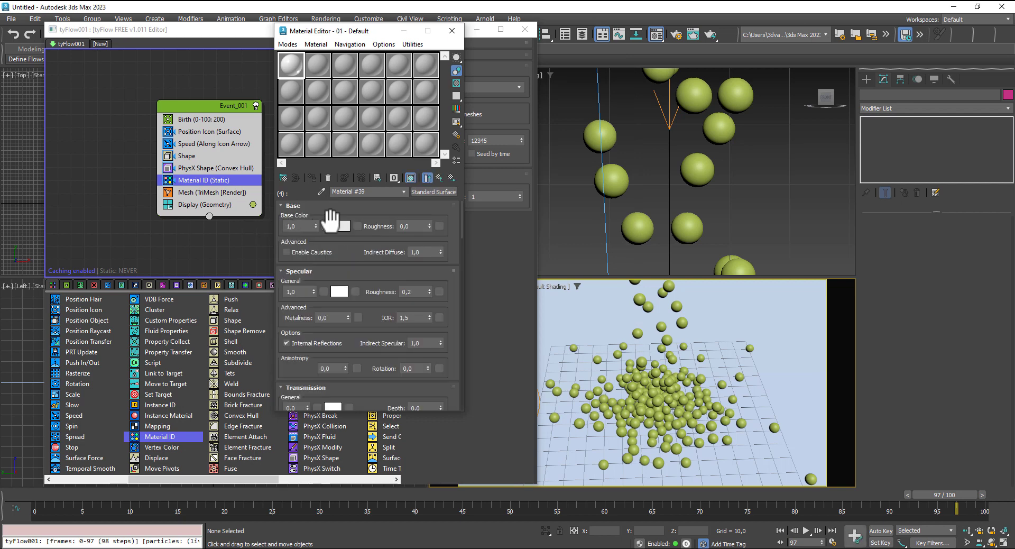
{"action": "left_click", "coordinate": [341, 226]}
{"action": "left_click", "coordinate": [182, 118]}
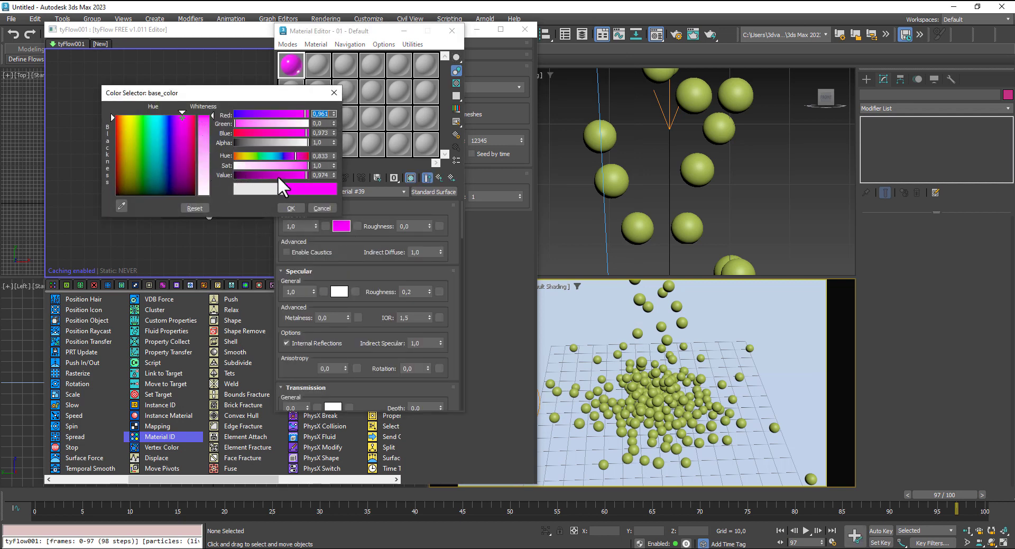
{"action": "left_click_drag", "start_coordinate": [277, 176], "coordinate": [281, 173]}
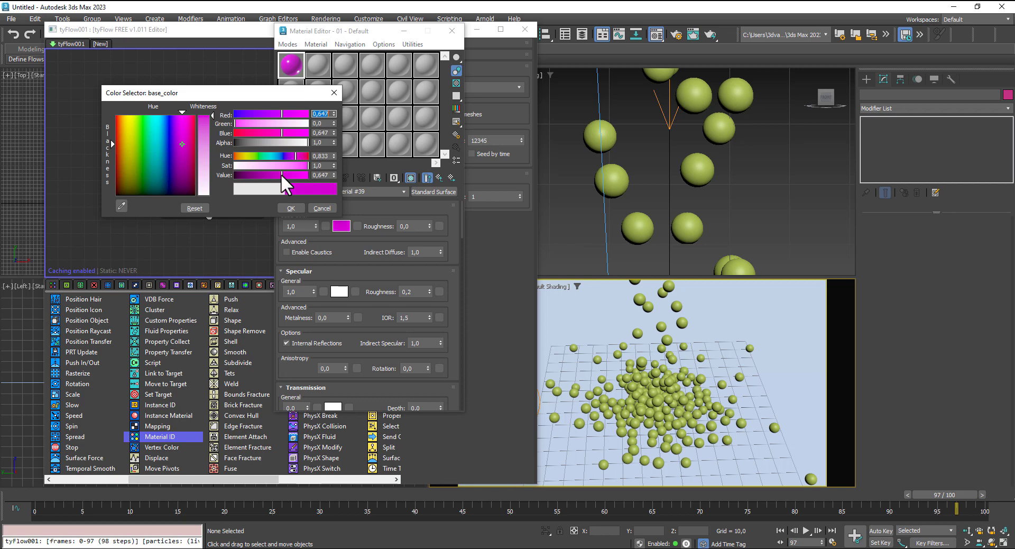
{"action": "left_click", "coordinate": [290, 208]}
{"action": "left_click", "coordinate": [438, 176]}
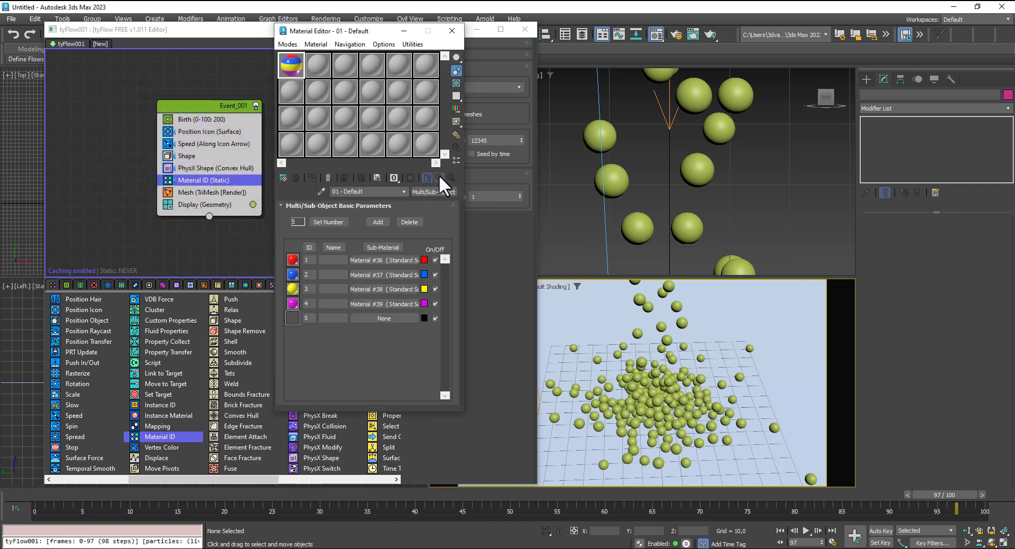
Make sub-material 5 a Standard Surface with a dark green base colour.
{"action": "left_click", "coordinate": [395, 318]}
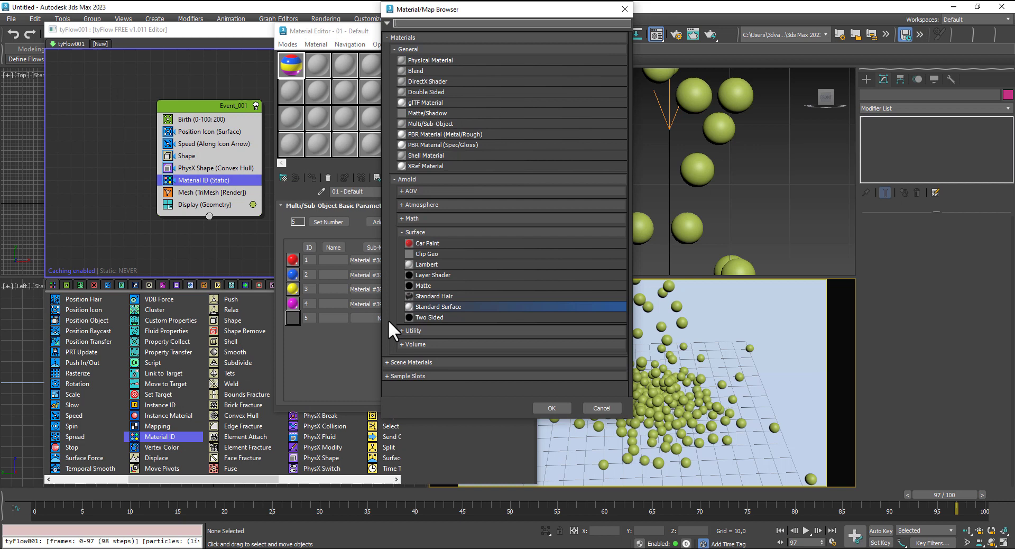
{"action": "double_click", "coordinate": [436, 303]}
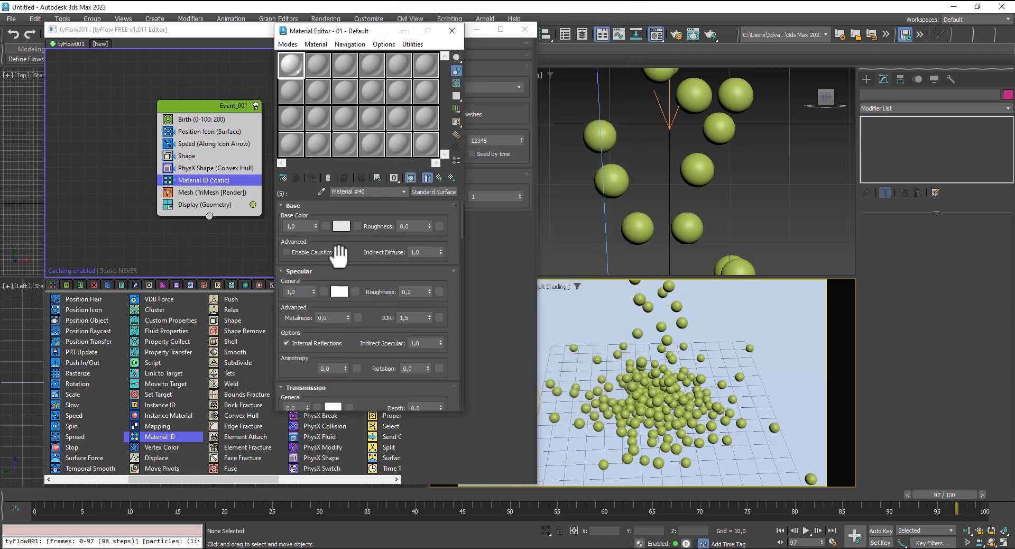
{"action": "left_click", "coordinate": [341, 226]}
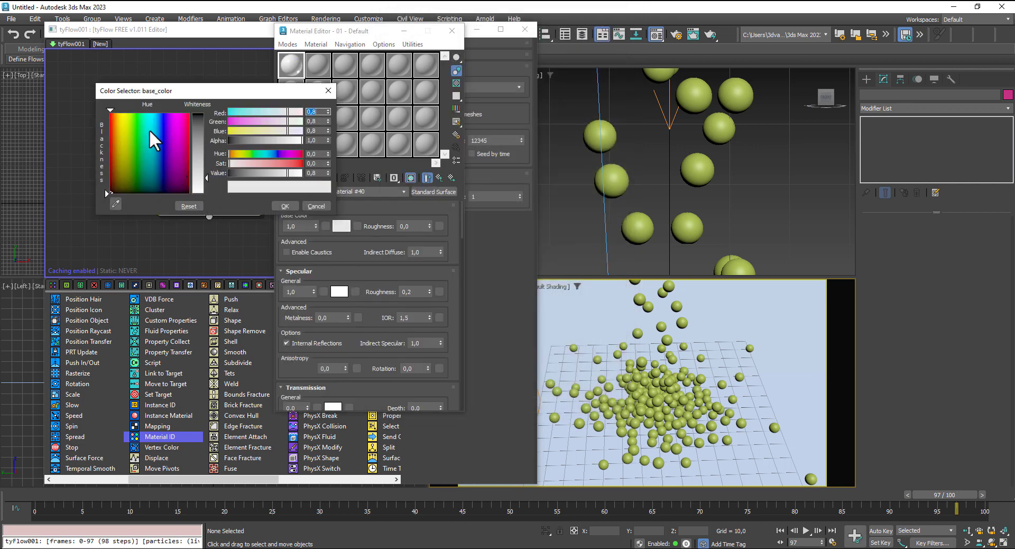
{"action": "left_click", "coordinate": [136, 113]}
{"action": "left_click", "coordinate": [196, 125]}
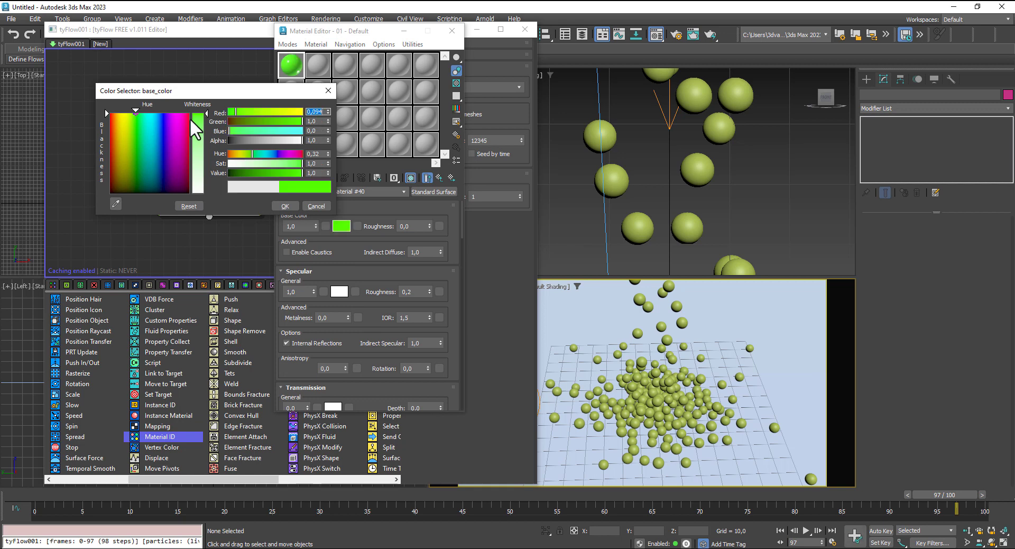
{"action": "left_click", "coordinate": [269, 173]}
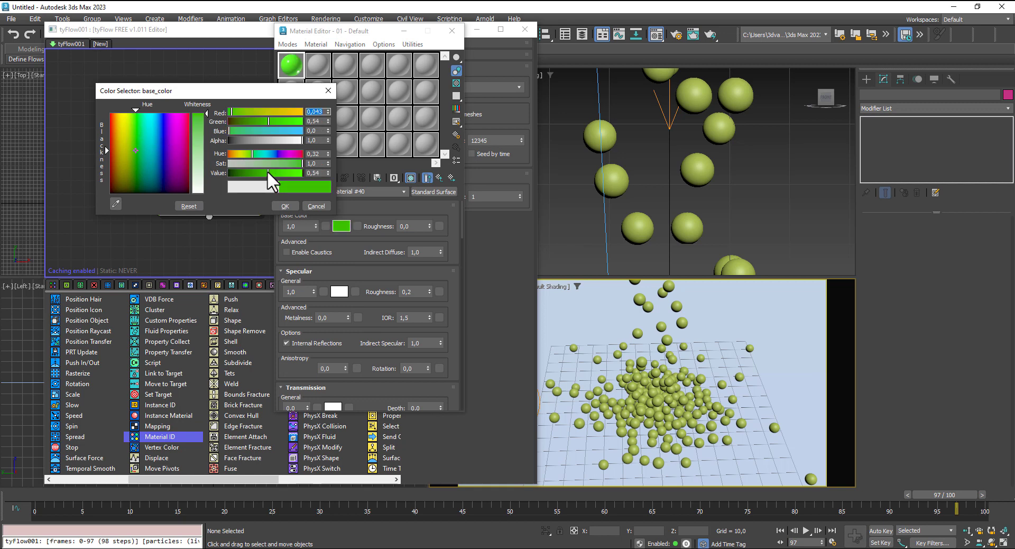
{"action": "left_click", "coordinate": [285, 206]}
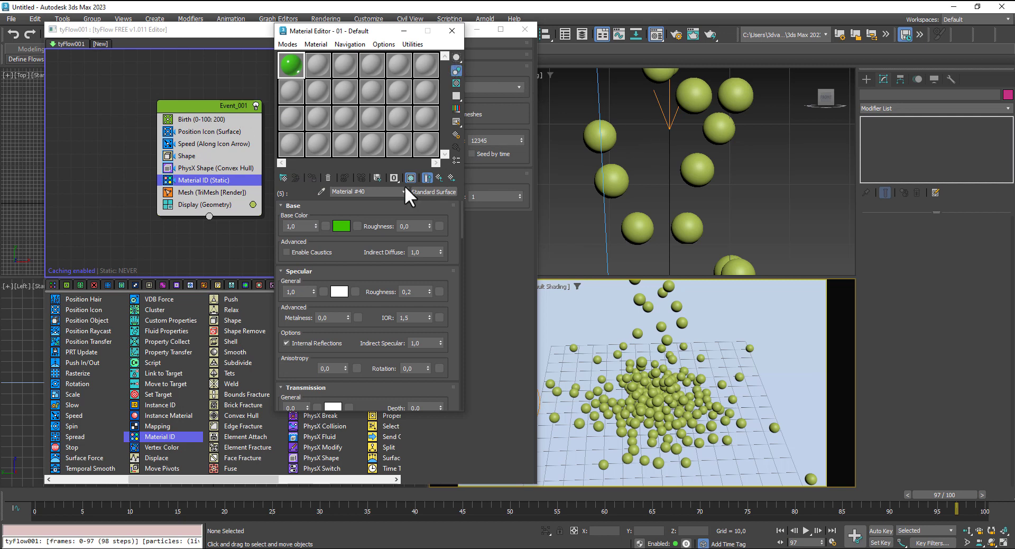
Rearrange the tyFlow and Material Editor windows to review the five-colour multi-material.
{"action": "mouse_move", "coordinate": [377, 32]}
{"action": "left_mouse_down"}
{"action": "mouse_move", "coordinate": [205, 41]}
{"action": "mouse_move", "coordinate": [512, 77]}
{"action": "left_mouse_up"}
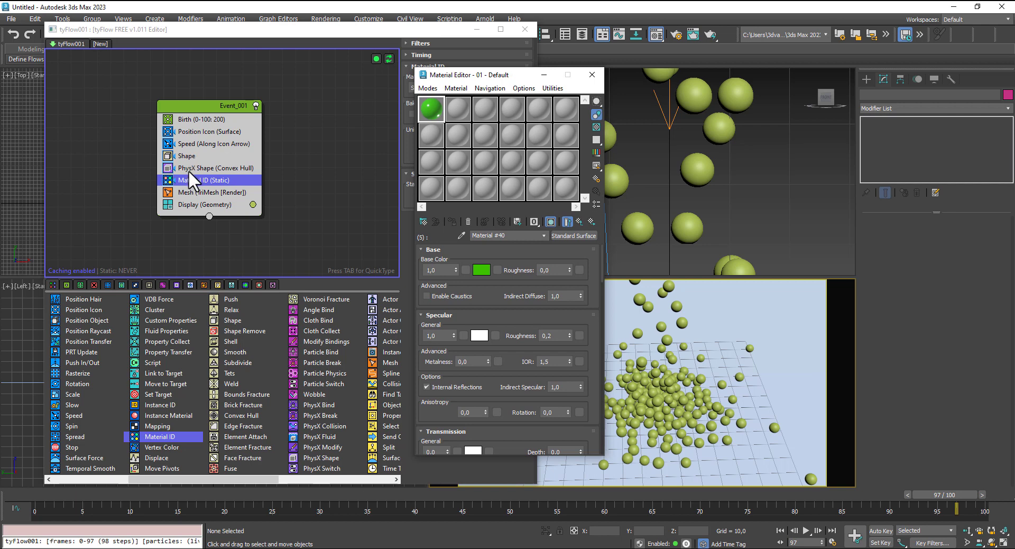
{"action": "key", "text": "m"}
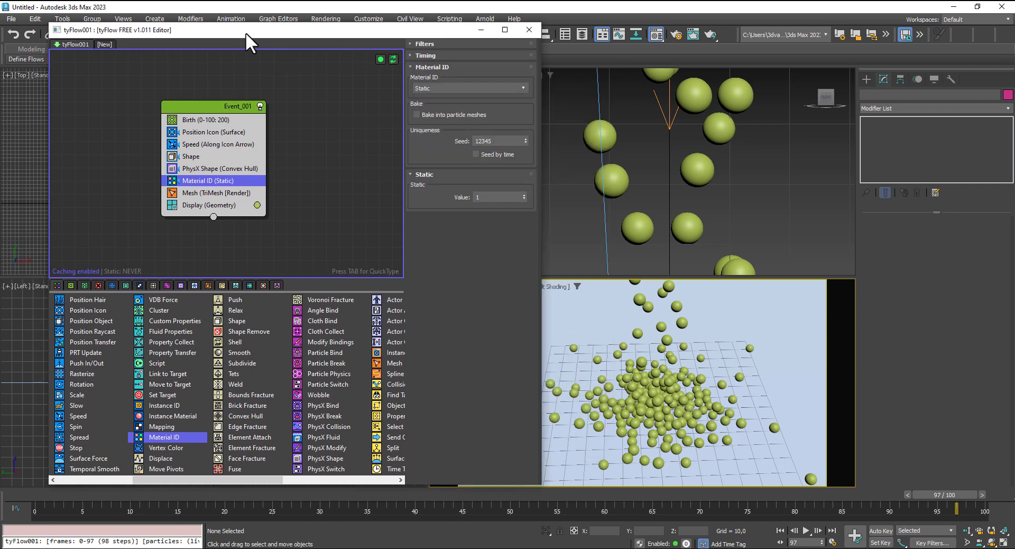
{"action": "left_click_drag", "start_coordinate": [245, 32], "coordinate": [461, 121]}
{"action": "left_click", "coordinate": [253, 192]}
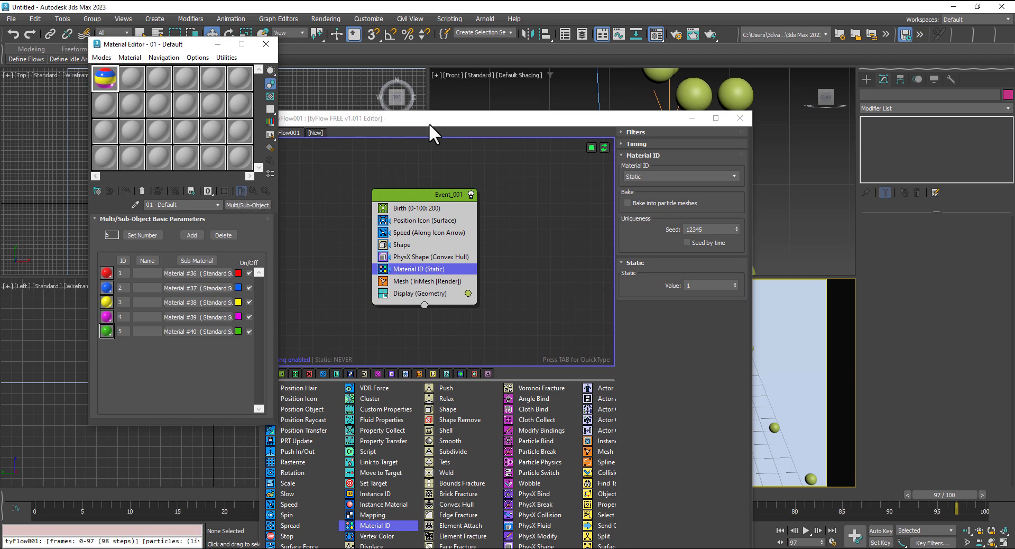
{"action": "left_click_drag", "start_coordinate": [429, 123], "coordinate": [112, 55]}
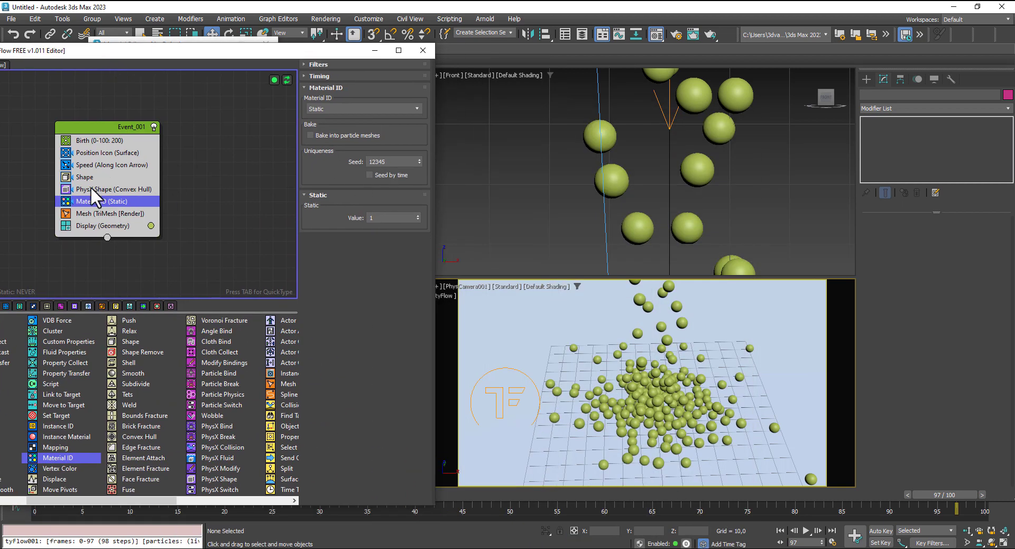
{"action": "left_click", "coordinate": [91, 188]}
{"action": "left_click", "coordinate": [92, 201]}
Select the tyFlow001 particle object and assign the multi-material to it.
{"action": "left_click", "coordinate": [637, 164]}
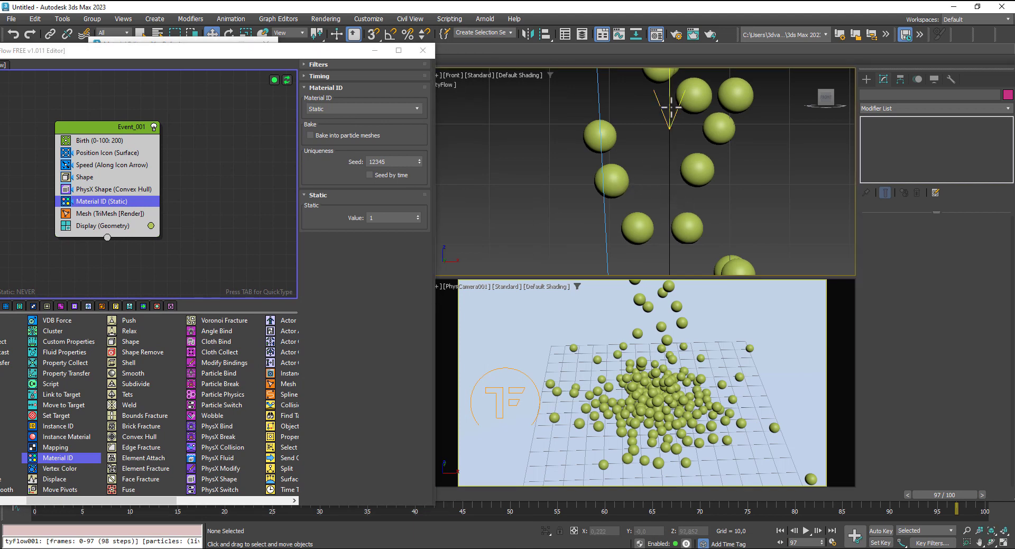
{"action": "left_click", "coordinate": [671, 108]}
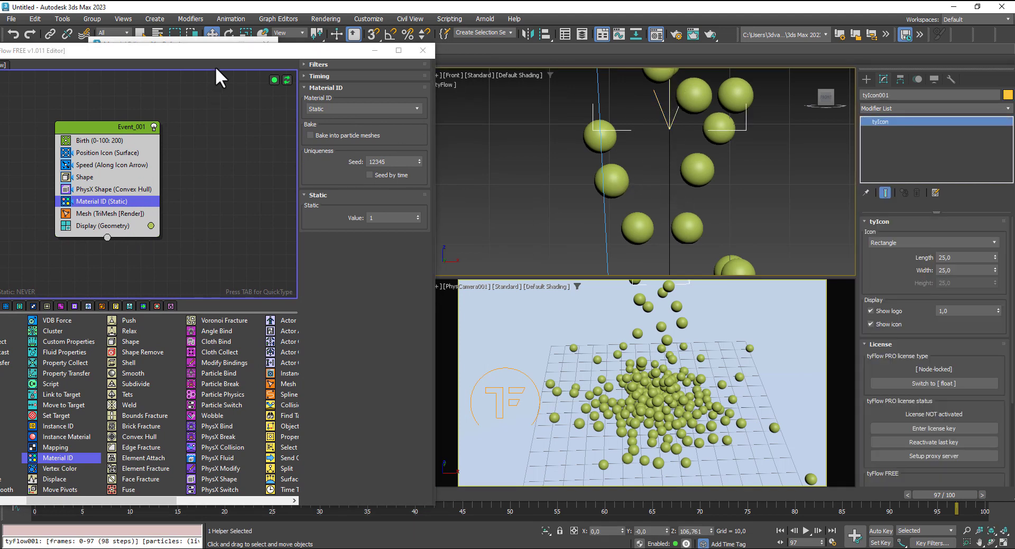
{"action": "left_click_drag", "start_coordinate": [213, 51], "coordinate": [246, 271]}
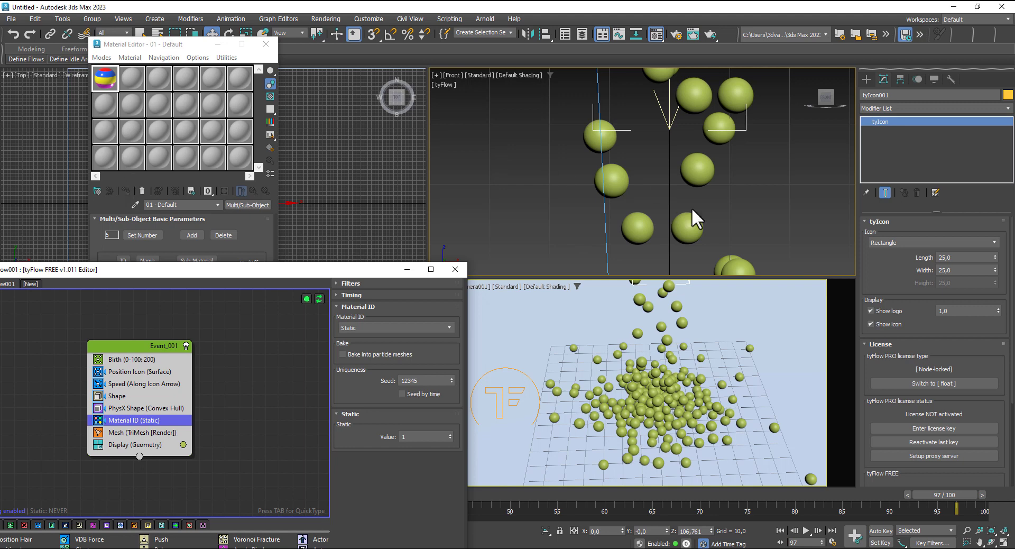
{"action": "scroll", "coordinate": [513, 173], "scroll_direction": "down", "scroll_amount": 5}
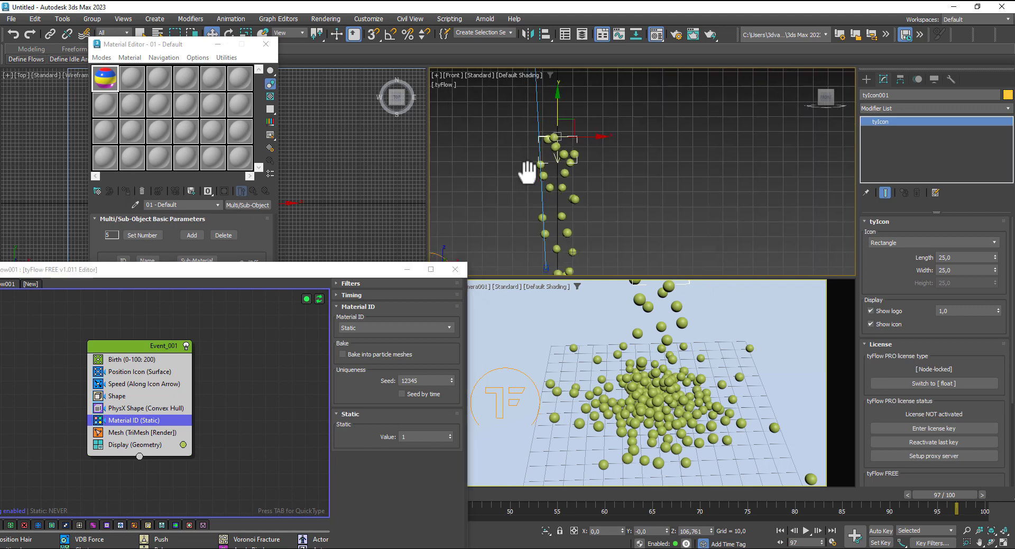
{"action": "left_click", "coordinate": [531, 221]}
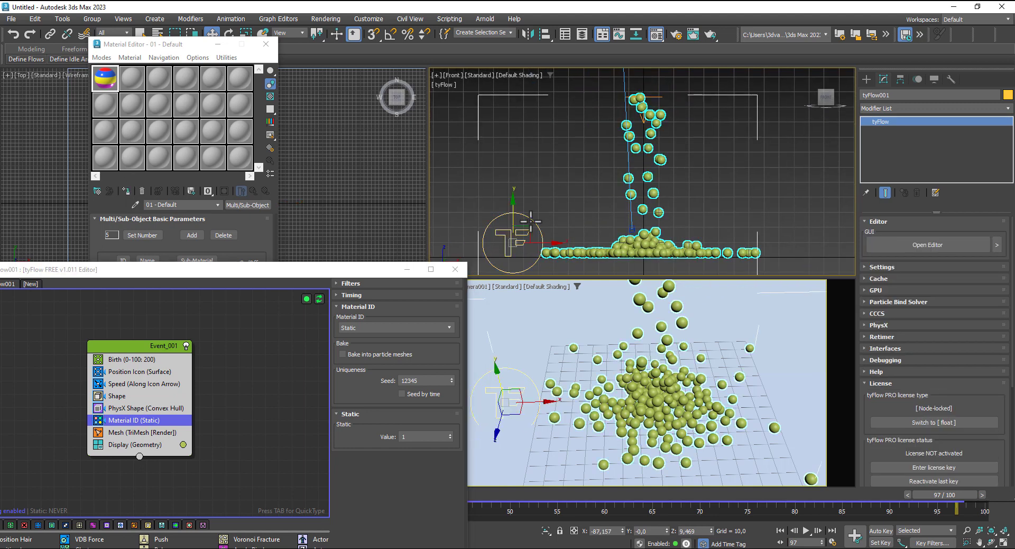
{"action": "left_click", "coordinate": [128, 190]}
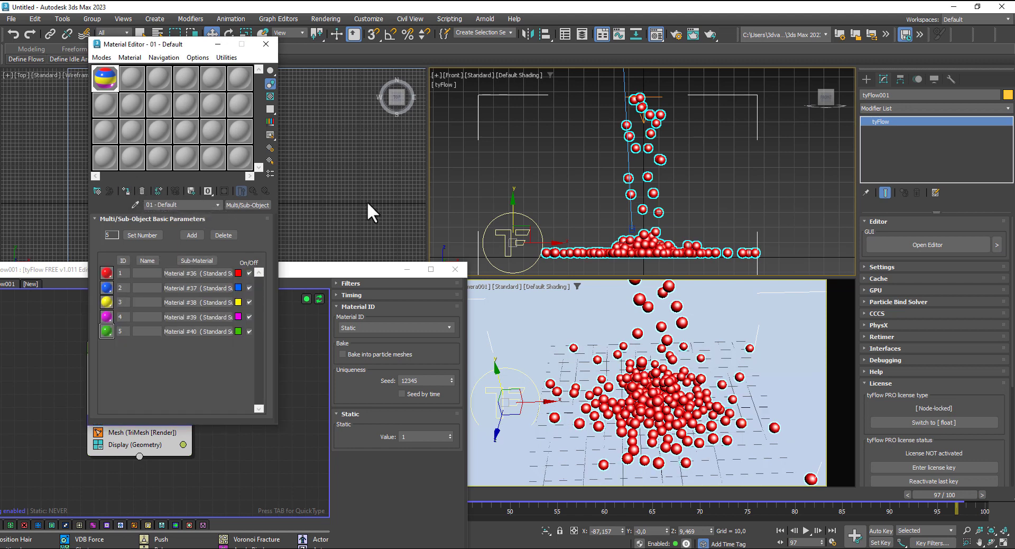
{"action": "left_click", "coordinate": [319, 269]}
Set the Material ID operator to Random IDs 1–5 and replay the multicoloured fall.
{"action": "left_click_drag", "start_coordinate": [319, 269], "coordinate": [363, 128]}
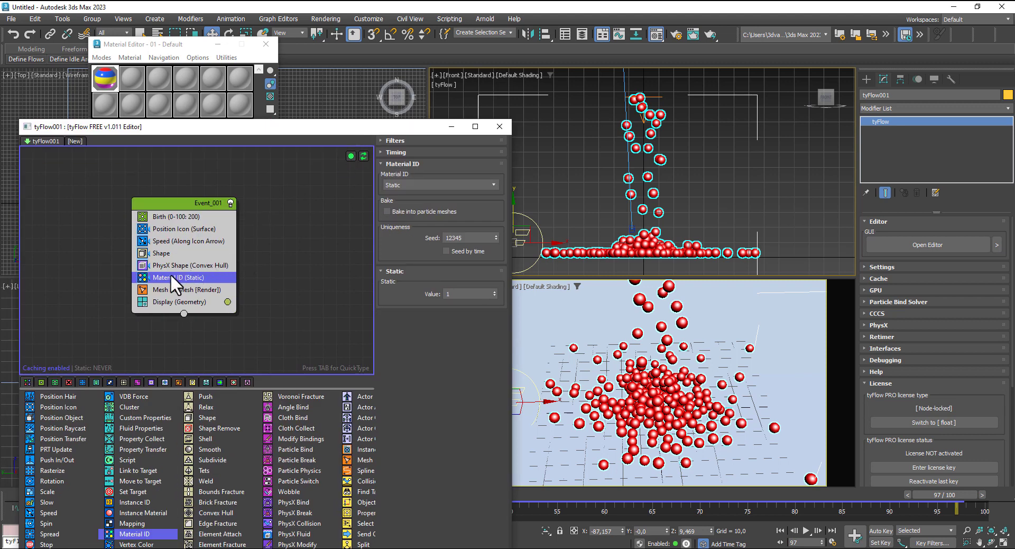
{"action": "left_click", "coordinate": [444, 294]}
{"action": "type", "text": "5"}
{"action": "key", "text": "Return"}
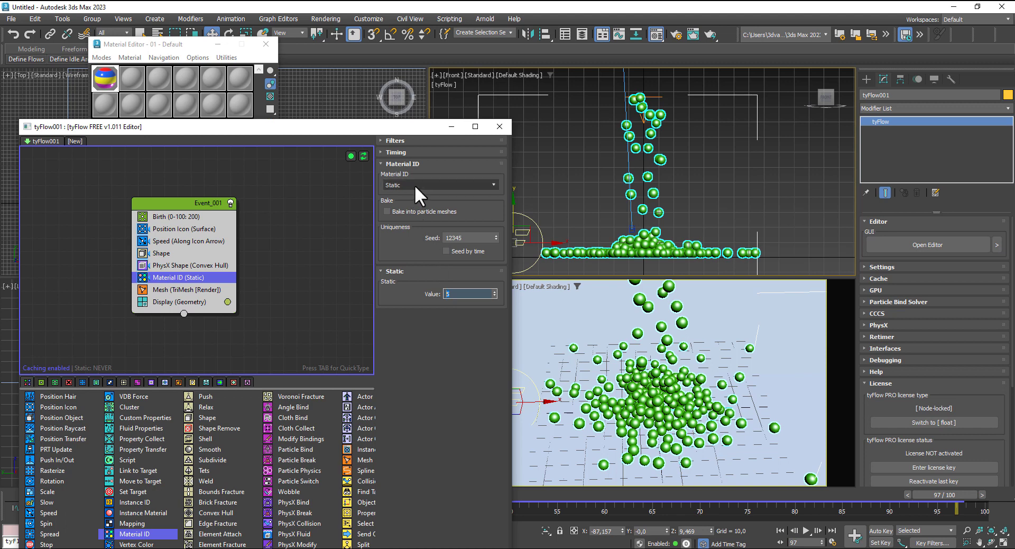
{"action": "left_click", "coordinate": [415, 185]}
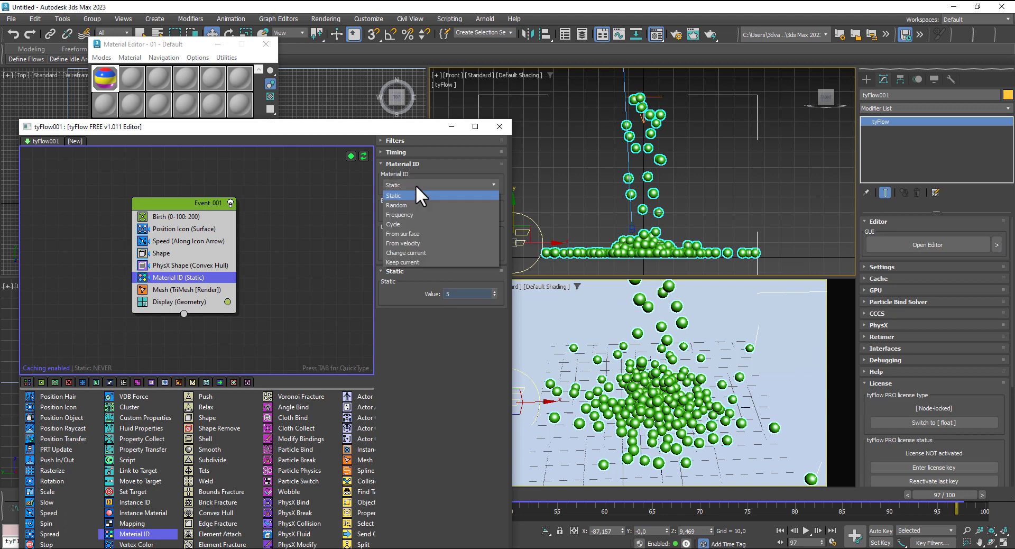
{"action": "left_click", "coordinate": [411, 201]}
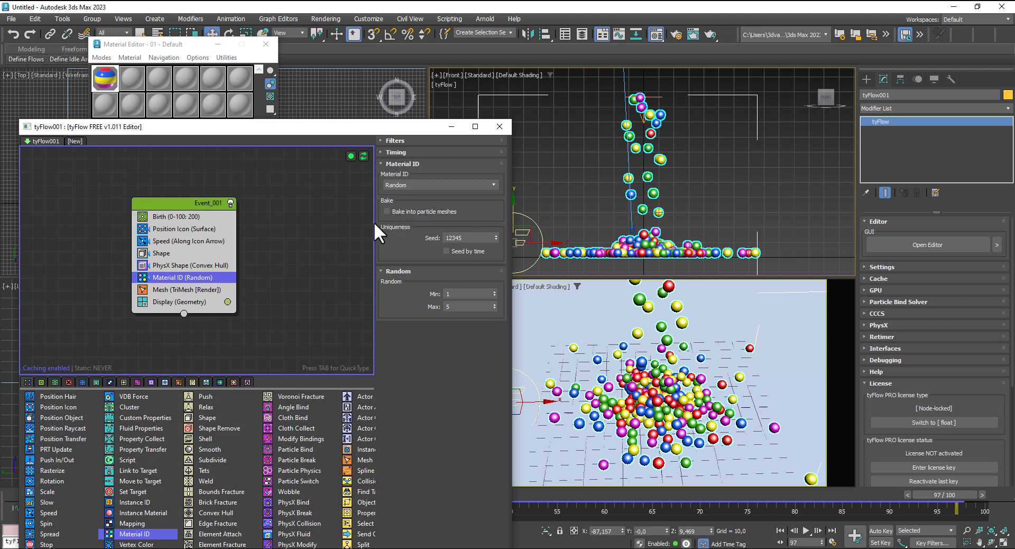
{"action": "left_click", "coordinate": [499, 127]}
{"action": "left_click", "coordinate": [780, 530]}
{"action": "left_click", "coordinate": [806, 530]}
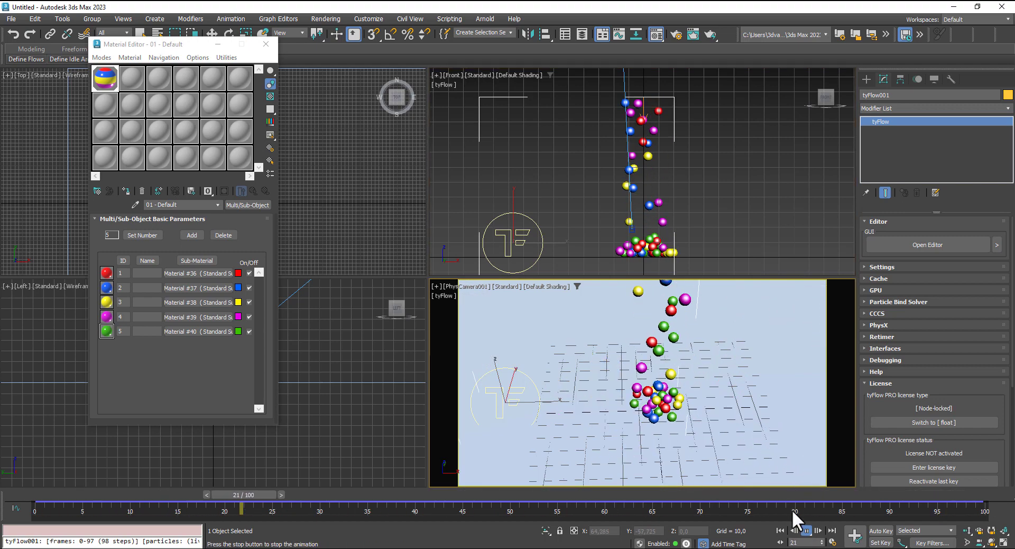
Set the animation End Time to 300 frames in Time Configuration.
{"action": "left_click", "coordinate": [807, 530]}
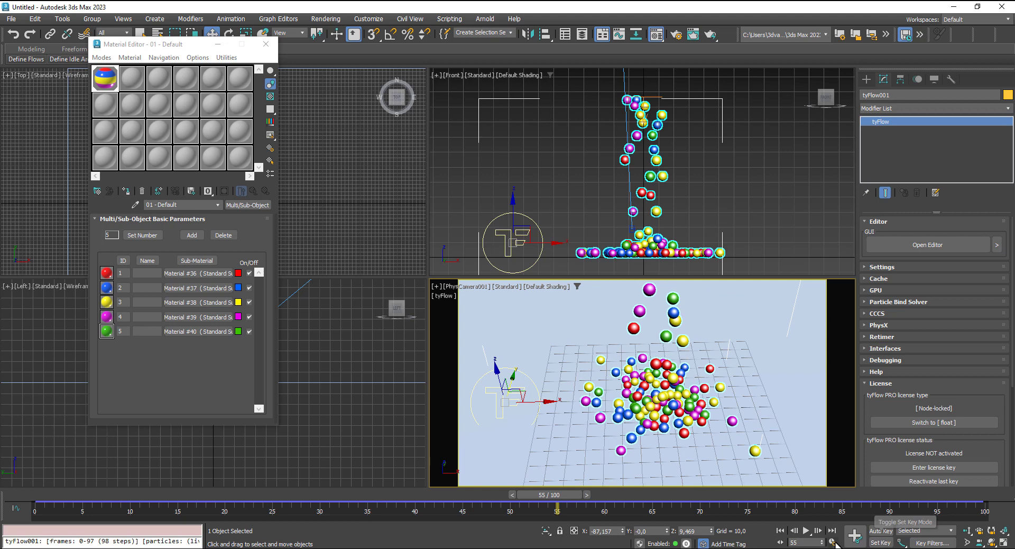
{"action": "right_click", "coordinate": [807, 530]}
{"action": "left_click_drag", "start_coordinate": [477, 312], "coordinate": [456, 306]}
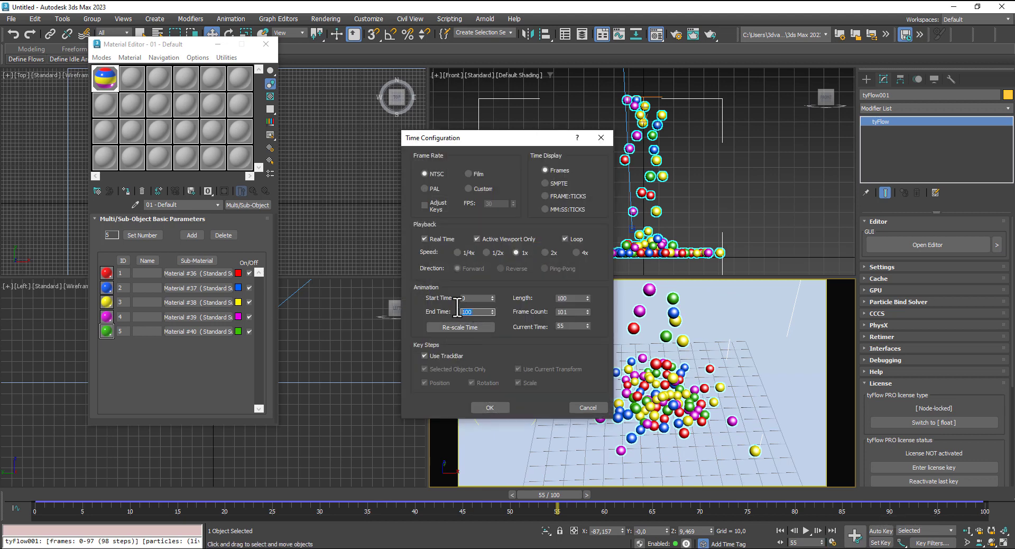
{"action": "type", "text": "300"}
{"action": "left_click", "coordinate": [494, 408]}
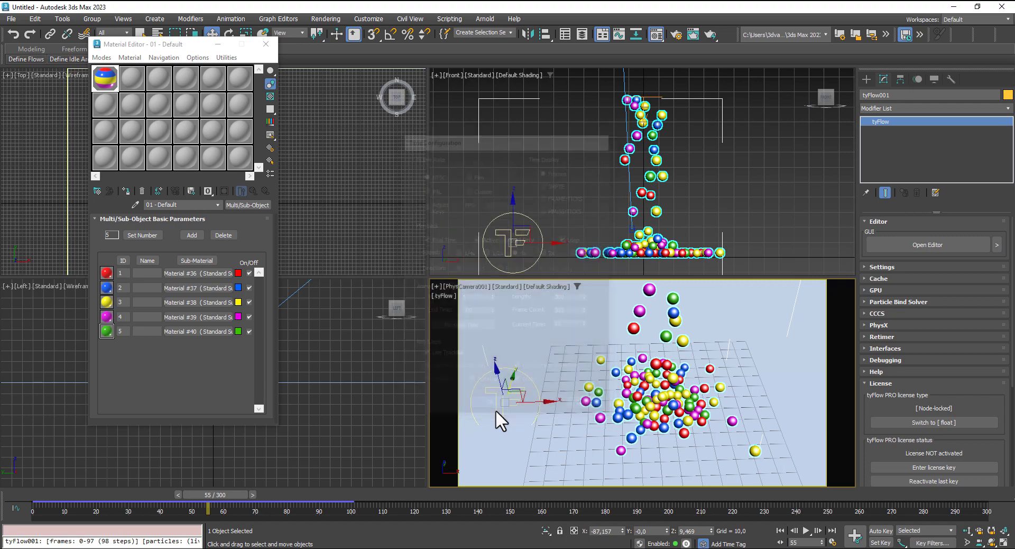
Replay the particle simulation over the 300-frame timeline.
{"action": "left_click", "coordinate": [780, 530]}
{"action": "left_click", "coordinate": [806, 530]}
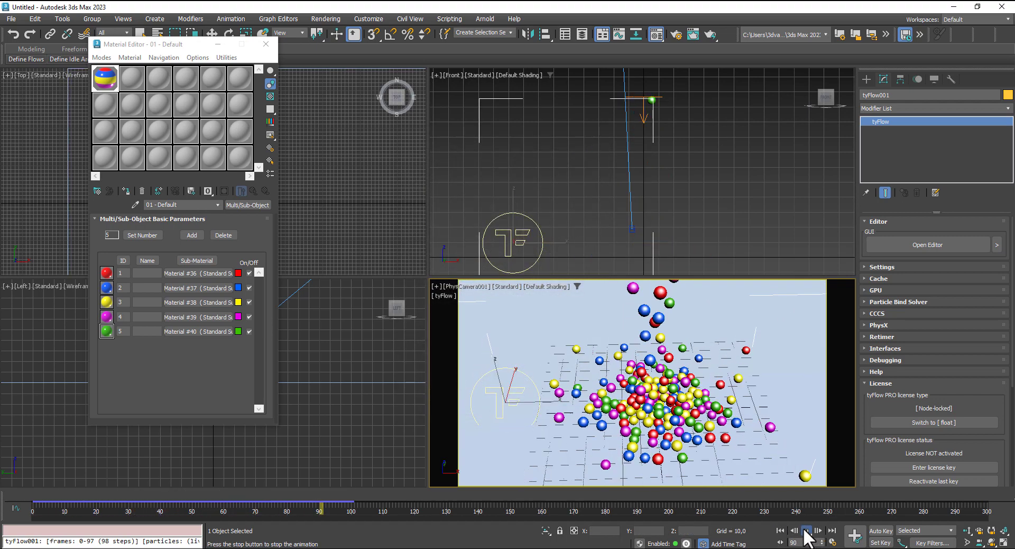
{"action": "left_click", "coordinate": [806, 530]}
{"action": "key", "text": "w"}
{"action": "key", "text": "h"}
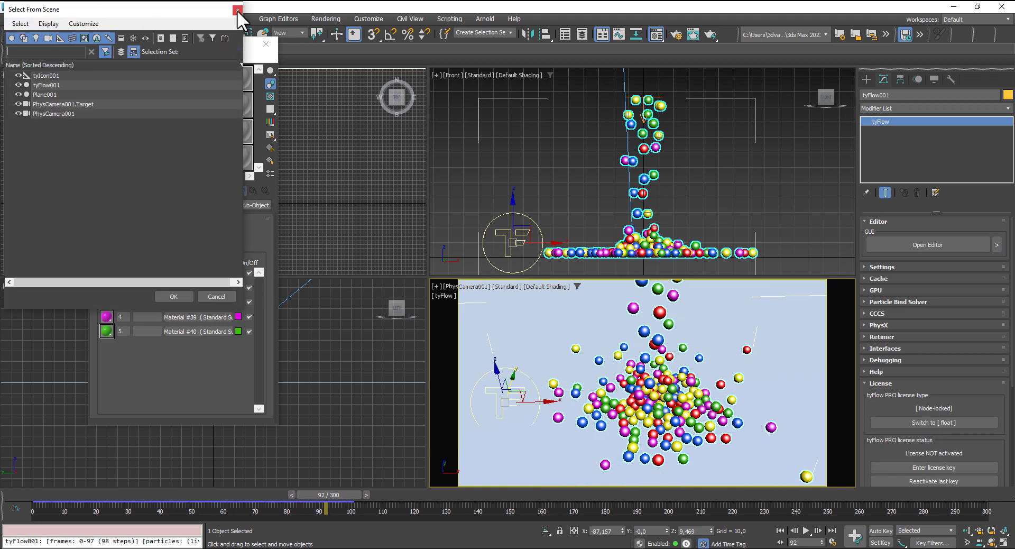
Make a Standard Surface material with 0.417 grey base colour and 0 specular weight, and assign it to Plane001.
{"action": "left_click", "coordinate": [236, 10]}
{"action": "left_click", "coordinate": [132, 73]}
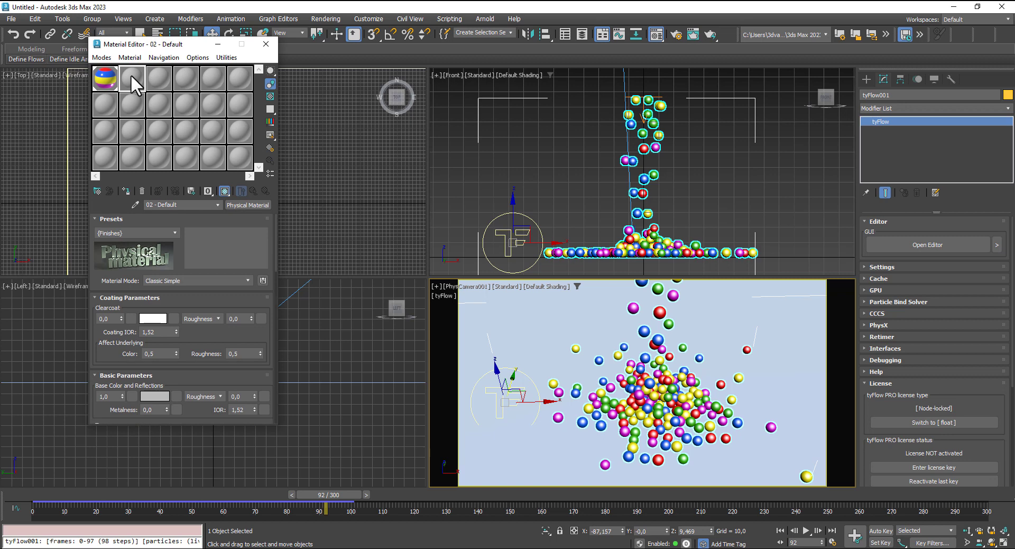
{"action": "left_click", "coordinate": [240, 205]}
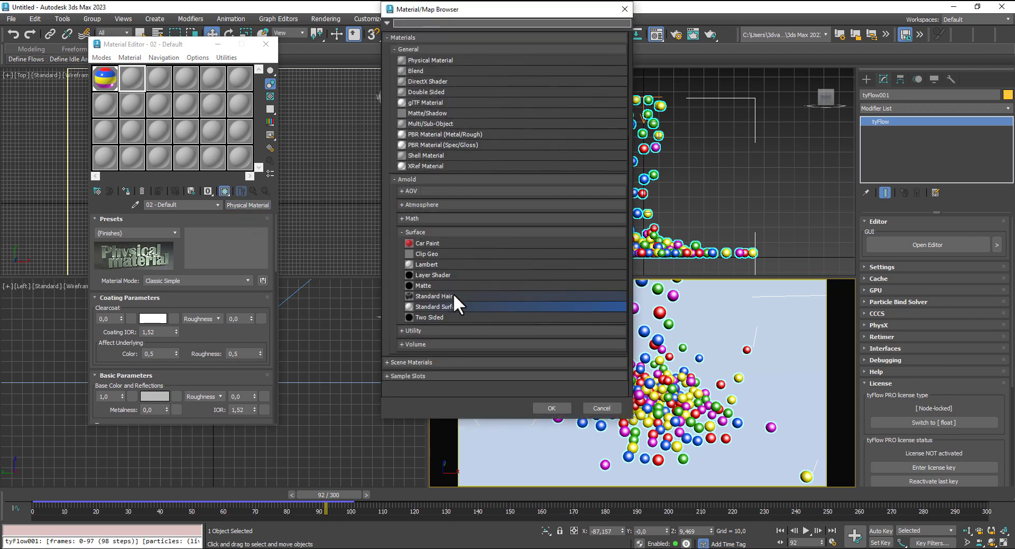
{"action": "double_click", "coordinate": [452, 307]}
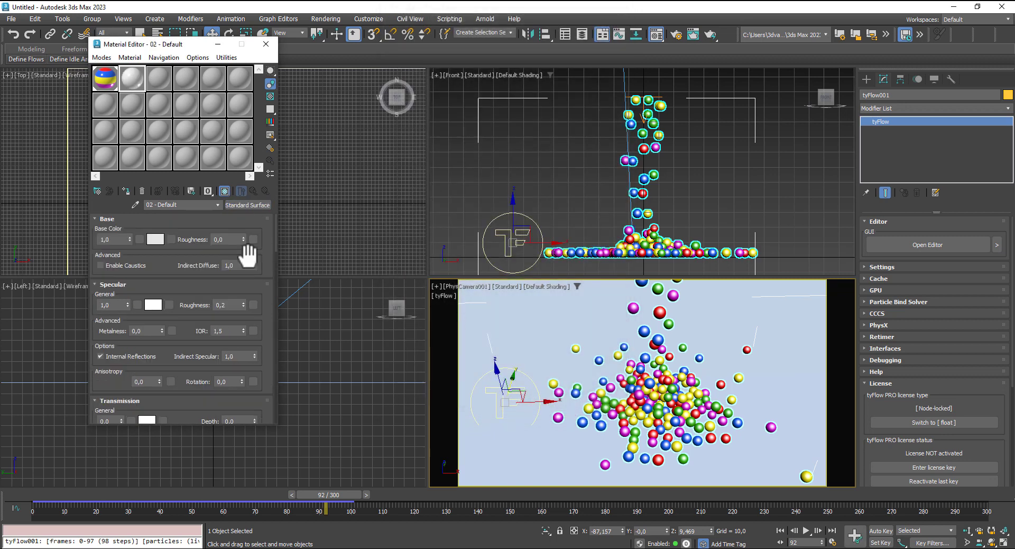
{"action": "left_click", "coordinate": [161, 239]}
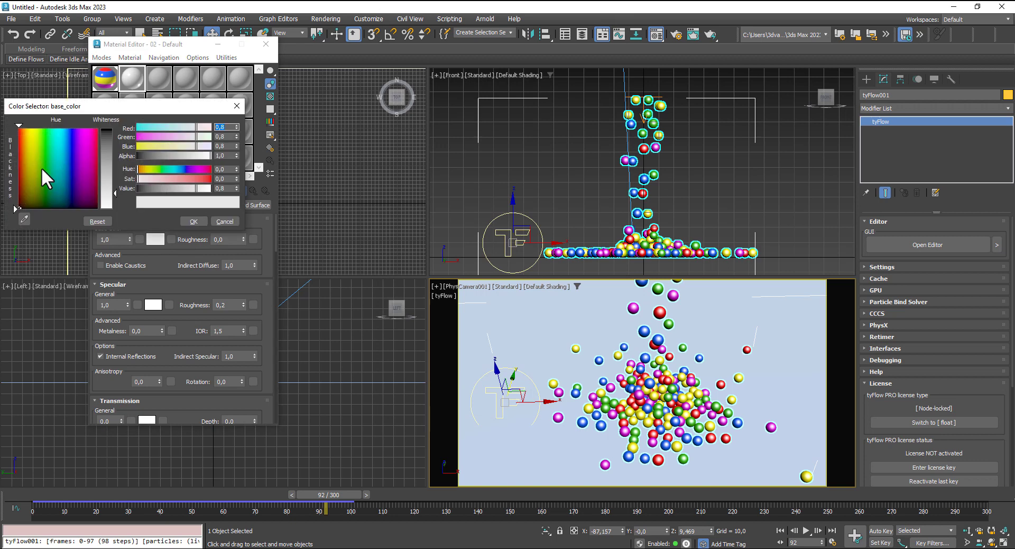
{"action": "left_click", "coordinate": [110, 178]}
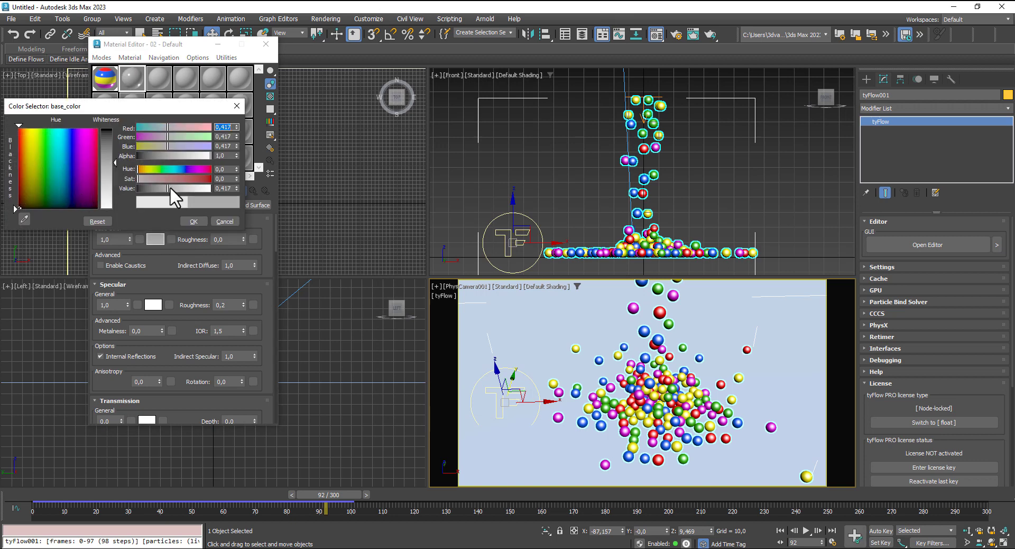
{"action": "left_click", "coordinate": [194, 222]}
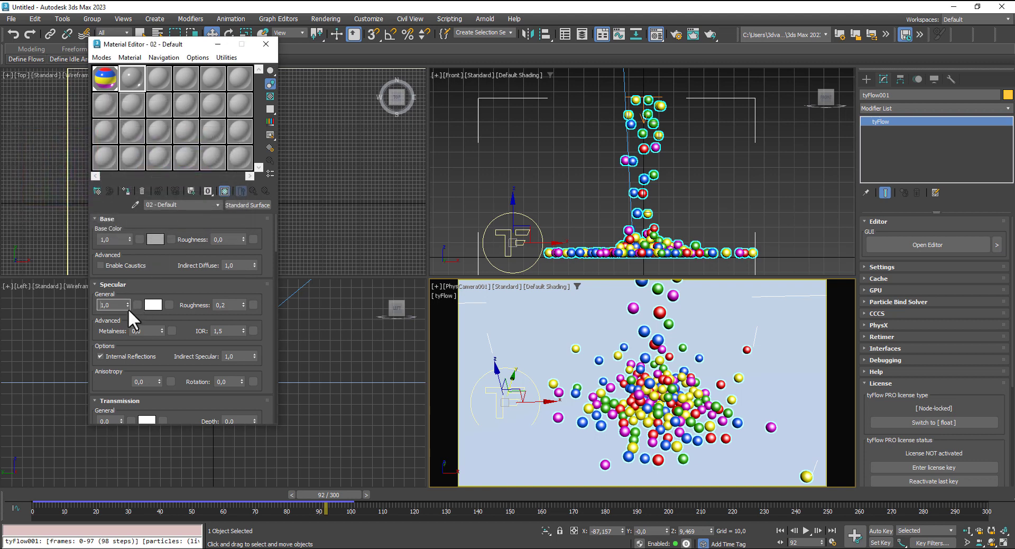
{"action": "right_click", "coordinate": [128, 307]}
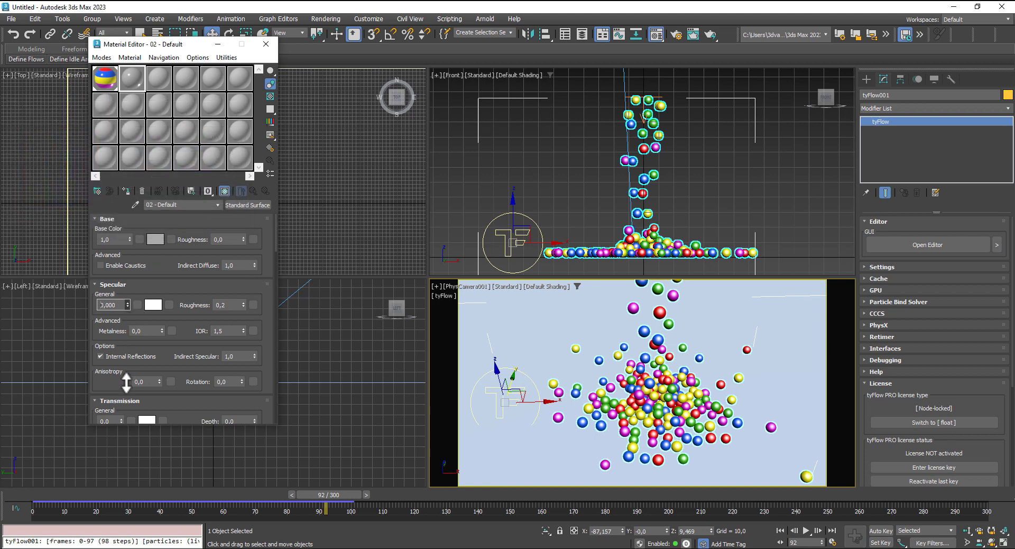
{"action": "left_click", "coordinate": [512, 320]}
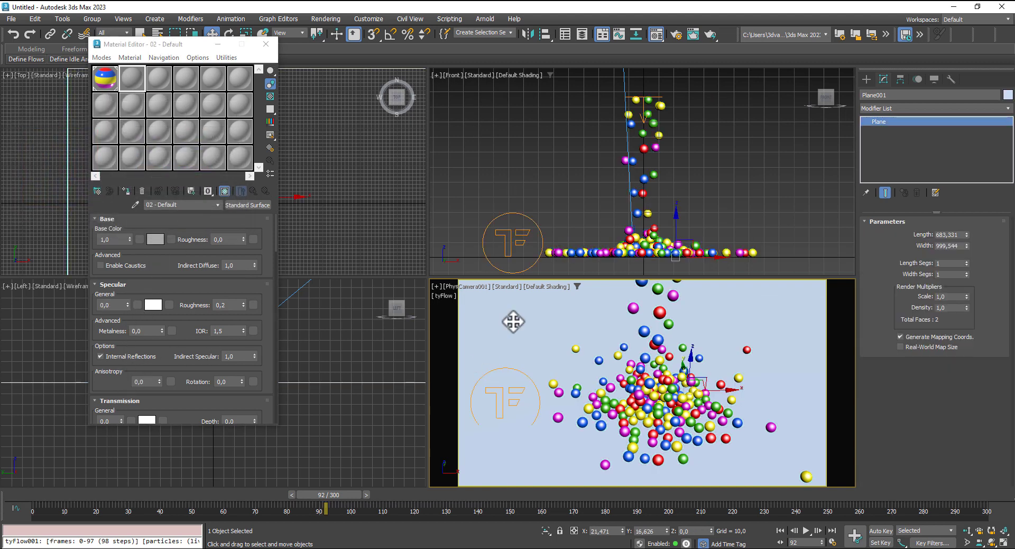
{"action": "left_click", "coordinate": [123, 188]}
Create an Arnold Light in the Left viewport, dragging from high above down toward the falling spheres.
{"action": "left_click", "coordinate": [265, 44]}
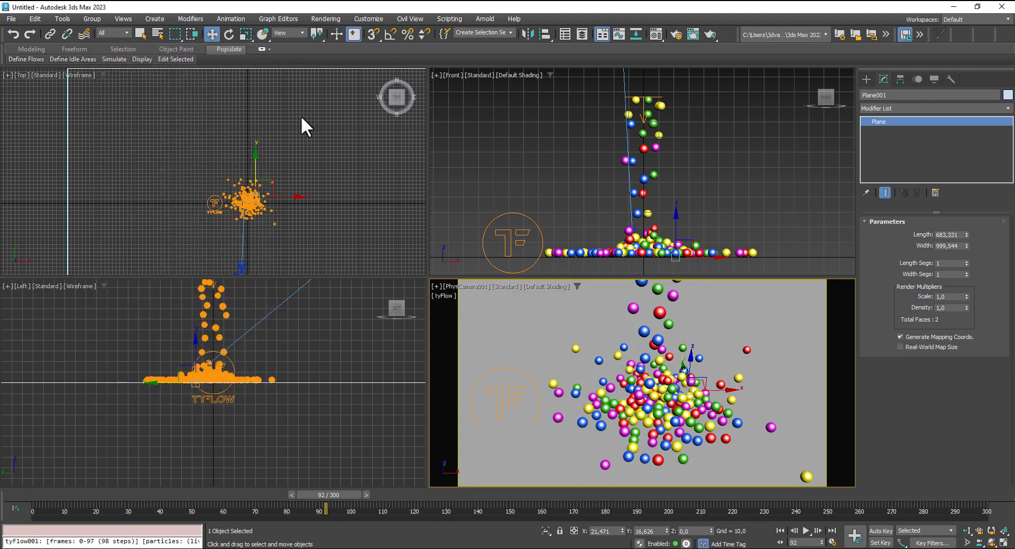
{"action": "left_click", "coordinate": [870, 78]}
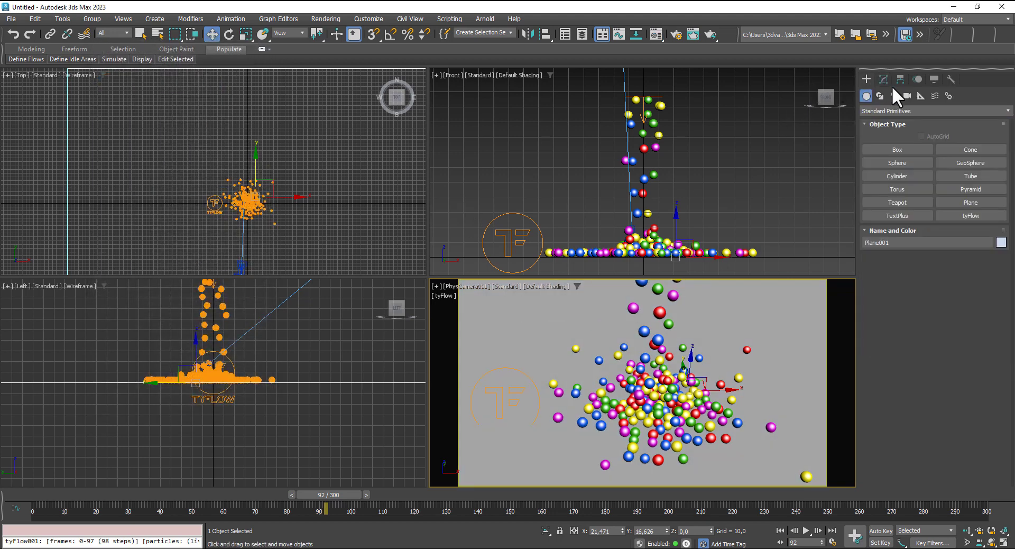
{"action": "left_click", "coordinate": [893, 96]}
{"action": "left_click", "coordinate": [897, 109]}
{"action": "left_click", "coordinate": [888, 141]}
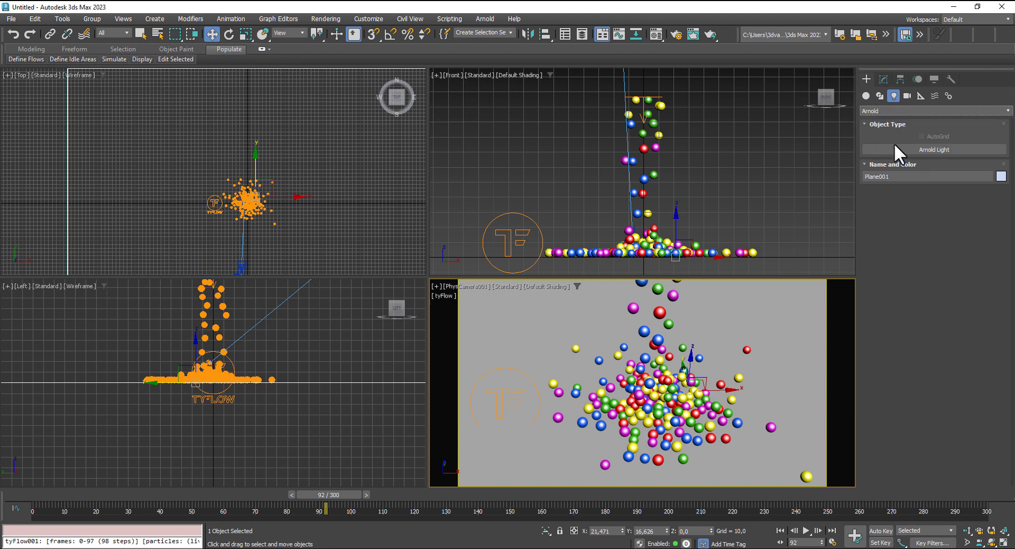
{"action": "left_click", "coordinate": [907, 150]}
{"action": "middle_click_drag", "start_coordinate": [192, 415], "coordinate": [164, 453]}
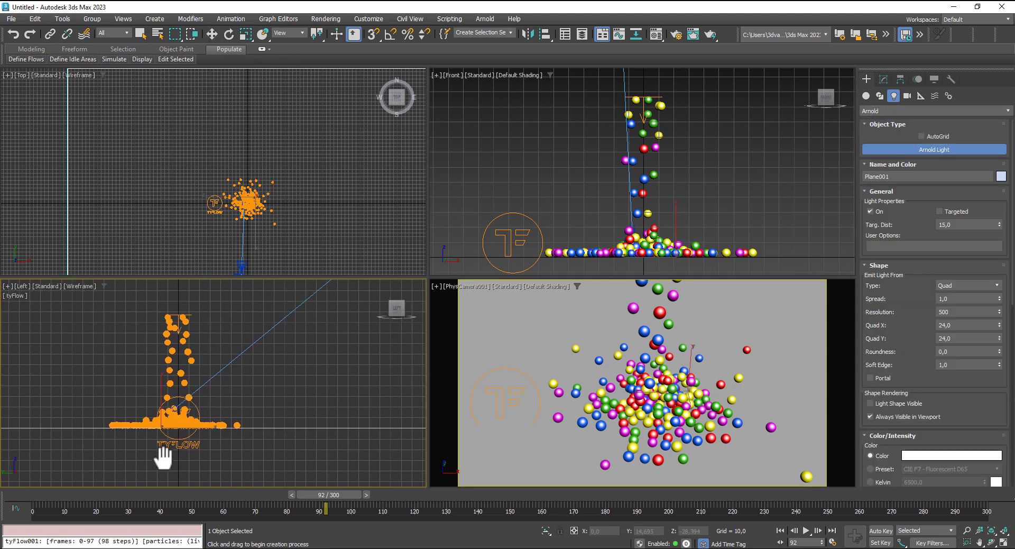
{"action": "scroll", "coordinate": [170, 434], "scroll_direction": "down", "scroll_amount": 4}
{"action": "left_click_drag", "start_coordinate": [295, 325], "coordinate": [164, 436]}
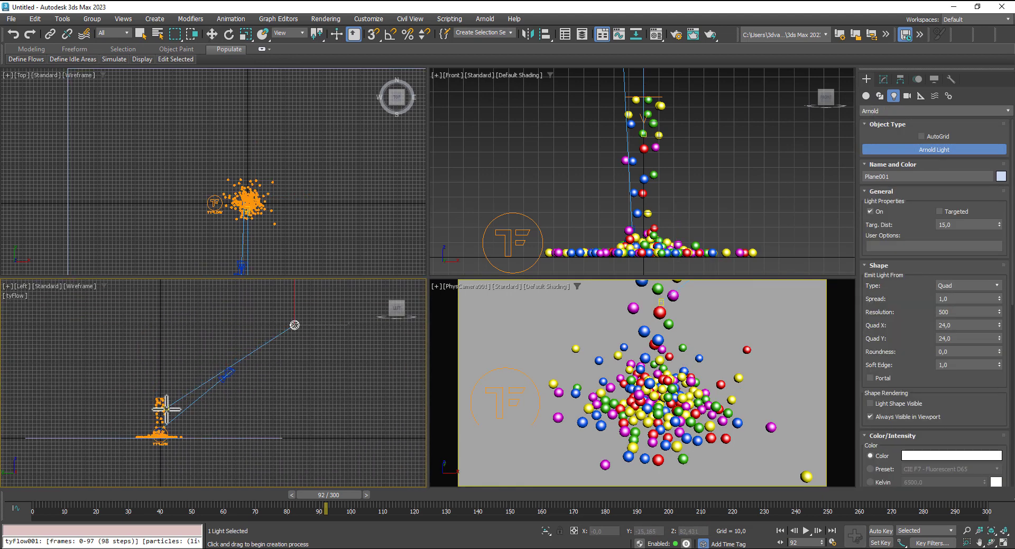
{"action": "left_click", "coordinate": [212, 34]}
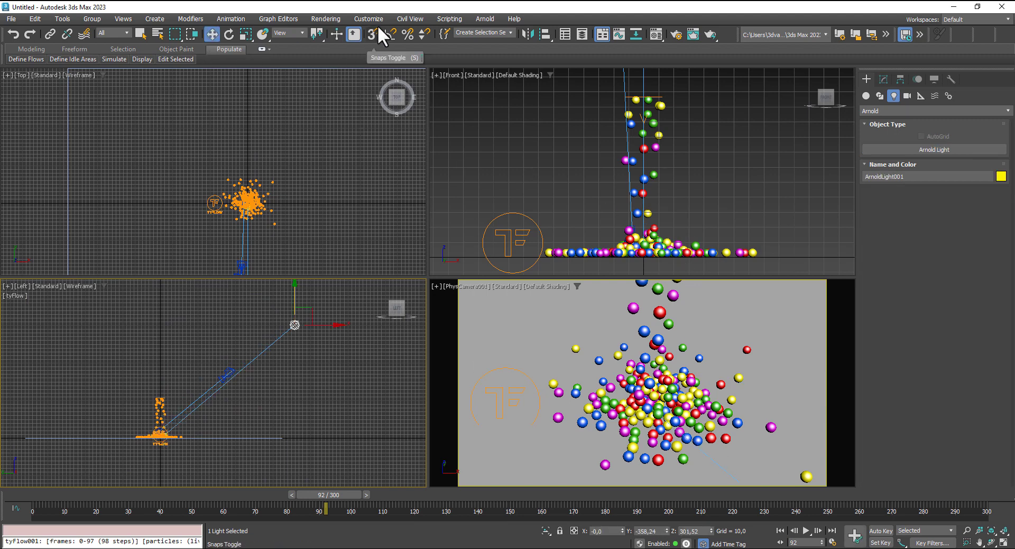
{"action": "right_click", "coordinate": [564, 329]}
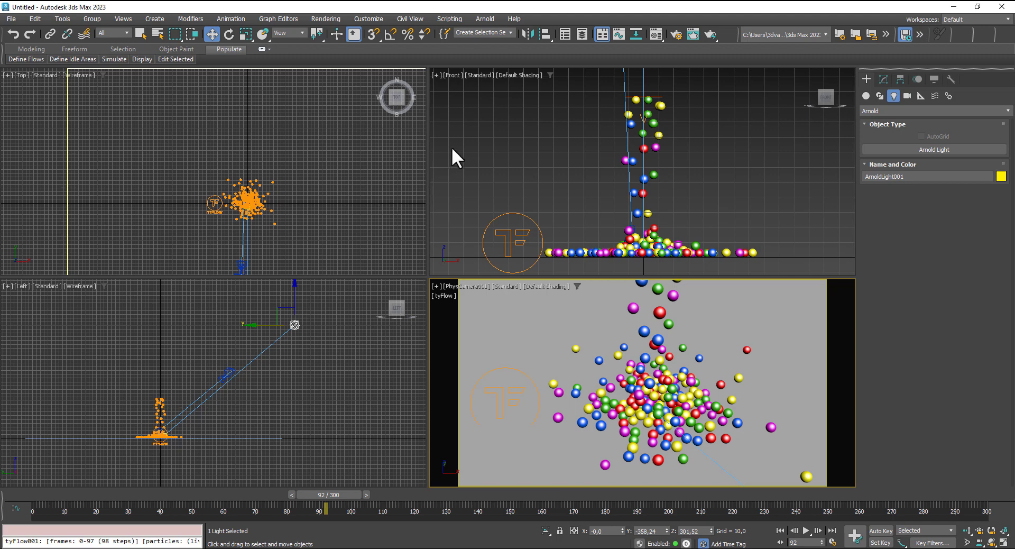
Load the QuarryB HDRI bitmap as the environment background map.
{"action": "left_click", "coordinate": [338, 19]}
{"action": "left_click", "coordinate": [366, 152]}
{"action": "left_click", "coordinate": [469, 110]}
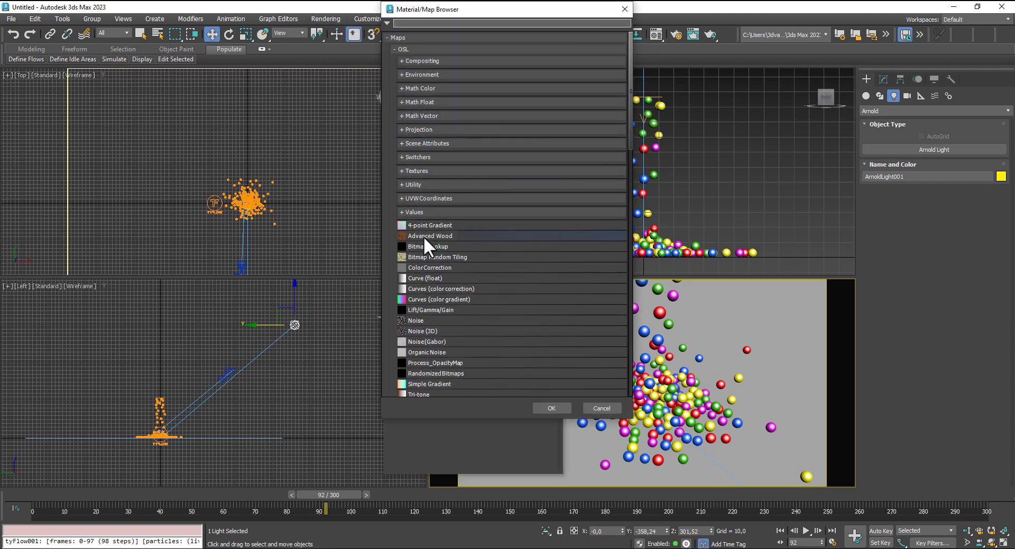
{"action": "scroll", "coordinate": [424, 236], "scroll_direction": "down", "scroll_amount": 3}
{"action": "scroll", "coordinate": [436, 272], "scroll_direction": "down", "scroll_amount": 3}
{"action": "double_click", "coordinate": [432, 332]}
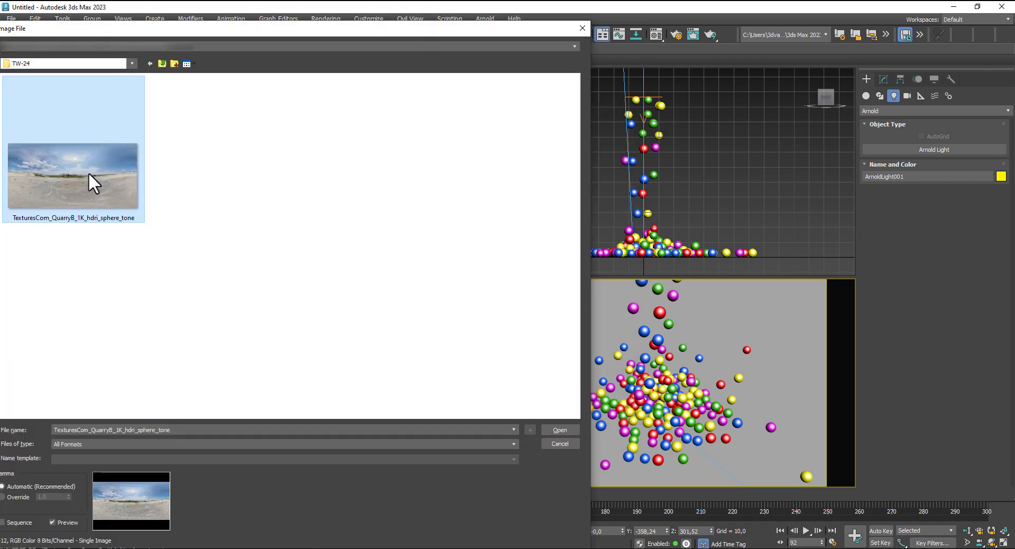
{"action": "left_click", "coordinate": [569, 433]}
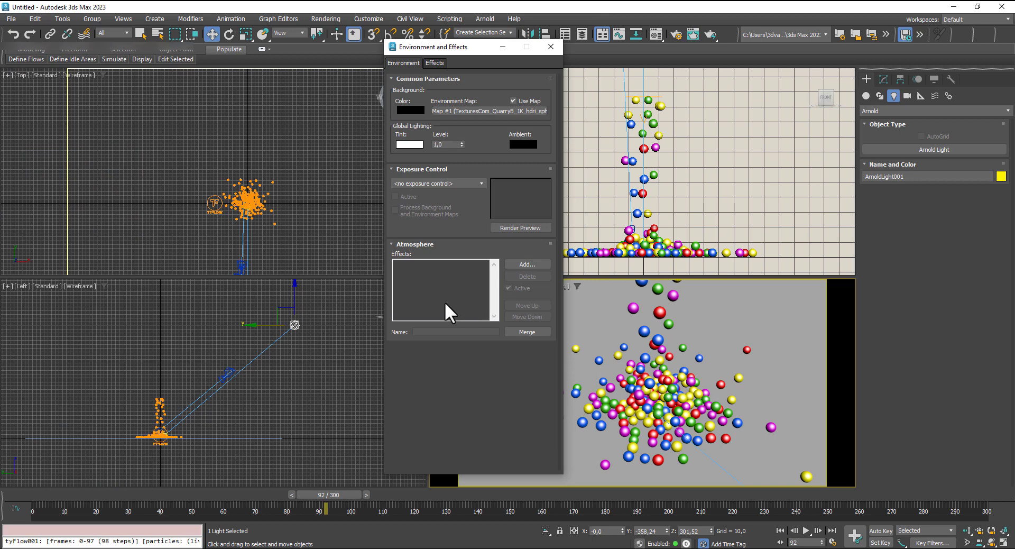
Use Physical Camera Exposure Control at 7 EV with -1 EV compensation and render the camera view.
{"action": "left_click", "coordinate": [462, 184]}
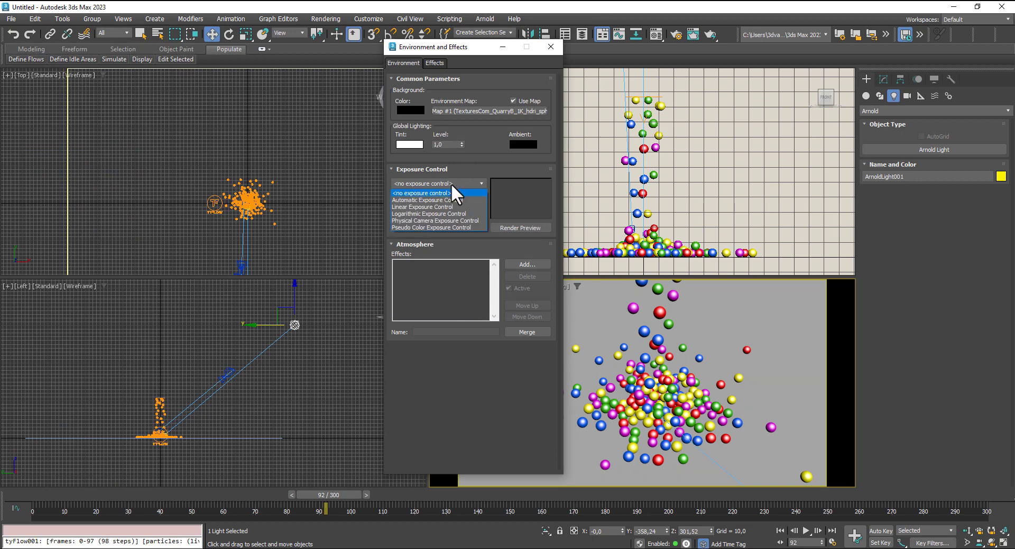
{"action": "left_click", "coordinate": [444, 222]}
{"action": "left_click", "coordinate": [547, 280]}
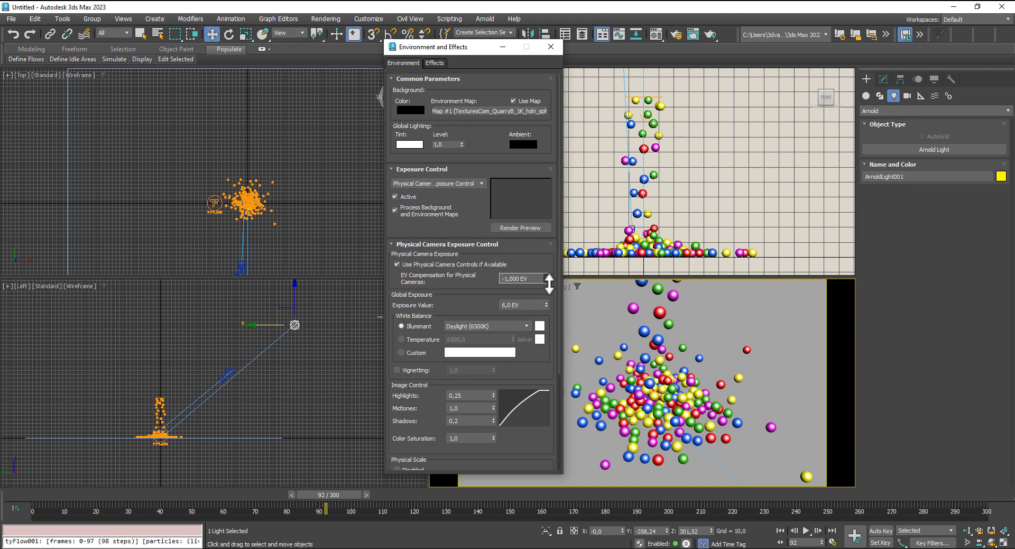
{"action": "double_click", "coordinate": [510, 305]}
{"action": "type", "text": "7"}
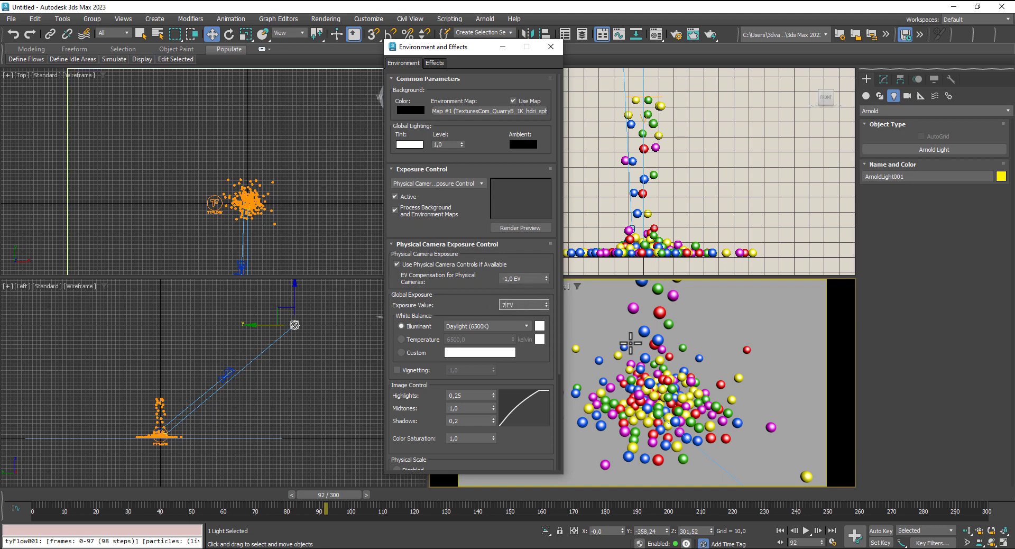
{"action": "left_click", "coordinate": [659, 349]}
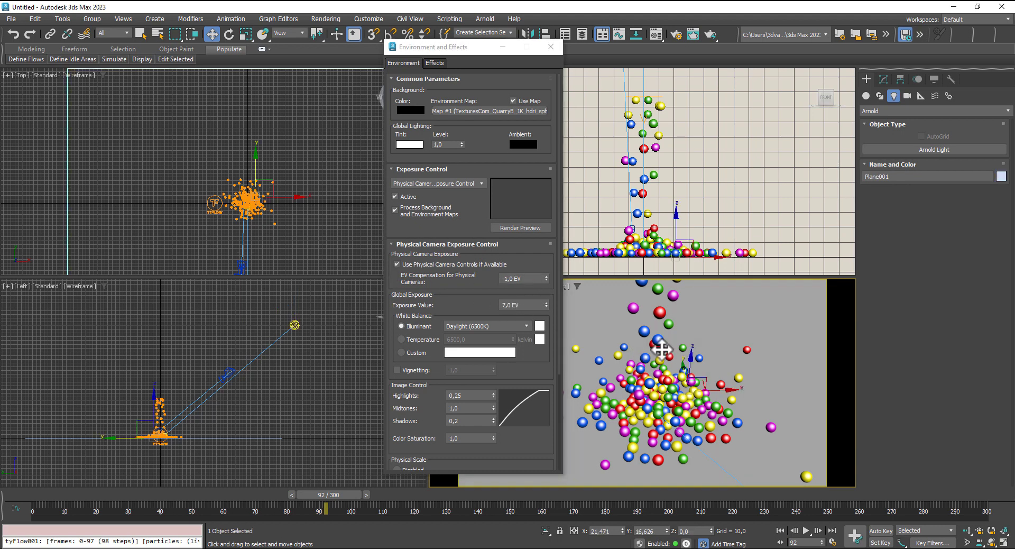
{"action": "key", "text": "shift+q"}
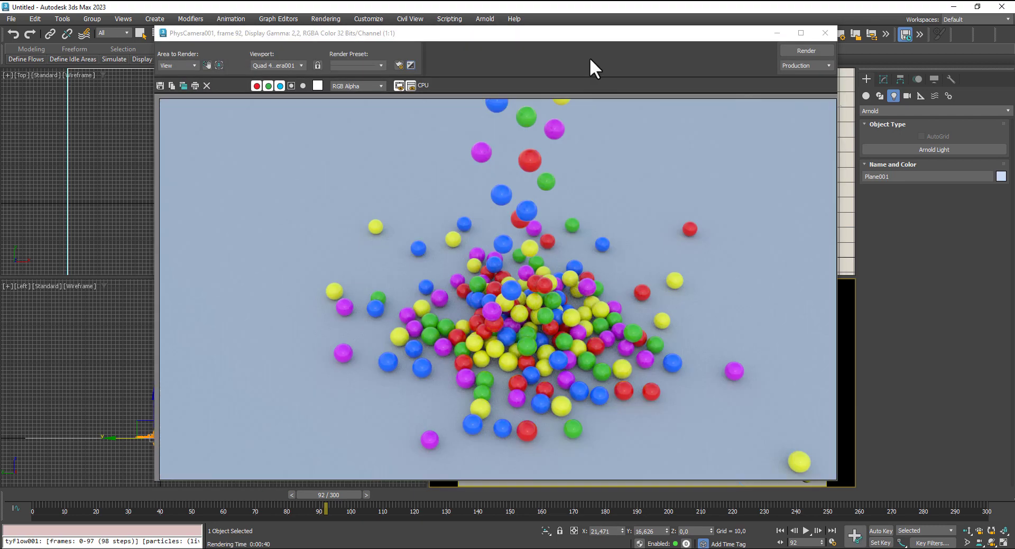
Close the render window and Environment settings, rewind to frame 0, and show tyFlow001's Modify panel.
{"action": "mouse_move", "coordinate": [598, 35]}
{"action": "left_mouse_down"}
{"action": "mouse_move", "coordinate": [461, 35]}
{"action": "mouse_move", "coordinate": [505, 39]}
{"action": "mouse_move", "coordinate": [519, 23]}
{"action": "left_mouse_up"}
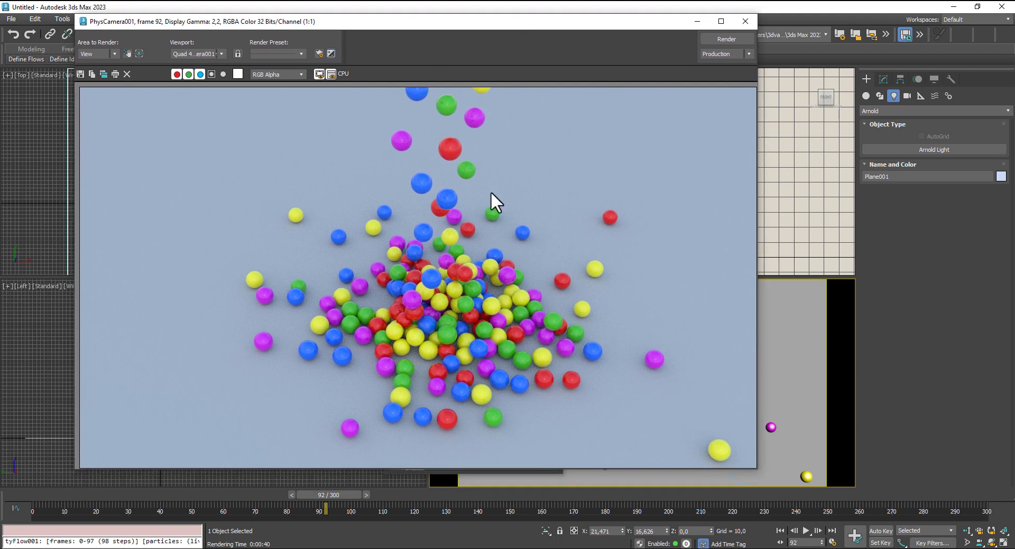
{"action": "left_click", "coordinate": [744, 23]}
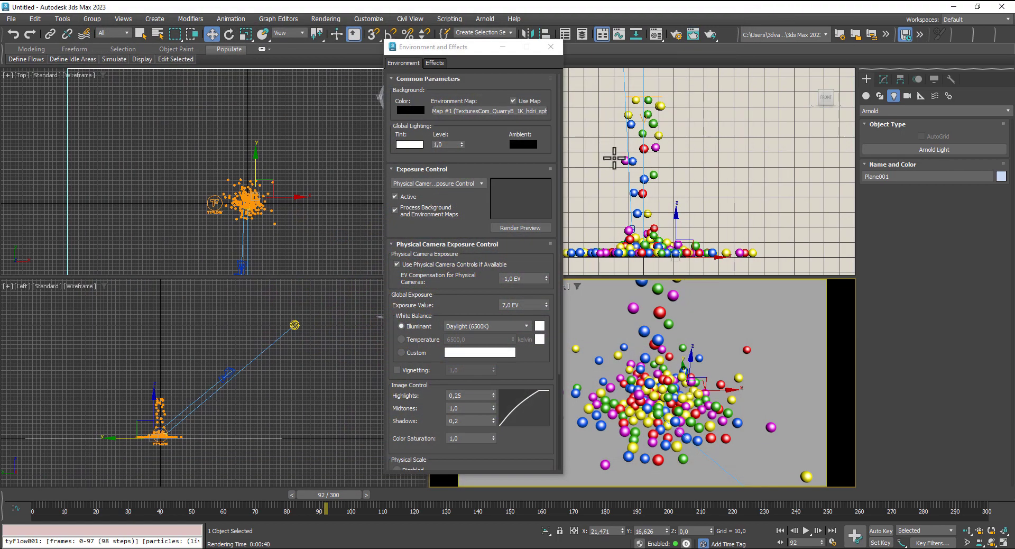
{"action": "left_click", "coordinate": [557, 45]}
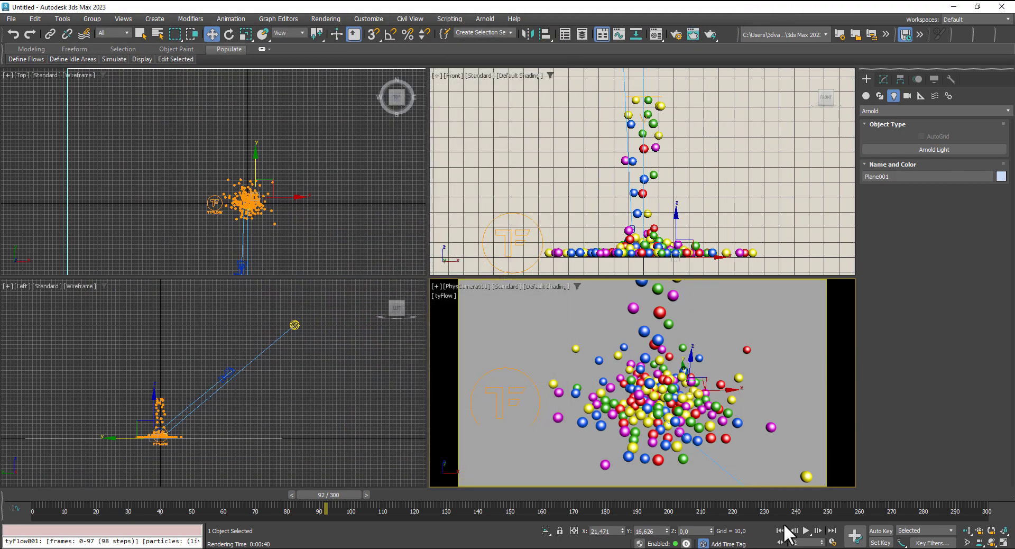
{"action": "left_click", "coordinate": [782, 528]}
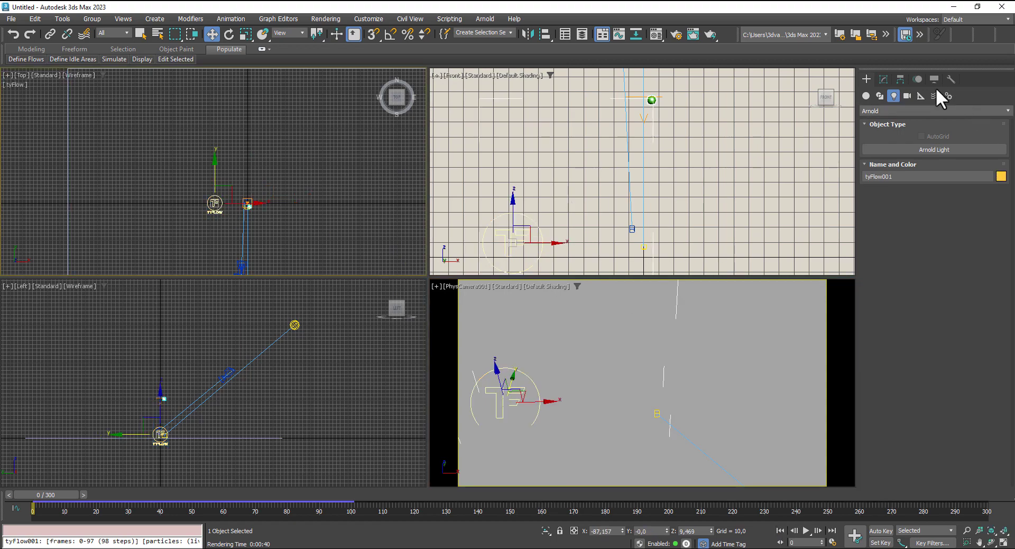
{"action": "left_click", "coordinate": [882, 78]}
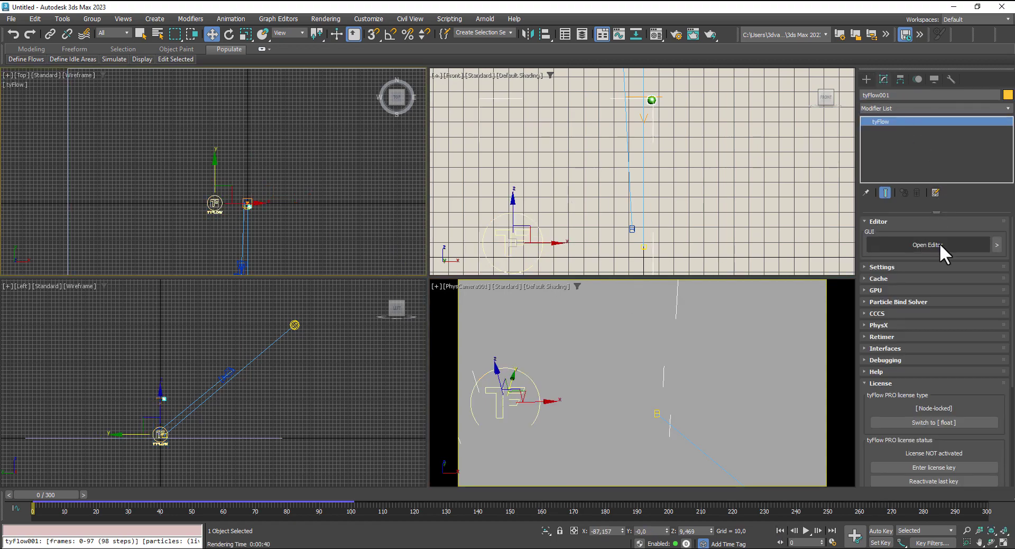
In the tyFlow editor, set the Birth operator's End to frame 150 and Total to 650.
{"action": "left_click", "coordinate": [940, 243]}
{"action": "left_click_drag", "start_coordinate": [272, 128], "coordinate": [336, 89]}
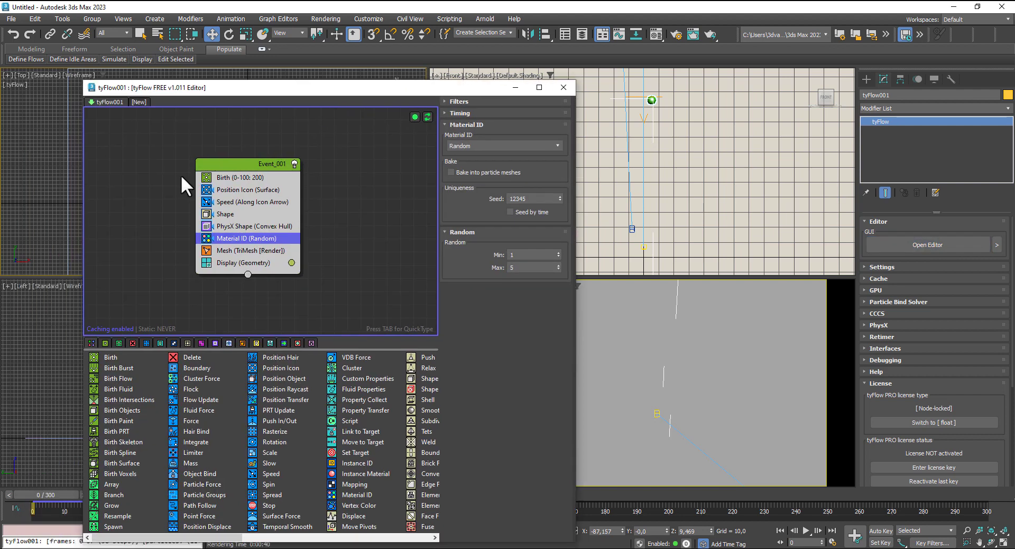
{"action": "left_click", "coordinate": [233, 177]}
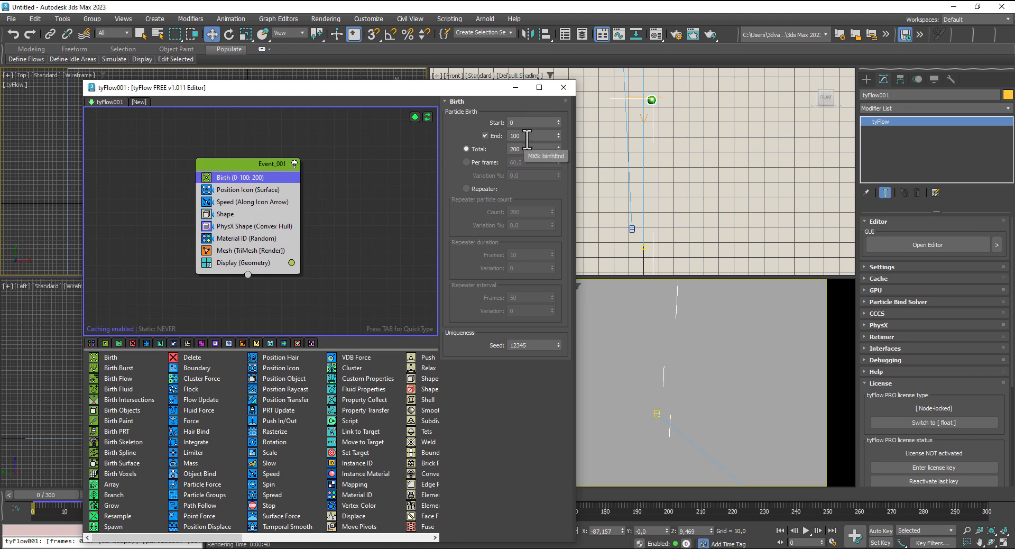
{"action": "left_click_drag", "start_coordinate": [521, 136], "coordinate": [503, 139]}
{"action": "left_click_drag", "start_coordinate": [523, 150], "coordinate": [508, 154]}
{"action": "type", "text": "650"}
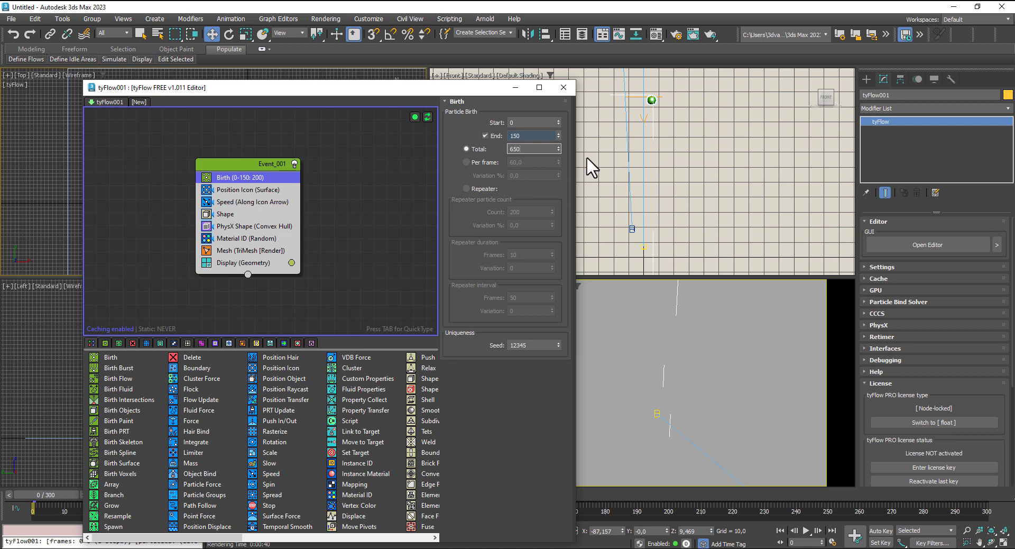
{"action": "left_click_drag", "start_coordinate": [474, 87], "coordinate": [365, 75]}
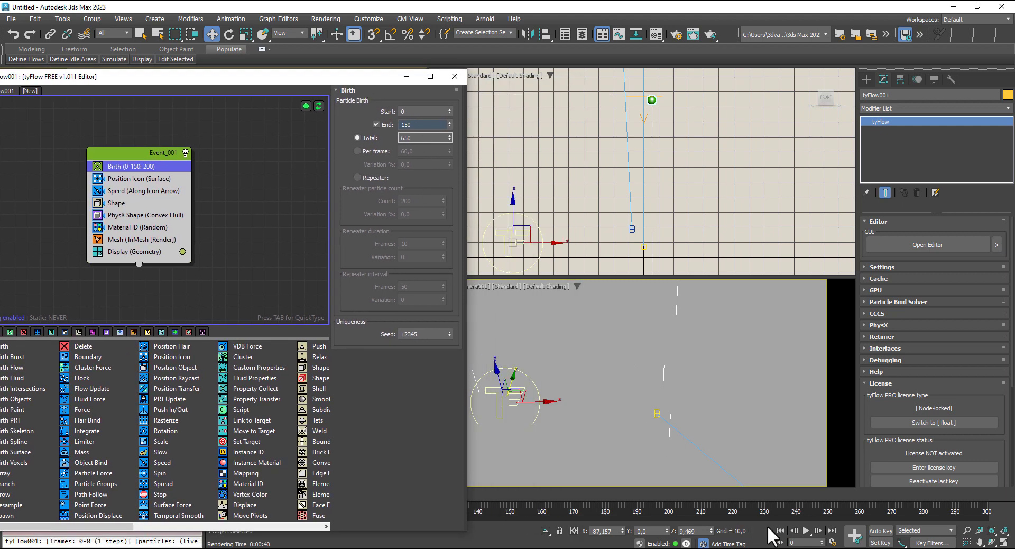
Confirm the 650 total, play the simulation preview, stop it, and rewind to frame 0.
{"action": "key", "text": "Return"}
{"action": "left_click", "coordinate": [806, 530]}
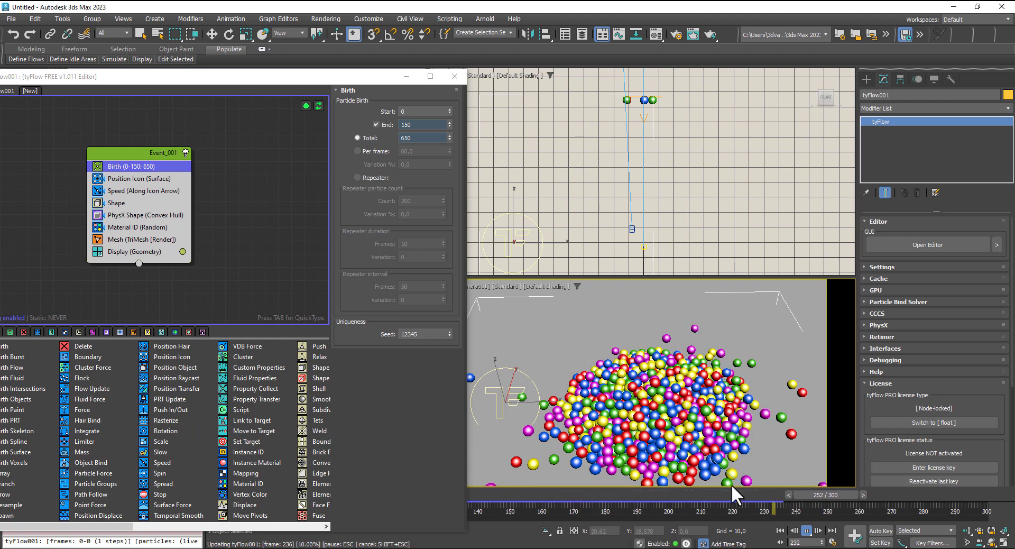
{"action": "left_click", "coordinate": [807, 530]}
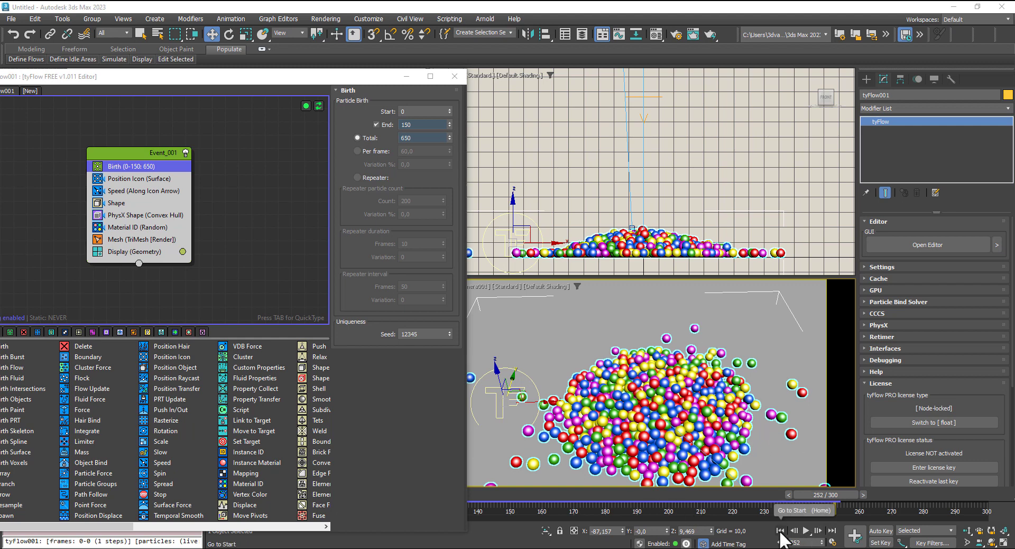
{"action": "left_click", "coordinate": [780, 531]}
Place a 'WE CODE' Text shape in the Top viewport and scale it down near the tyFlow emitter.
{"action": "left_click", "coordinate": [454, 79]}
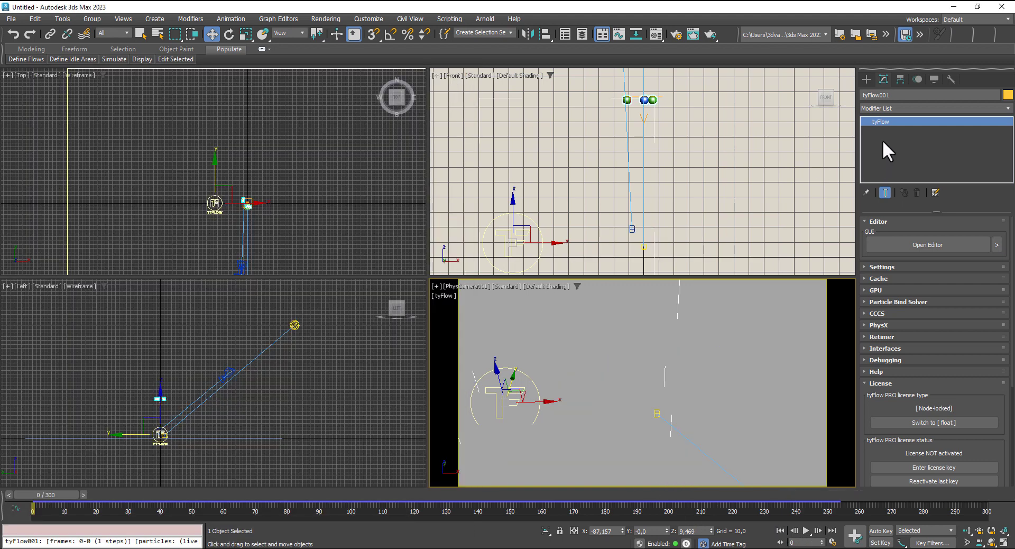
{"action": "left_click", "coordinate": [866, 80]}
{"action": "left_click", "coordinate": [880, 96]}
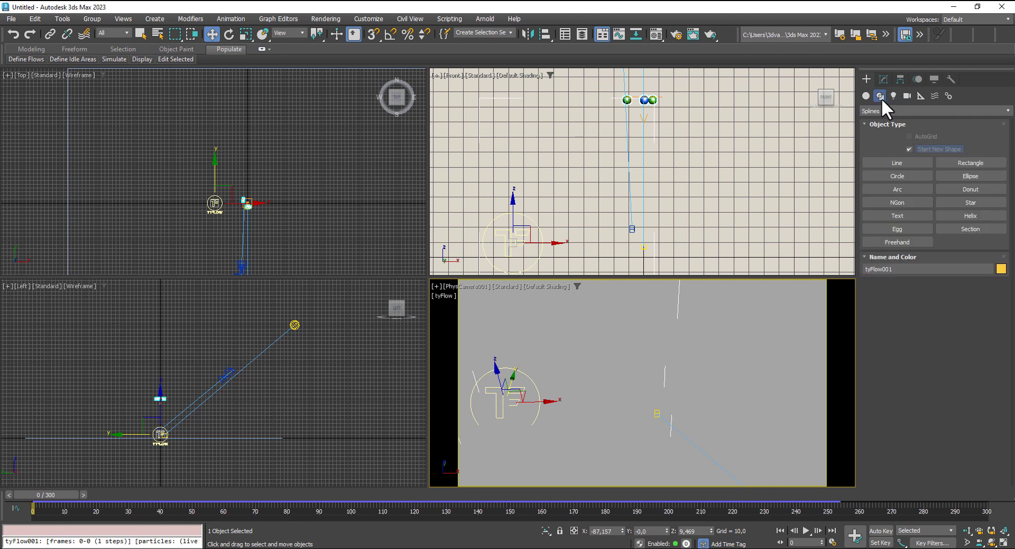
{"action": "left_click", "coordinate": [899, 214]}
{"action": "type", "text": "WE CODE"}
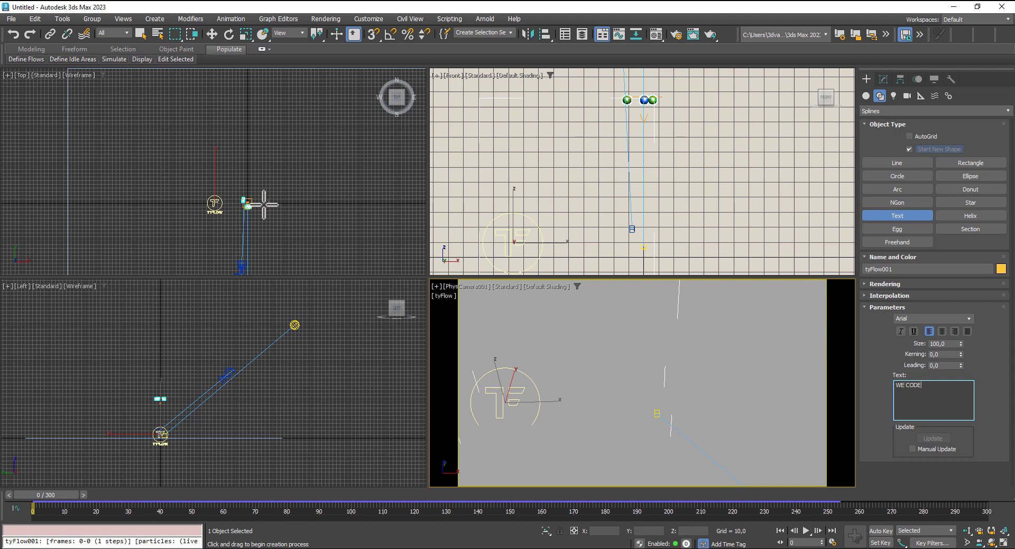
{"action": "scroll", "coordinate": [243, 203], "scroll_direction": "up", "scroll_amount": 5}
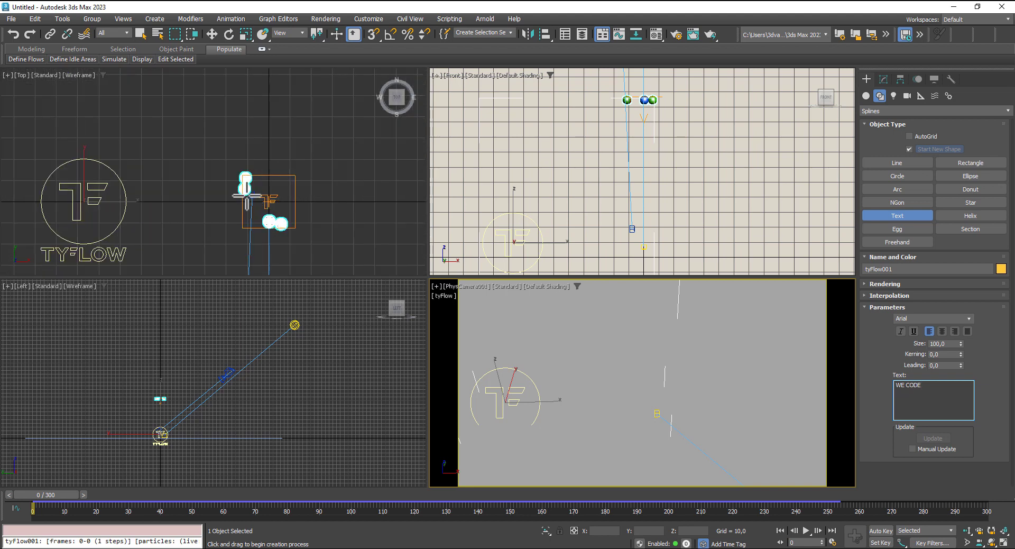
{"action": "left_click", "coordinate": [243, 203]}
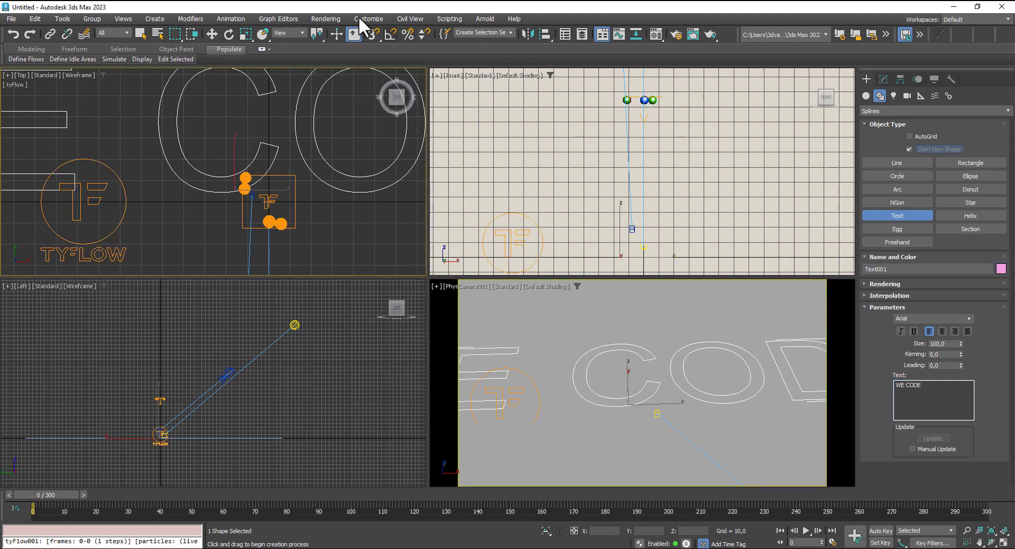
{"action": "left_click", "coordinate": [247, 33]}
{"action": "left_click_drag", "start_coordinate": [245, 176], "coordinate": [213, 308]}
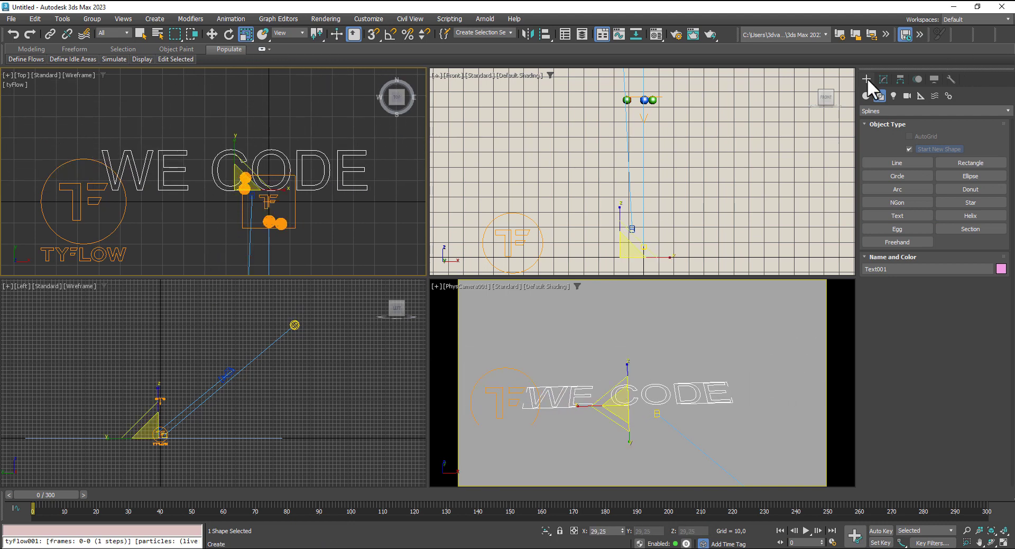
{"action": "left_click", "coordinate": [883, 78]}
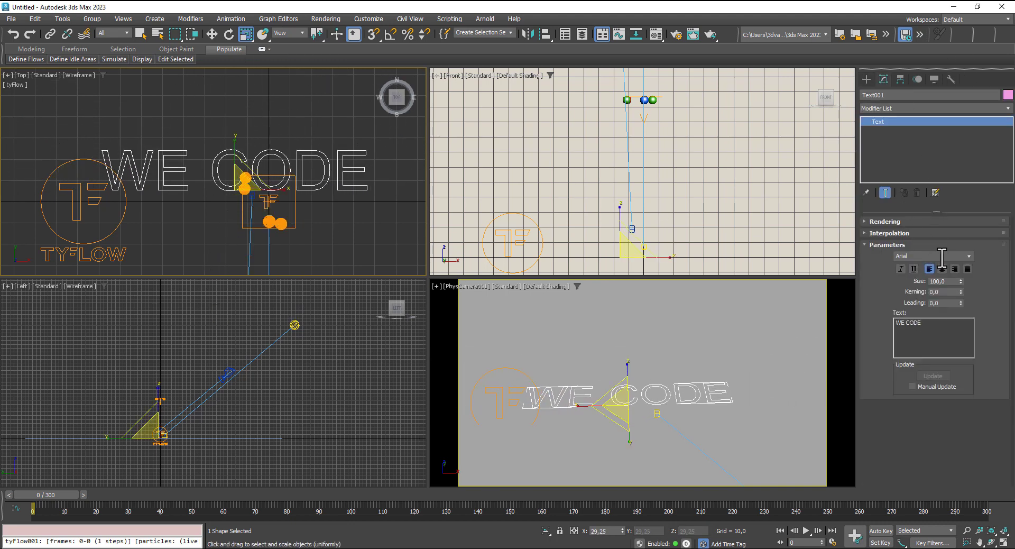
Set the text font to Arial Kalin, then enlarge it and center it under the emitter.
{"action": "left_click", "coordinate": [969, 255]}
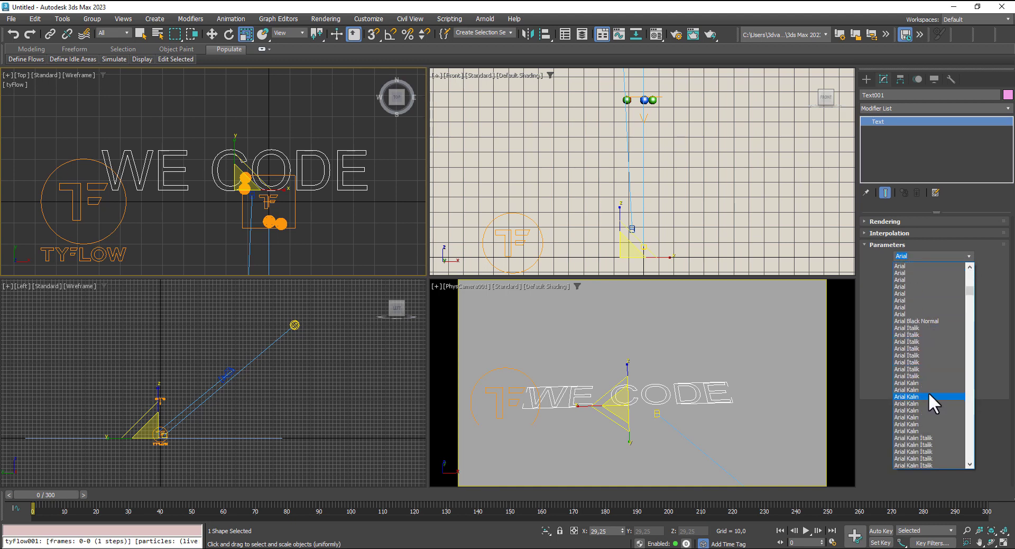
{"action": "left_click", "coordinate": [927, 392]}
{"action": "mouse_move", "coordinate": [397, 97]}
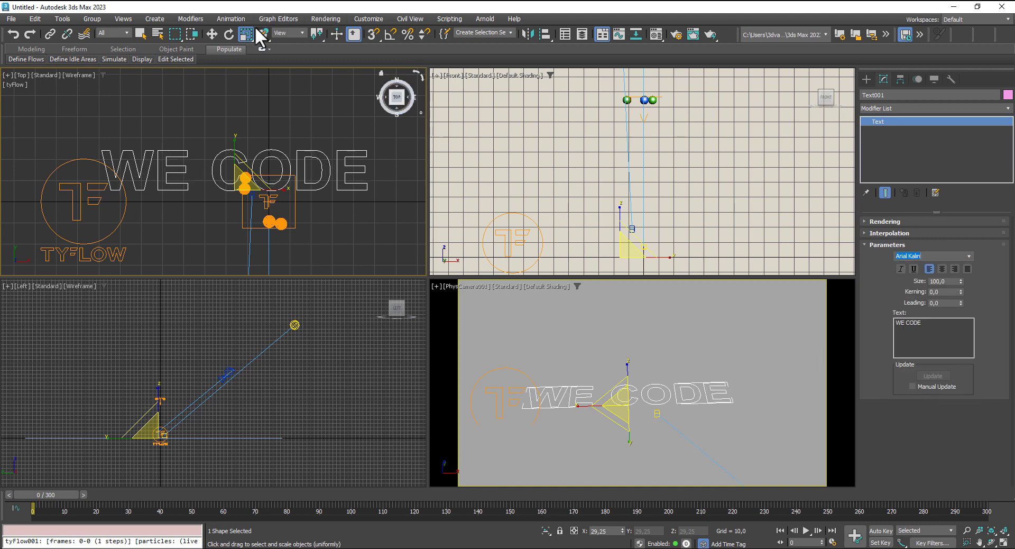
{"action": "right_click", "coordinate": [236, 182]}
{"action": "key", "text": "Escape"}
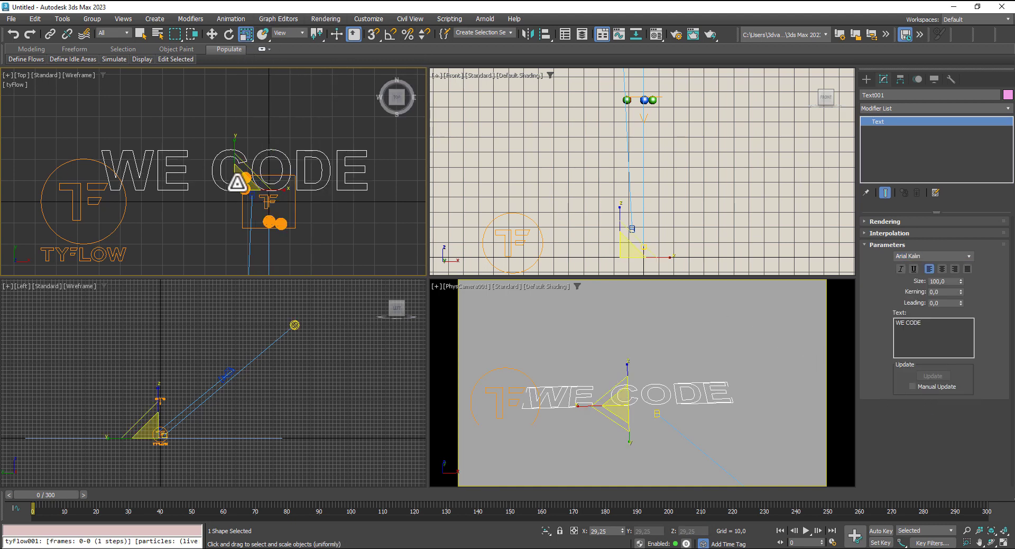
{"action": "mouse_move", "coordinate": [236, 182]}
{"action": "left_mouse_down"}
{"action": "mouse_move", "coordinate": [239, 159]}
{"action": "mouse_move", "coordinate": [270, 190]}
{"action": "left_mouse_up"}
{"action": "left_click", "coordinate": [211, 34]}
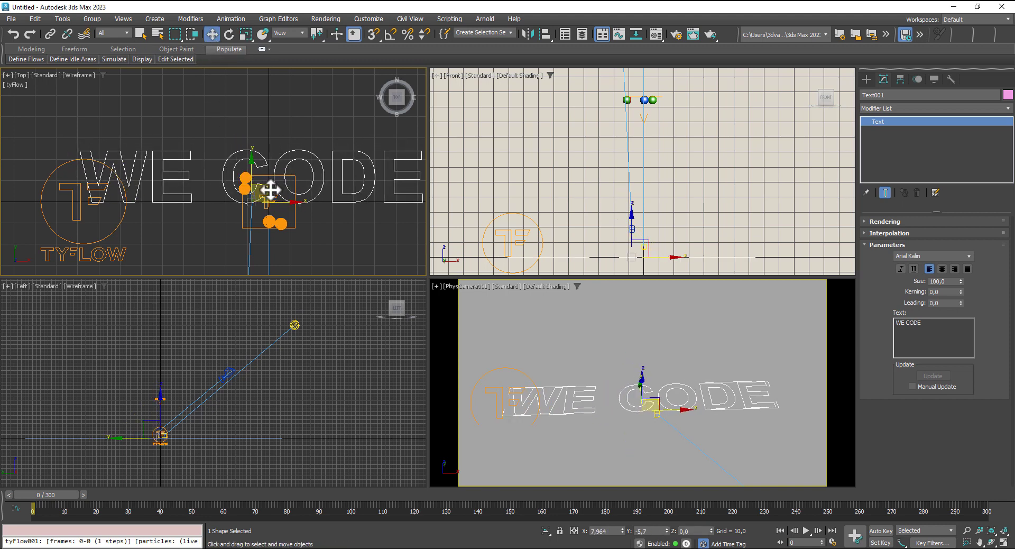
{"action": "left_click_drag", "start_coordinate": [270, 190], "coordinate": [270, 204]}
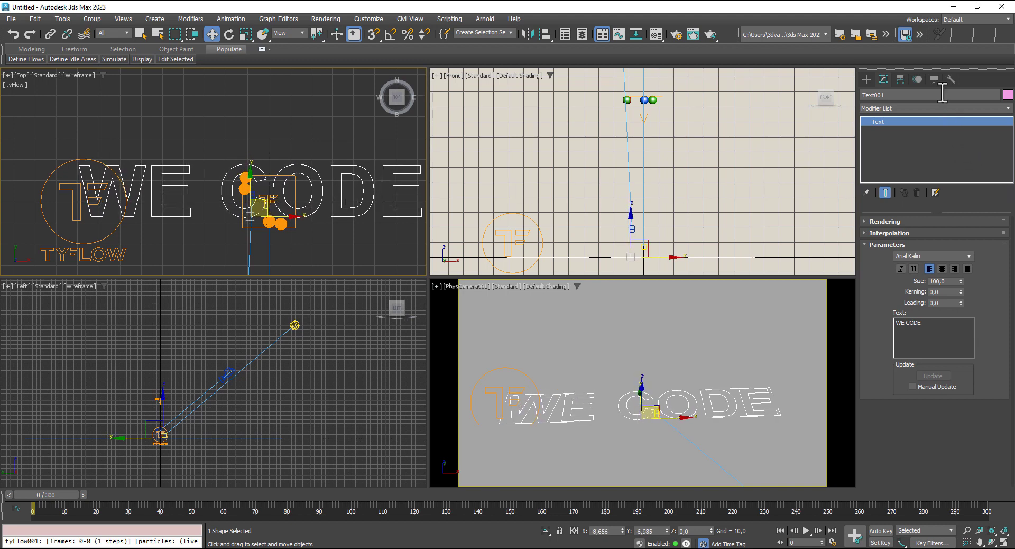
Add an Extrude modifier with Amount 20 to the WE CODE text.
{"action": "left_click", "coordinate": [939, 108]}
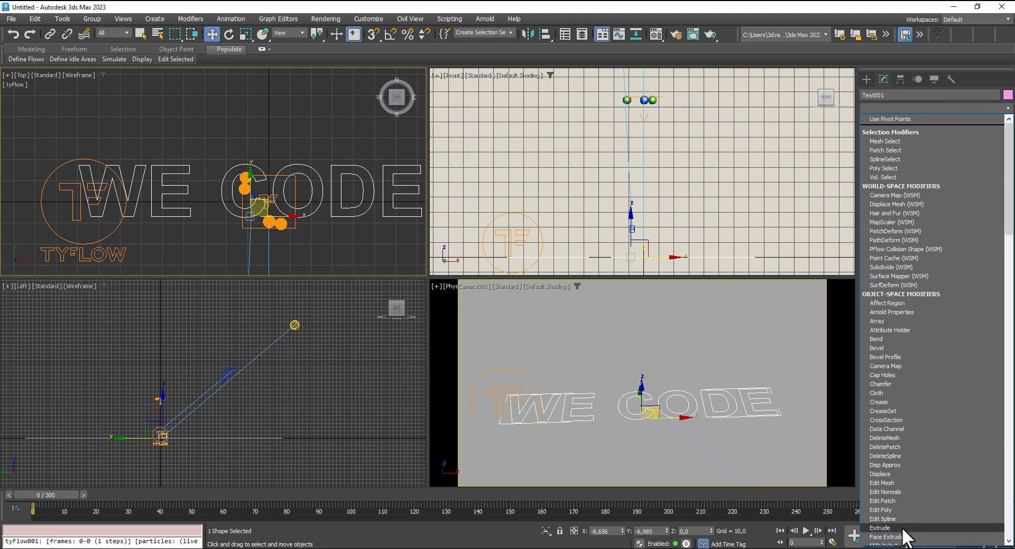
{"action": "left_click", "coordinate": [904, 527]}
{"action": "left_click_drag", "start_coordinate": [964, 236], "coordinate": [966, 215]}
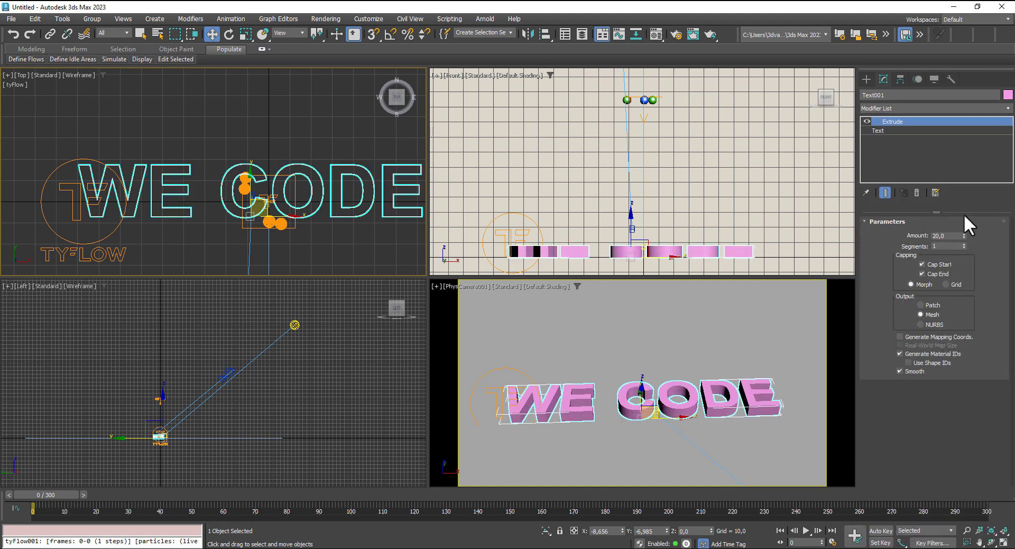
Play the camera view twice to watch spheres pour over the WE CODE letters, then rewind to frame 0.
{"action": "right_click", "coordinate": [628, 460]}
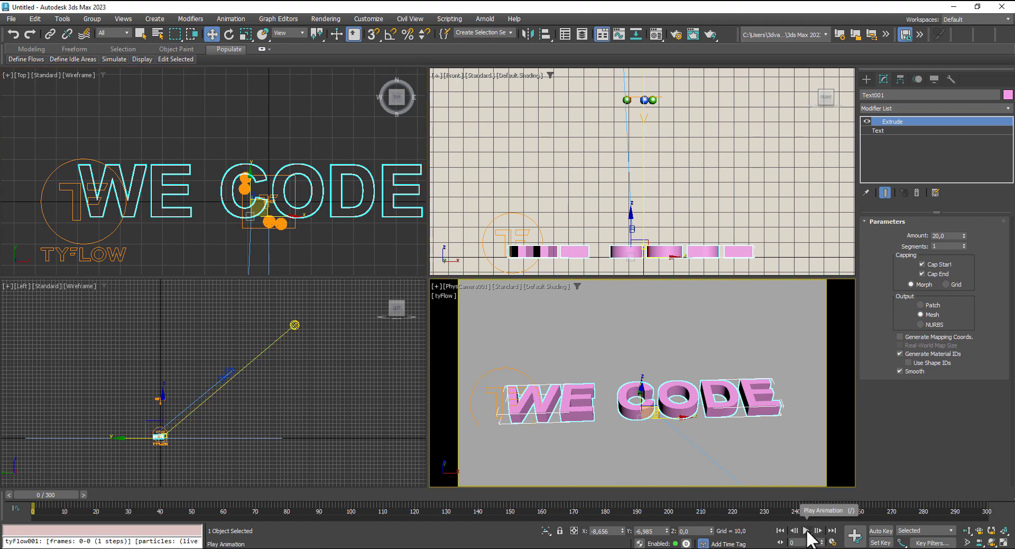
{"action": "left_click", "coordinate": [807, 531]}
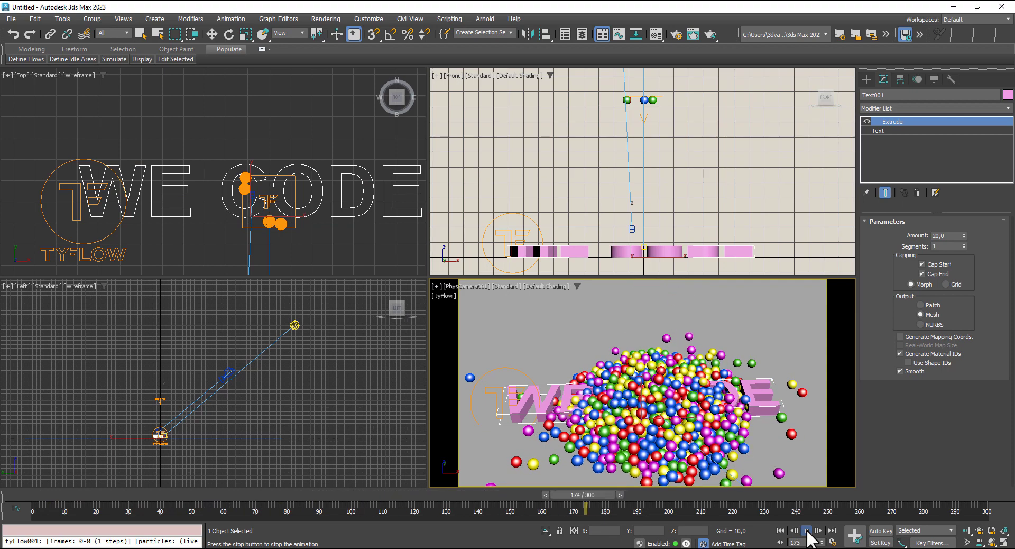
{"action": "left_click", "coordinate": [806, 530]}
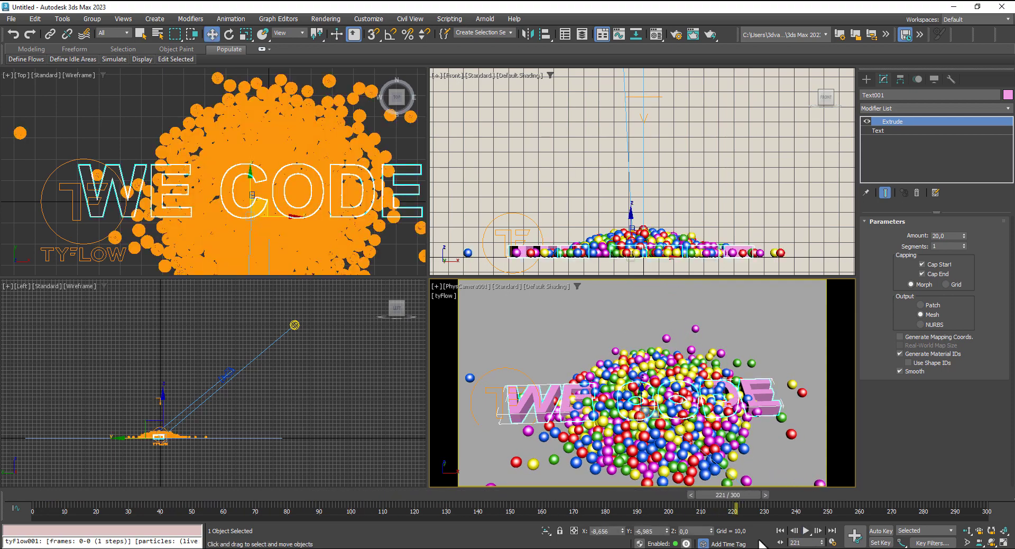
{"action": "left_click", "coordinate": [780, 531]}
{"action": "left_click", "coordinate": [806, 530]}
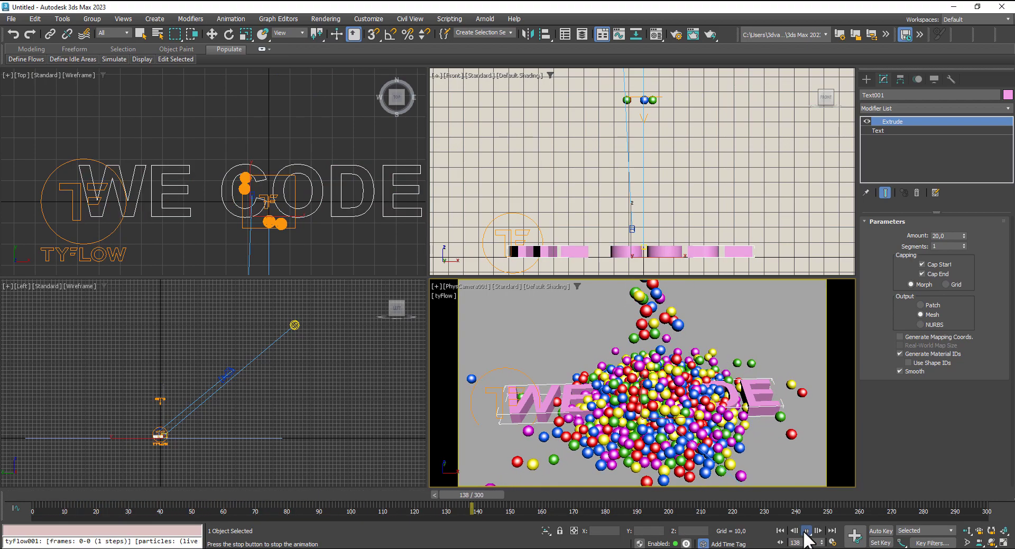
{"action": "left_click", "coordinate": [806, 531]}
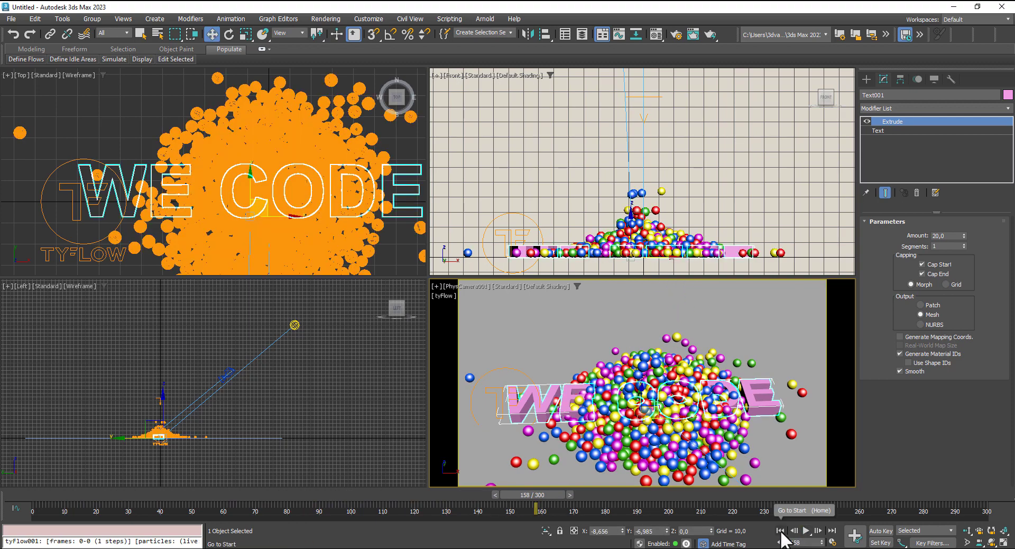
{"action": "left_click", "coordinate": [780, 530]}
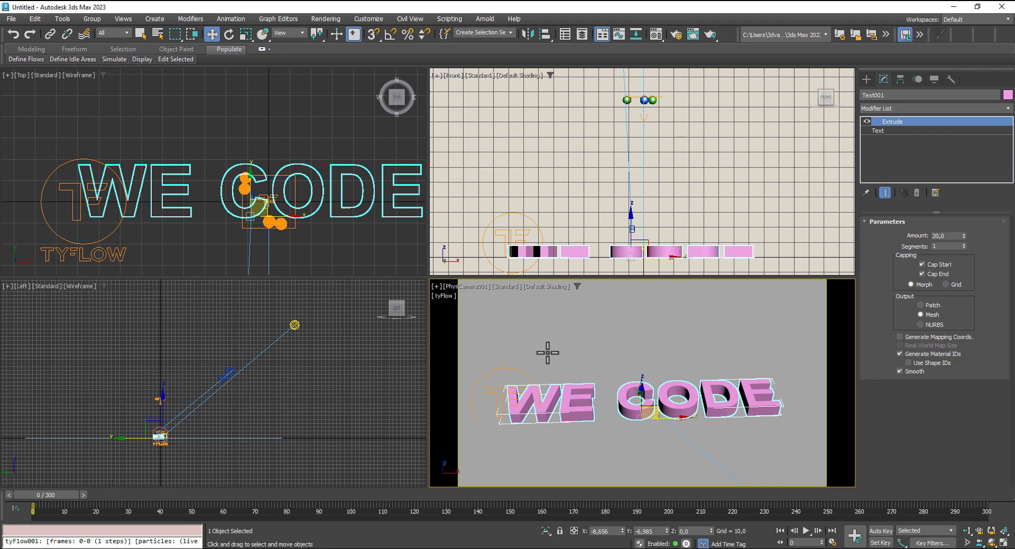
Select tyFlow001, drag a Collision test into Event_001, and pick the WE CODE text as its collider.
{"action": "left_click", "coordinate": [503, 220]}
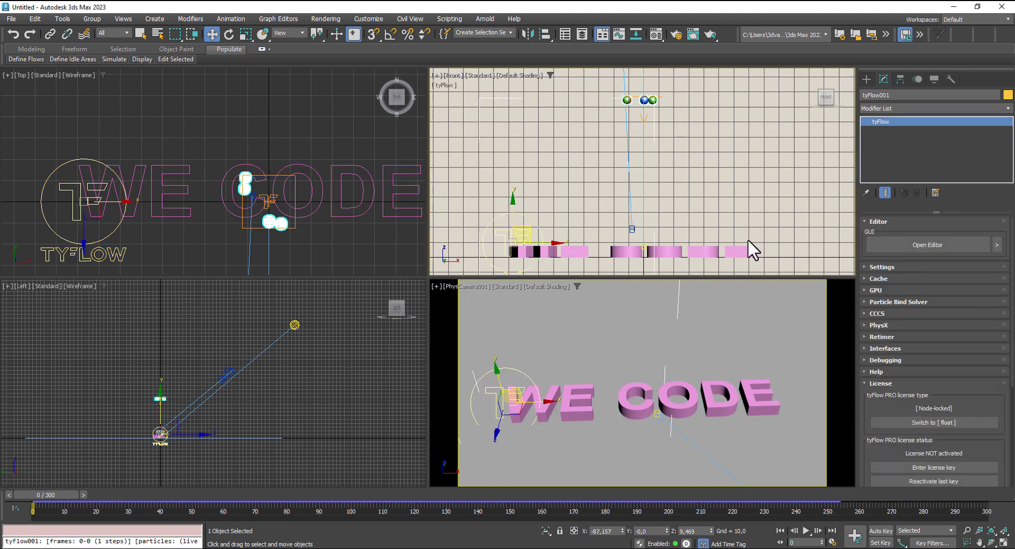
{"action": "left_click", "coordinate": [937, 244]}
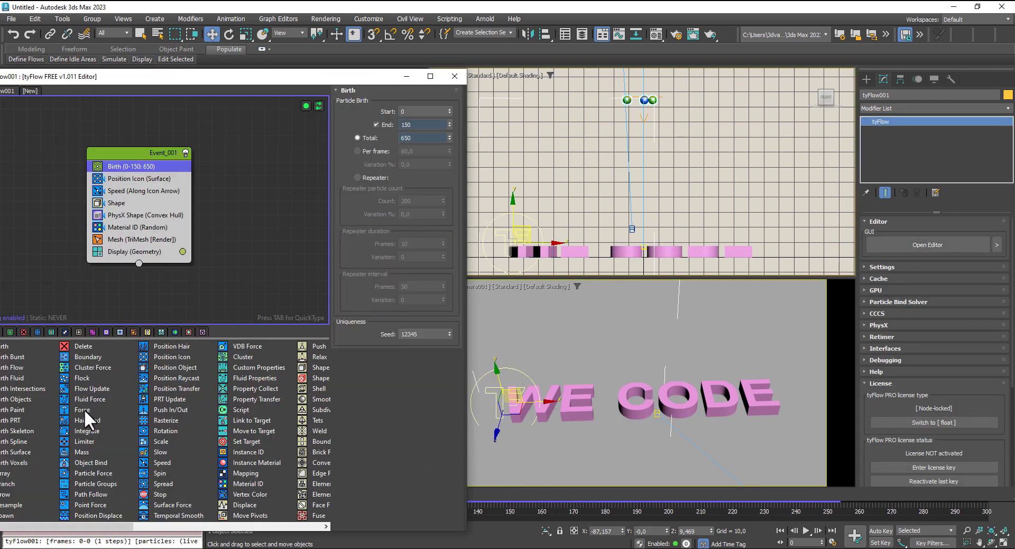
{"action": "mouse_move", "coordinate": [284, 79]}
{"action": "left_mouse_down"}
{"action": "mouse_move", "coordinate": [389, 44]}
{"action": "mouse_move", "coordinate": [372, 43]}
{"action": "left_mouse_up"}
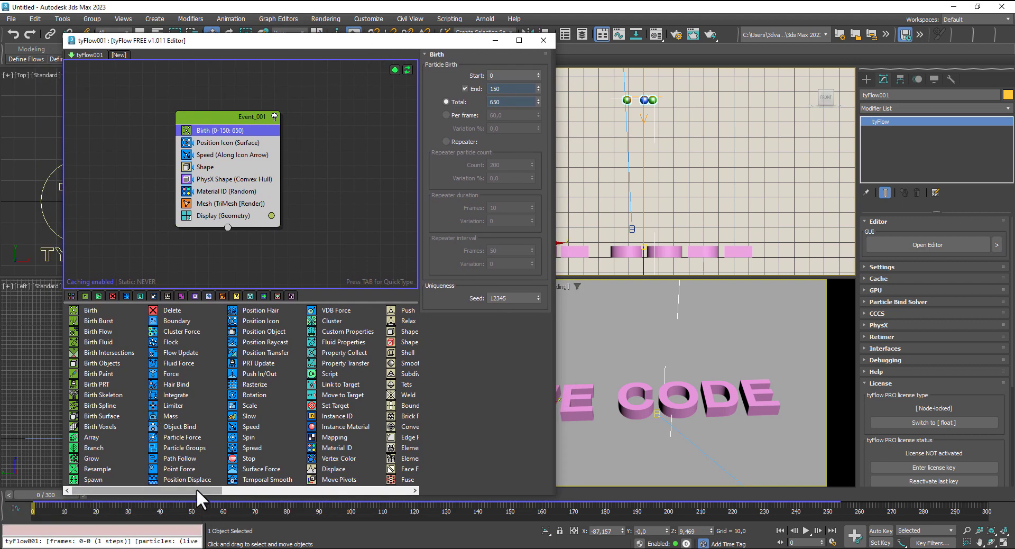
{"action": "left_click", "coordinate": [236, 295]}
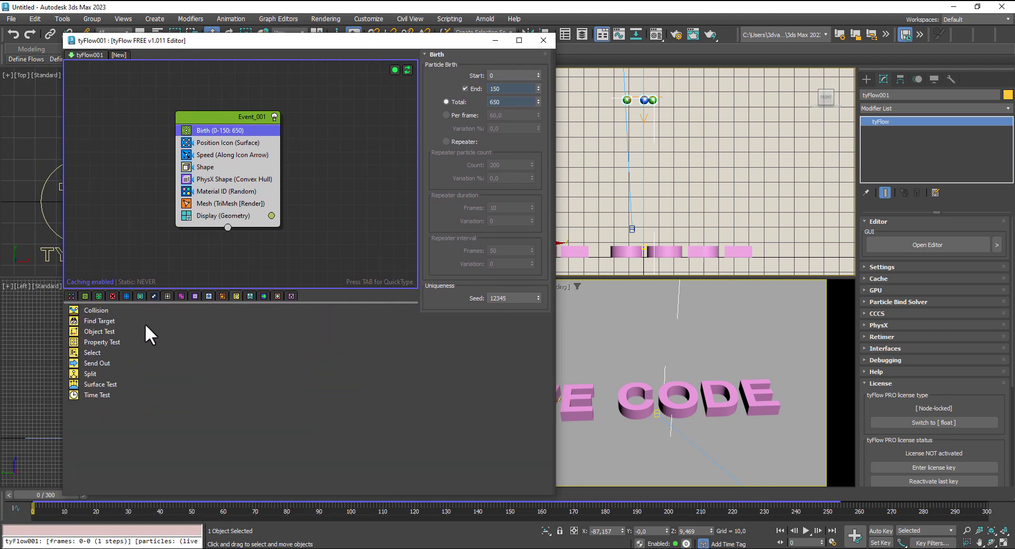
{"action": "left_click_drag", "start_coordinate": [101, 309], "coordinate": [227, 187]}
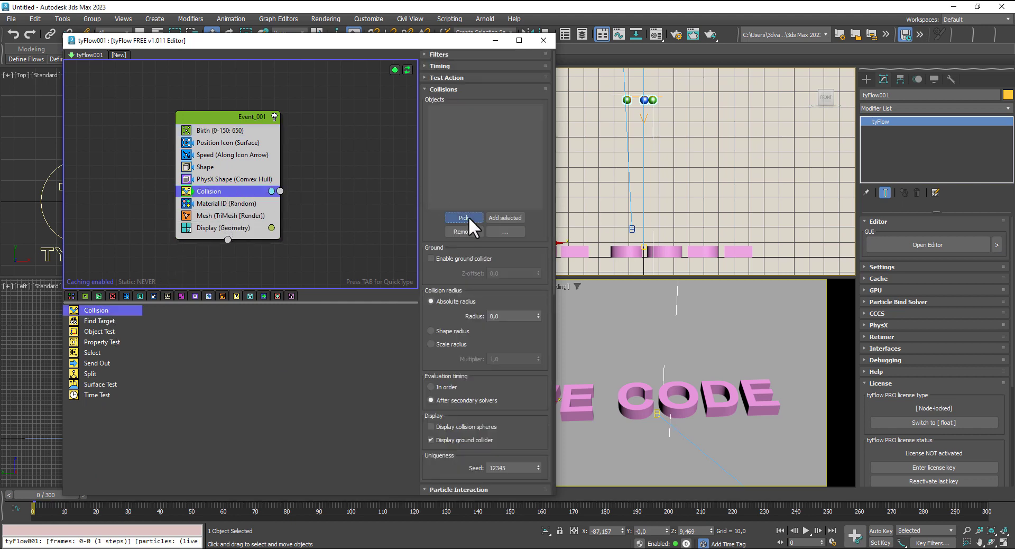
{"action": "left_click", "coordinate": [642, 404]}
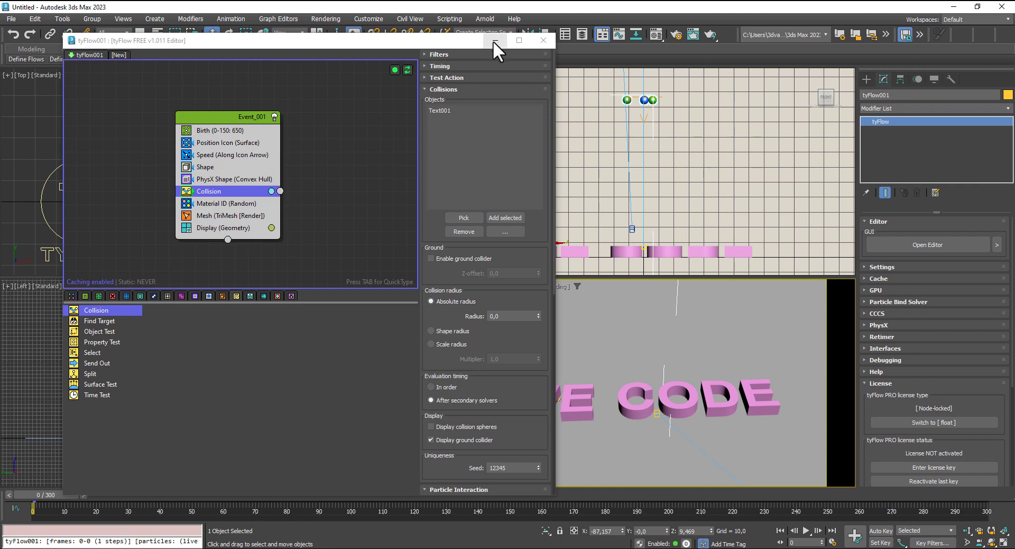
{"action": "left_click", "coordinate": [495, 41]}
Play the simulation to see the spheres pile onto the WE CODE text, stop it, then rewind to frame 0.
{"action": "left_click", "coordinate": [806, 530]}
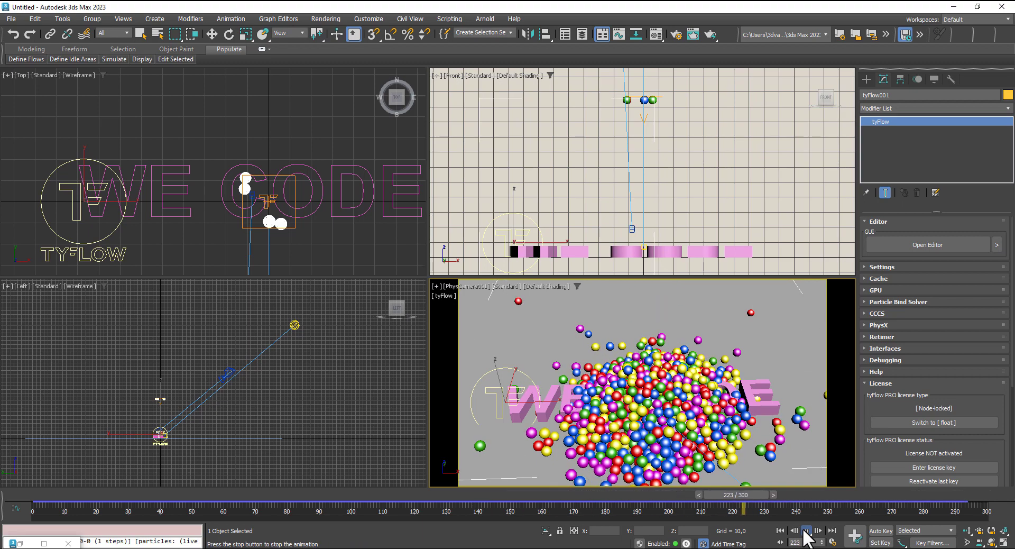
{"action": "left_click", "coordinate": [806, 531]}
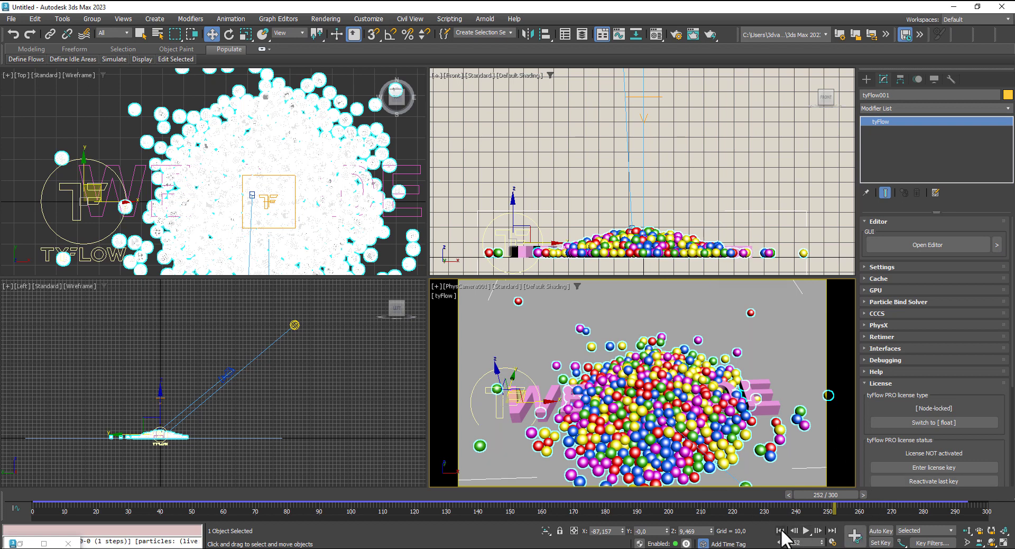
{"action": "left_click", "coordinate": [780, 530]}
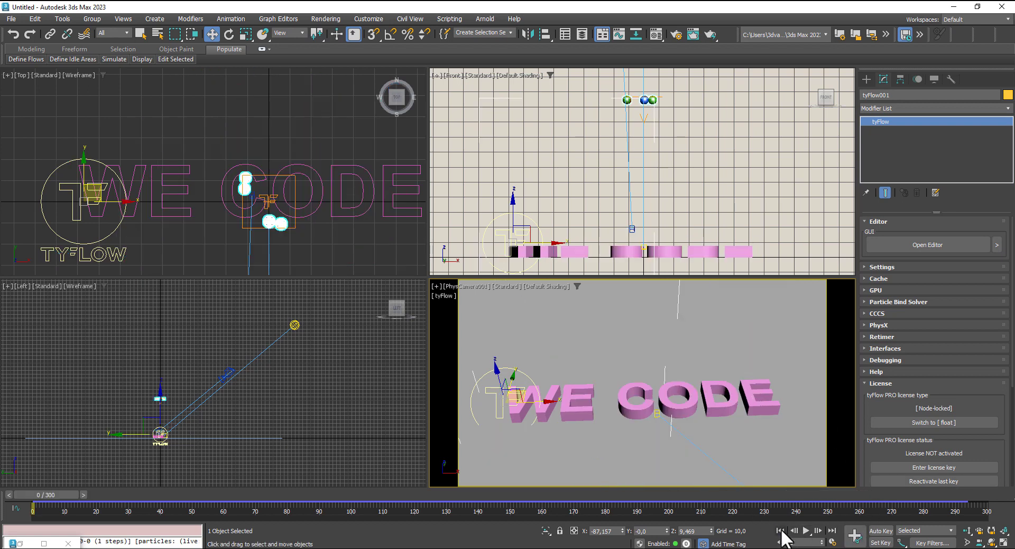
In the Material Editor, copy the existing material to a new slot and darken its base colour to 0.18 grey.
{"action": "left_click", "coordinate": [354, 34]}
{"action": "left_click", "coordinate": [656, 34]}
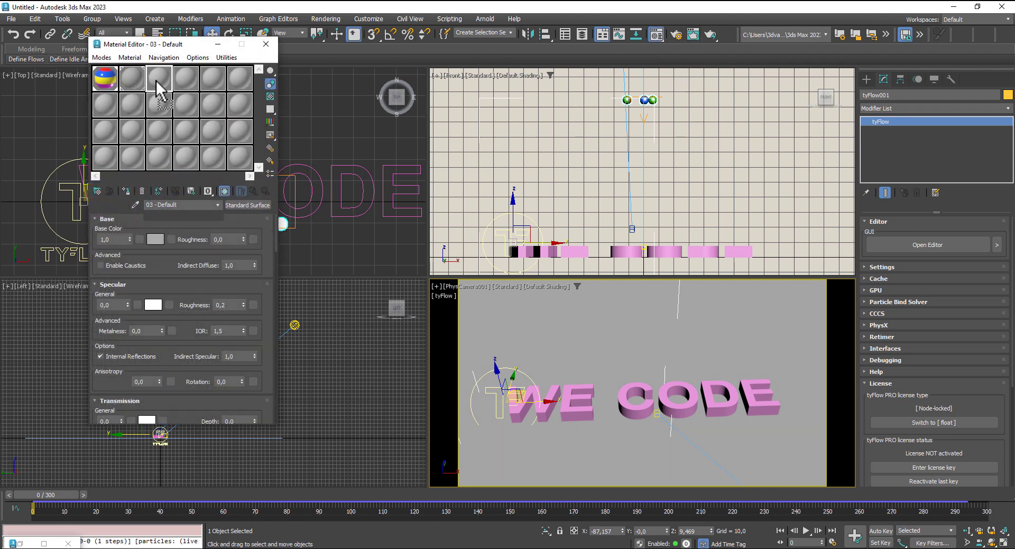
{"action": "left_click_drag", "start_coordinate": [133, 77], "coordinate": [161, 87]}
{"action": "left_click", "coordinate": [151, 237]}
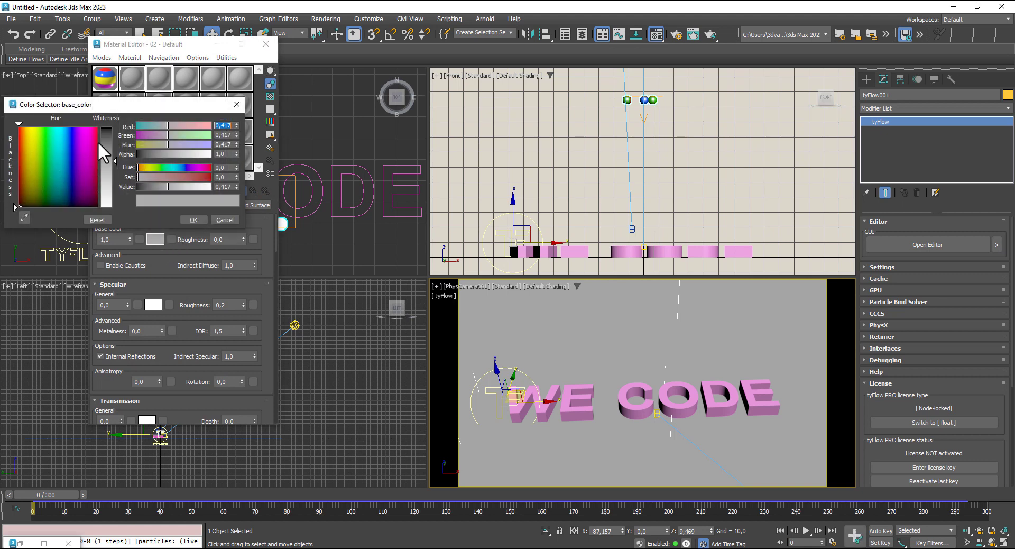
{"action": "left_click_drag", "start_coordinate": [106, 144], "coordinate": [106, 141]}
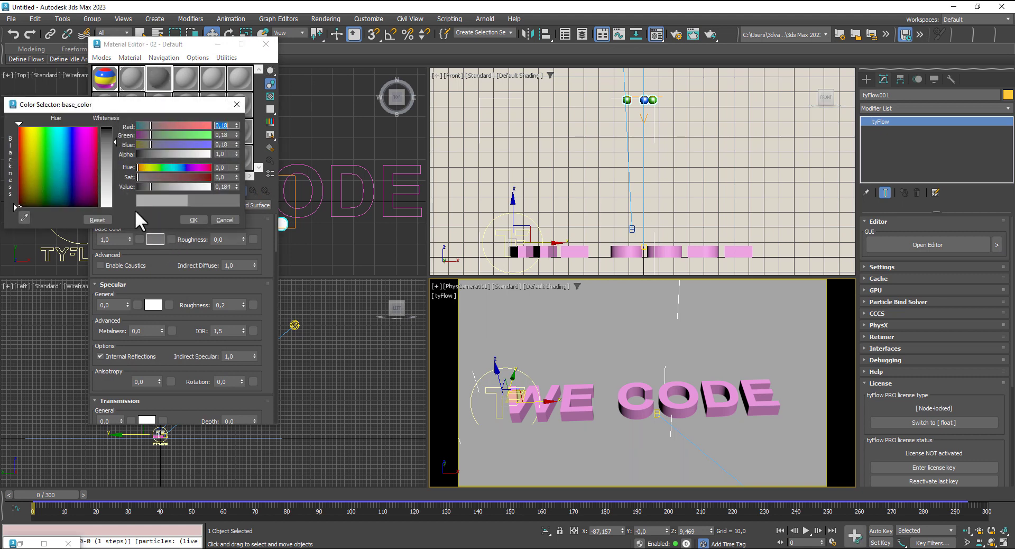
{"action": "left_click", "coordinate": [186, 221]}
Assign the grey material to the WE CODE text, renaming it 02 - Default2, and close the editor.
{"action": "left_click", "coordinate": [585, 251]}
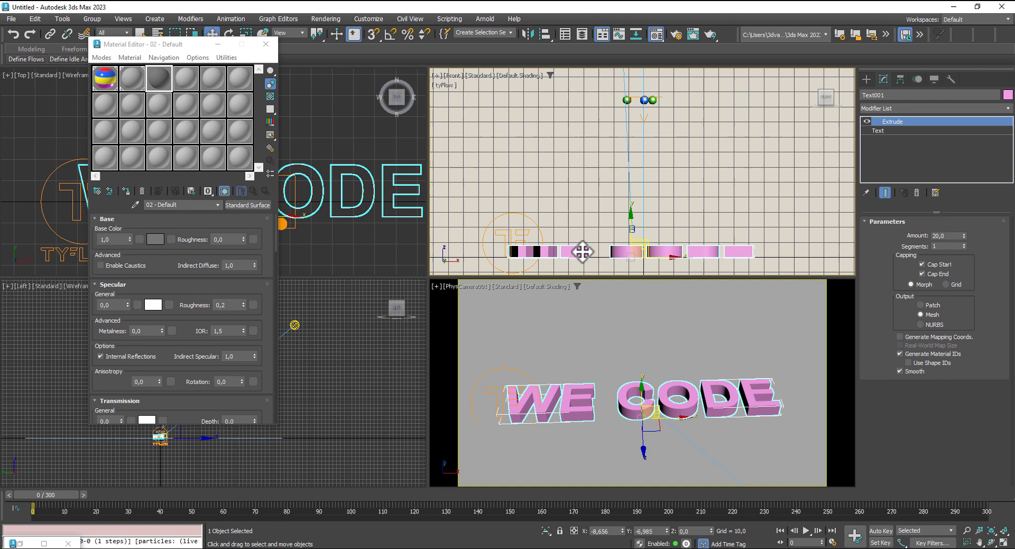
{"action": "left_click", "coordinate": [128, 191]}
{"action": "left_click", "coordinate": [449, 275]}
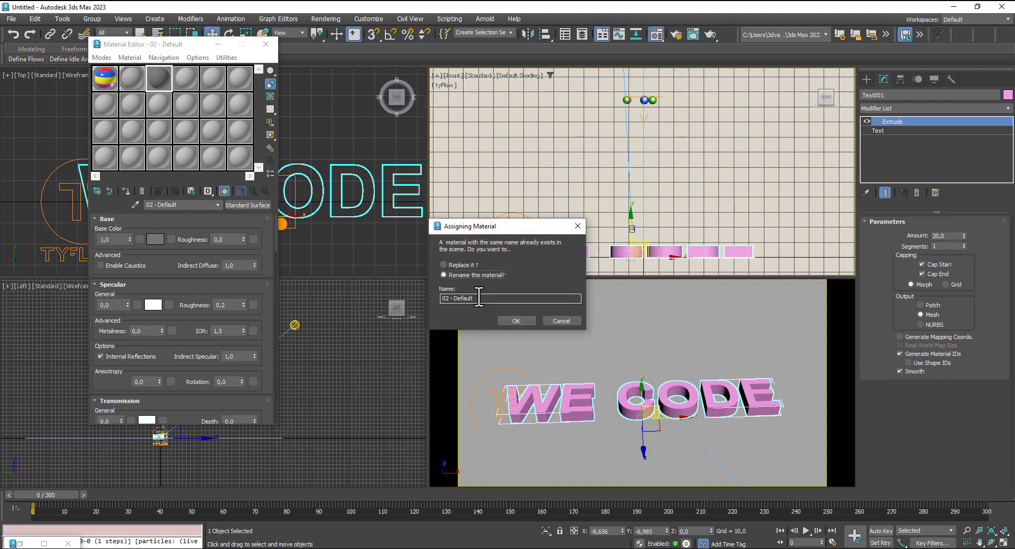
{"action": "left_click", "coordinate": [478, 298]}
{"action": "left_click", "coordinate": [509, 318]}
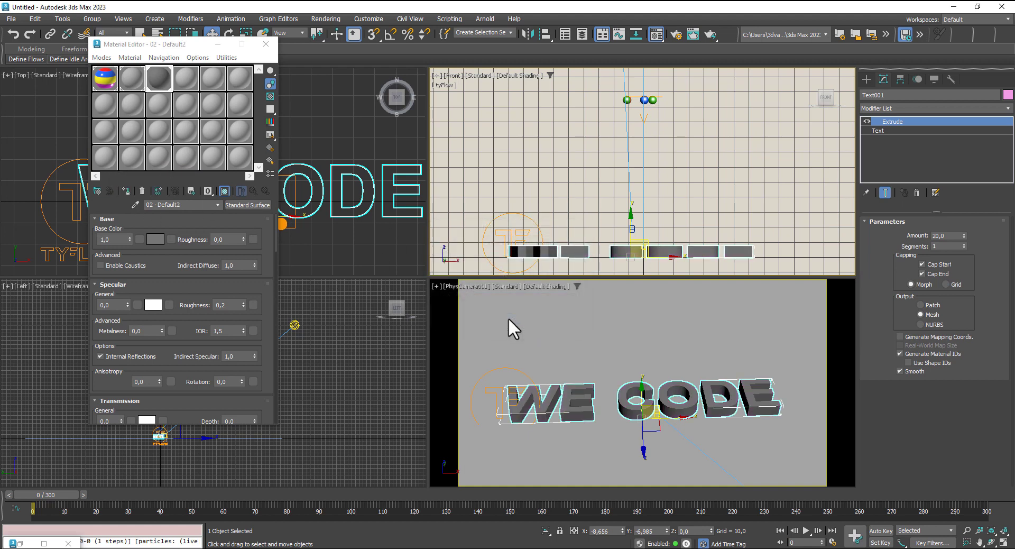
{"action": "left_click", "coordinate": [263, 46]}
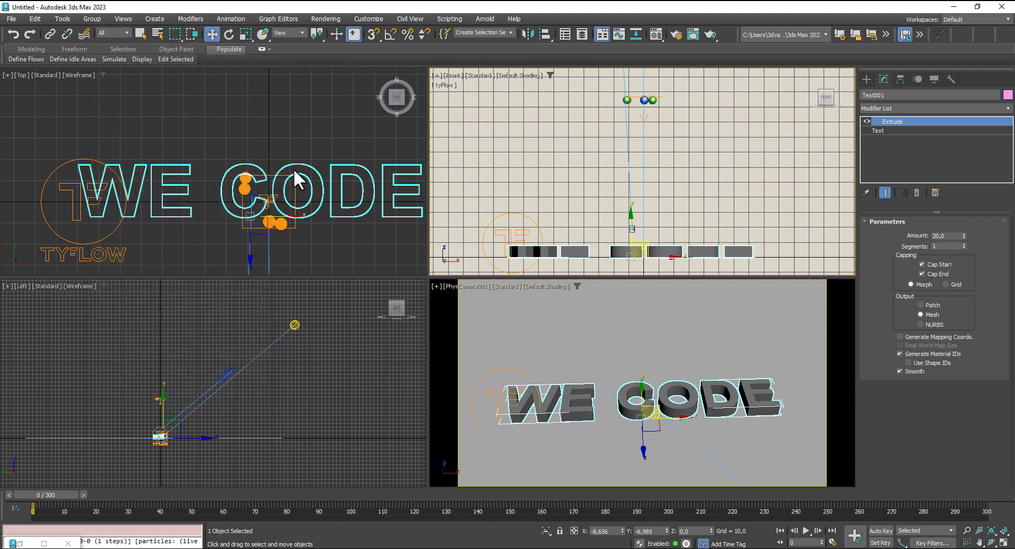
Draw the Circle001 spline around the WE CODE text in the Top view, centre it, and play from the camera view.
{"action": "scroll", "coordinate": [293, 168], "scroll_direction": "down", "scroll_amount": 5}
{"action": "middle_click_drag", "start_coordinate": [284, 177], "coordinate": [258, 185]}
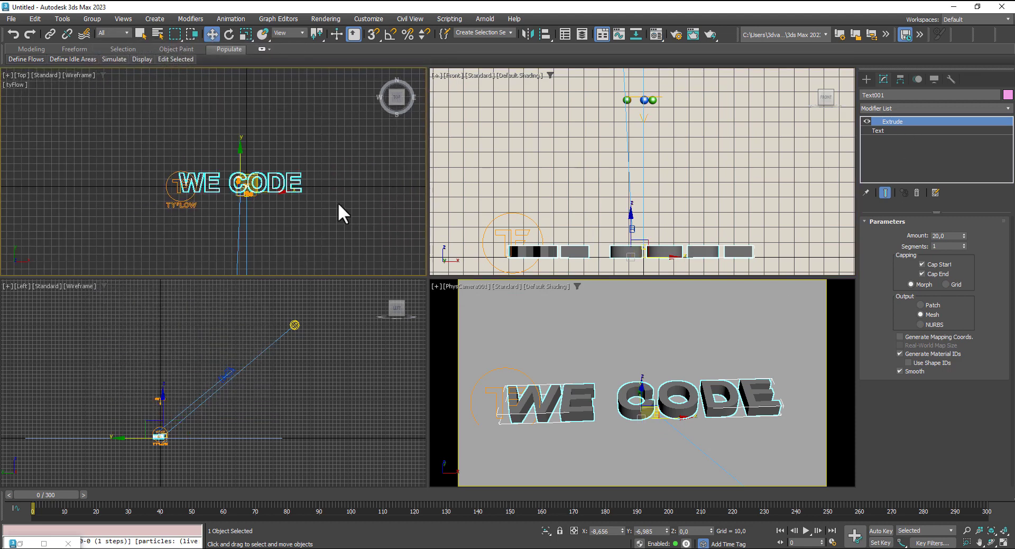
{"action": "left_click", "coordinate": [866, 79]}
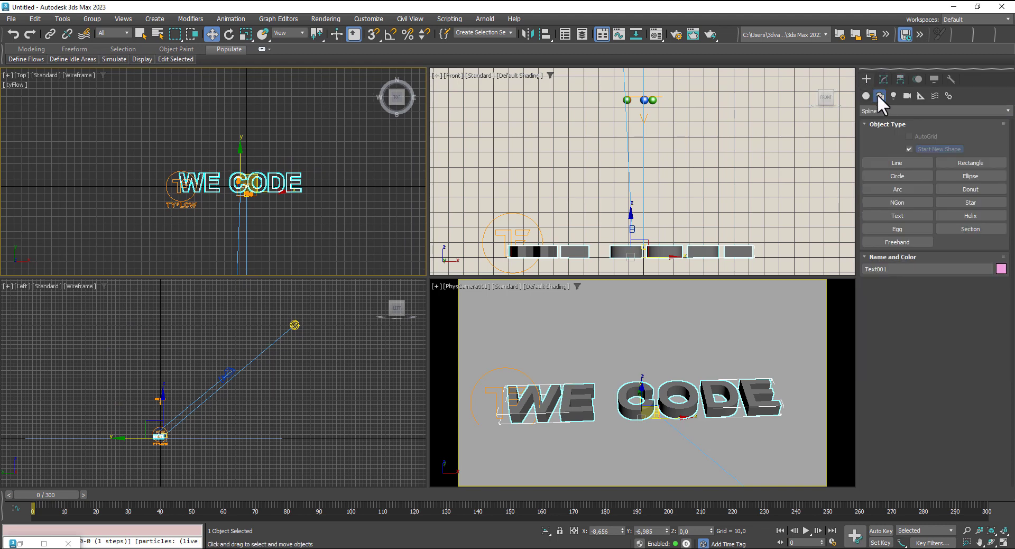
{"action": "left_click", "coordinate": [899, 177]}
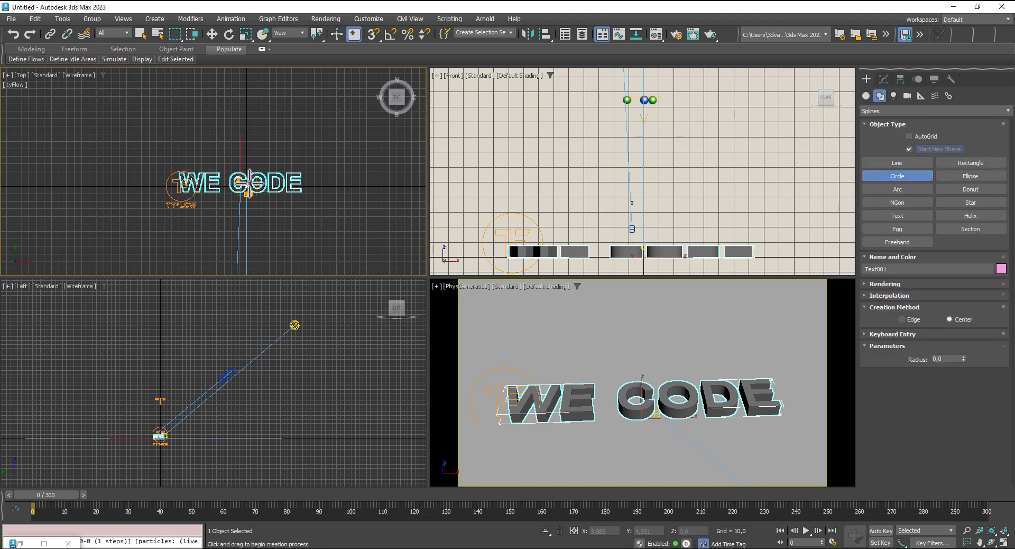
{"action": "left_click_drag", "start_coordinate": [247, 185], "coordinate": [305, 241]}
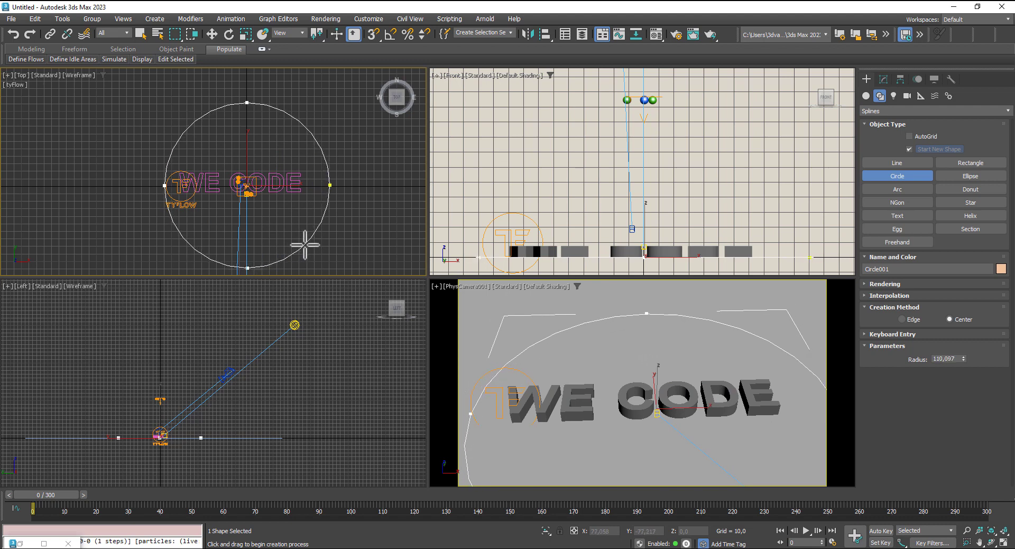
{"action": "left_click", "coordinate": [211, 32]}
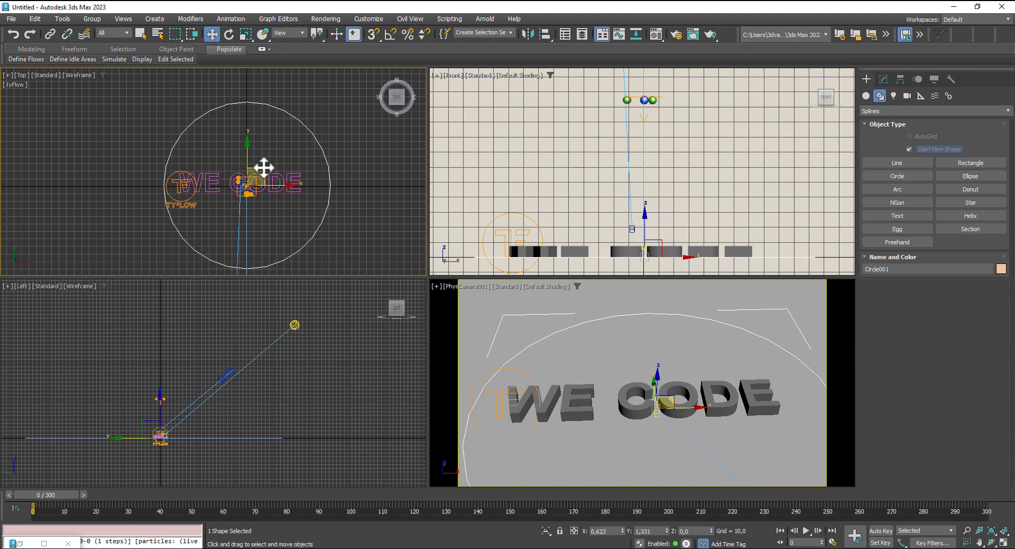
{"action": "left_click_drag", "start_coordinate": [263, 168], "coordinate": [259, 164]}
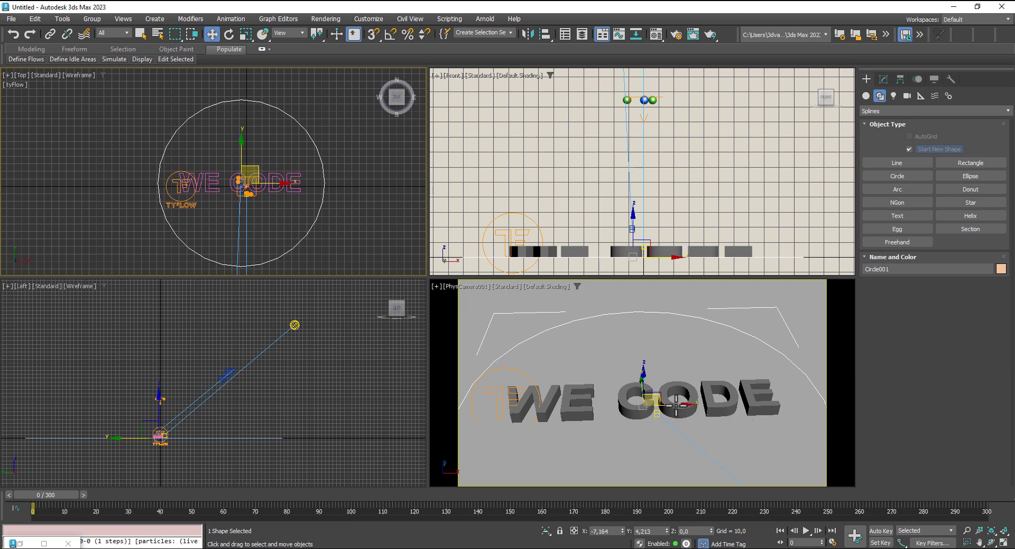
{"action": "left_click", "coordinate": [676, 404]}
{"action": "left_click", "coordinate": [806, 530]}
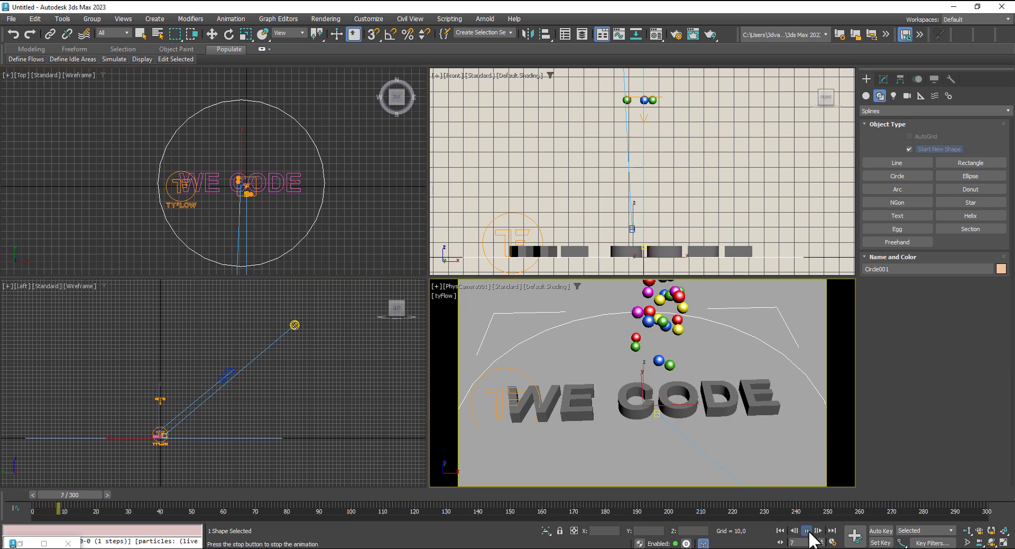
Stop playback, rewind to frame 0, and restore the minimized tyFlow editor.
{"action": "right_click", "coordinate": [385, 251]}
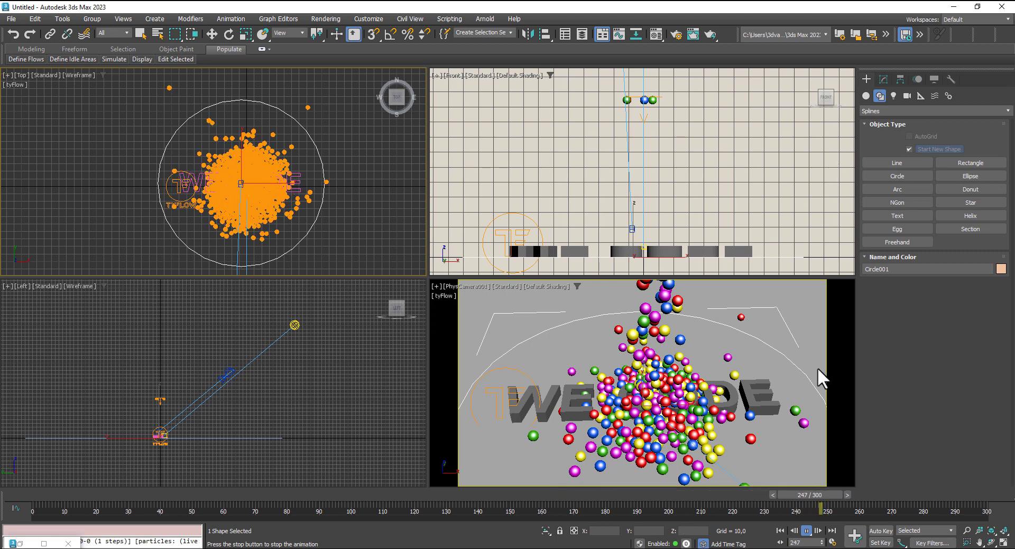
{"action": "left_click", "coordinate": [806, 531]}
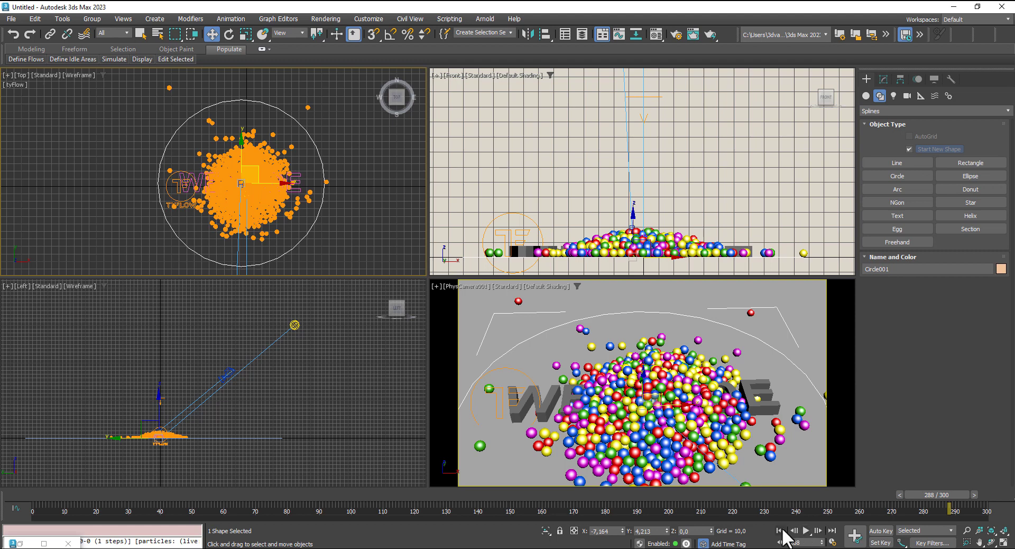
{"action": "left_click", "coordinate": [782, 530]}
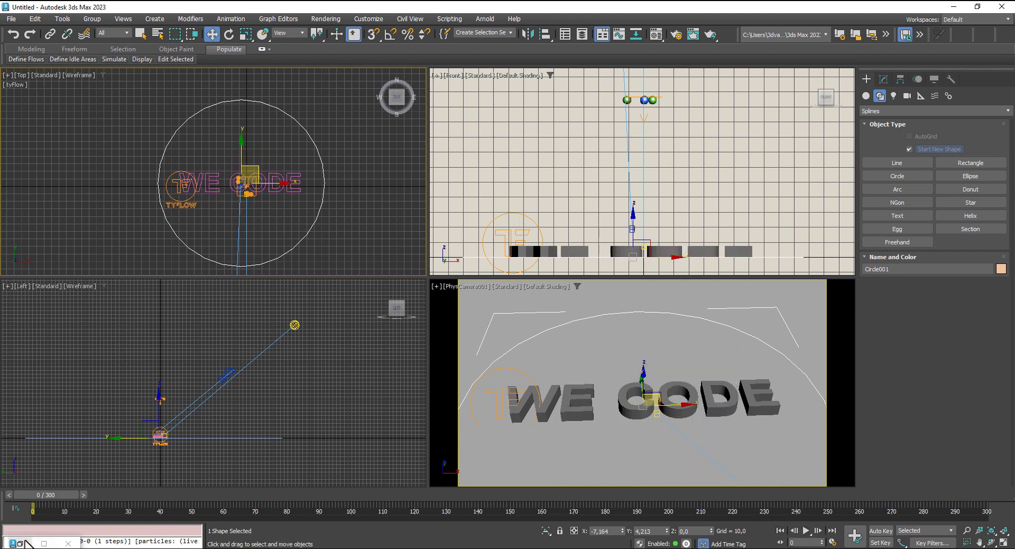
{"action": "left_click", "coordinate": [43, 541]}
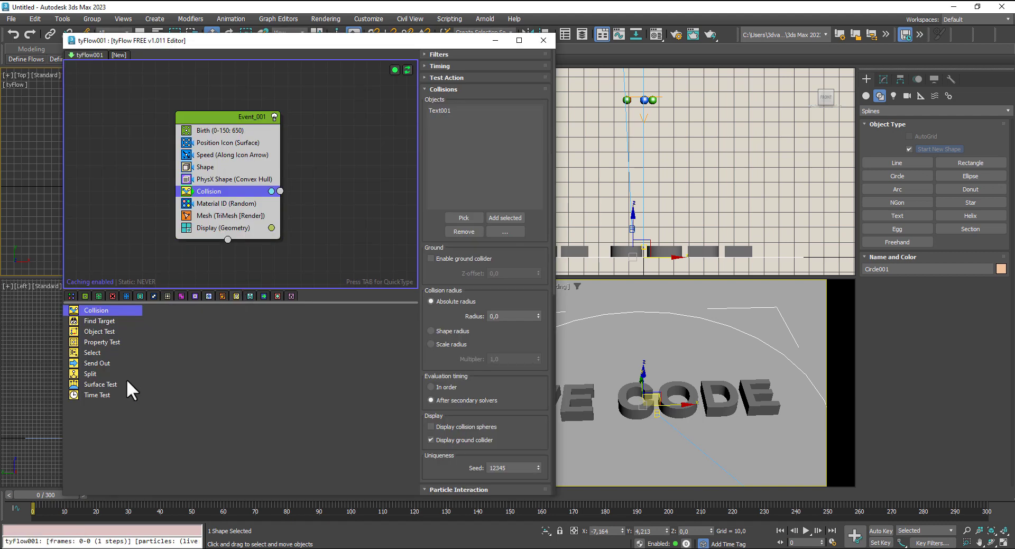
Add a Time Test to Event_001 using the Frame test type with a value of 230.
{"action": "left_click_drag", "start_coordinate": [95, 394], "coordinate": [211, 221]}
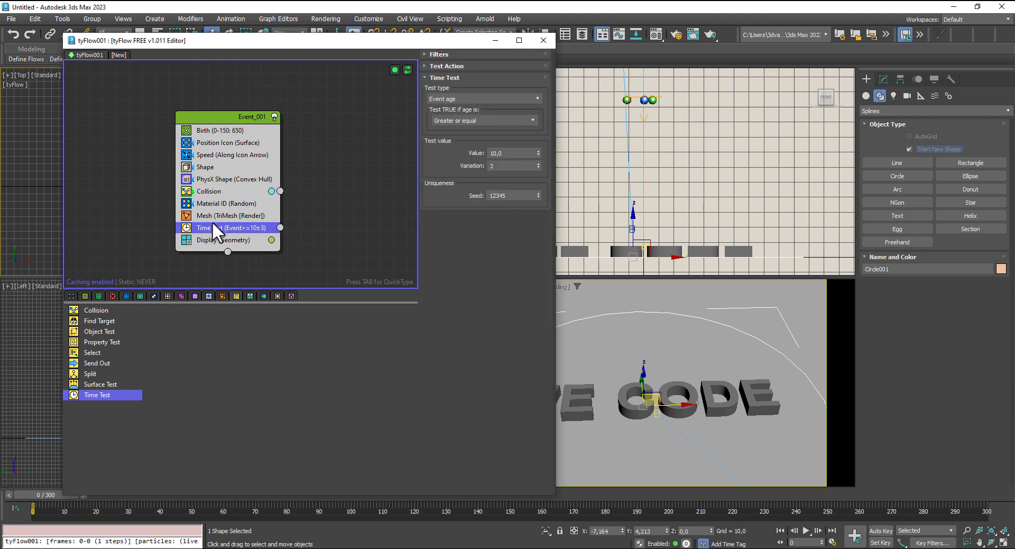
{"action": "left_click", "coordinate": [514, 153]}
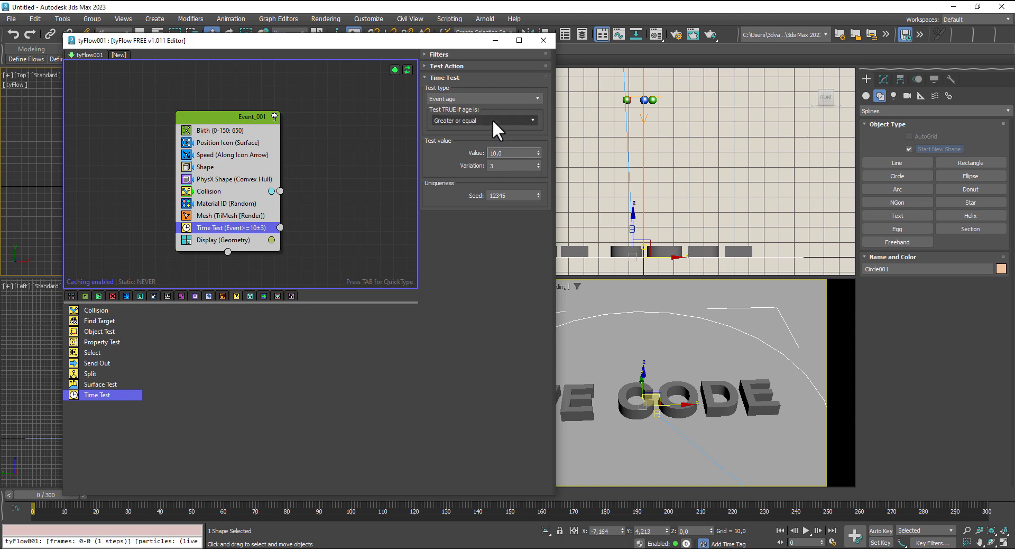
{"action": "left_click", "coordinate": [492, 99]}
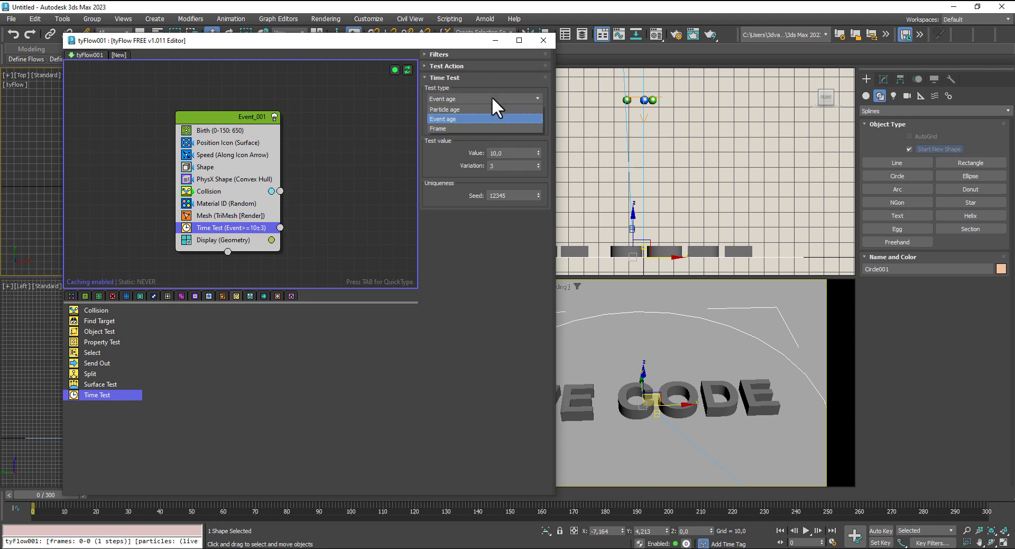
{"action": "left_click", "coordinate": [477, 128]}
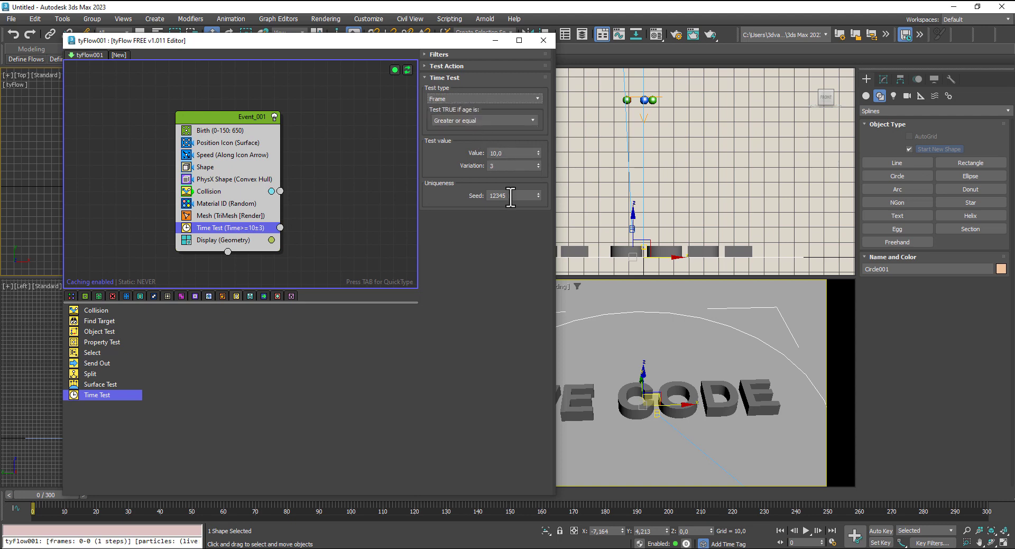
{"action": "left_click", "coordinate": [513, 153]}
{"action": "type", "text": "230"}
{"action": "key", "text": "Return"}
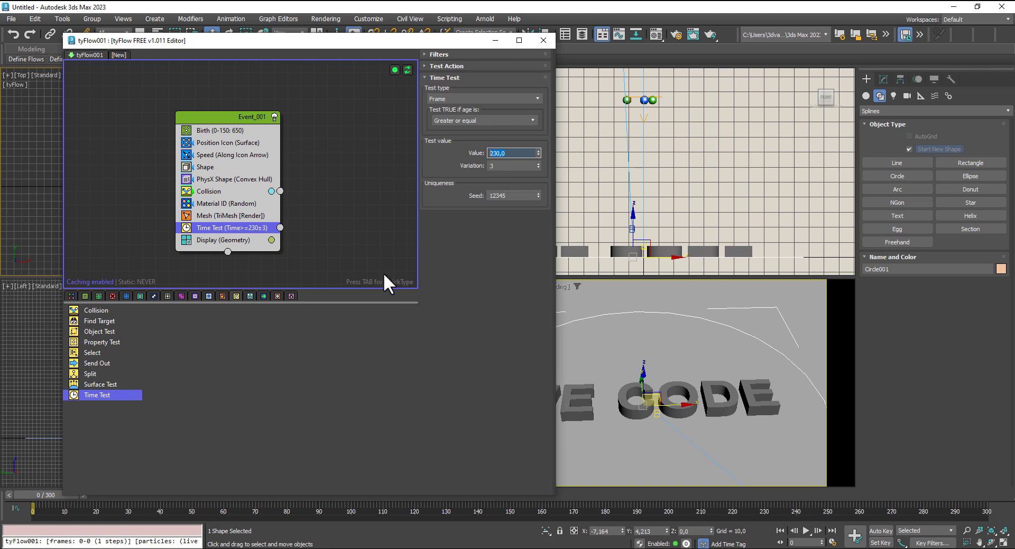
{"action": "middle_click_drag", "start_coordinate": [356, 202], "coordinate": [305, 168]}
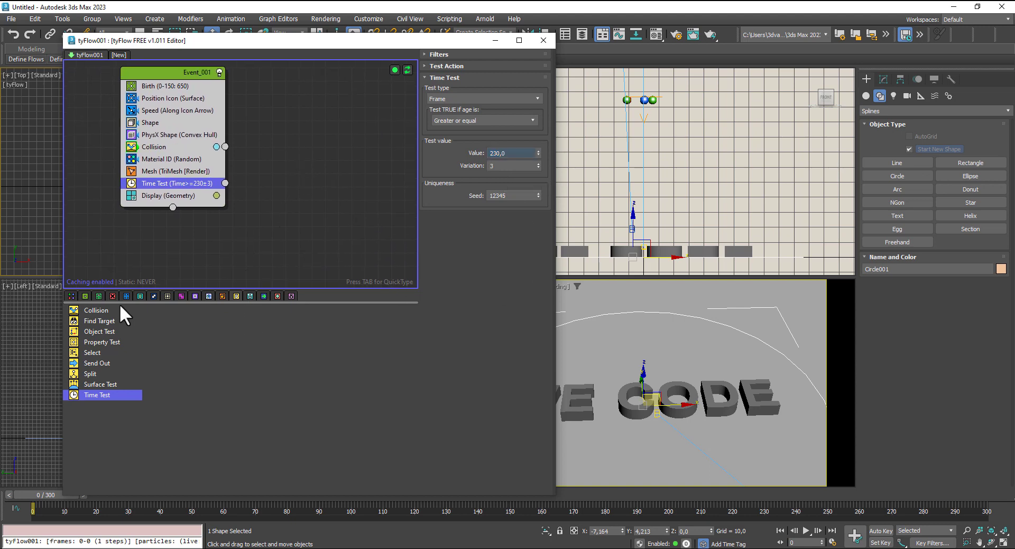
Create Event_002 holding a Path Follow operator, placed beside Event_001.
{"action": "left_click", "coordinate": [249, 296]}
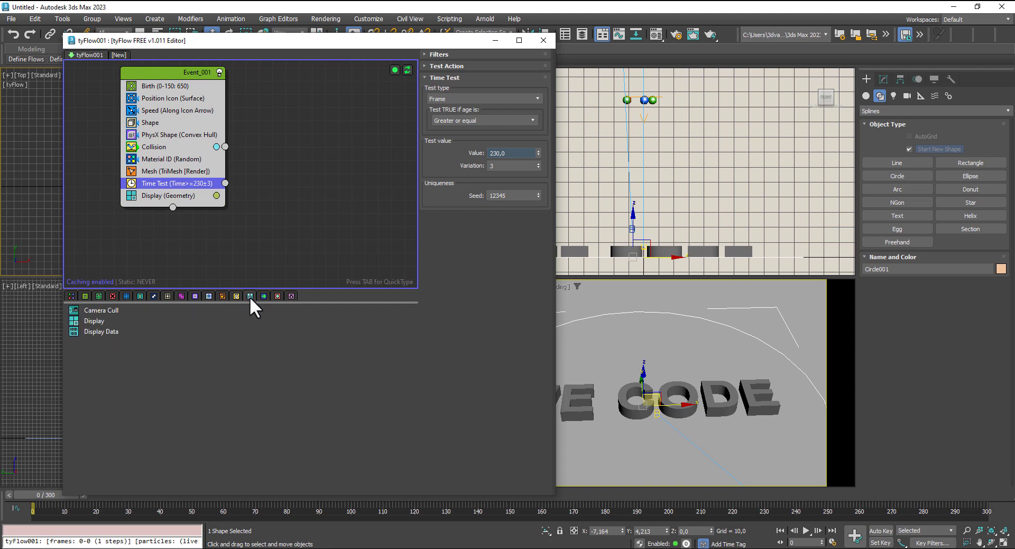
{"action": "left_click", "coordinate": [127, 295]}
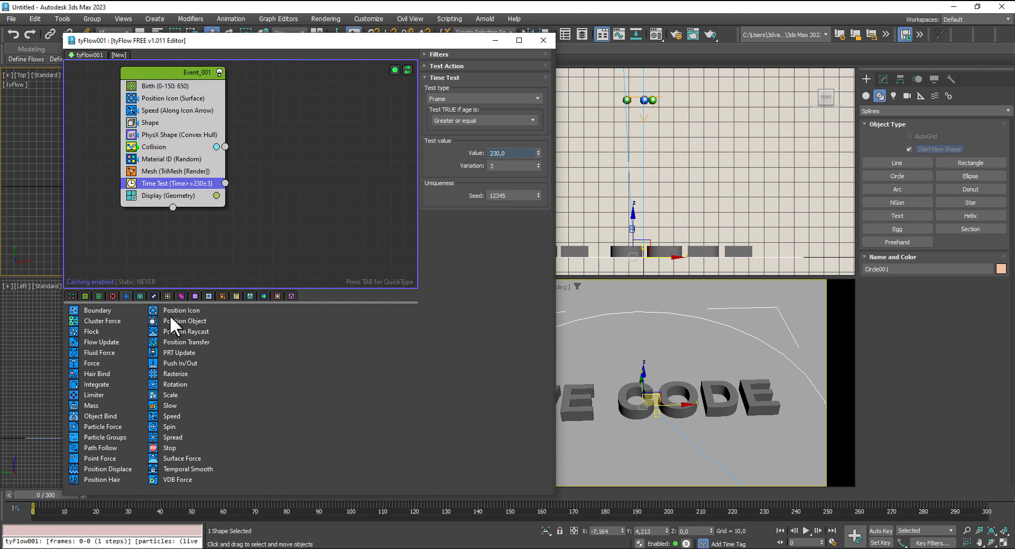
{"action": "left_click_drag", "start_coordinate": [94, 447], "coordinate": [274, 223]}
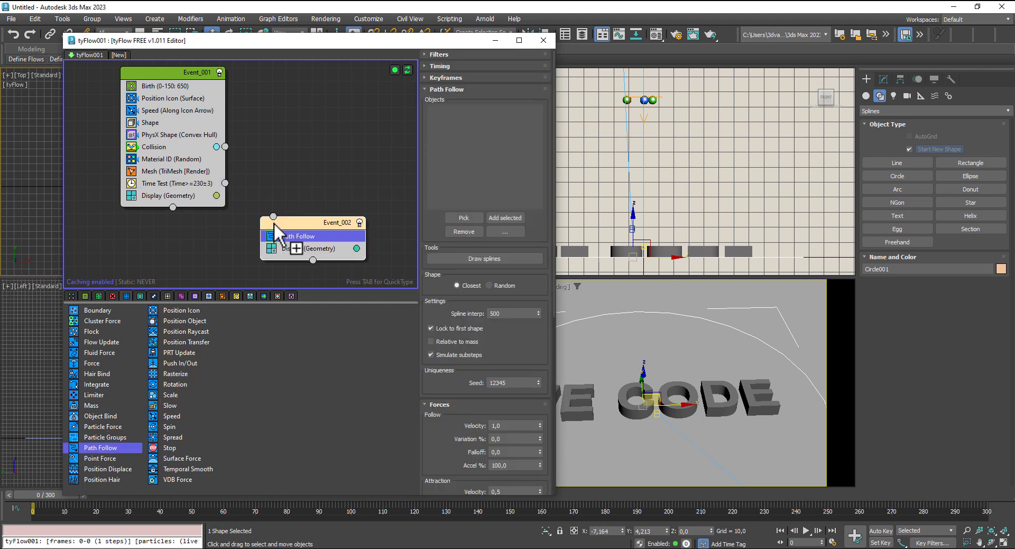
{"action": "mouse_move", "coordinate": [319, 221]}
{"action": "left_mouse_down"}
{"action": "mouse_move", "coordinate": [326, 193]}
{"action": "mouse_move", "coordinate": [283, 188]}
{"action": "left_mouse_up"}
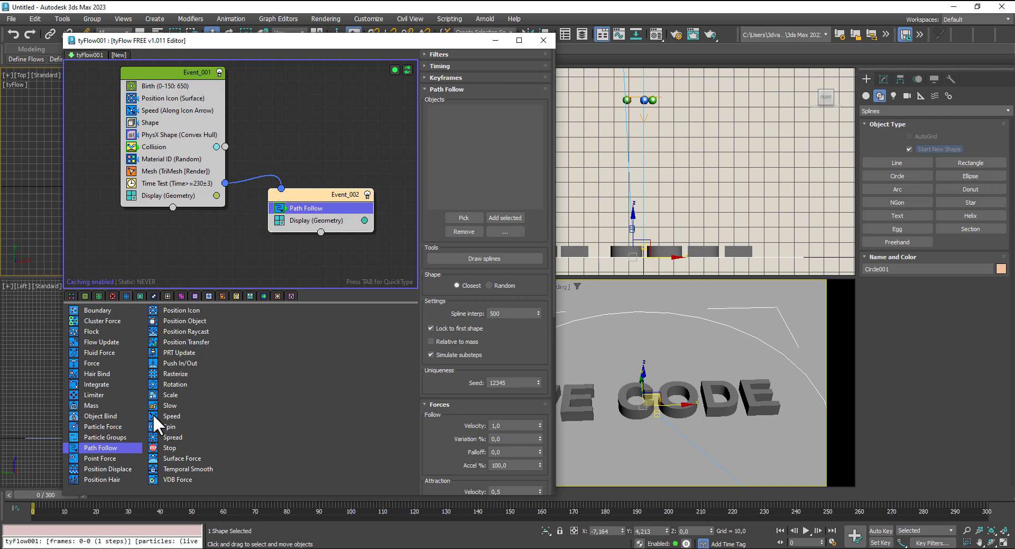
Add a Speed operator with magnitude 0,001 and a Time Test to Event_002.
{"action": "left_click_drag", "start_coordinate": [154, 413], "coordinate": [300, 217]}
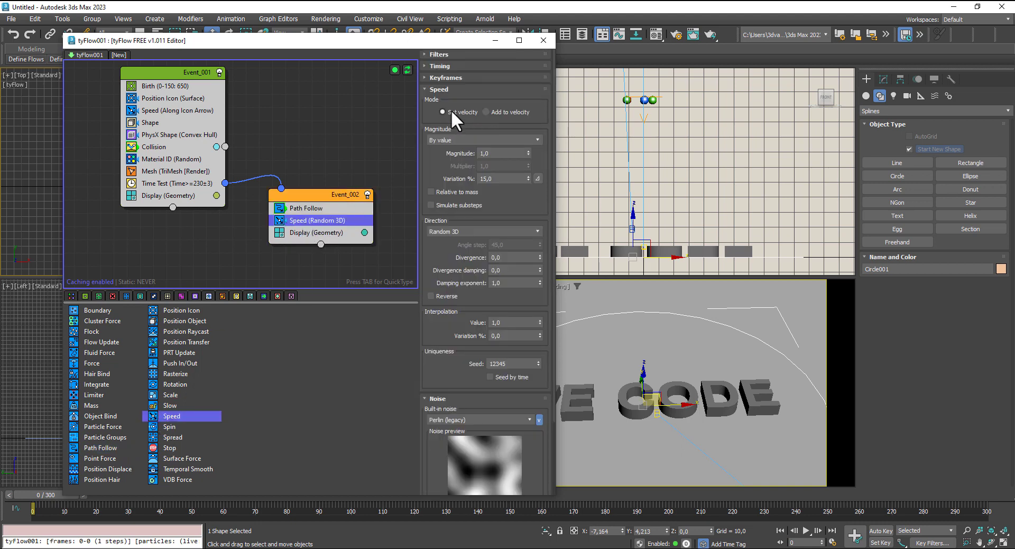
{"action": "double_click", "coordinate": [494, 153]}
{"action": "type", "text": "0"}
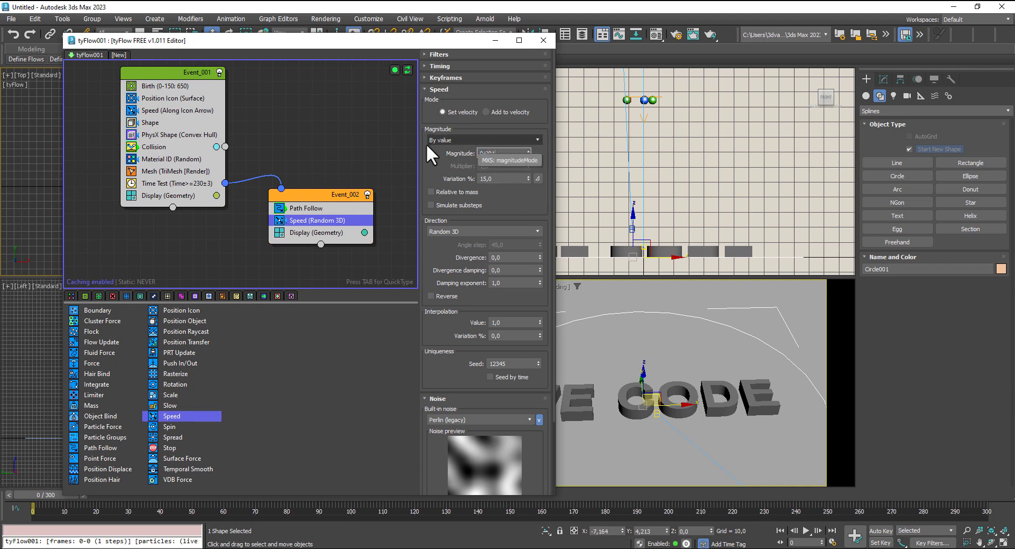
{"action": "type", "text": "1"}
{"action": "key", "text": "Return"}
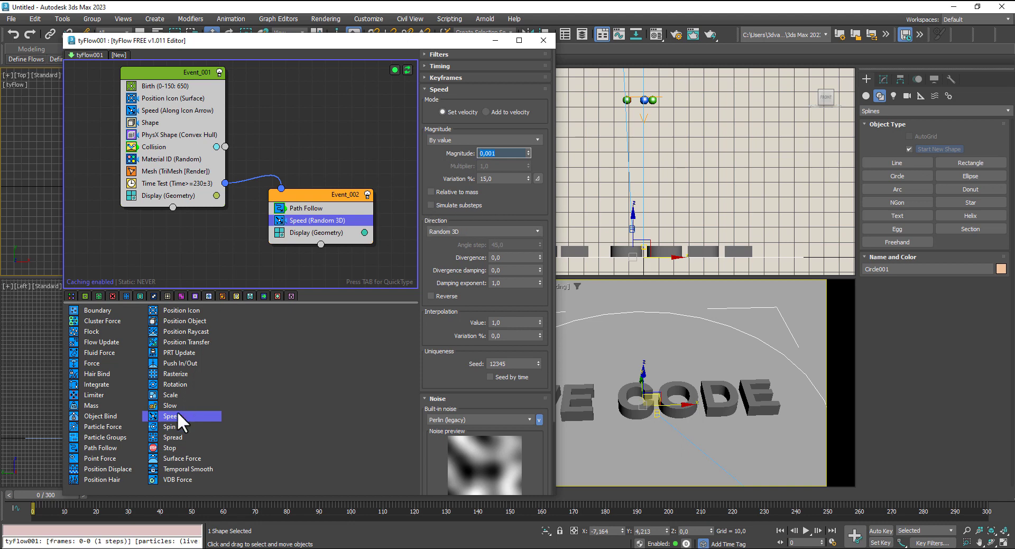
{"action": "left_click", "coordinate": [236, 296]}
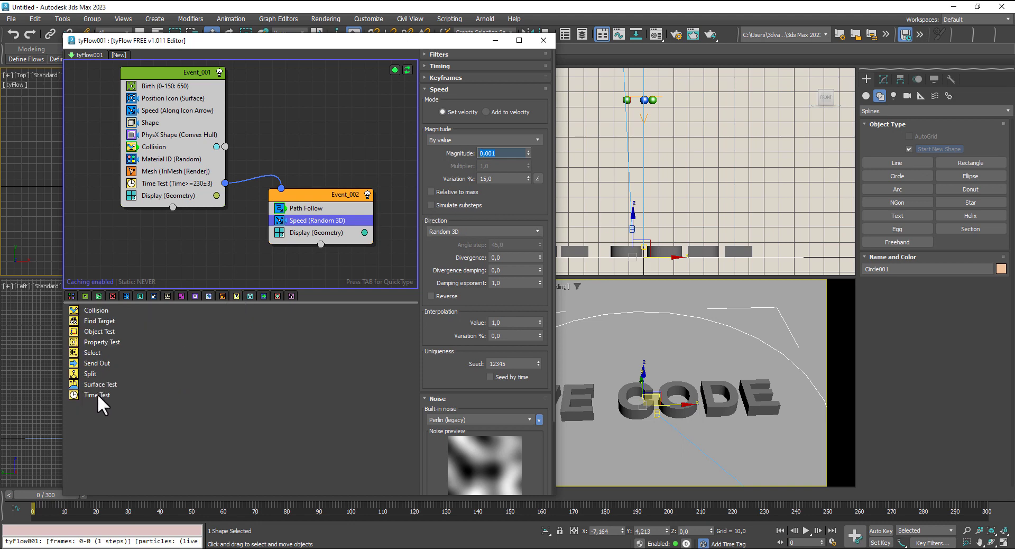
{"action": "left_click_drag", "start_coordinate": [97, 395], "coordinate": [305, 225]}
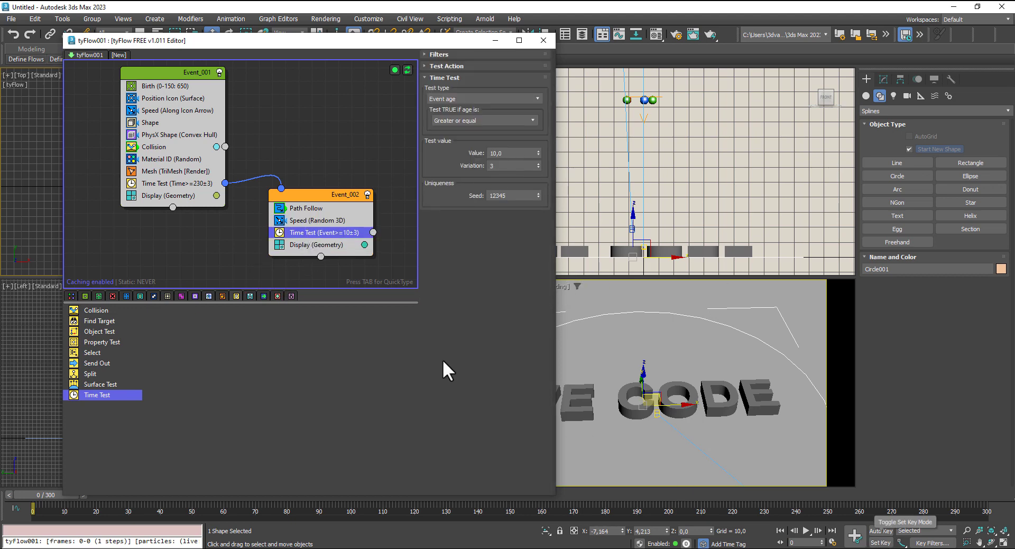
Create Event_003 with a Speed of magnitude 0 after Event_002's Time Test.
{"action": "left_click", "coordinate": [169, 183]}
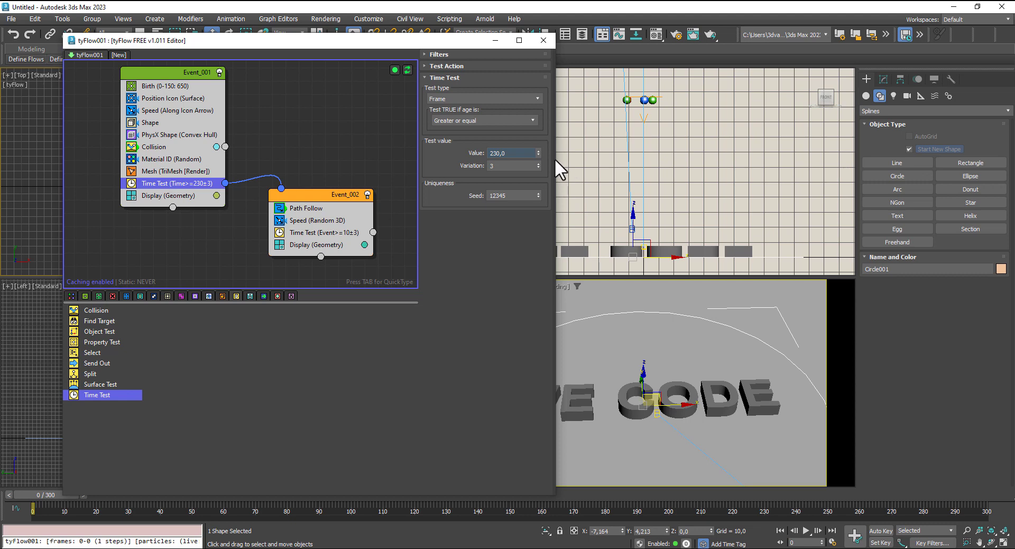
{"action": "left_click_drag", "start_coordinate": [517, 154], "coordinate": [468, 155]}
{"action": "middle_click_drag", "start_coordinate": [292, 243], "coordinate": [154, 201]}
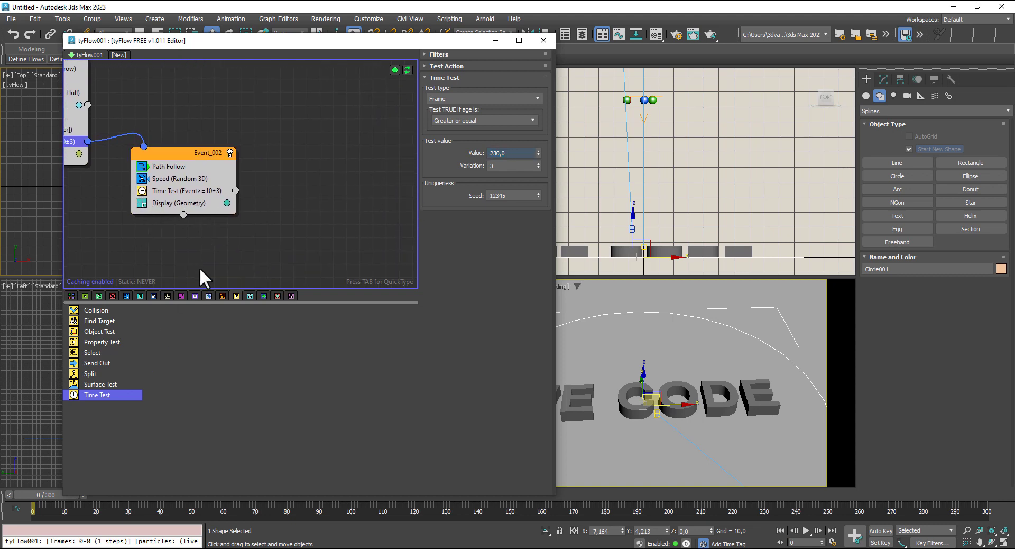
{"action": "left_click", "coordinate": [250, 296]}
{"action": "left_click", "coordinate": [127, 296]}
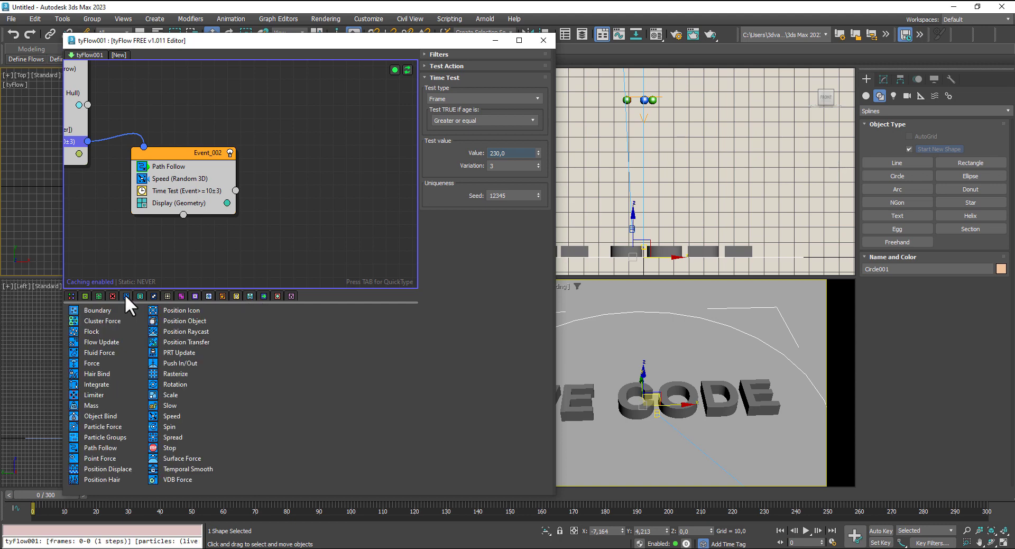
{"action": "mouse_move", "coordinate": [172, 417]}
{"action": "left_mouse_down"}
{"action": "mouse_move", "coordinate": [319, 221]}
{"action": "mouse_move", "coordinate": [301, 222]}
{"action": "left_mouse_up"}
{"action": "left_click_drag", "start_coordinate": [236, 190], "coordinate": [310, 218]}
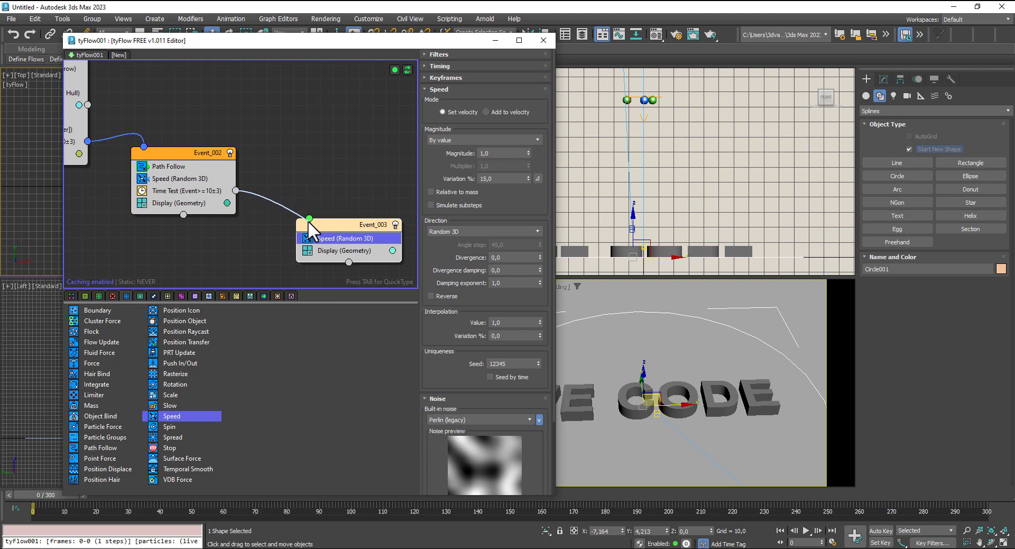
{"action": "left_click", "coordinate": [501, 153]}
{"action": "type", "text": "0"}
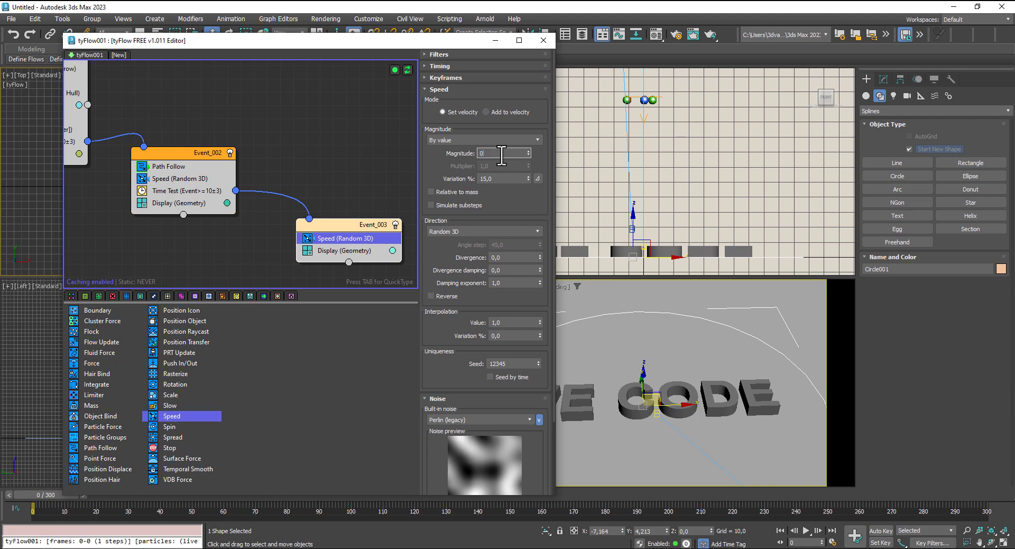
{"action": "key", "text": "Return"}
Change Event_001's Time Test frame value from 230 to 200.
{"action": "middle_click_drag", "start_coordinate": [192, 217], "coordinate": [288, 220]}
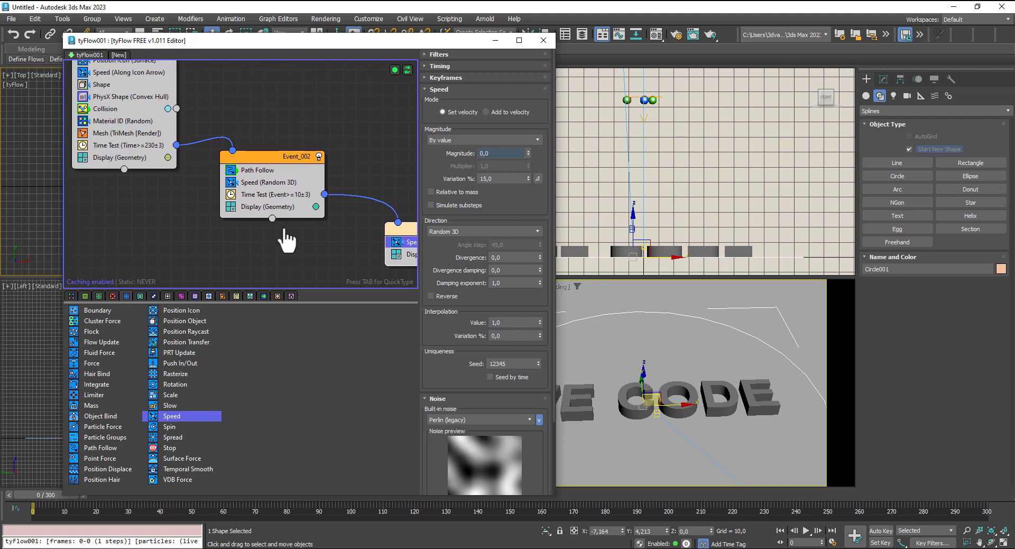
{"action": "left_click", "coordinate": [124, 146]}
{"action": "left_click", "coordinate": [514, 153]}
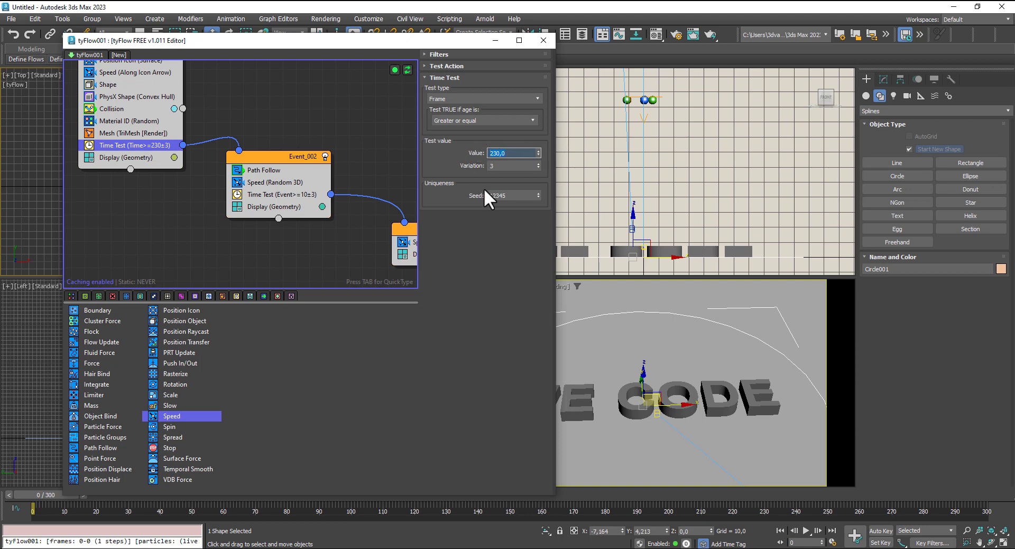
{"action": "type", "text": "20"}
{"action": "type", "text": "0"}
{"action": "key", "text": "Return"}
{"action": "middle_click_drag", "start_coordinate": [345, 252], "coordinate": [253, 204]}
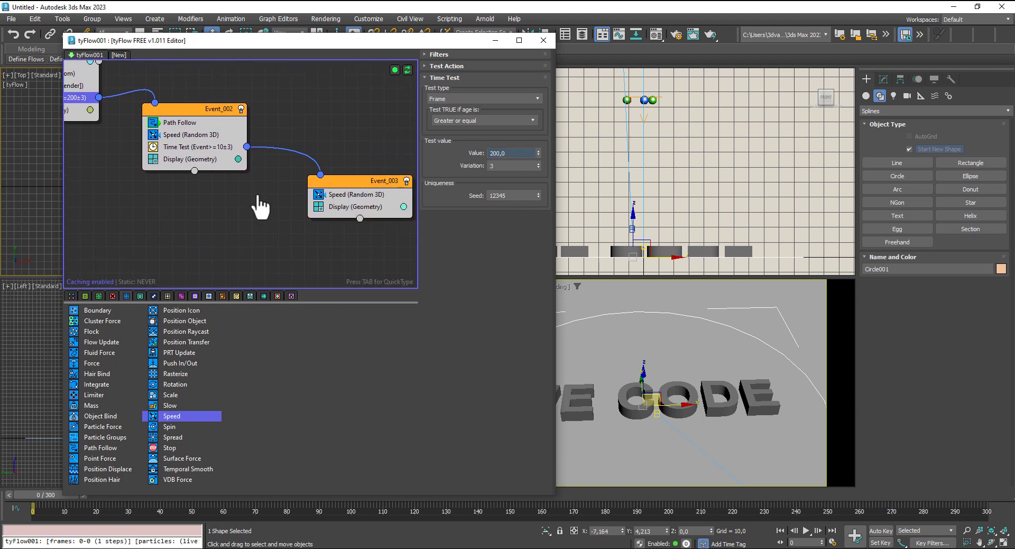
{"action": "left_click", "coordinate": [330, 195]}
Set Event_002's Time Test age value to 250.
{"action": "left_click", "coordinate": [199, 150]}
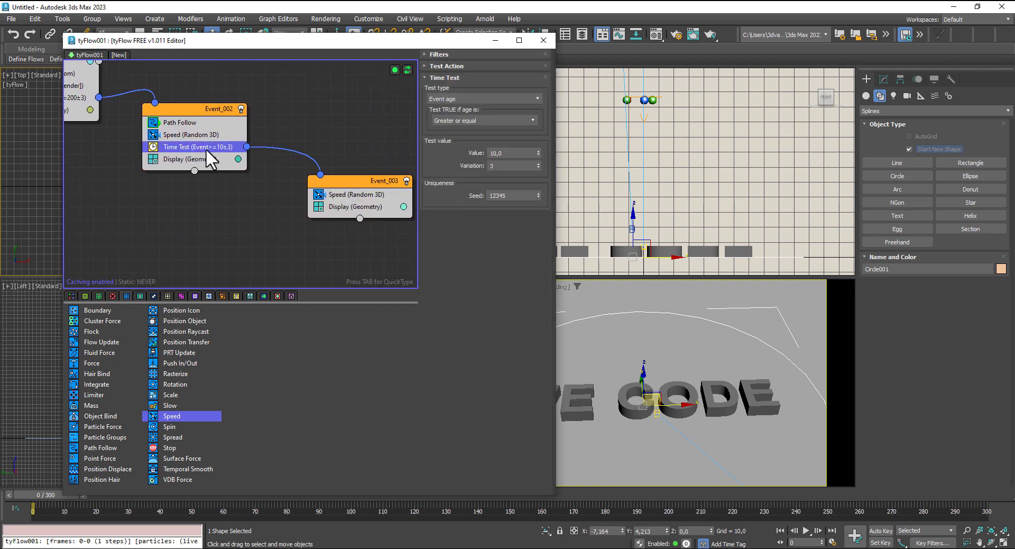
{"action": "double_click", "coordinate": [509, 152]}
{"action": "type", "text": "250"}
Make Event_002's Path Follow use the Circle001 spline as its path.
{"action": "left_click", "coordinate": [176, 122]}
{"action": "left_click", "coordinate": [464, 217]}
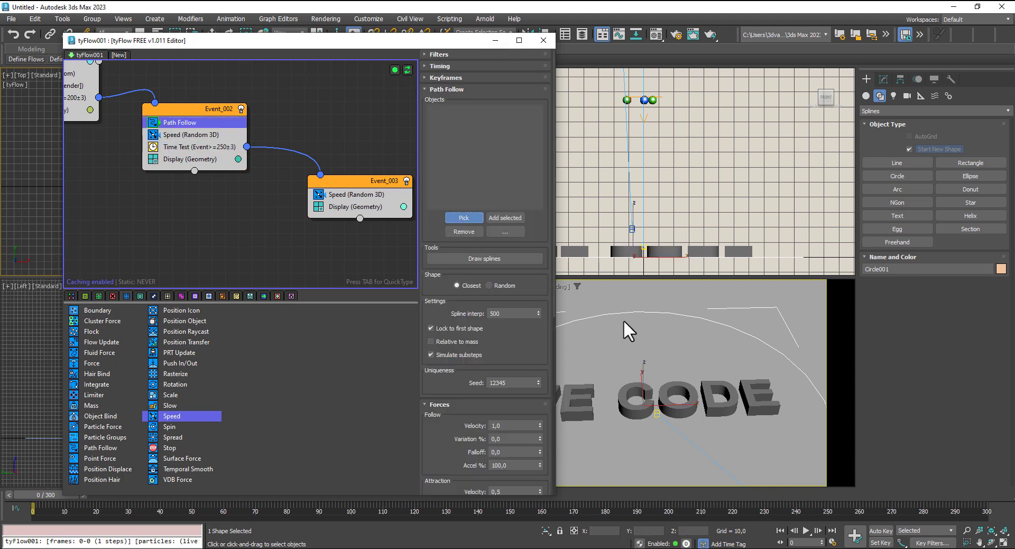
{"action": "left_click", "coordinate": [626, 315]}
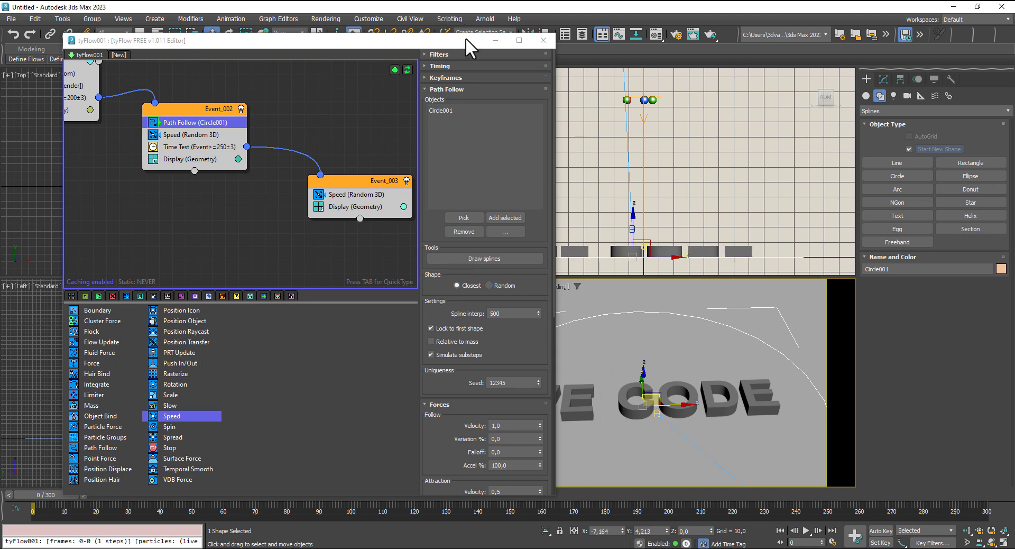
{"action": "left_click_drag", "start_coordinate": [466, 37], "coordinate": [148, 25]}
{"action": "right_click", "coordinate": [649, 351]}
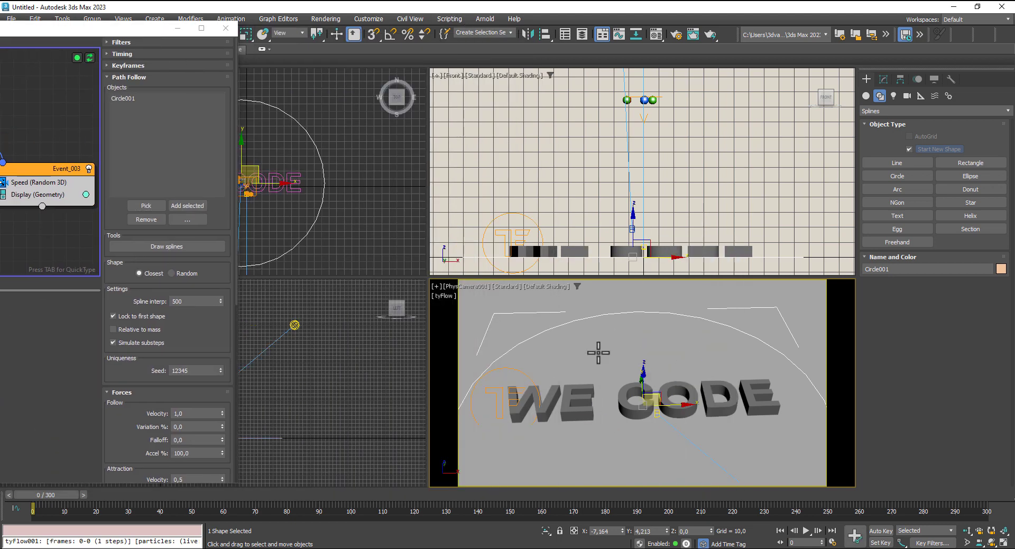
Switch the camera viewport to perspective, frame the WE CODE text, and play the simulation.
{"action": "key", "text": "p"}
{"action": "middle_click_drag", "start_coordinate": [670, 394], "coordinate": [641, 362]}
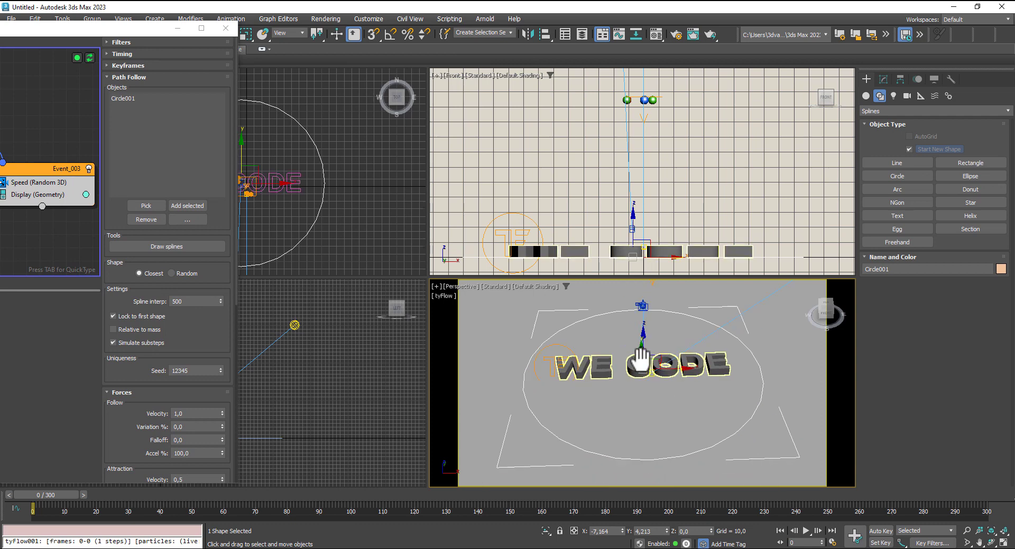
{"action": "left_click", "coordinate": [806, 531]}
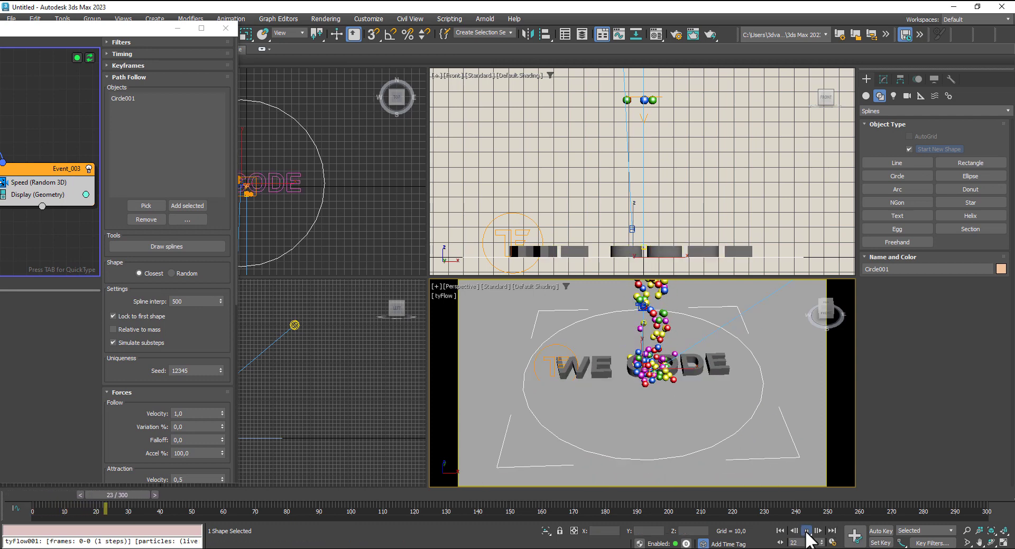
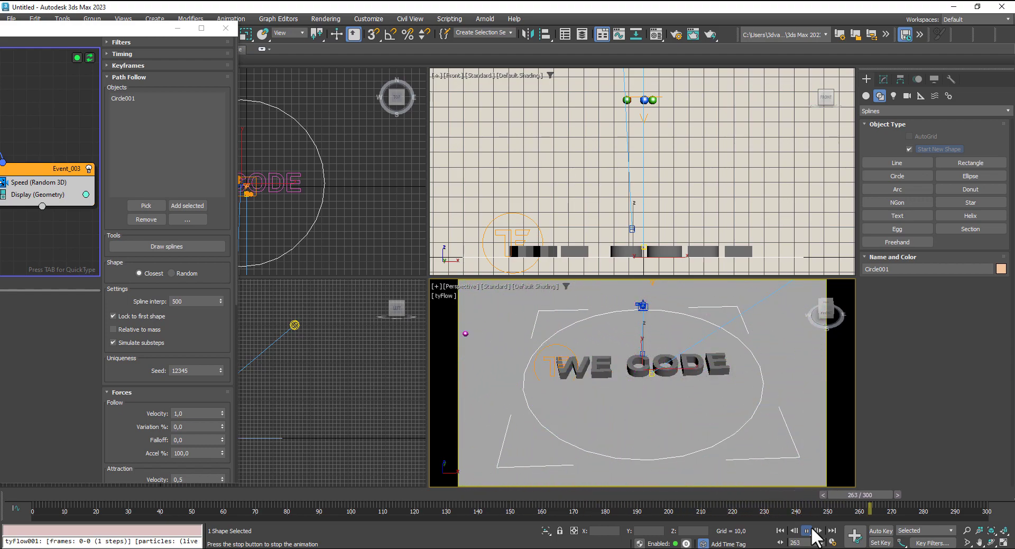
Stop the ball playback, close the tyFlow editor and select Plane001.
{"action": "left_click", "coordinate": [807, 530]}
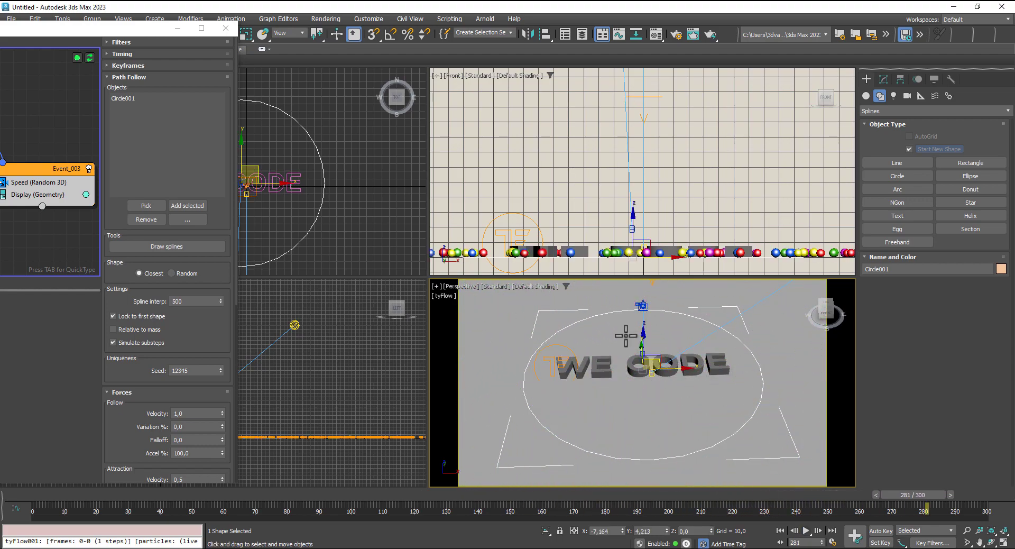
{"action": "left_click", "coordinate": [226, 28]}
{"action": "left_click", "coordinate": [672, 415]}
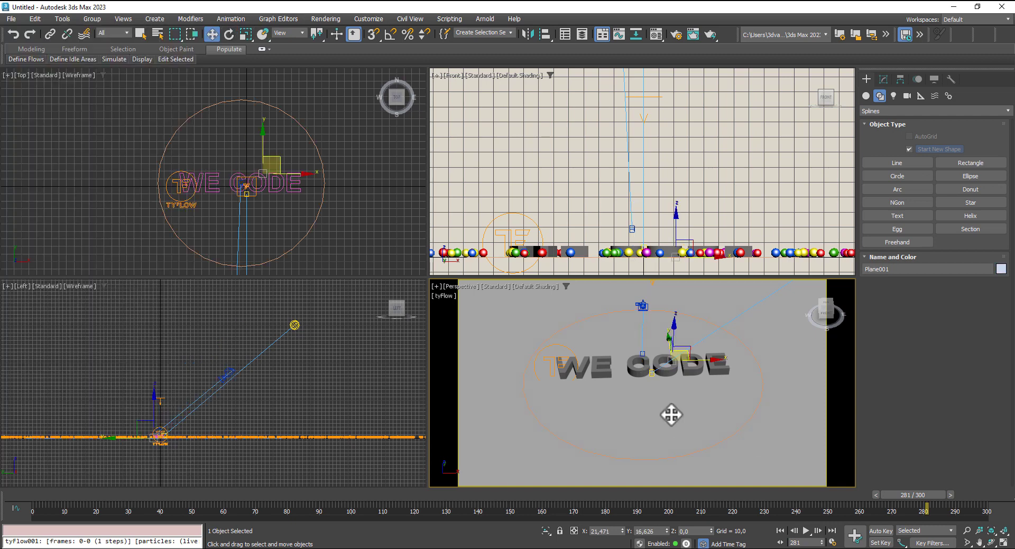
Switch the Perspective viewport to PhysCamera001 and orbit the camera slightly around the text.
{"action": "key", "text": "c"}
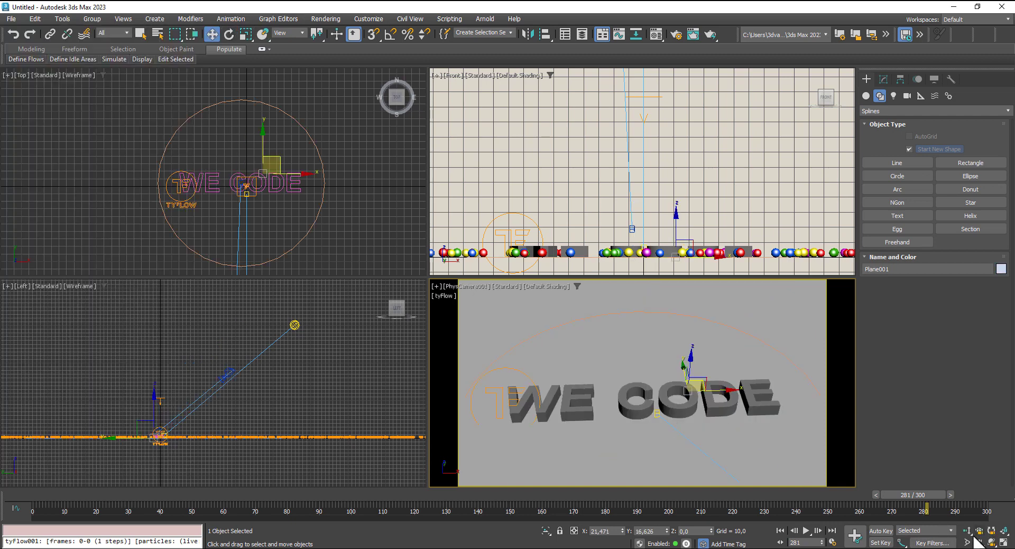
{"action": "left_click", "coordinate": [991, 542]}
{"action": "left_click_drag", "start_coordinate": [748, 442], "coordinate": [754, 444]}
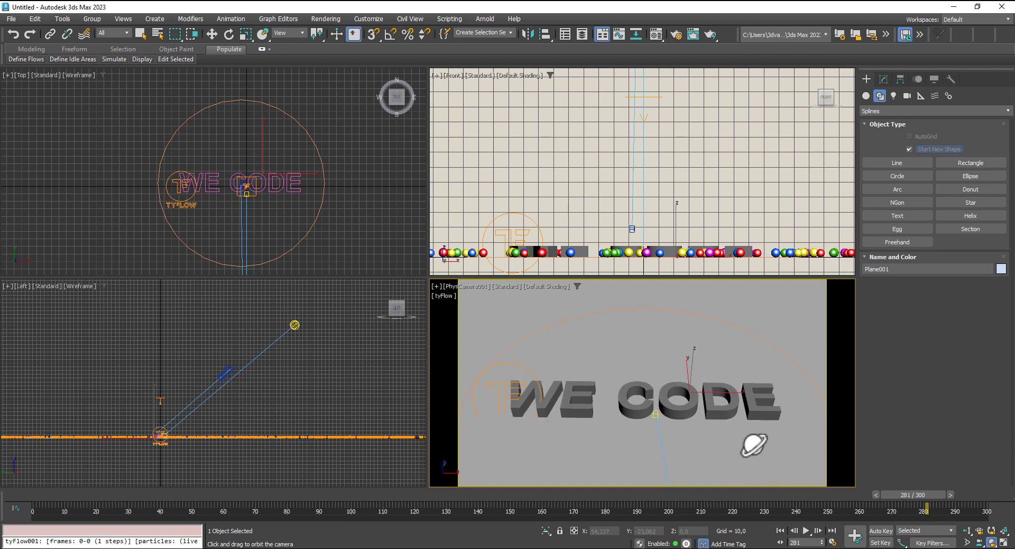
Play the ball simulation and recentre the Top viewport on the scene.
{"action": "left_click", "coordinate": [806, 531]}
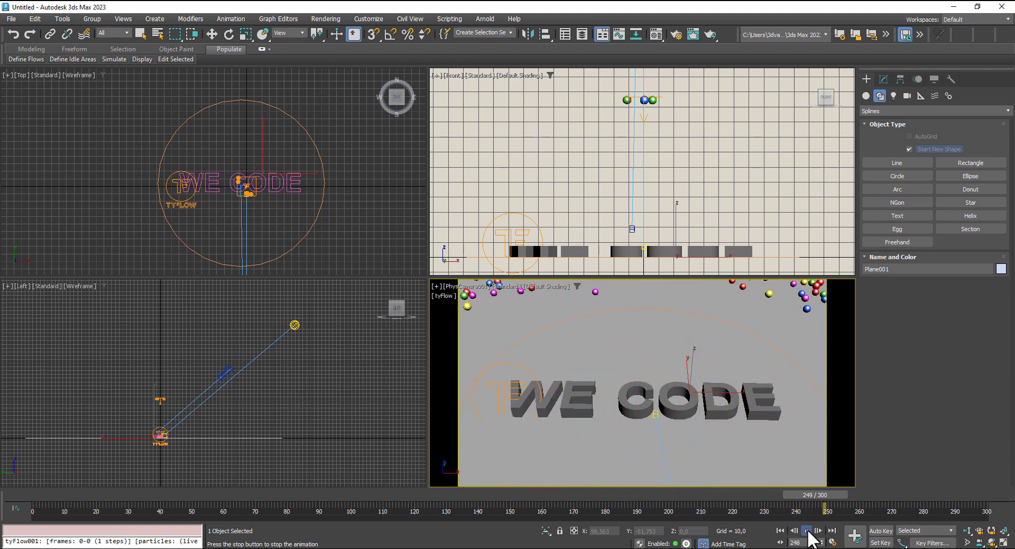
{"action": "scroll", "coordinate": [325, 150], "scroll_direction": "down", "scroll_amount": 4}
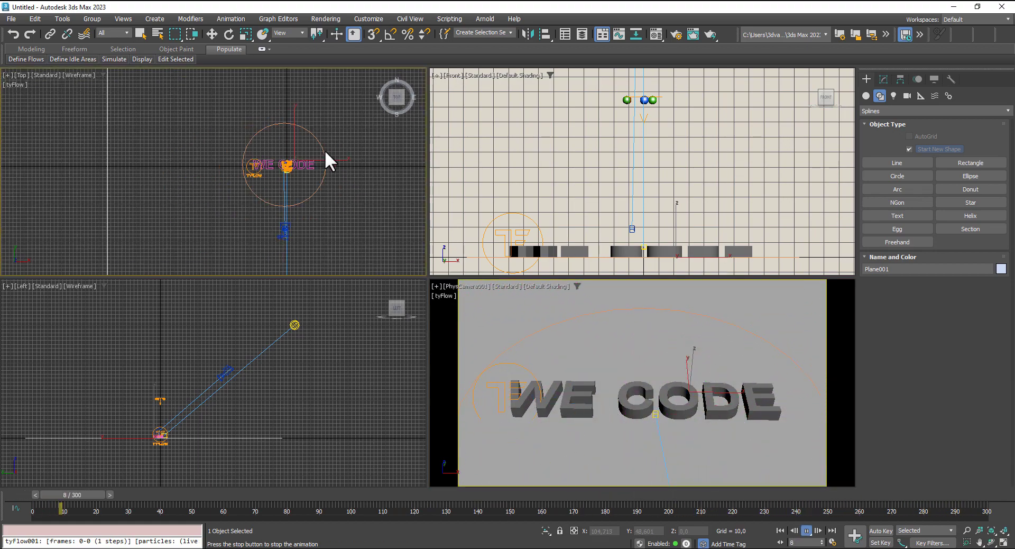
{"action": "scroll", "coordinate": [324, 154], "scroll_direction": "down", "scroll_amount": 2}
{"action": "scroll", "coordinate": [308, 155], "scroll_direction": "up", "scroll_amount": 3}
{"action": "scroll", "coordinate": [308, 156], "scroll_direction": "up", "scroll_amount": 2}
{"action": "mouse_move", "coordinate": [308, 155]}
{"action": "middle_mouse_down"}
{"action": "mouse_move", "coordinate": [221, 199]}
{"action": "mouse_move", "coordinate": [188, 202]}
{"action": "middle_mouse_up"}
{"action": "scroll", "coordinate": [188, 202], "scroll_direction": "down", "scroll_amount": 2}
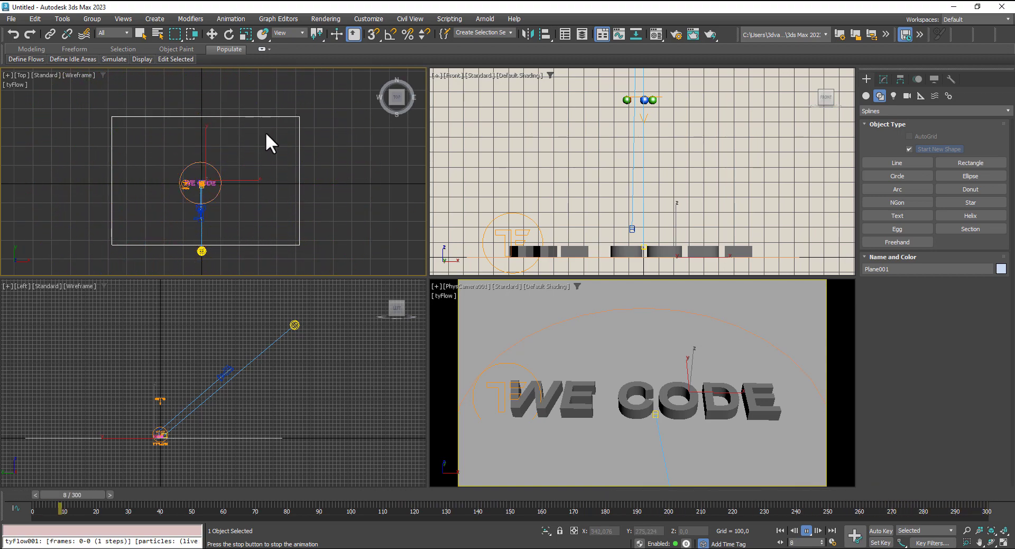
{"action": "scroll", "coordinate": [265, 131], "scroll_direction": "down", "scroll_amount": 3}
Play the simulation through to near the end of the animation, then stop.
{"action": "left_click", "coordinate": [807, 530]}
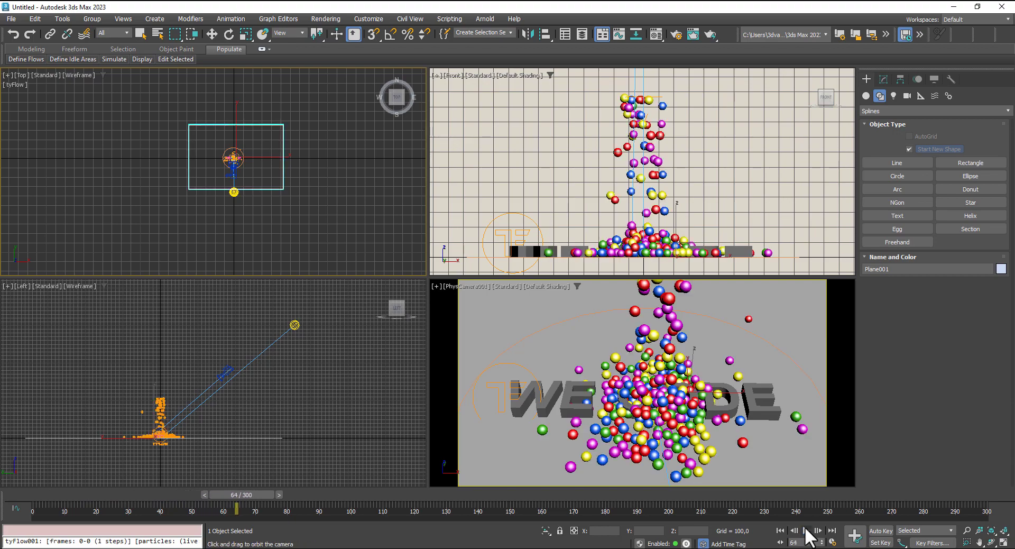
{"action": "key", "text": "w"}
{"action": "left_click", "coordinate": [806, 530]}
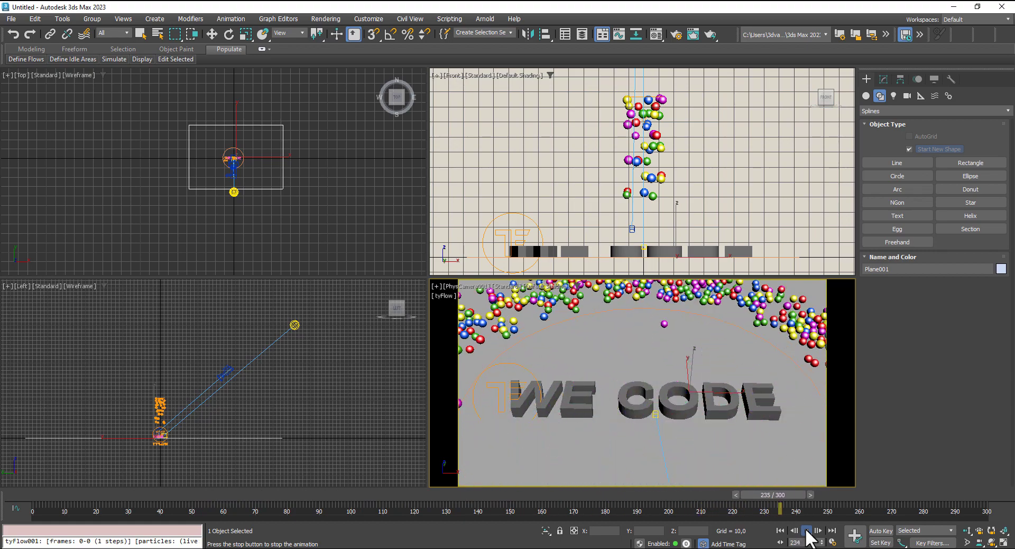
{"action": "left_click", "coordinate": [807, 530]}
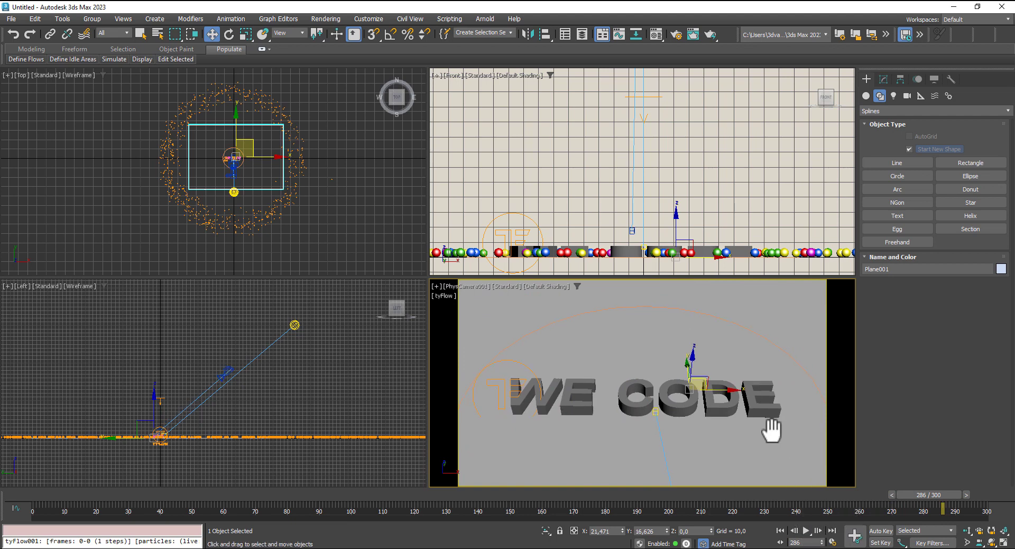
Set the current frame to 176 and render the camera view with Shift+Q.
{"action": "left_click", "coordinate": [563, 495]}
{"action": "left_click_drag", "start_coordinate": [563, 493], "coordinate": [593, 493]}
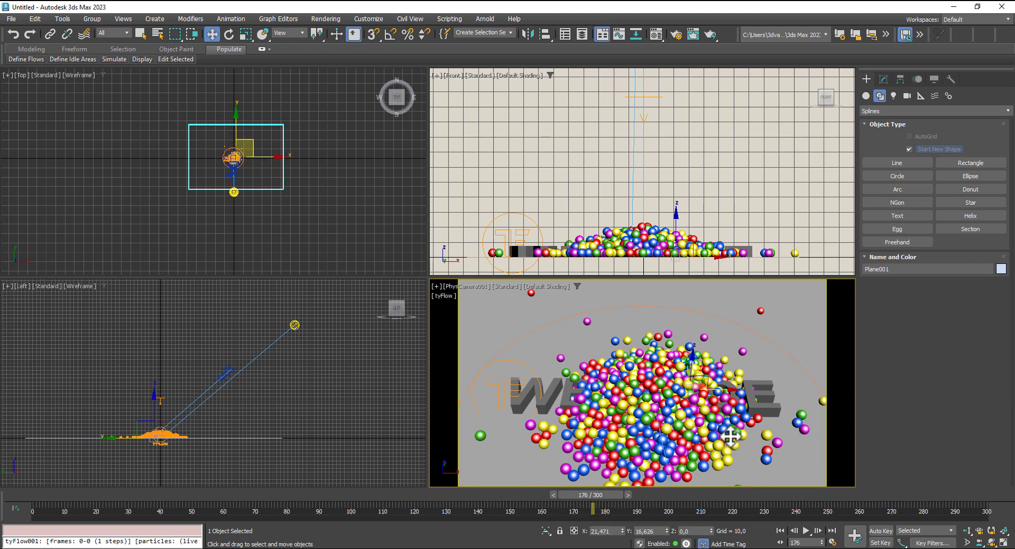
{"action": "key", "text": "shift+q"}
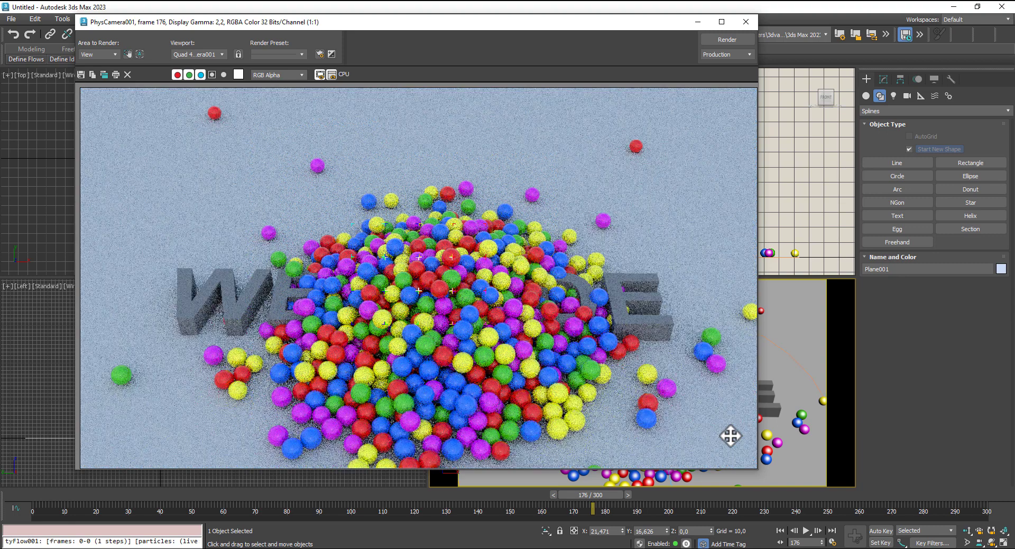
Close the Rendered Frame Window and the finished Rendering progress dialog, then open the Rendering menu.
{"action": "left_click", "coordinate": [750, 24]}
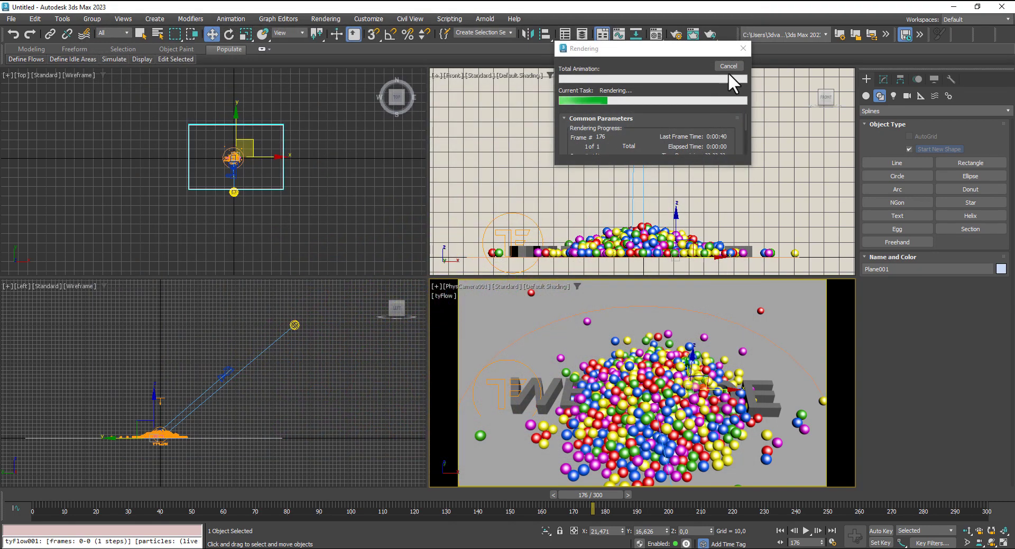
{"action": "left_click", "coordinate": [728, 66]}
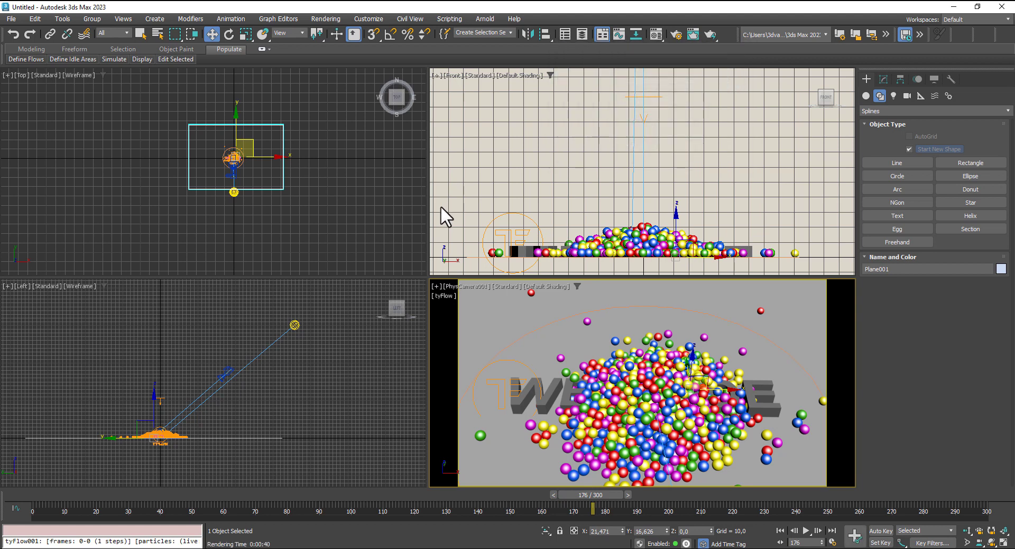
{"action": "left_click", "coordinate": [320, 19]}
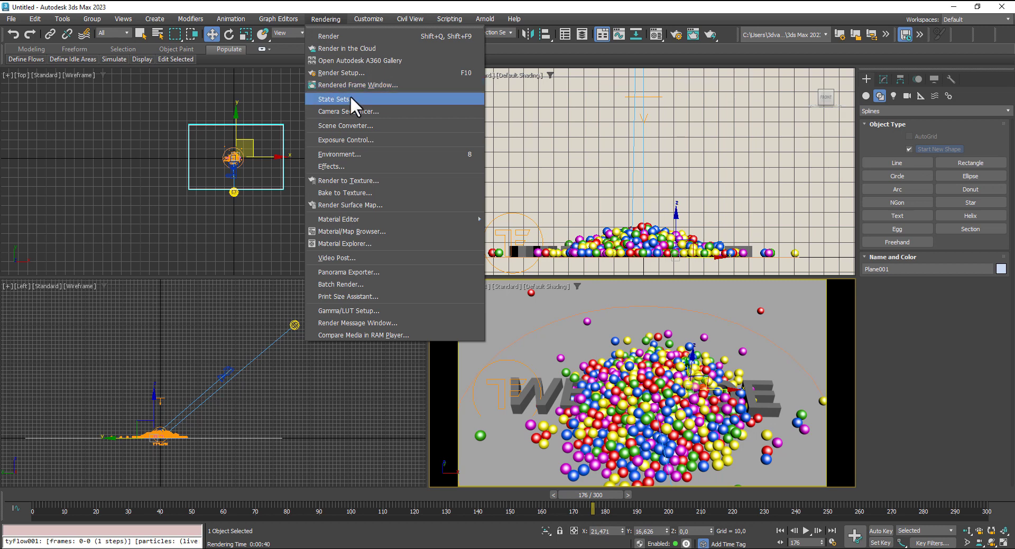
In Render Setup, set Time Output to Active Time Segment, frames 0 to 300.
{"action": "left_click", "coordinate": [348, 73]}
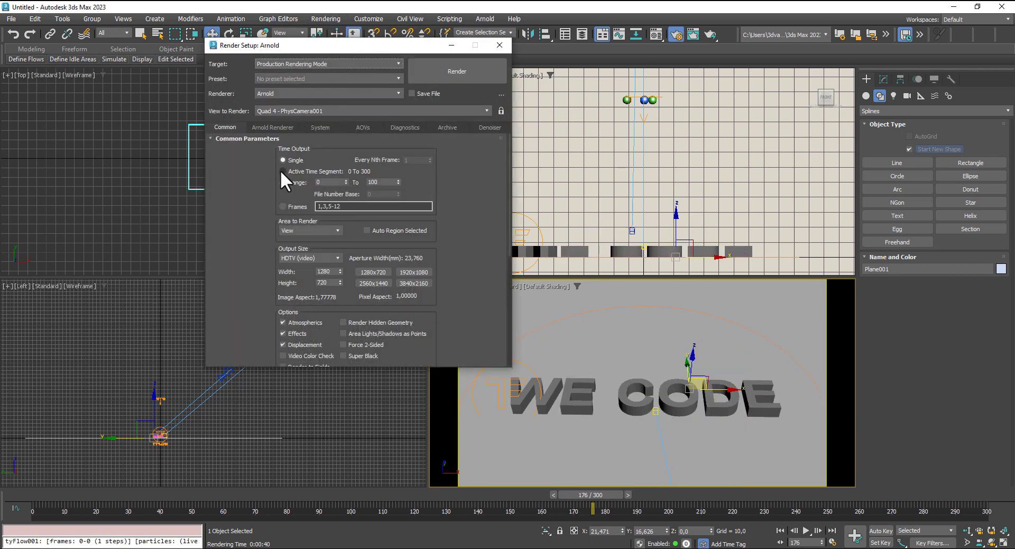
{"action": "left_click", "coordinate": [282, 170]}
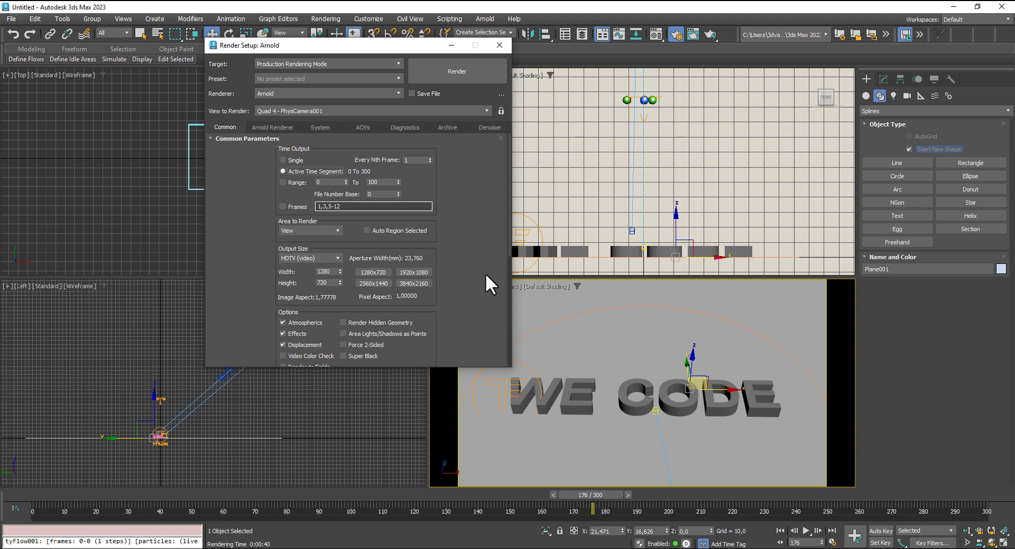
{"action": "left_click_drag", "start_coordinate": [485, 276], "coordinate": [518, 109]}
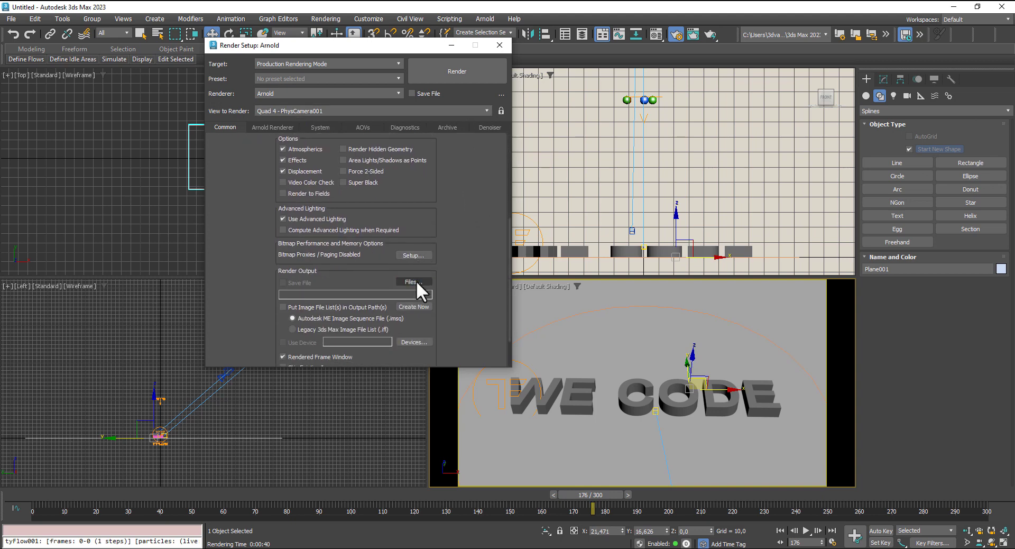
{"action": "left_click", "coordinate": [417, 281]}
Use File > Save As to save the scene under the name TyflowFX-1.
{"action": "left_click", "coordinate": [11, 19]}
{"action": "left_click", "coordinate": [31, 113]}
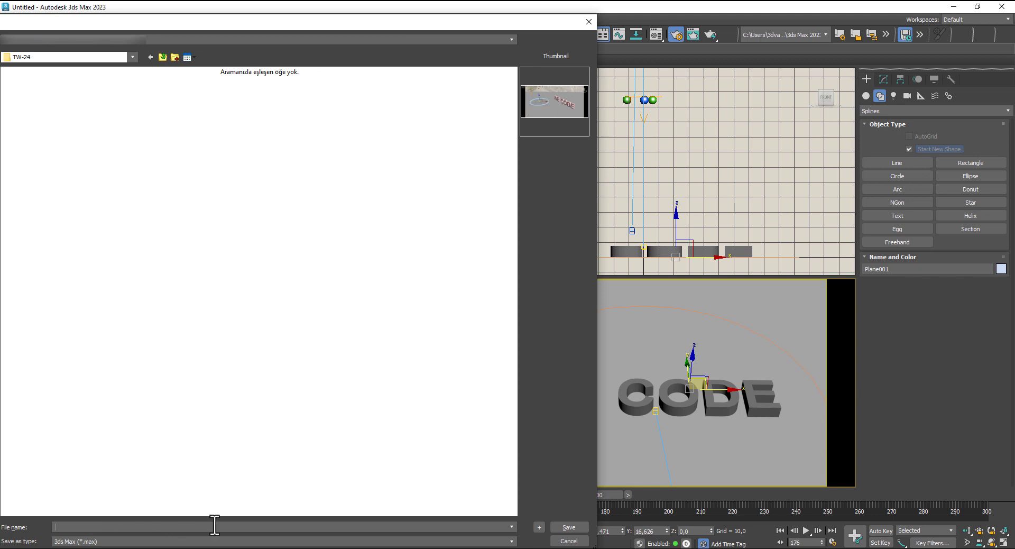
{"action": "type", "text": "Tyfl"}
{"action": "type", "text": "ow-1"}
{"action": "type", "text": "FX-1"}
{"action": "left_click", "coordinate": [570, 527]}
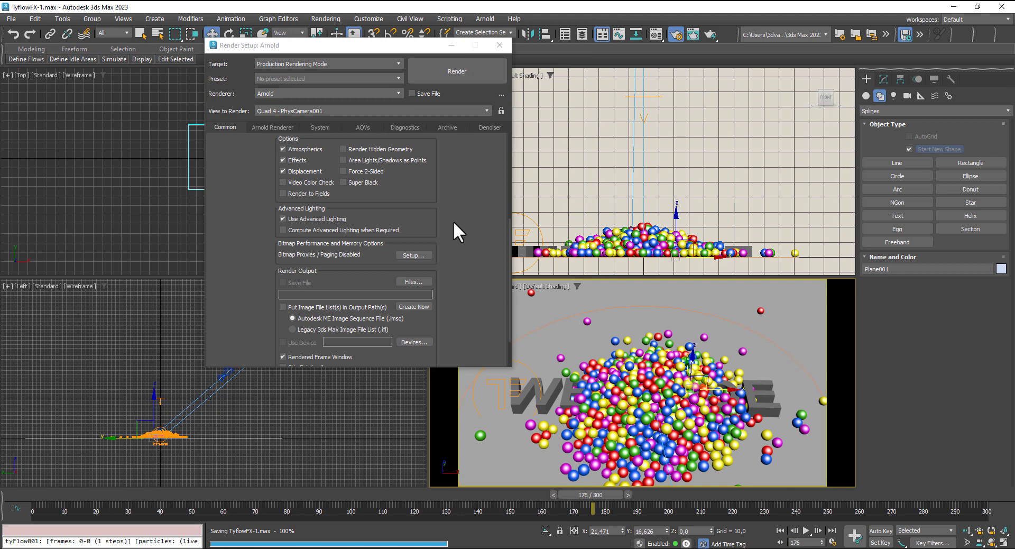
{"action": "scroll", "coordinate": [423, 243], "scroll_direction": "down", "scroll_amount": 2}
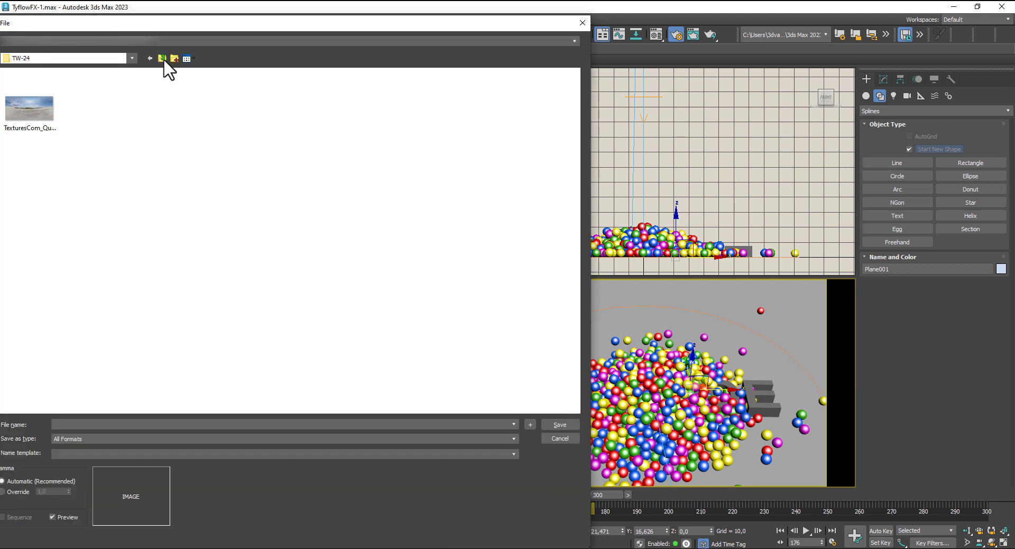
Create a new folder named TyflowFX1-Render and open it.
{"action": "left_click", "coordinate": [175, 58]}
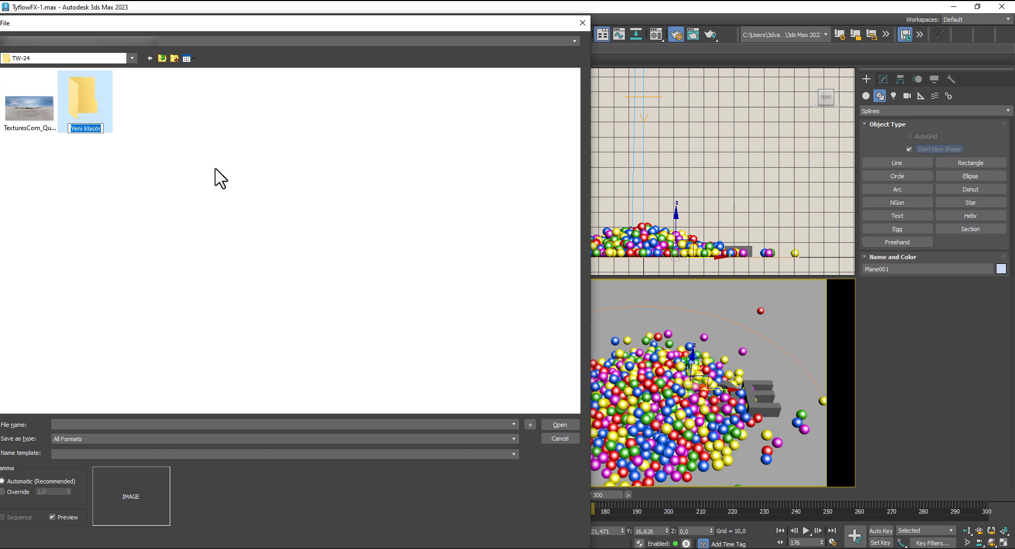
{"action": "type", "text": "TyflowFX1-"}
{"action": "type", "text": "RENDER"}
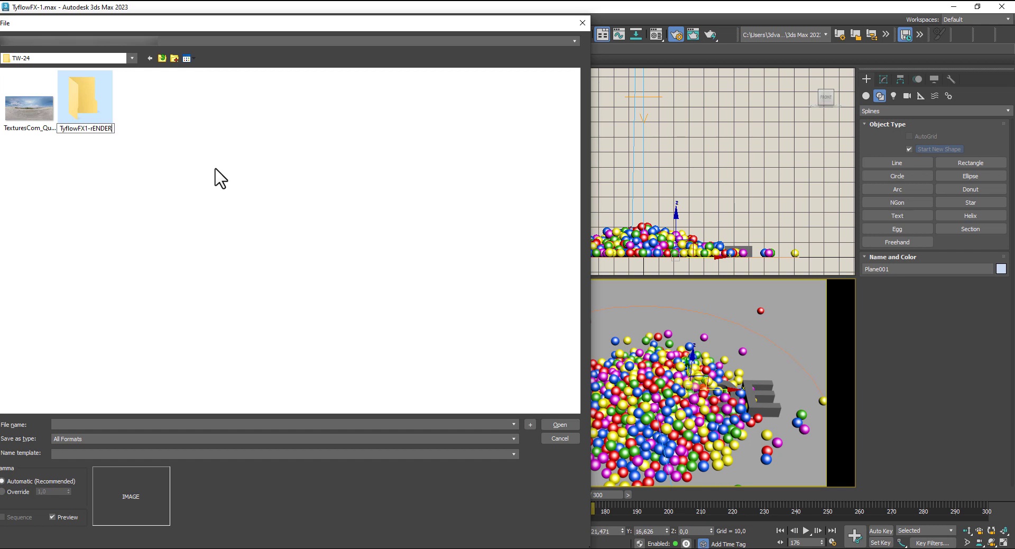
{"action": "left_click_drag", "start_coordinate": [113, 129], "coordinate": [95, 129]}
{"action": "type", "text": "E"}
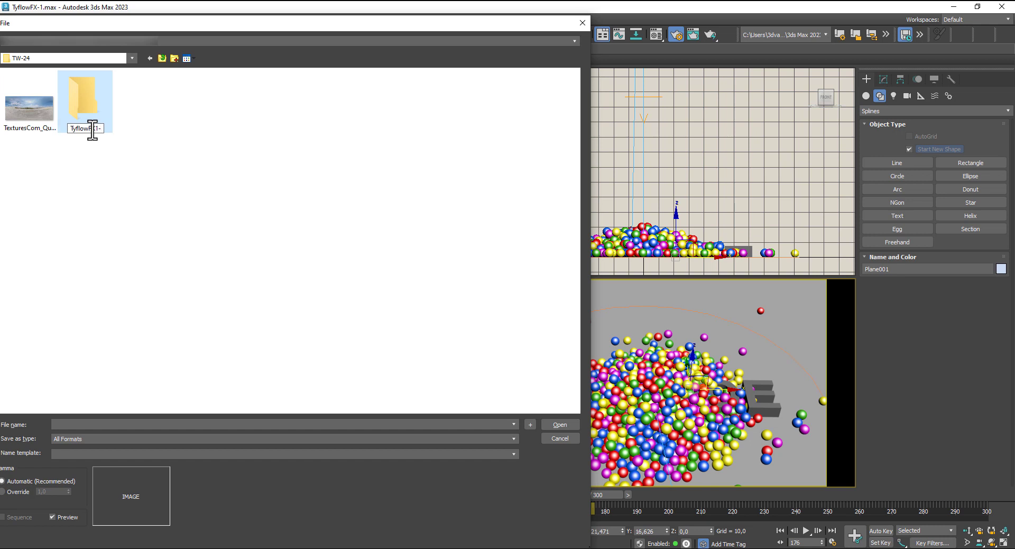
{"action": "type", "text": "nder"}
{"action": "key", "text": "Return"}
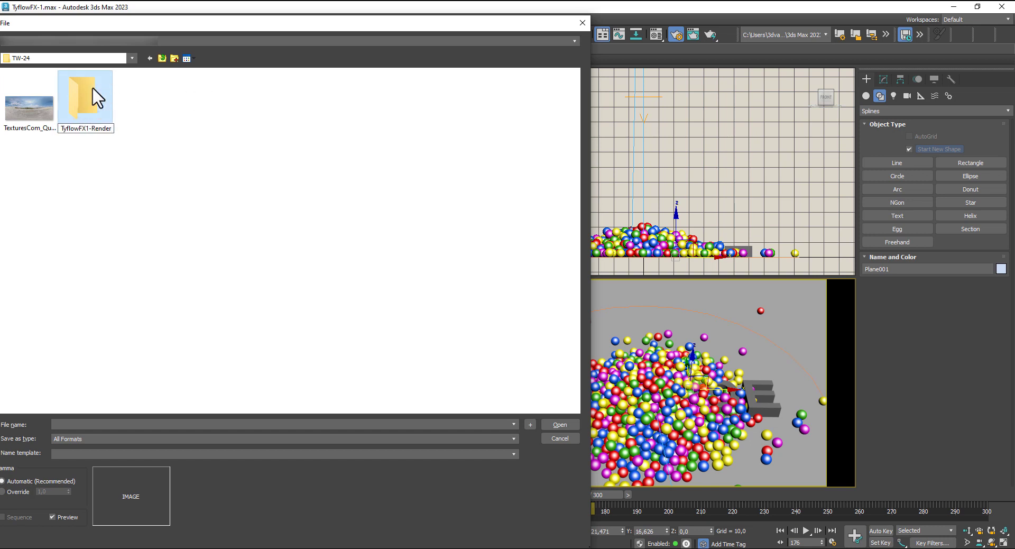
{"action": "double_click", "coordinate": [95, 98]}
Set the output to TyflowFX.png with RGB 48-bit and alpha, then start rendering.
{"action": "left_click", "coordinate": [80, 439]}
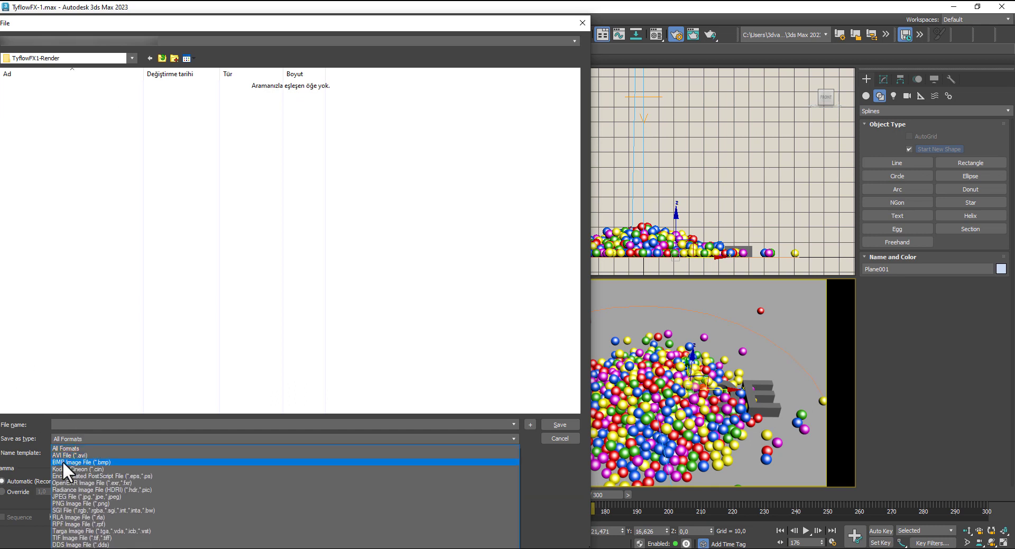
{"action": "left_click", "coordinate": [79, 504]}
{"action": "type", "text": "TyflowFX"}
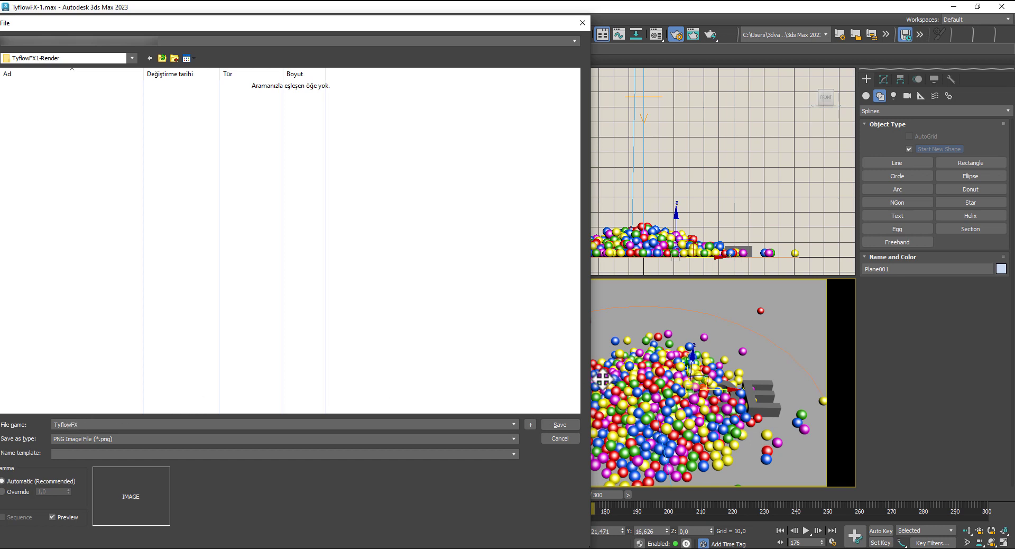
{"action": "left_click", "coordinate": [562, 424]}
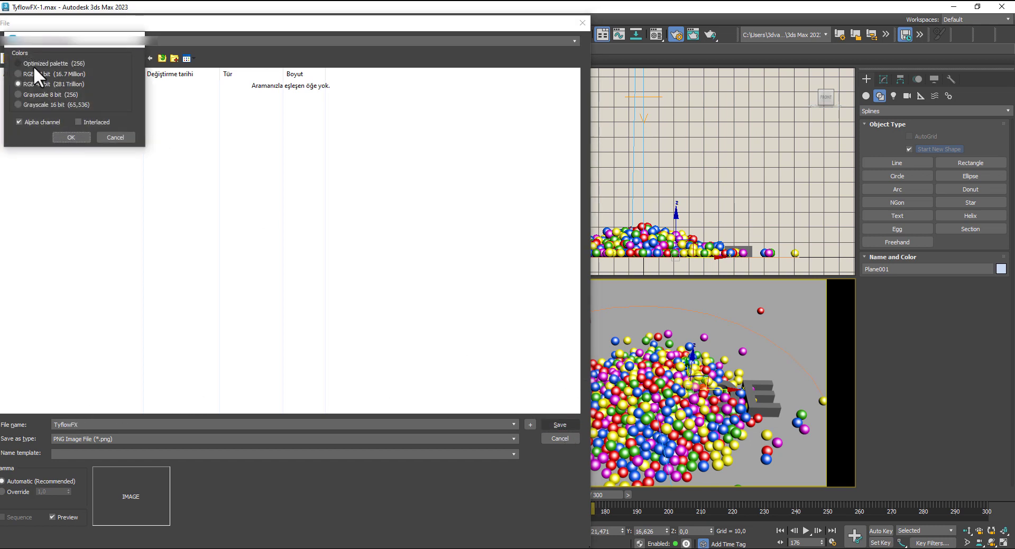
{"action": "left_click", "coordinate": [81, 139]}
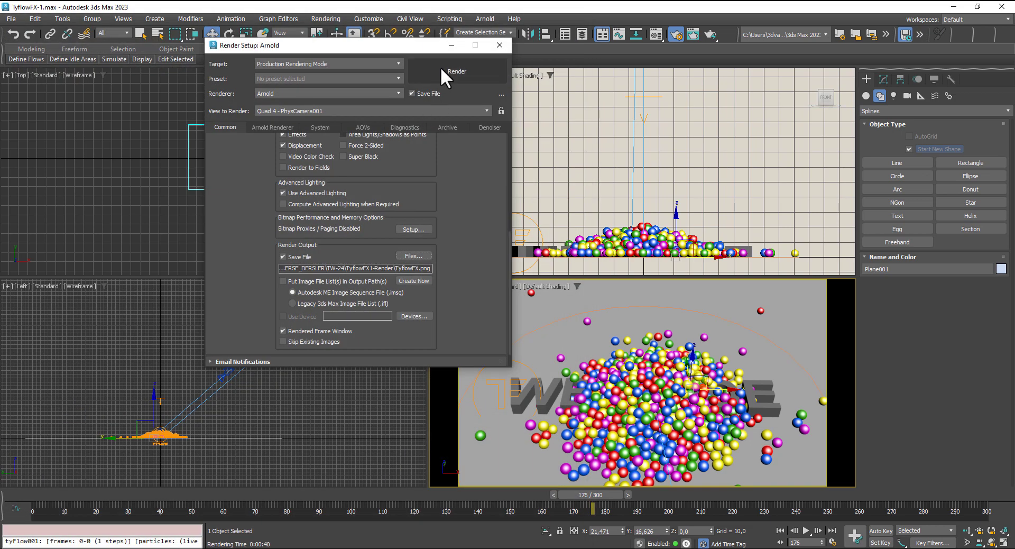
{"action": "left_click", "coordinate": [444, 72]}
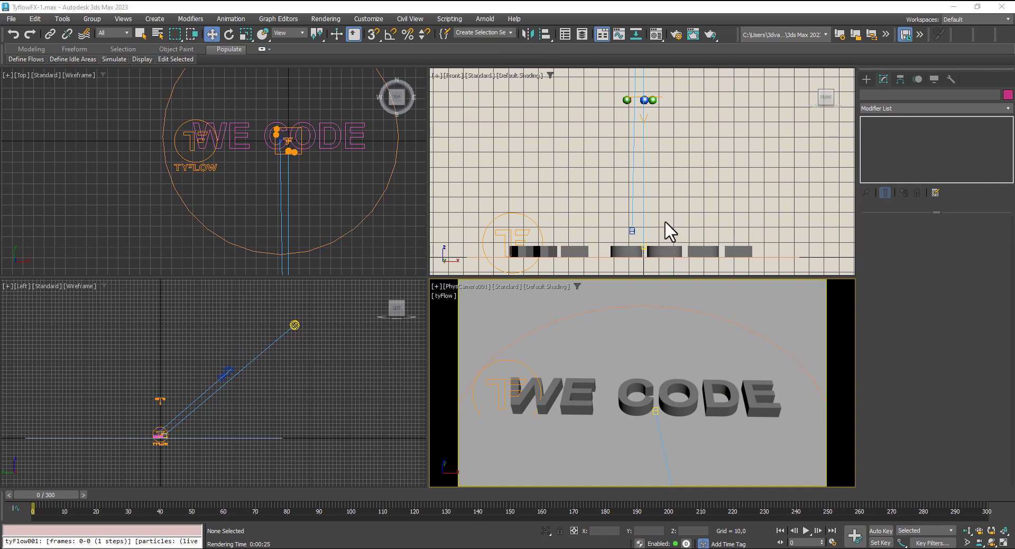
Clone the WE CODE text below the original and scale the copy down uniformly.
{"action": "left_click", "coordinate": [338, 136]}
{"action": "left_click_drag", "start_coordinate": [282, 107], "coordinate": [275, 142]}
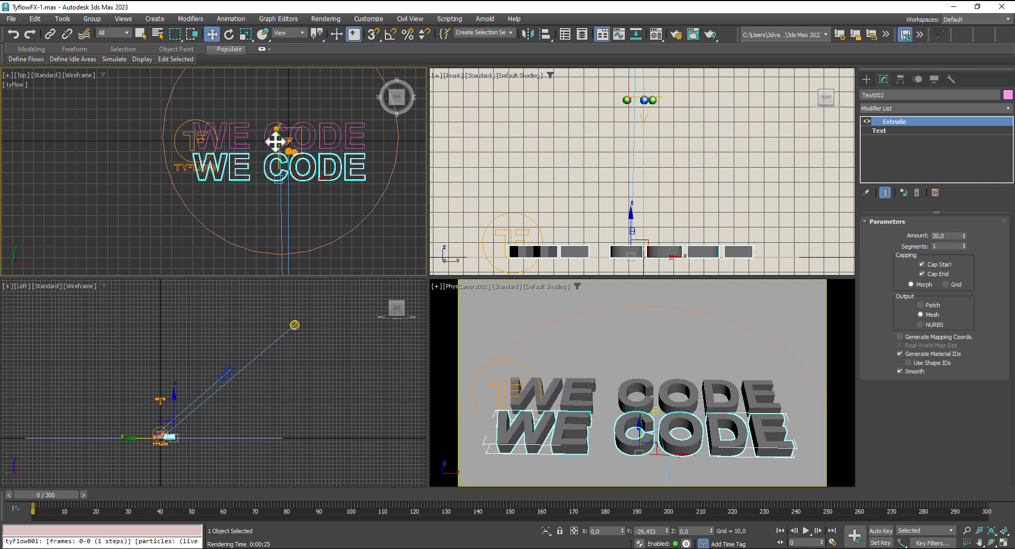
{"action": "left_click", "coordinate": [516, 323]}
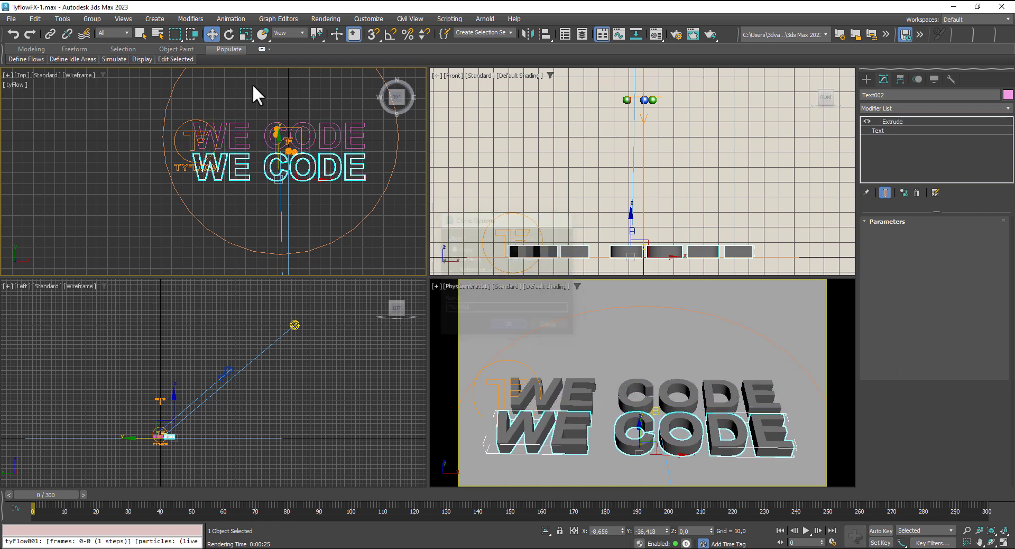
{"action": "left_click", "coordinate": [244, 33]}
{"action": "left_click_drag", "start_coordinate": [275, 165], "coordinate": [292, 215]}
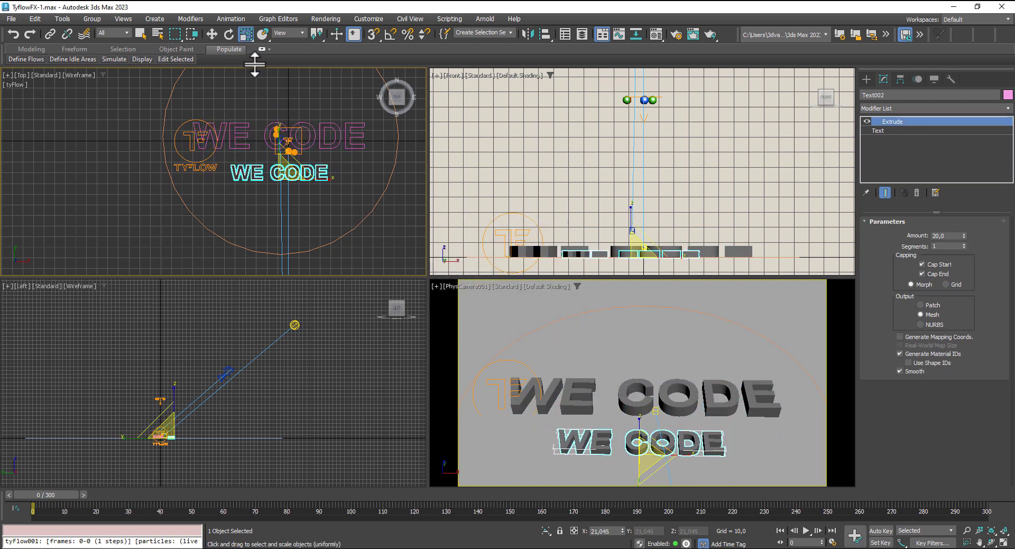
{"action": "left_click", "coordinate": [211, 33]}
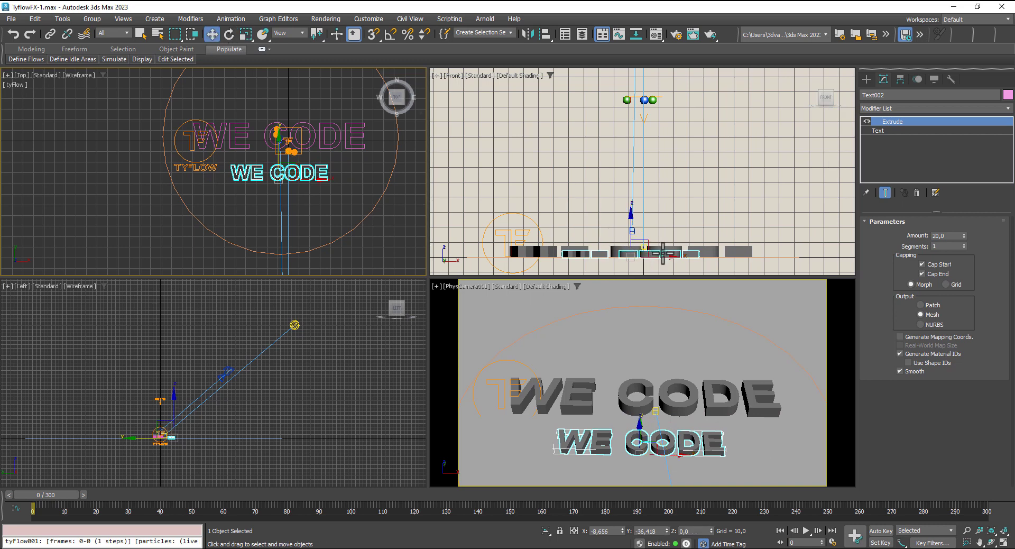
Change the copy's text to 'platform', move it under WE CODE and thin its extrusion.
{"action": "left_click", "coordinate": [887, 129]}
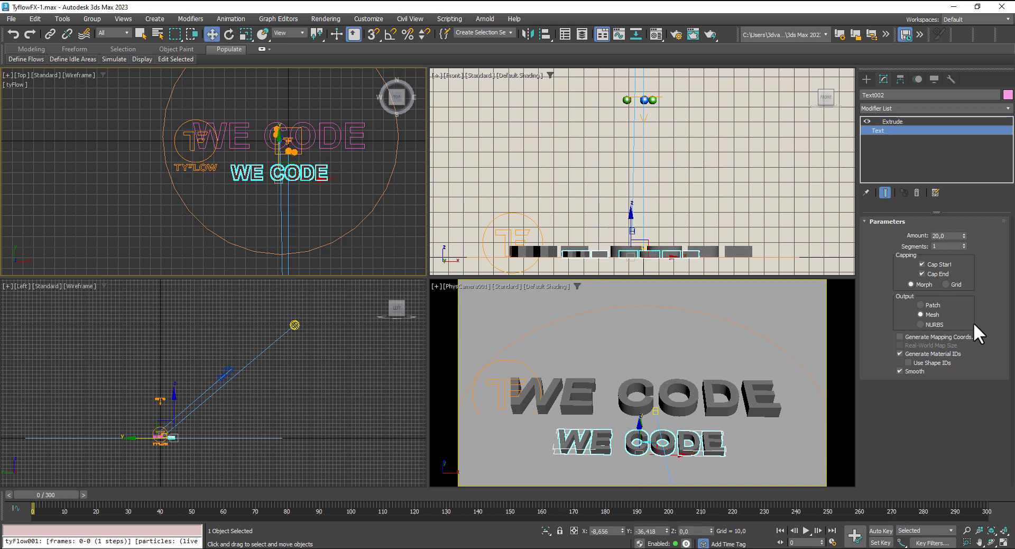
{"action": "left_click_drag", "start_coordinate": [930, 323], "coordinate": [875, 323]}
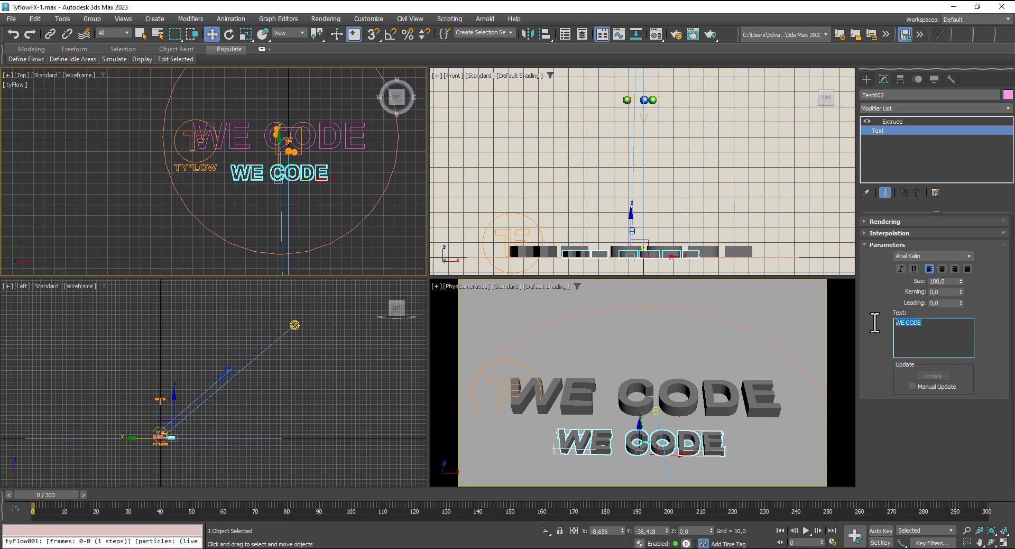
{"action": "type", "text": "pla"}
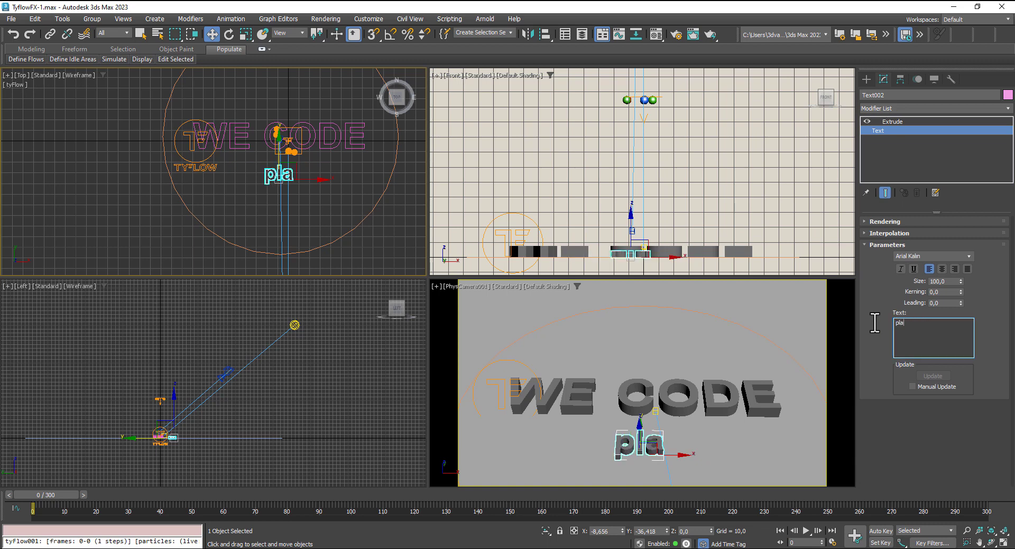
{"action": "type", "text": "tform"}
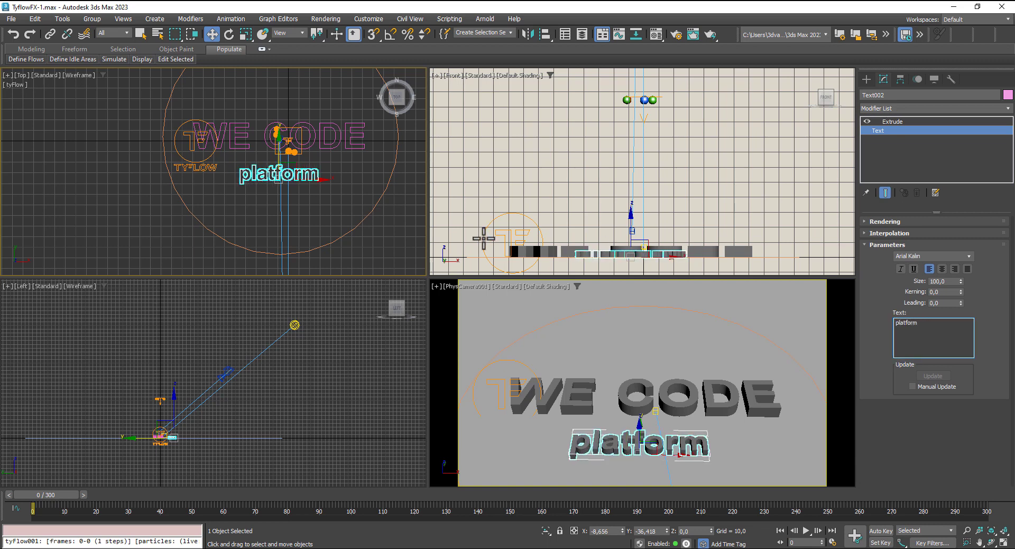
{"action": "right_click", "coordinate": [318, 174]}
{"action": "left_click_drag", "start_coordinate": [308, 177], "coordinate": [355, 185]}
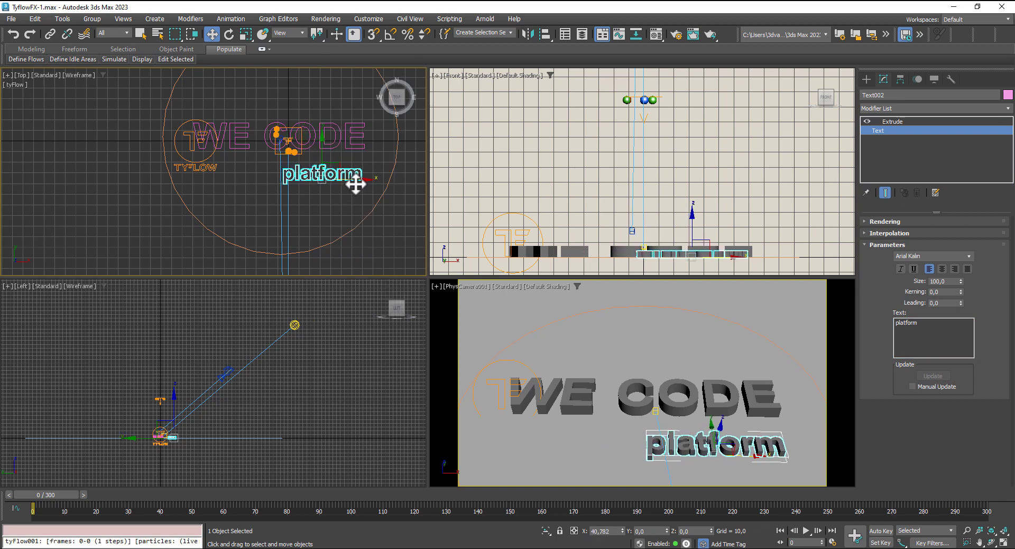
{"action": "left_click_drag", "start_coordinate": [324, 150], "coordinate": [325, 132]}
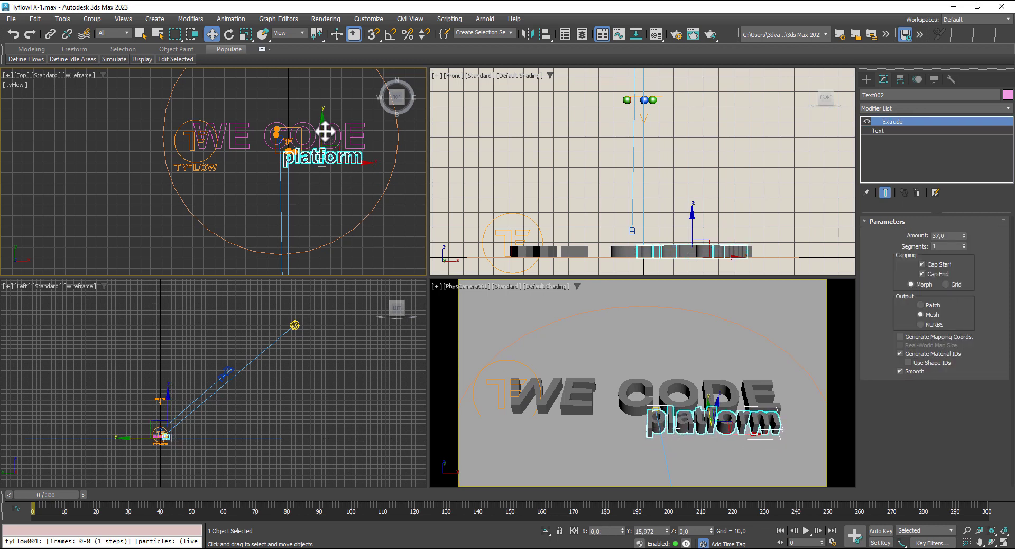
{"action": "left_click_drag", "start_coordinate": [963, 235], "coordinate": [970, 272]}
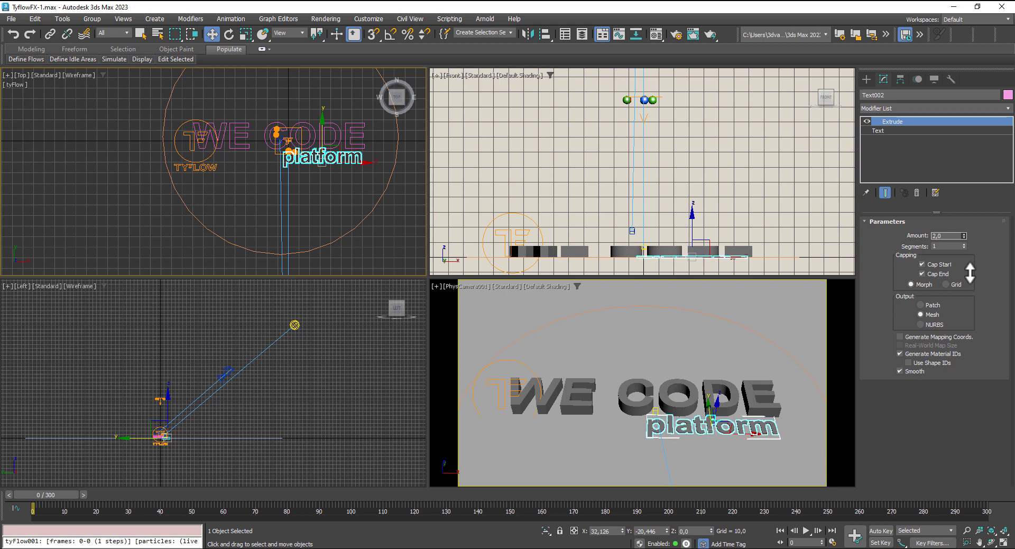
Nudge the platform text slightly right and down into place beneath WE CODE.
{"action": "left_click", "coordinate": [668, 186]}
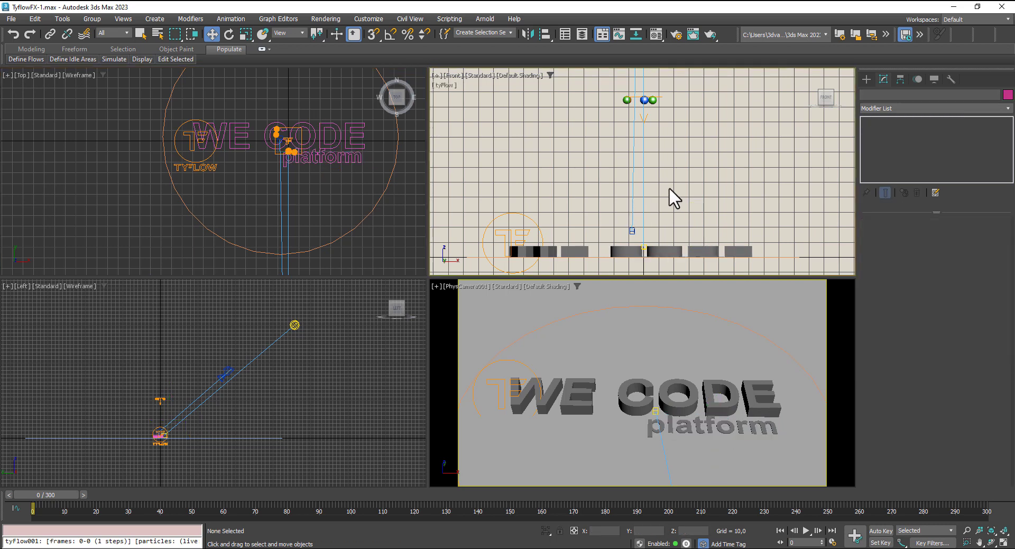
{"action": "left_click", "coordinate": [707, 426]}
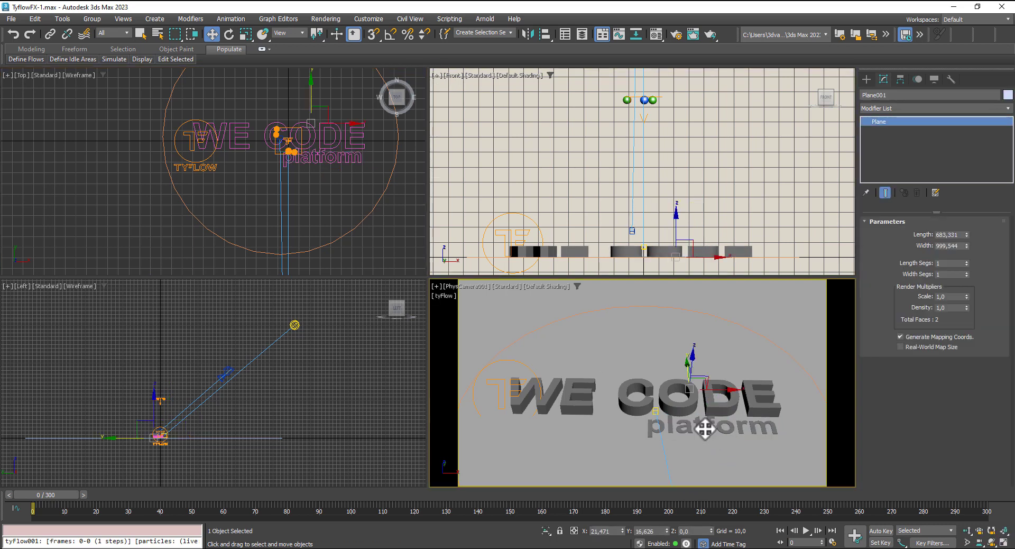
{"action": "left_click", "coordinate": [312, 157]}
{"action": "left_click_drag", "start_coordinate": [336, 146], "coordinate": [338, 149]}
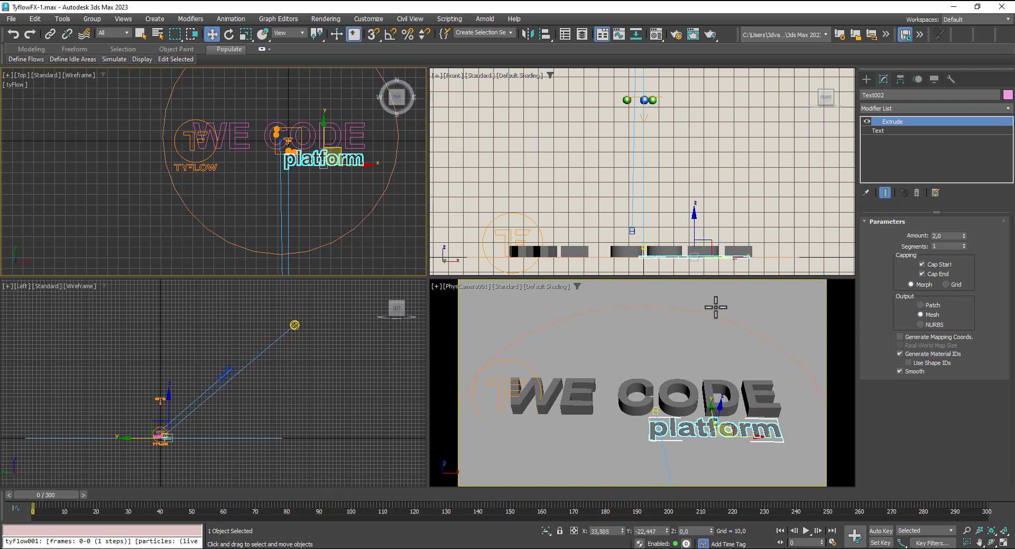
{"action": "left_click", "coordinate": [332, 188]}
{"action": "left_click", "coordinate": [333, 159]}
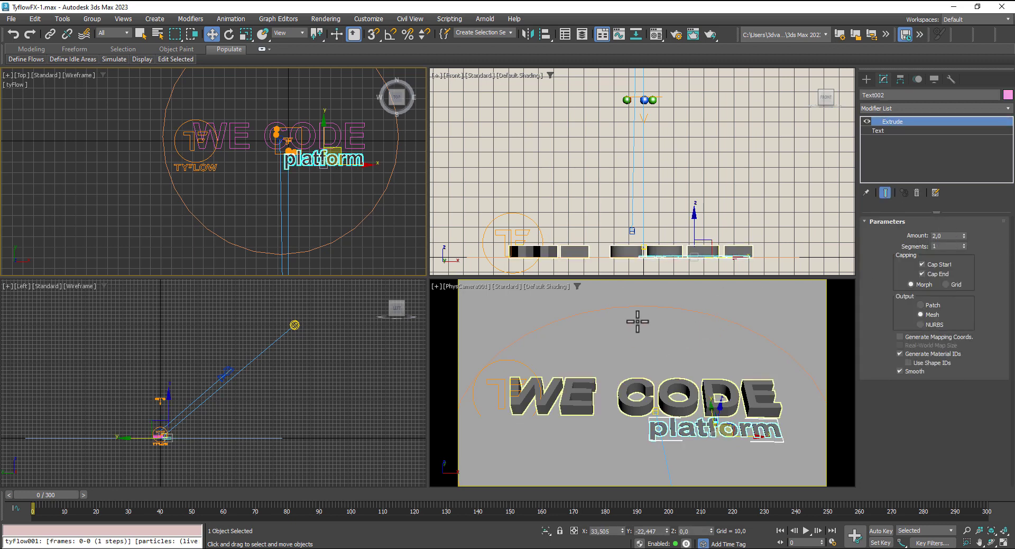
{"action": "left_click", "coordinate": [373, 354]}
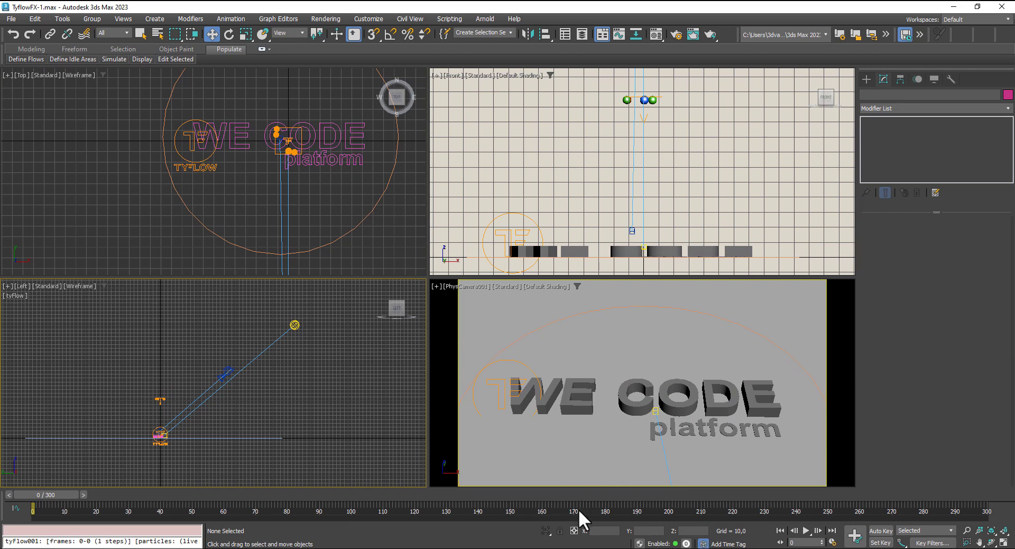
Set the platform text's Extrude Amount to 1.
{"action": "left_click", "coordinate": [521, 213]}
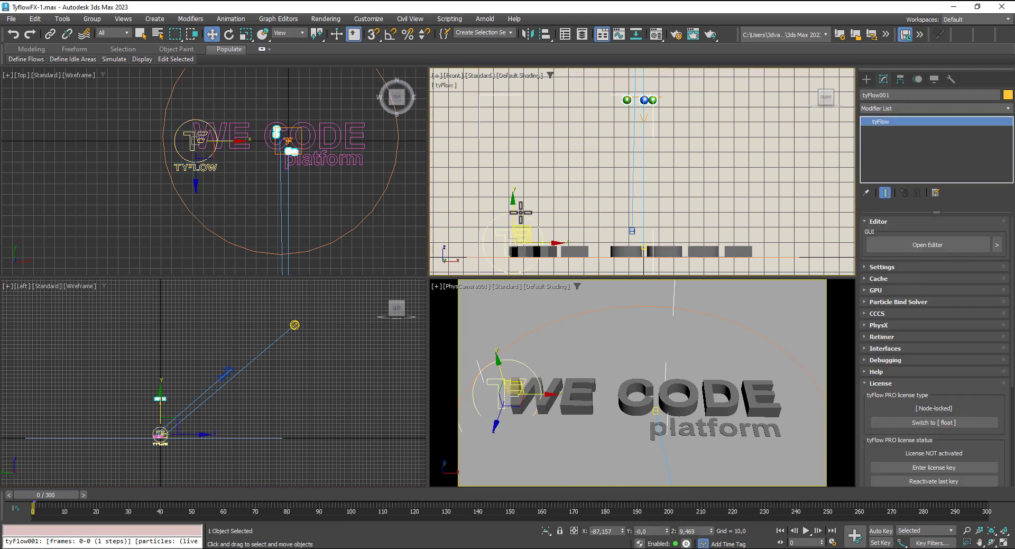
{"action": "left_click", "coordinate": [693, 254]}
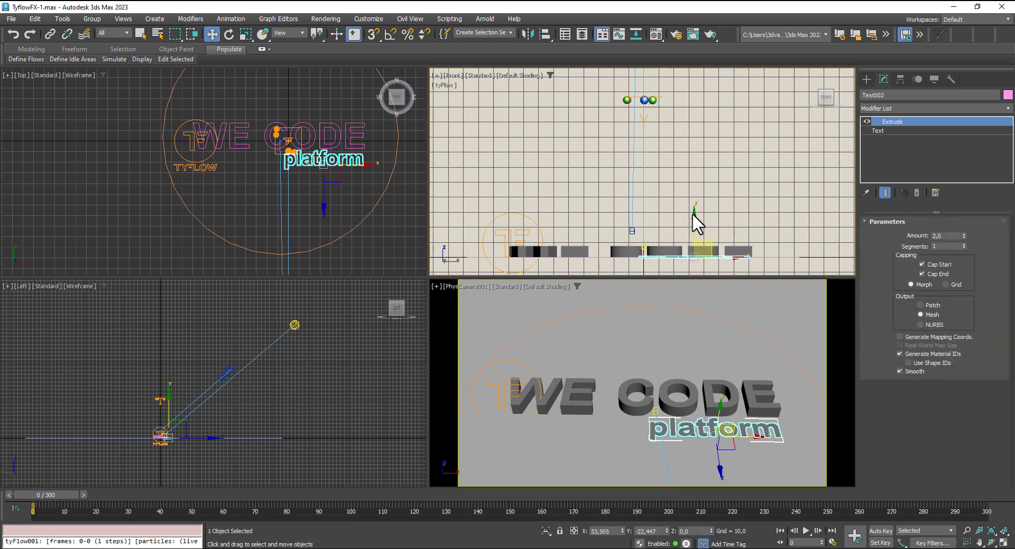
{"action": "double_click", "coordinate": [950, 235]}
{"action": "type", "text": "1"}
{"action": "key", "text": "Return"}
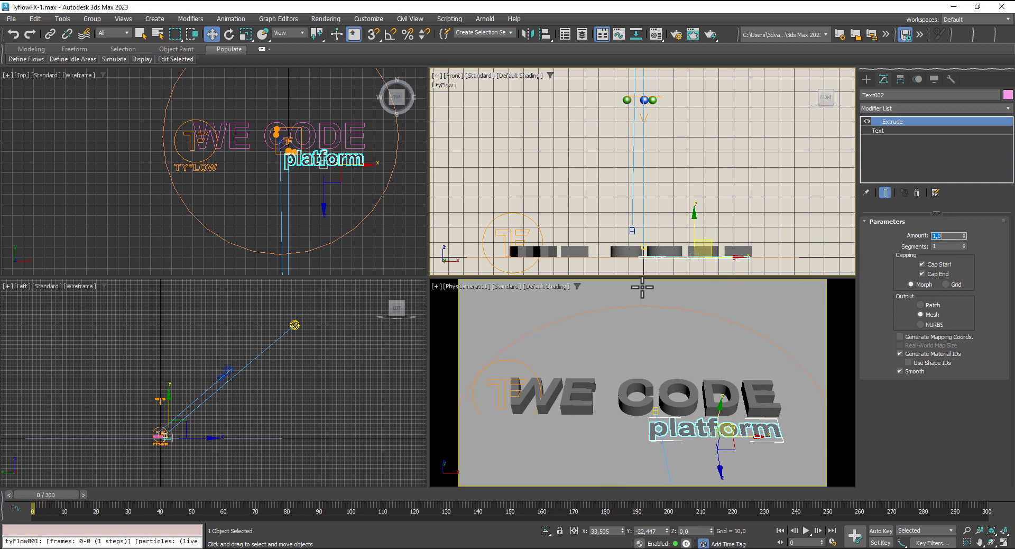
{"action": "left_click", "coordinate": [402, 233]}
{"action": "left_click", "coordinate": [760, 445]}
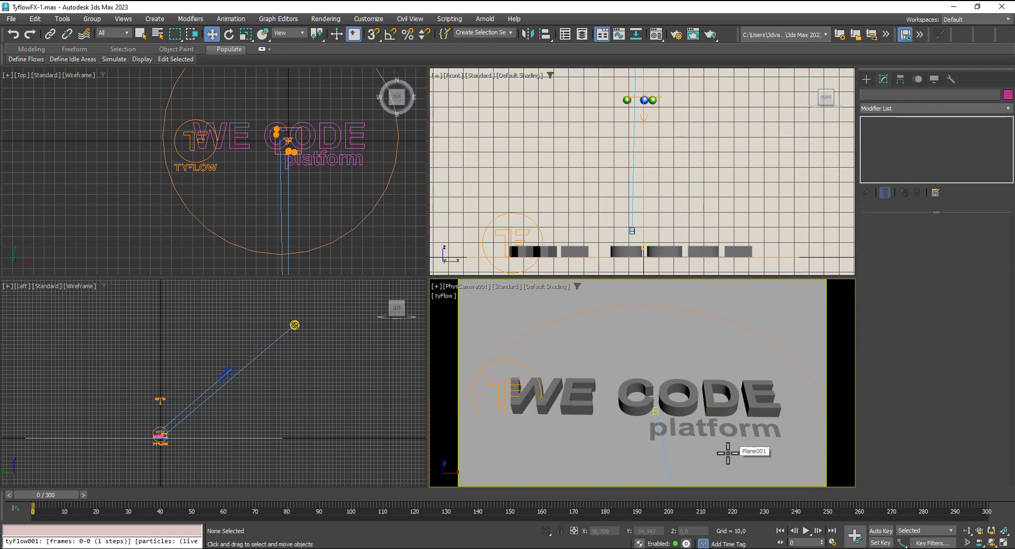
Preview the balls falling in the camera view, rewind to frame 0 and save with Ctrl+S.
{"action": "left_click", "coordinate": [805, 530]}
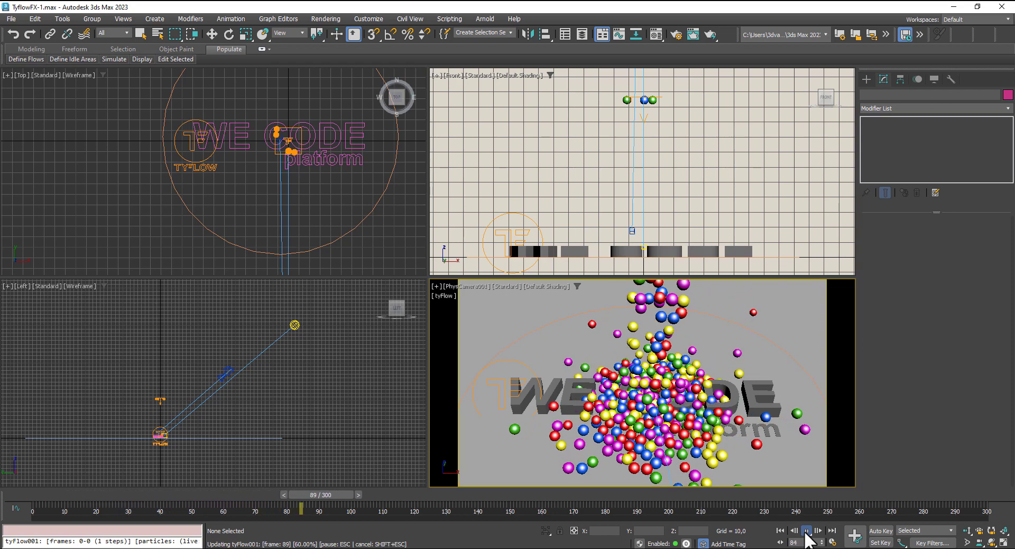
{"action": "left_click", "coordinate": [806, 530]}
{"action": "left_click", "coordinate": [780, 531]}
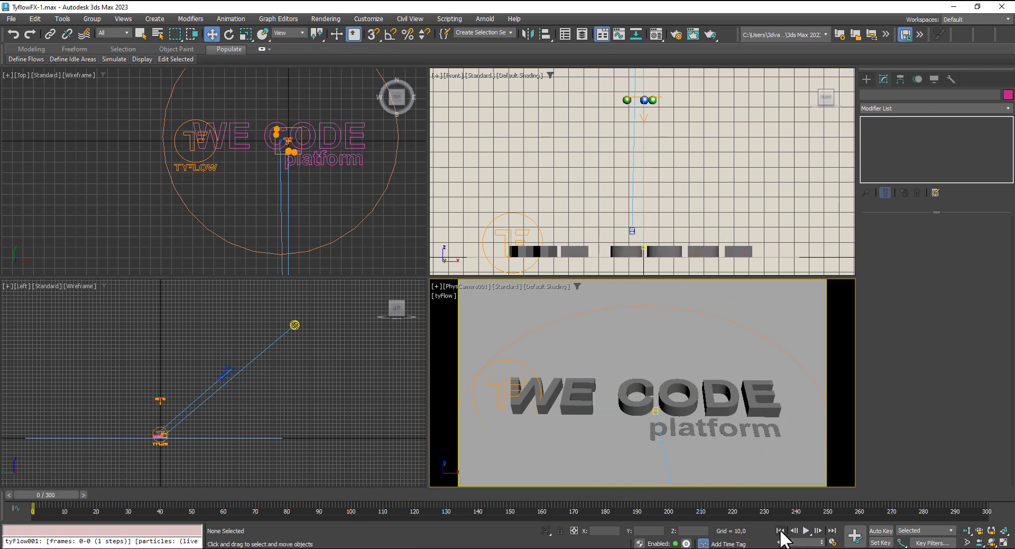
{"action": "key", "text": "ctrl+s"}
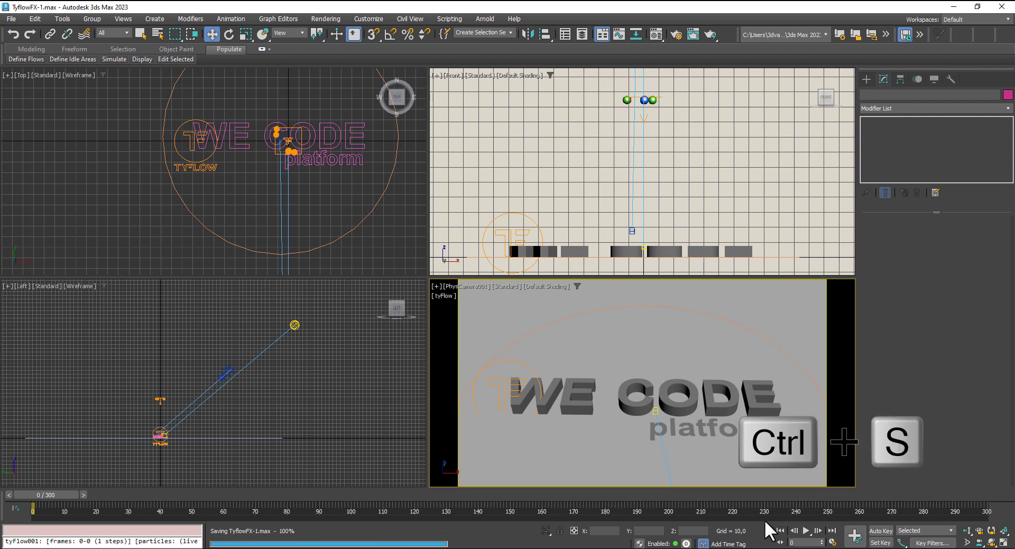
Edit Text001's Text field from 'WE CODE' to 'WeCode'.
{"action": "left_click", "coordinate": [236, 133]}
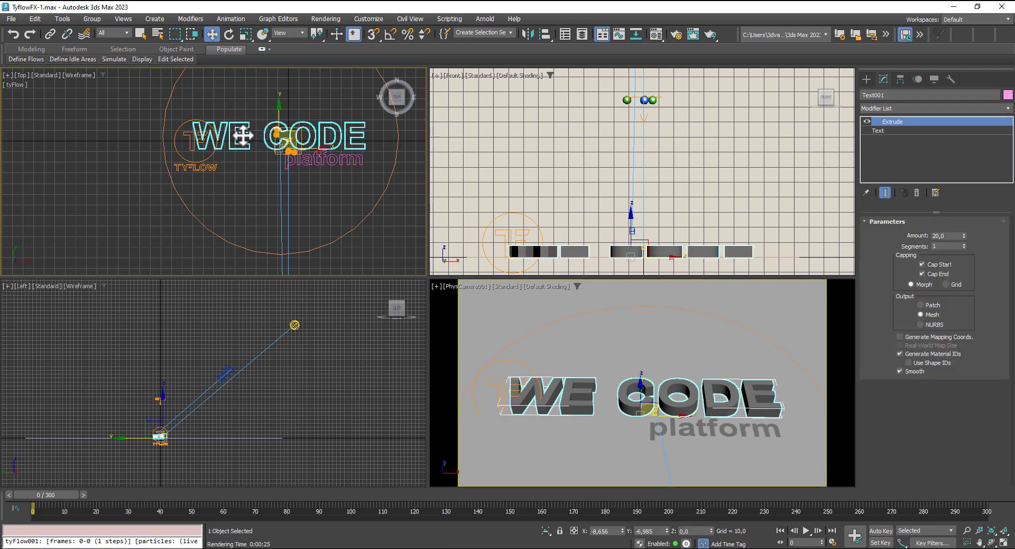
{"action": "left_click", "coordinate": [896, 131]}
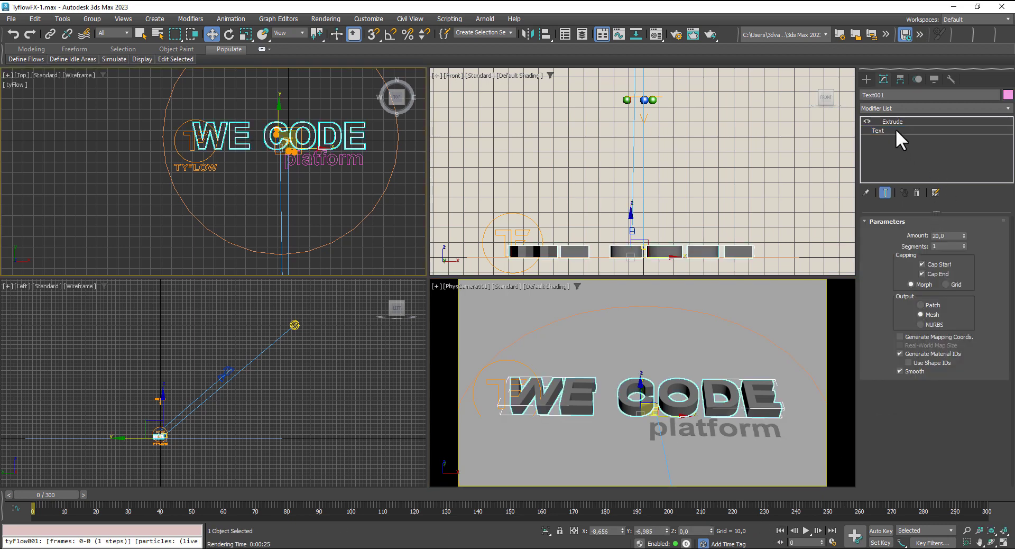
{"action": "left_click", "coordinate": [904, 329]}
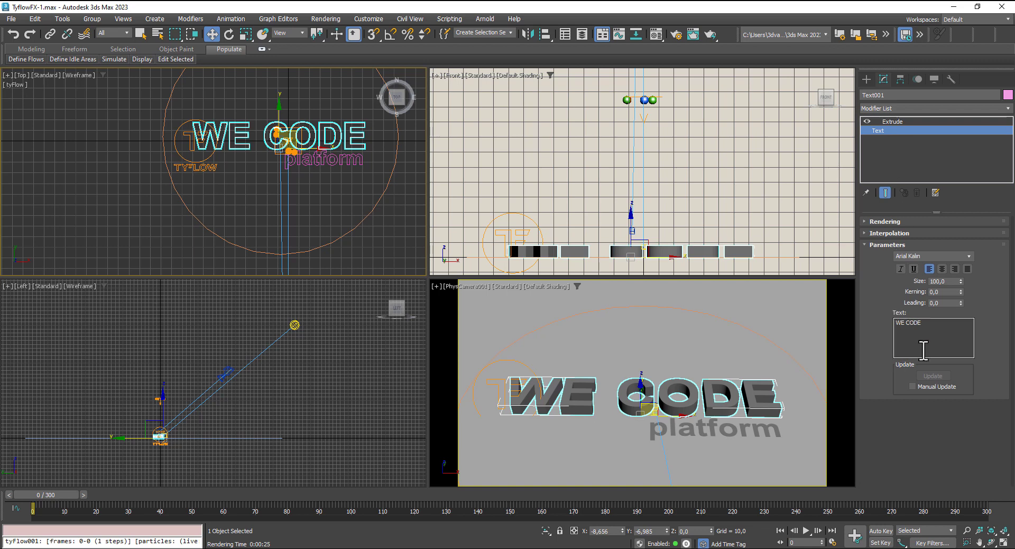
{"action": "left_click", "coordinate": [904, 326]}
{"action": "key", "text": "BackSpace"}
{"action": "type", "text": "e"}
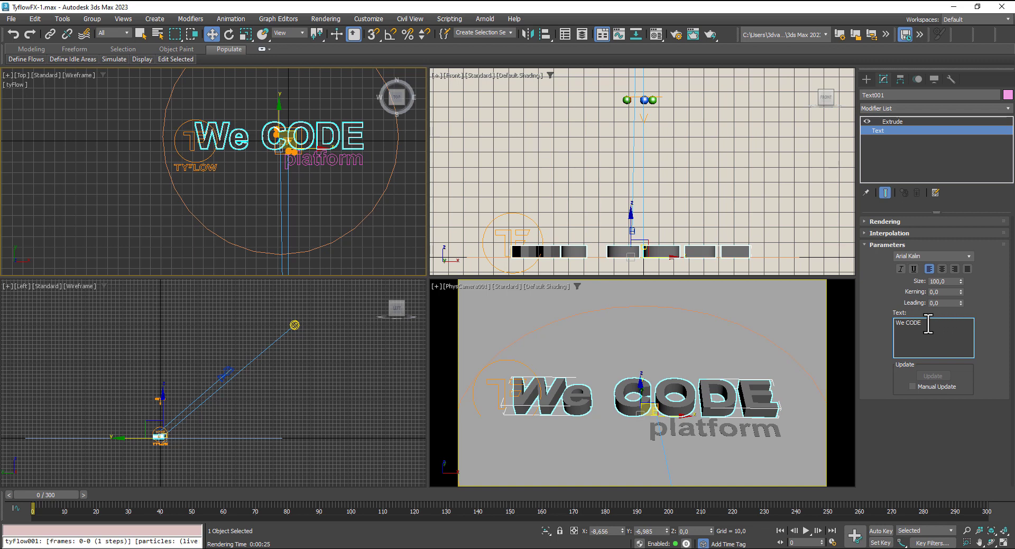
{"action": "key", "text": "Delete"}
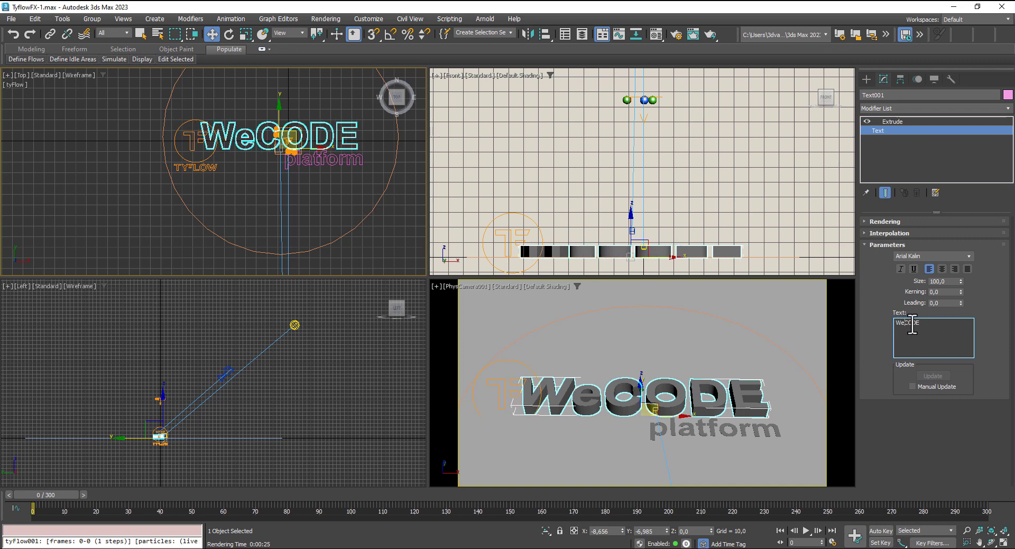
{"action": "left_click_drag", "start_coordinate": [921, 324], "coordinate": [911, 325]}
{"action": "key", "text": "BackSpace"}
{"action": "type", "text": "ode"}
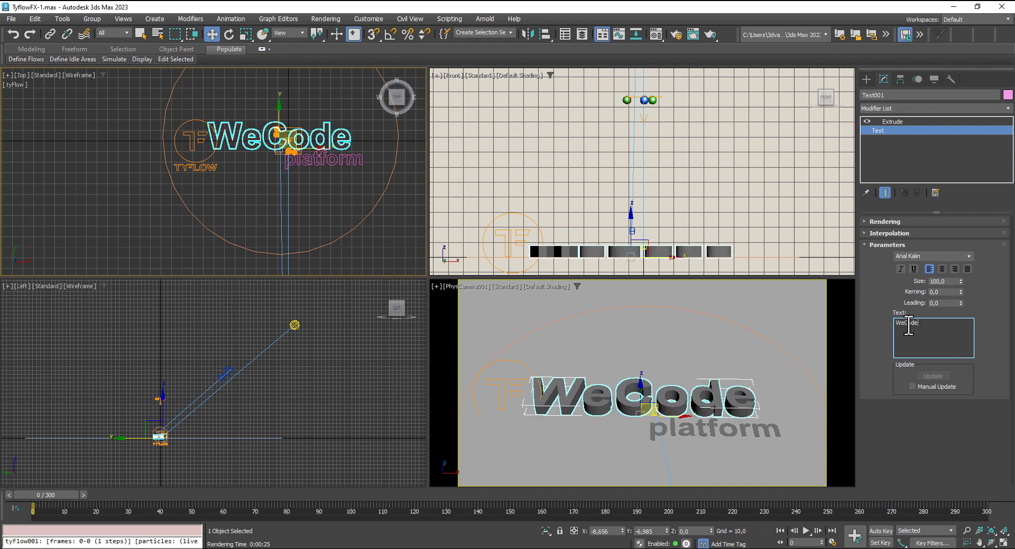
Preview the falling-balls simulation up to frame 108, then rewind to frame 0.
{"action": "left_click", "coordinate": [719, 361]}
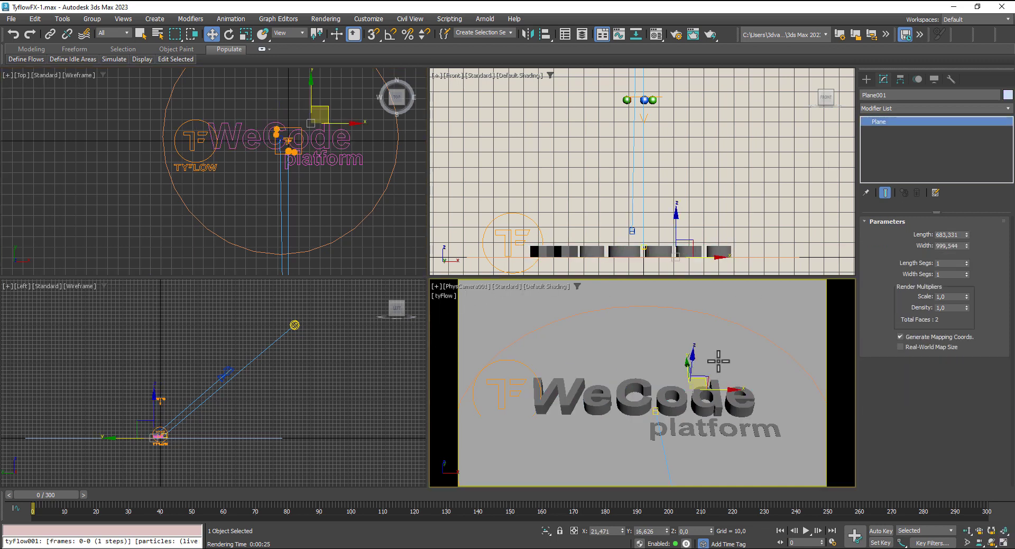
{"action": "left_click", "coordinate": [806, 531]}
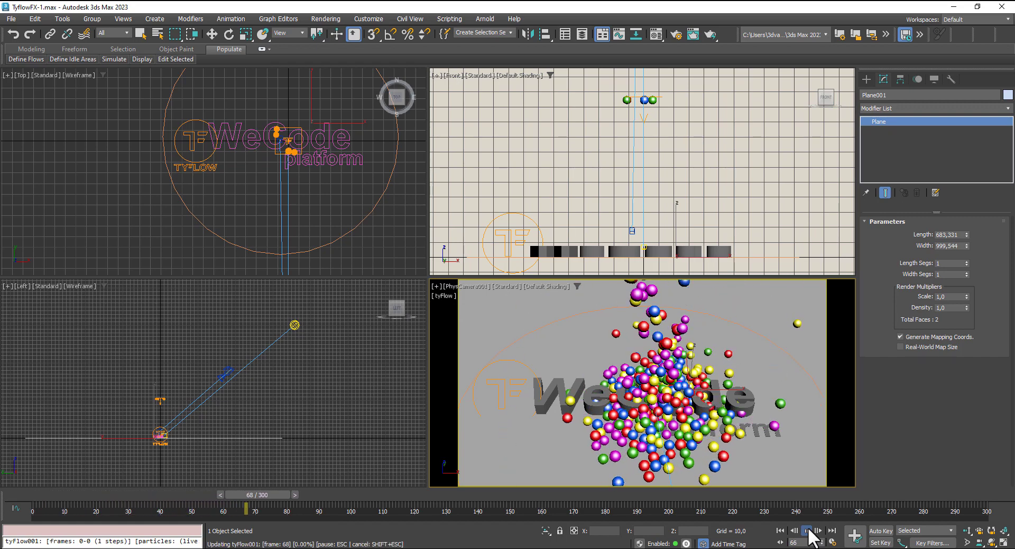
{"action": "left_click", "coordinate": [807, 530]}
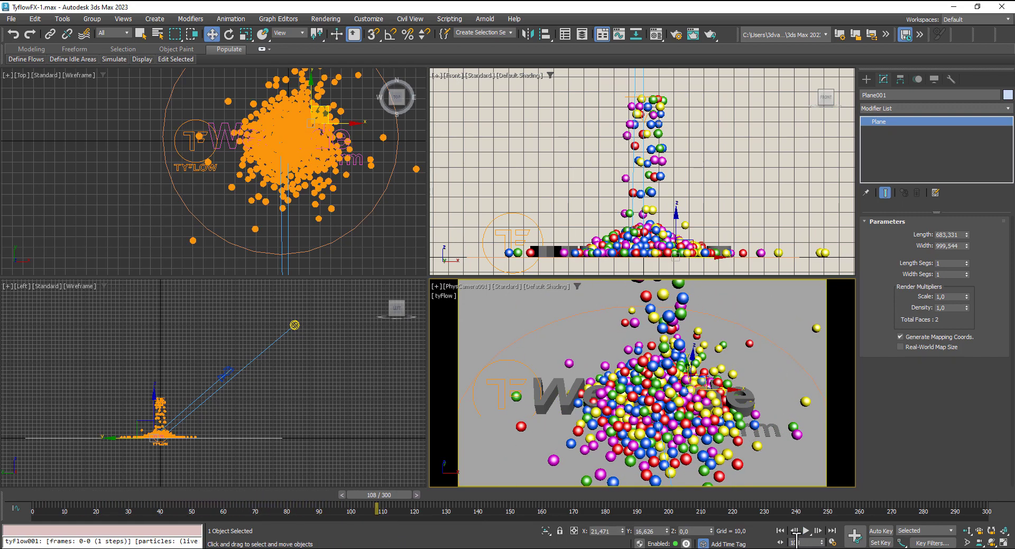
{"action": "left_click", "coordinate": [780, 530]}
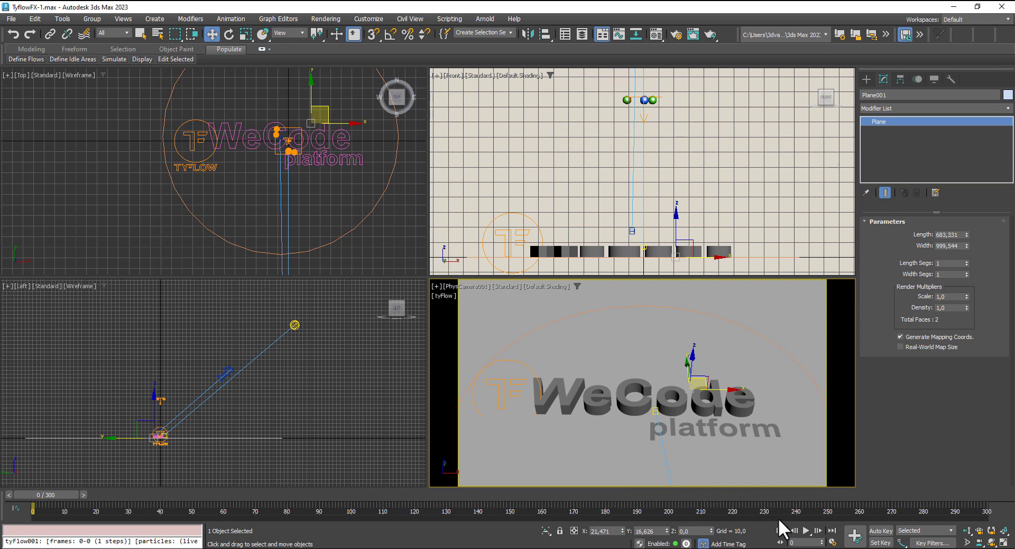
Save TyflowFX-1.max, check Render Setup, and select the platform text.
{"action": "key", "text": "ctrl+s"}
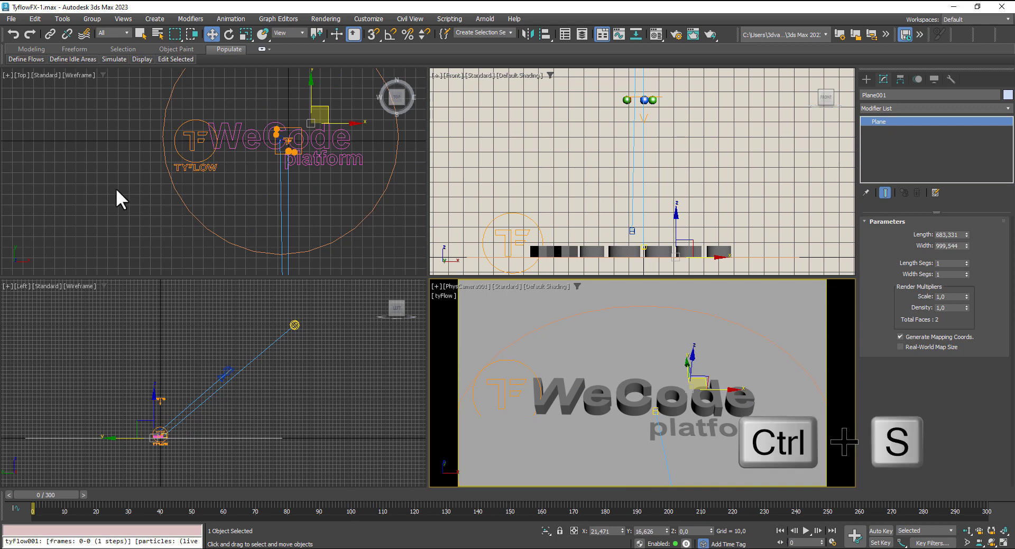
{"action": "left_click", "coordinate": [675, 35]}
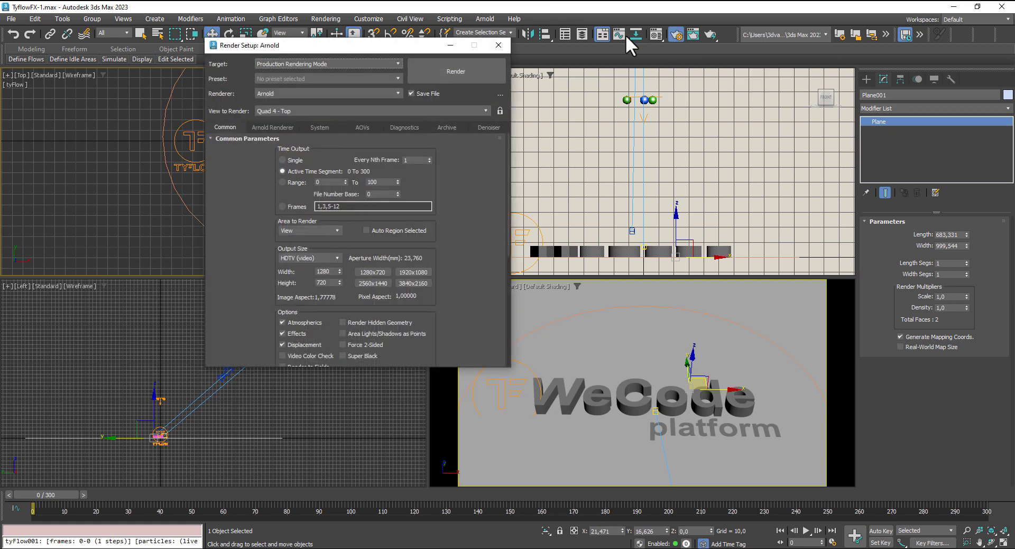
{"action": "left_click", "coordinate": [498, 45]}
{"action": "left_click", "coordinate": [333, 161]}
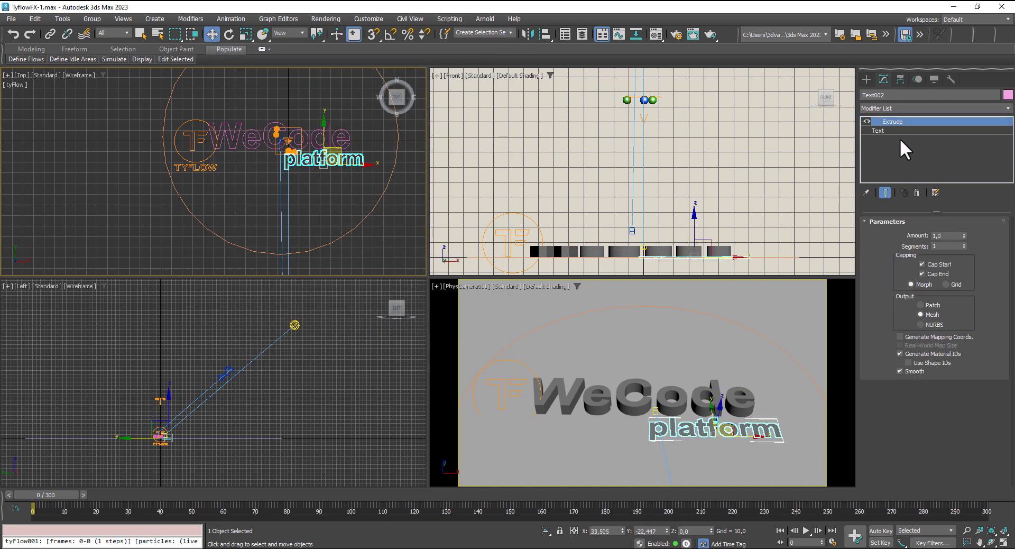
Change the second text line from 'platform' to 'Platform' with a capital P.
{"action": "left_click", "coordinate": [896, 129]}
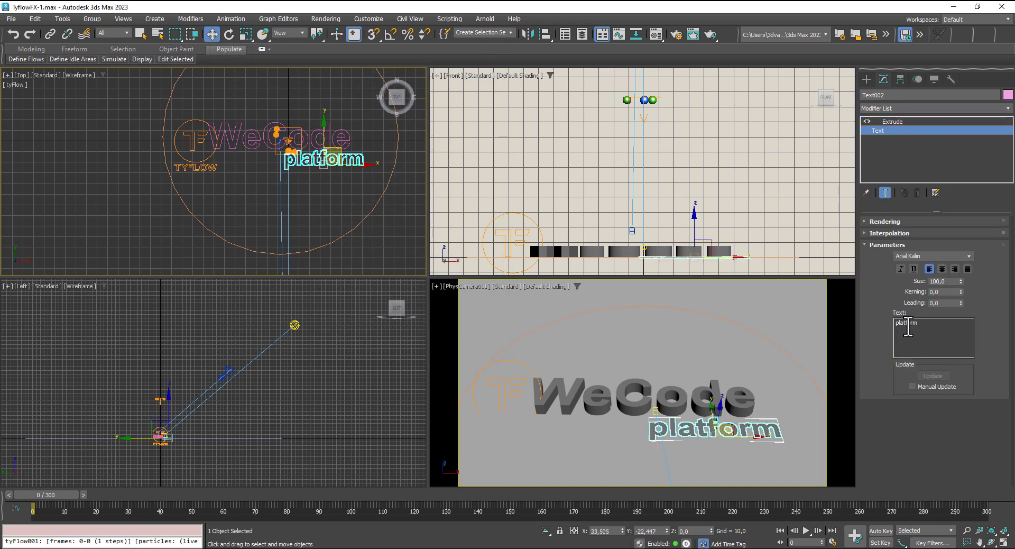
{"action": "left_click", "coordinate": [895, 324]}
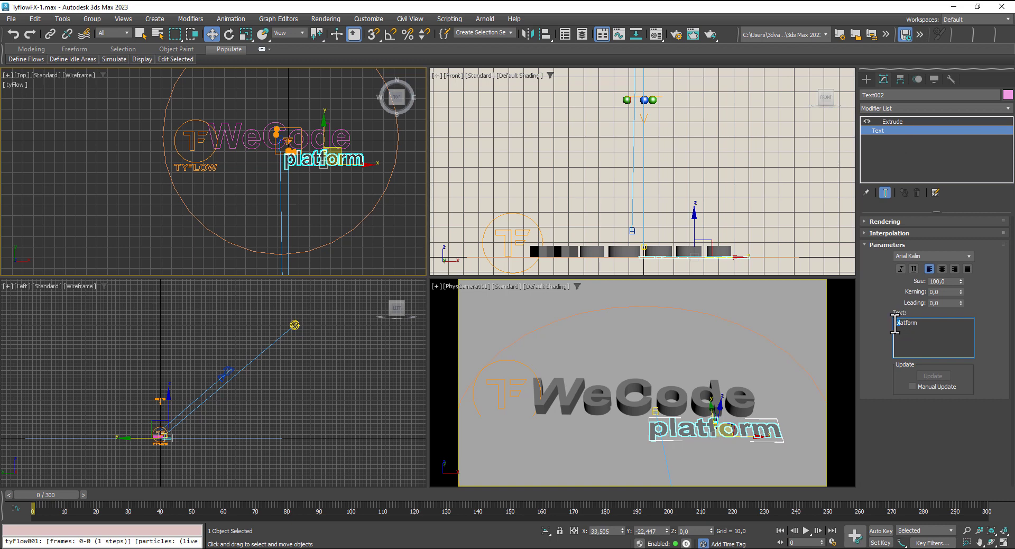
{"action": "key", "text": "Delete"}
{"action": "type", "text": "P"}
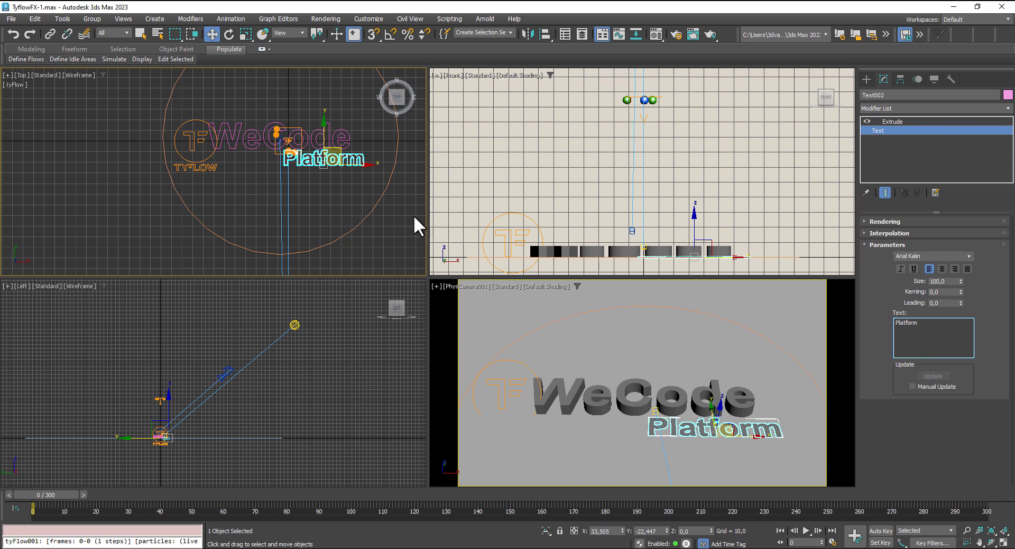
{"action": "right_click", "coordinate": [362, 181]}
{"action": "key", "text": "Escape"}
Shift the Platform text slightly left, save the scene, and select tyFlow001.
{"action": "left_click_drag", "start_coordinate": [361, 163], "coordinate": [348, 166]}
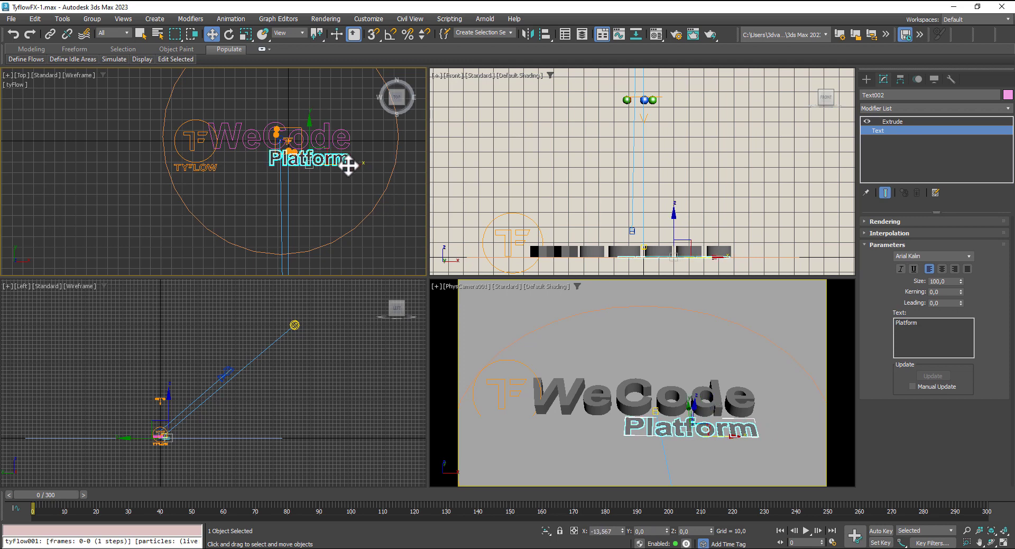
{"action": "left_click", "coordinate": [607, 312]}
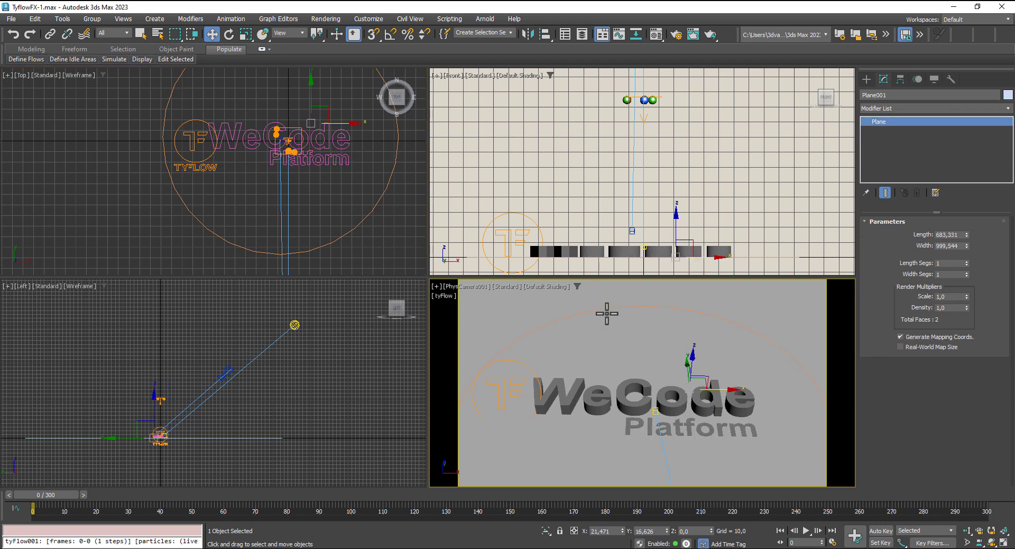
{"action": "key", "text": "ctrl+s"}
{"action": "key", "text": "q"}
{"action": "left_click", "coordinate": [506, 361]}
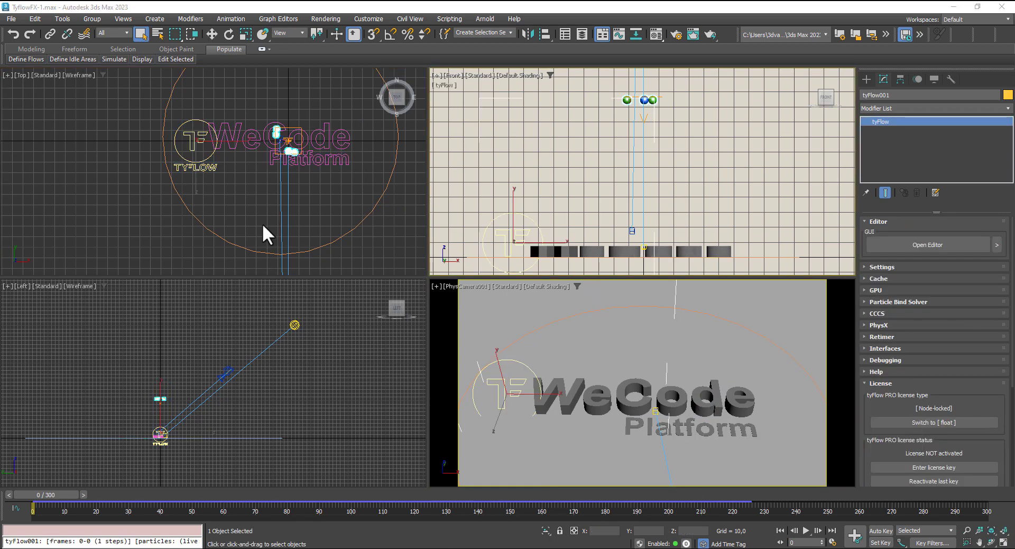
Open the tyFlow editor and review Event_001's existing Collision operator.
{"action": "left_click", "coordinate": [202, 159]}
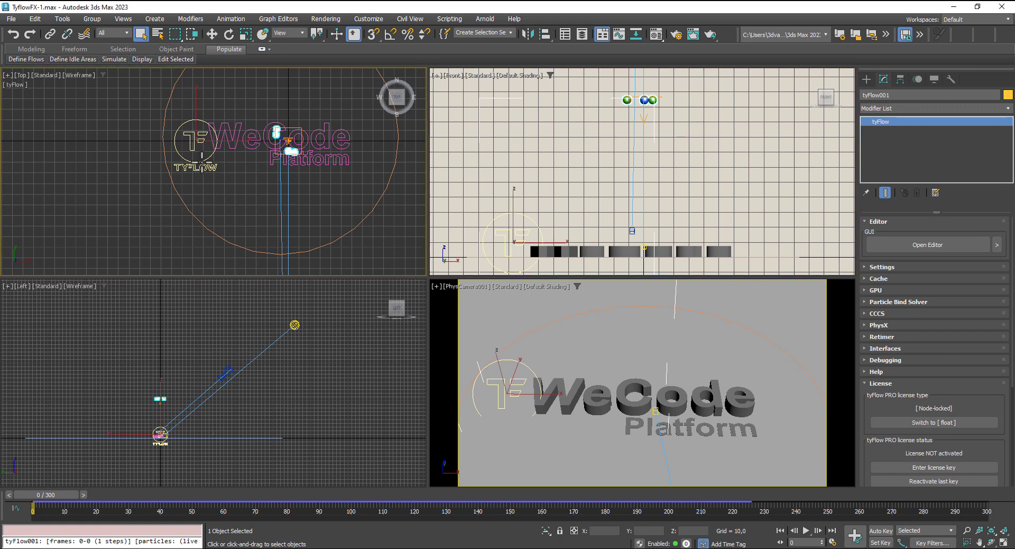
{"action": "left_click", "coordinate": [909, 249]}
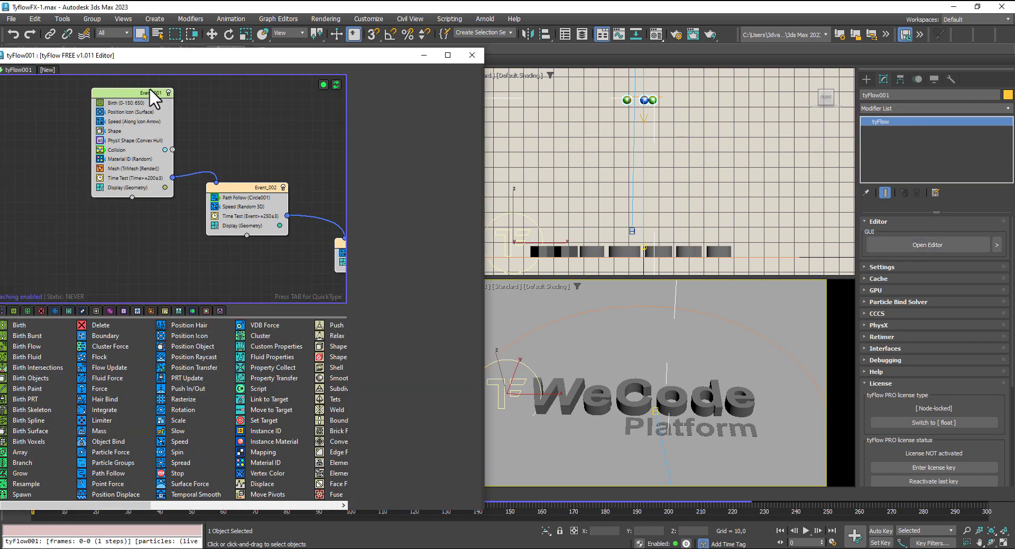
{"action": "left_click", "coordinate": [118, 149]}
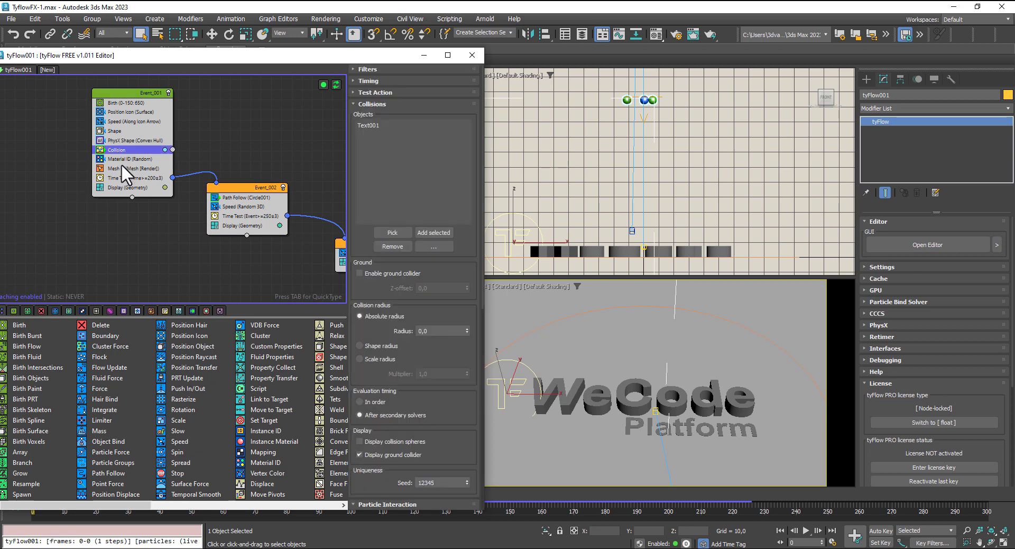
{"action": "left_click", "coordinate": [165, 311]}
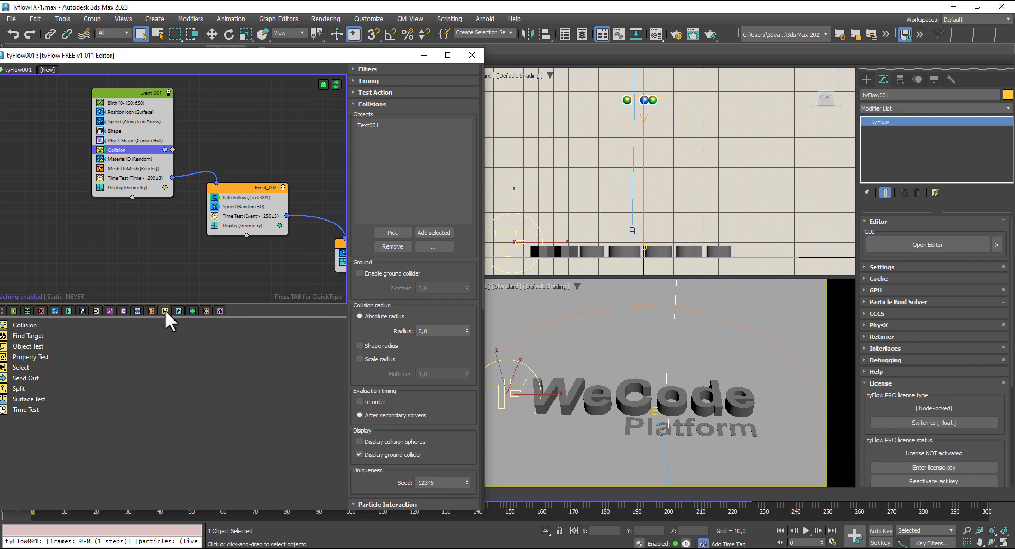
{"action": "left_click", "coordinate": [3, 311]}
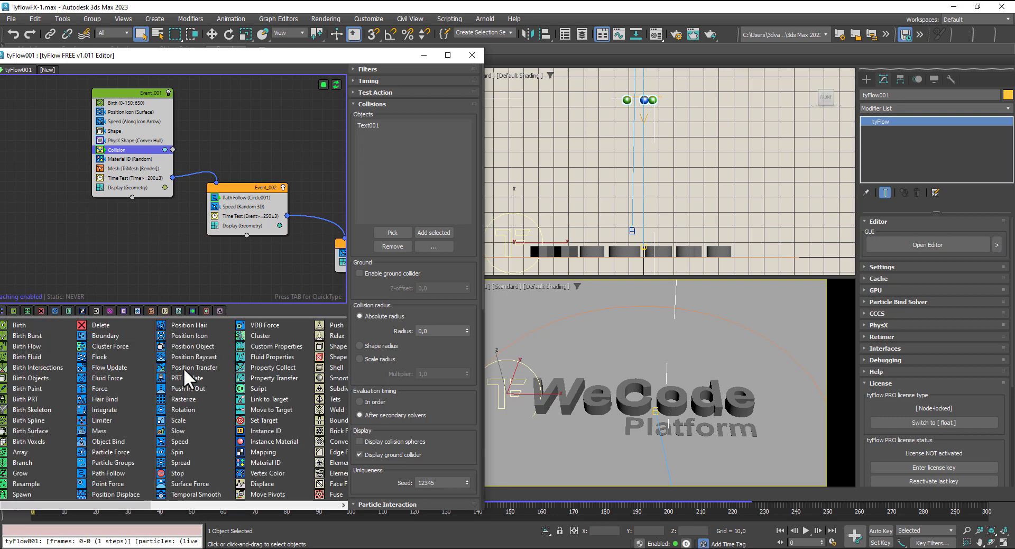
Add a PhysX Collision operator to Event_001 with Text001 as its collider.
{"action": "left_click_drag", "start_coordinate": [138, 503], "coordinate": [249, 503]}
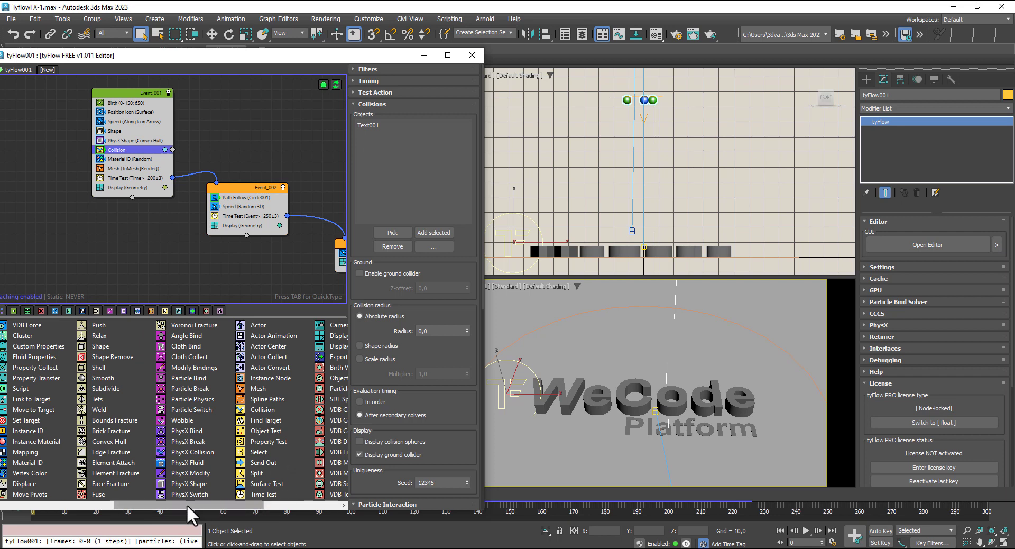
{"action": "left_click_drag", "start_coordinate": [214, 453], "coordinate": [133, 151]}
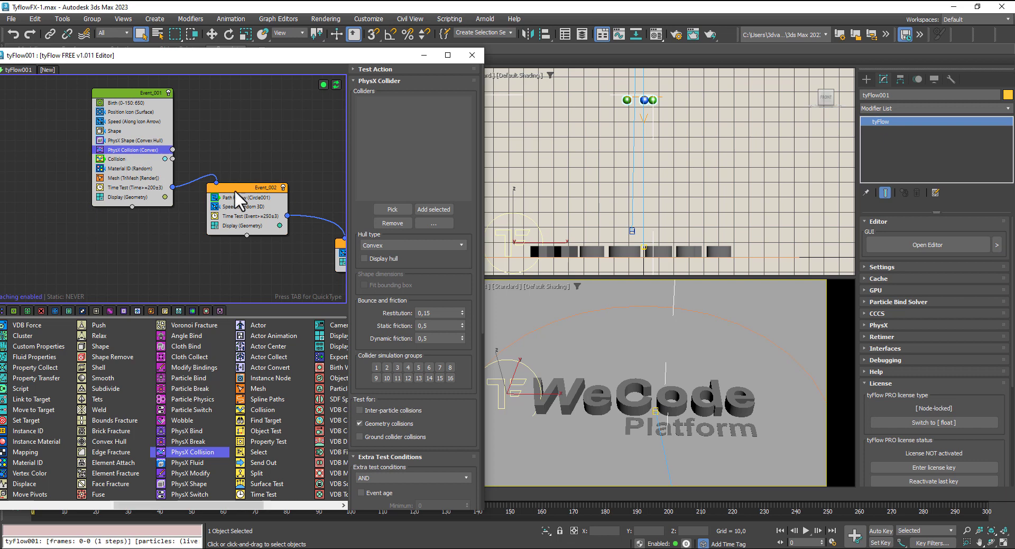
{"action": "left_click", "coordinate": [594, 407]}
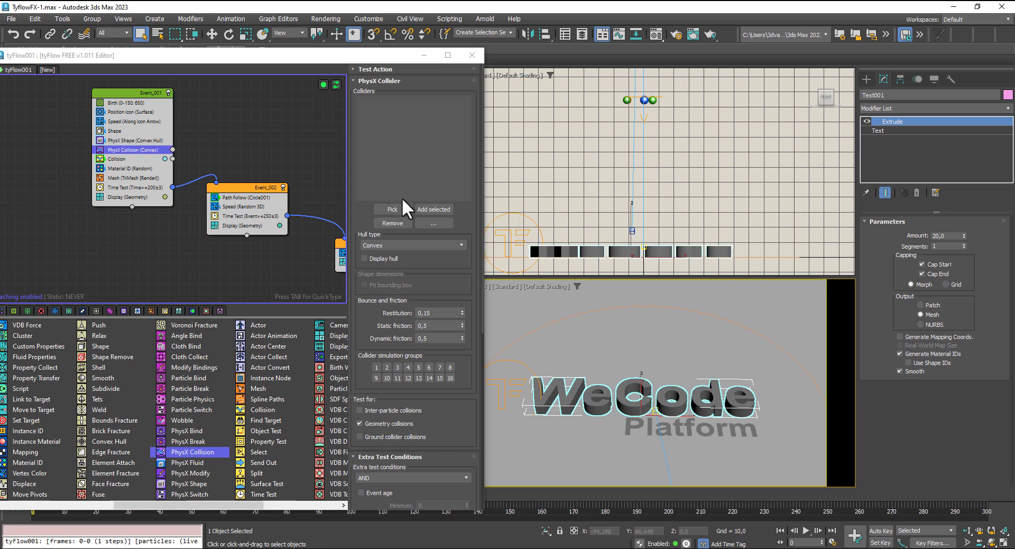
{"action": "left_click", "coordinate": [433, 209]}
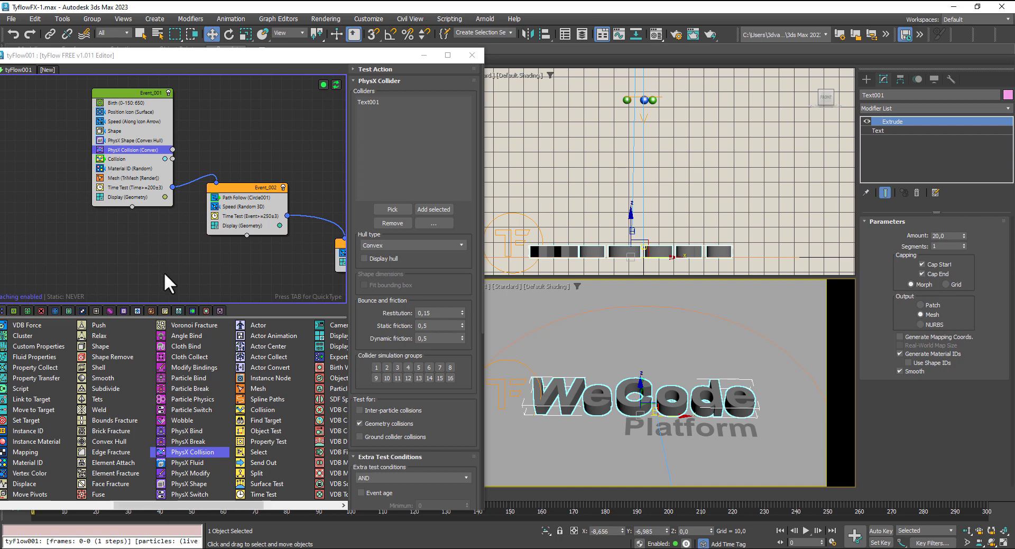
{"action": "left_click", "coordinate": [235, 198]}
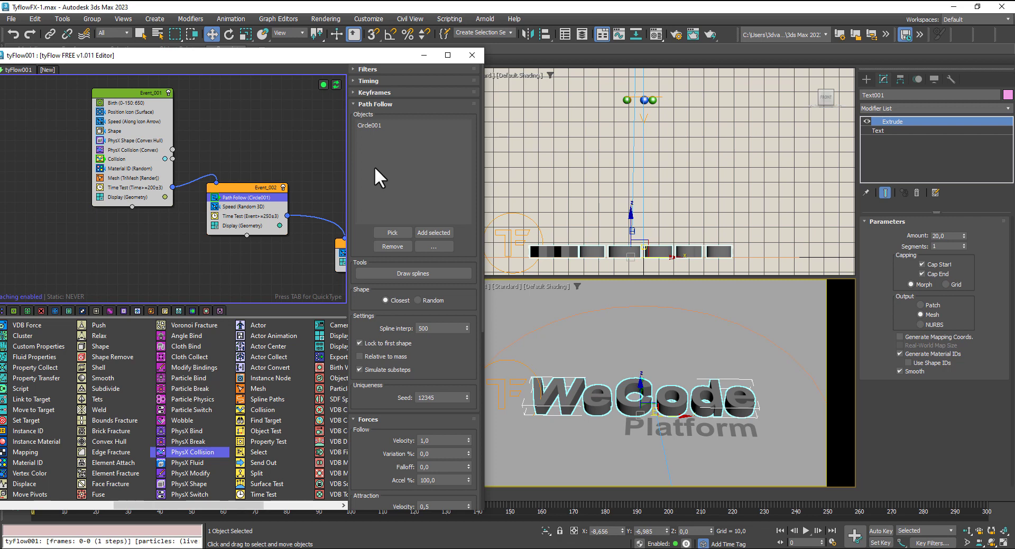
Set Circle001's Path Follow distance to a custom min/max range of 0 to 10.
{"action": "left_click_drag", "start_coordinate": [445, 375], "coordinate": [446, 140]}
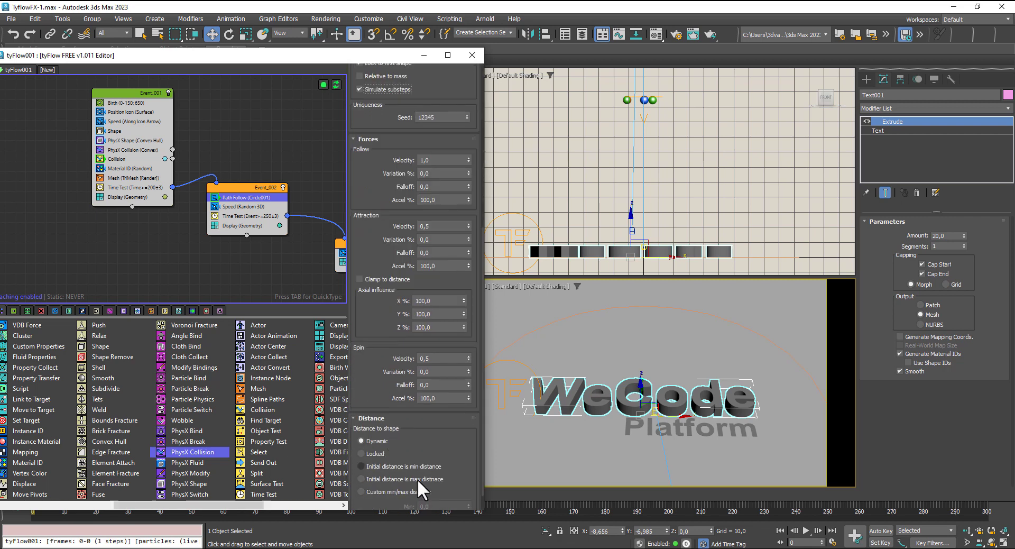
{"action": "scroll", "coordinate": [418, 479], "scroll_direction": "down", "scroll_amount": 2}
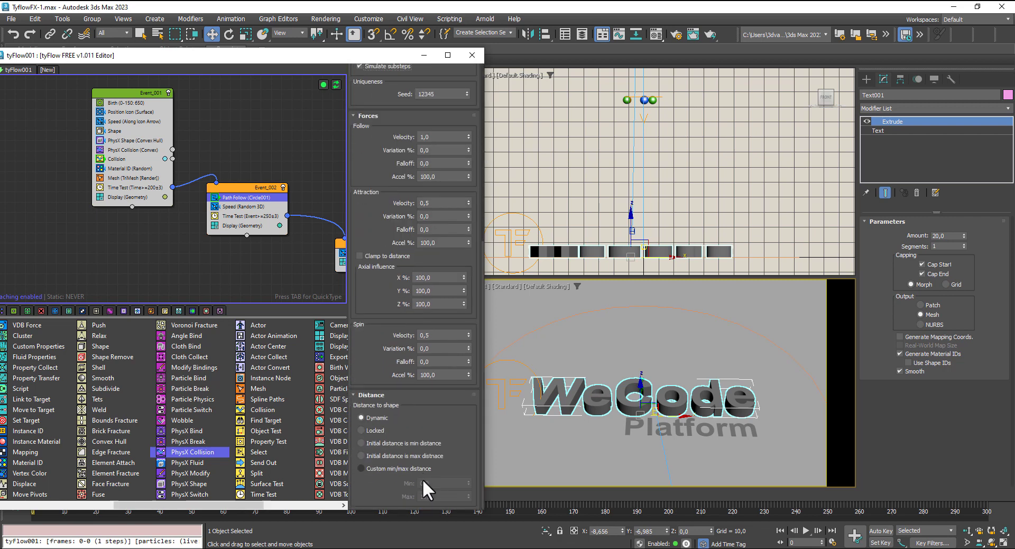
{"action": "left_click", "coordinate": [362, 468]}
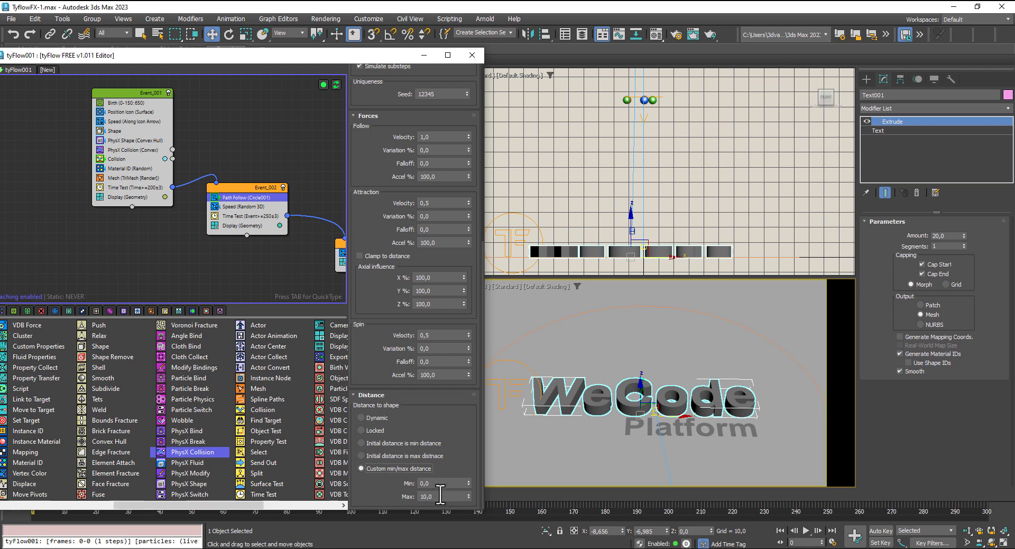
{"action": "right_click", "coordinate": [779, 472]}
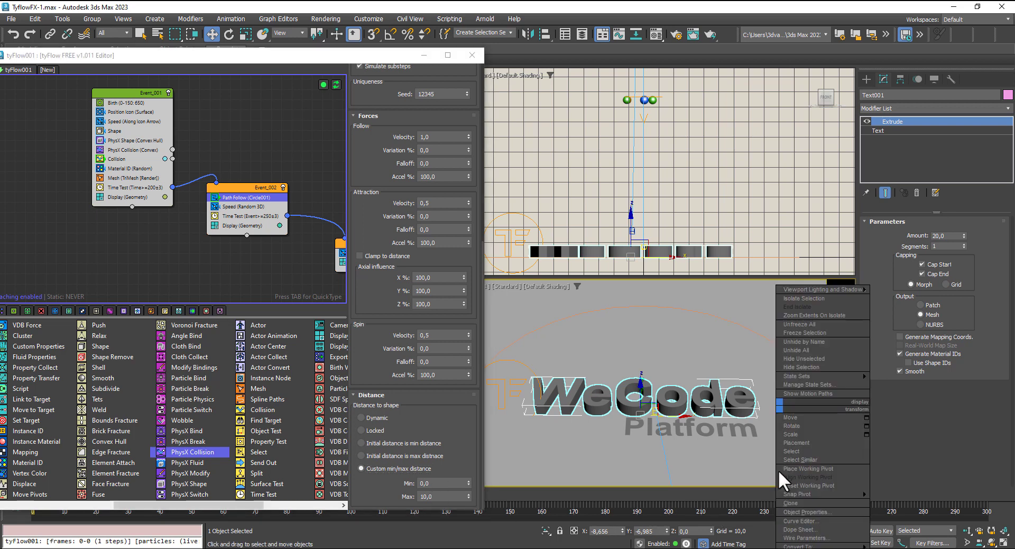
{"action": "left_click", "coordinate": [790, 417]}
Preview the balls falling onto WeCode, then stop back at frame 0.
{"action": "left_click", "coordinate": [806, 530]}
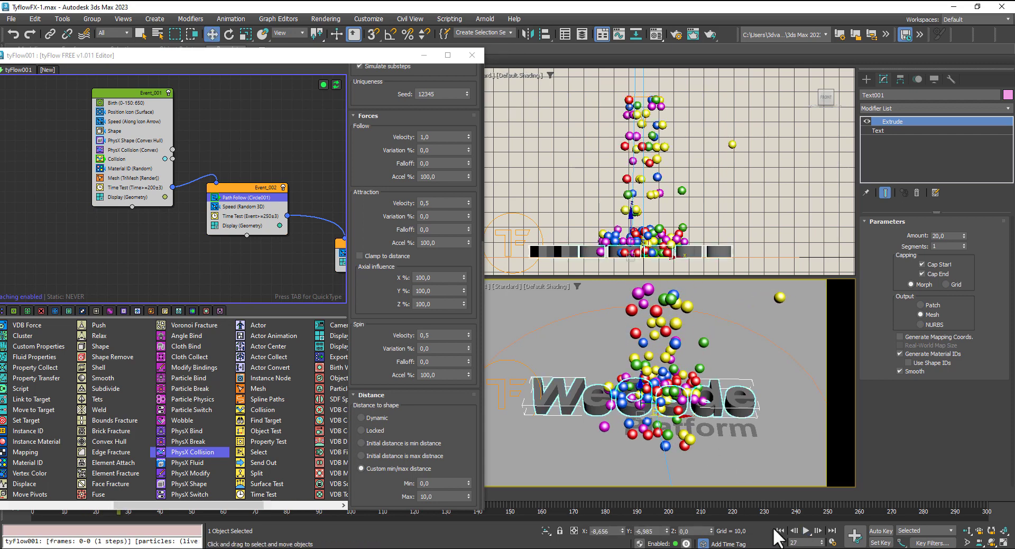
{"action": "left_click", "coordinate": [779, 530]}
{"action": "left_click_drag", "start_coordinate": [347, 58], "coordinate": [750, 217]}
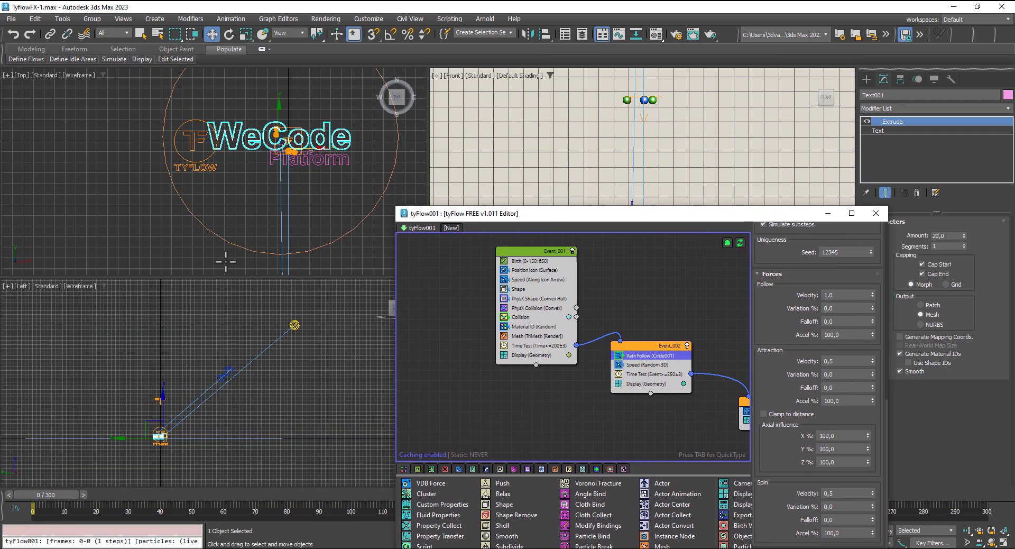
Scale down the Circle001 path the balls follow in the top view.
{"action": "middle_click_drag", "start_coordinate": [369, 213], "coordinate": [268, 224]}
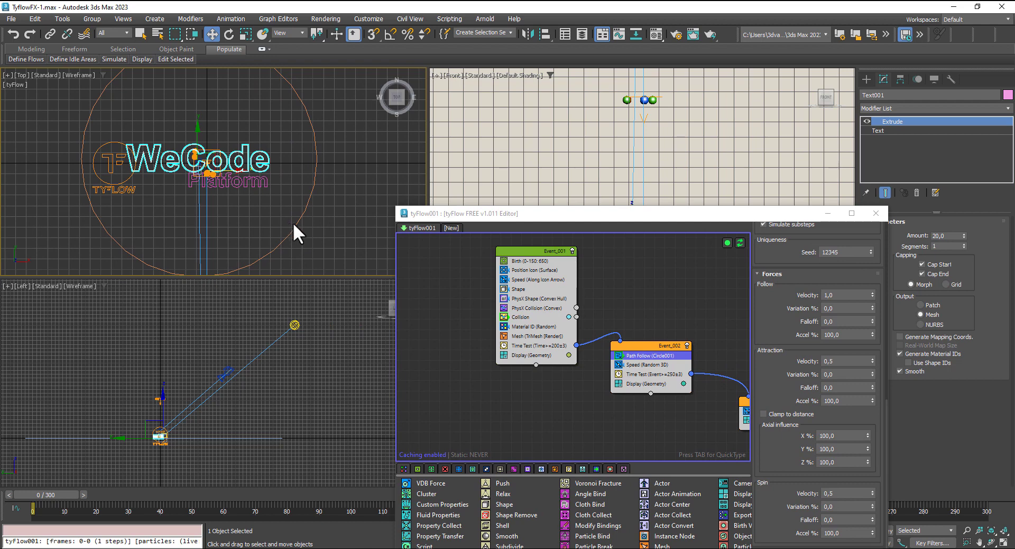
{"action": "left_click", "coordinate": [293, 222]}
{"action": "left_click", "coordinate": [246, 34]}
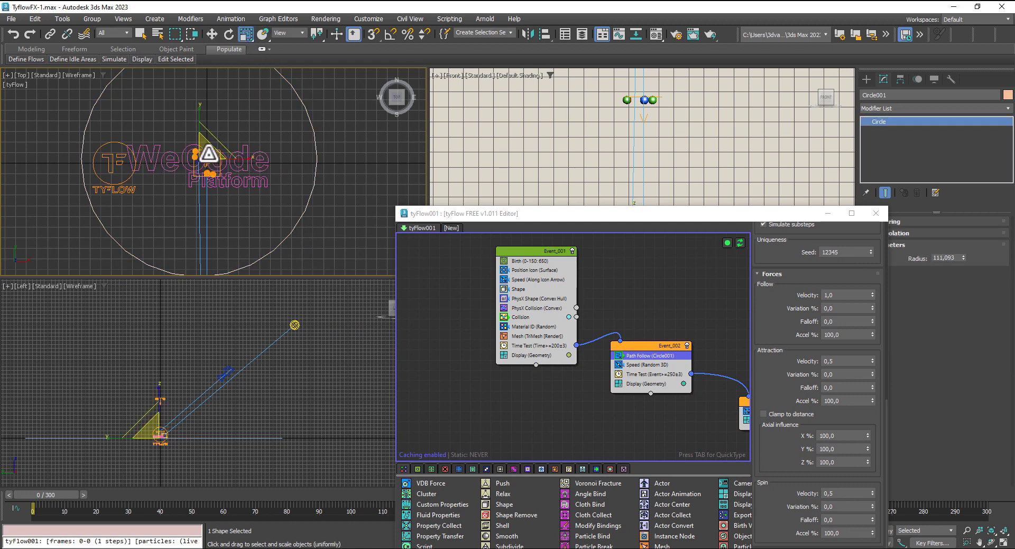
{"action": "left_click_drag", "start_coordinate": [204, 155], "coordinate": [200, 165]}
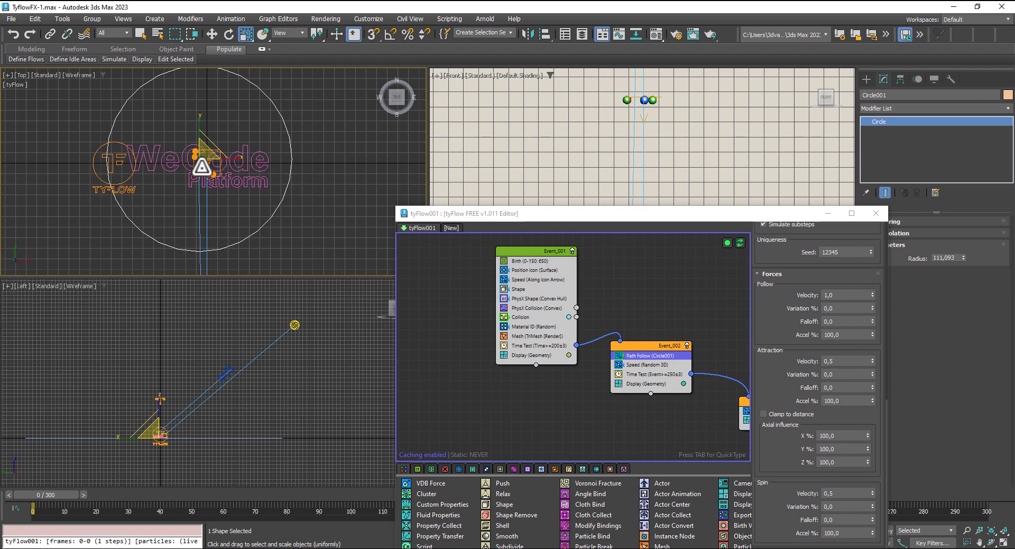
Play the simulation in the PhysCamera view to watch balls swirl around the text.
{"action": "left_click_drag", "start_coordinate": [626, 214], "coordinate": [177, 69]}
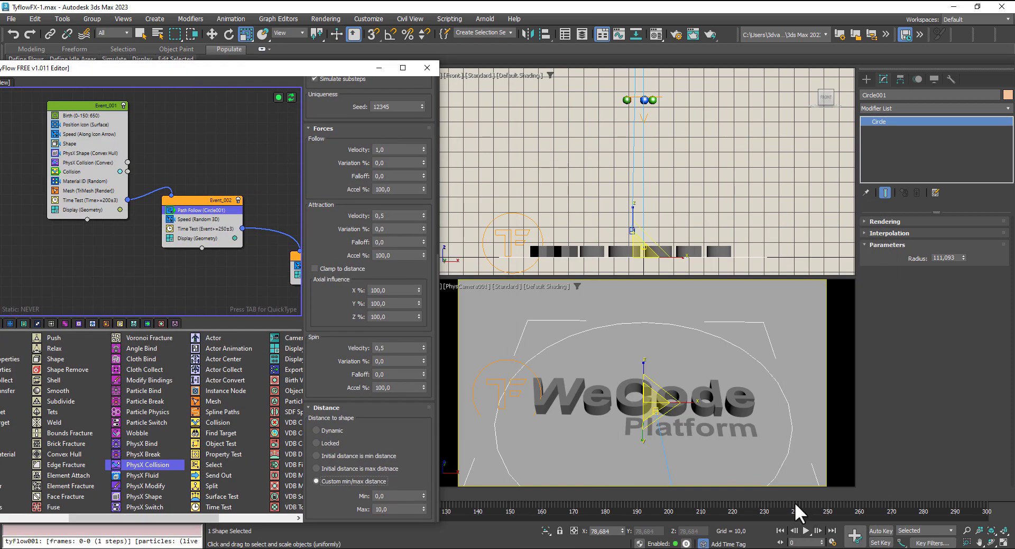
{"action": "right_click", "coordinate": [743, 450]}
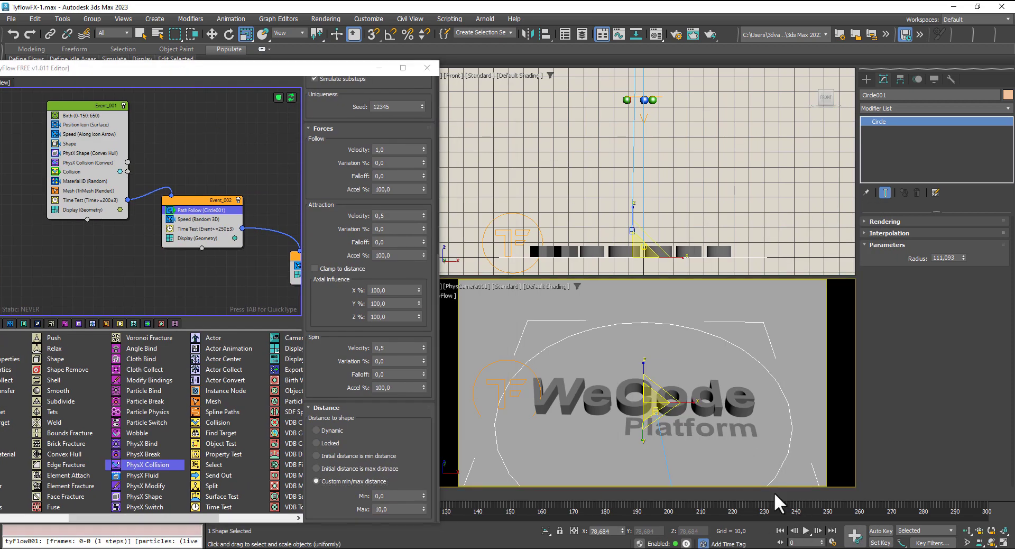
{"action": "left_click", "coordinate": [807, 530]}
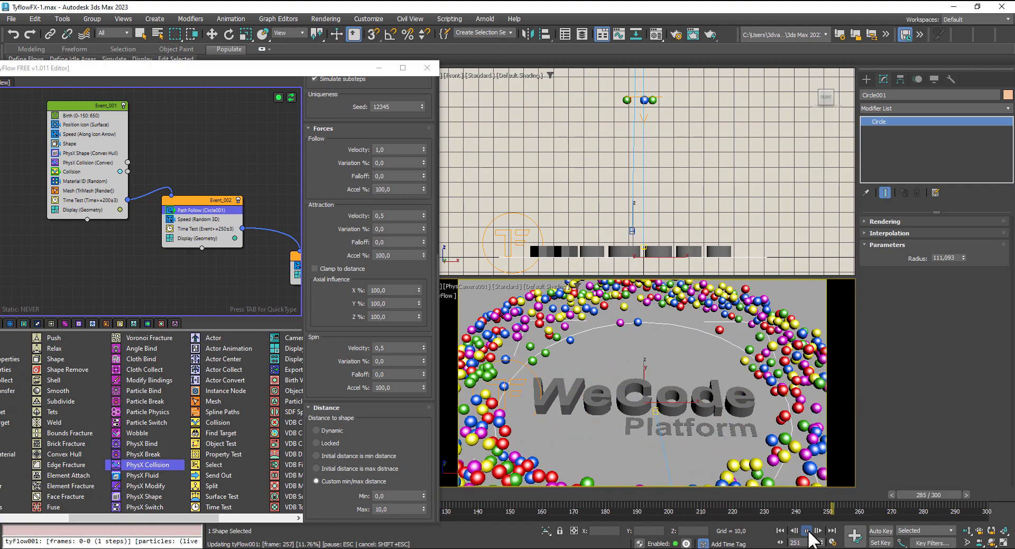
{"action": "left_click", "coordinate": [806, 530]}
{"action": "key", "text": "r"}
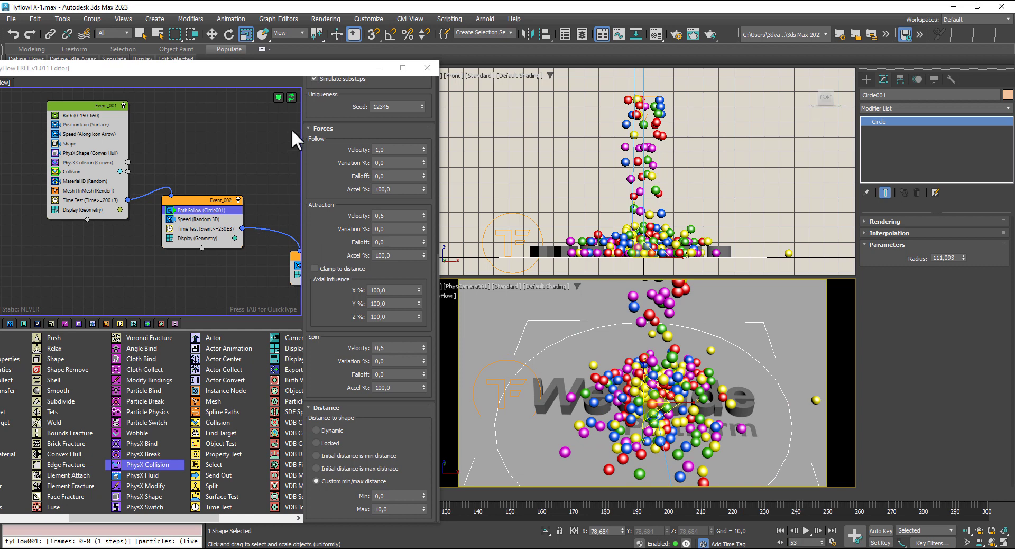
{"action": "left_click_drag", "start_coordinate": [277, 68], "coordinate": [475, 88]}
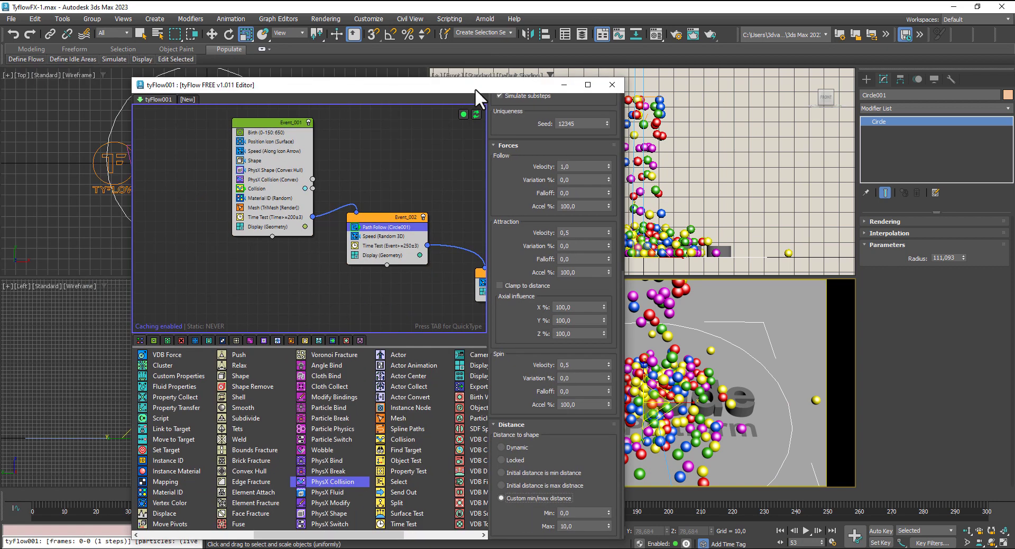
Render the camera animation with Arnold to the TyflowFX PNG sequence, overwriting old frames.
{"action": "left_click", "coordinate": [612, 85]}
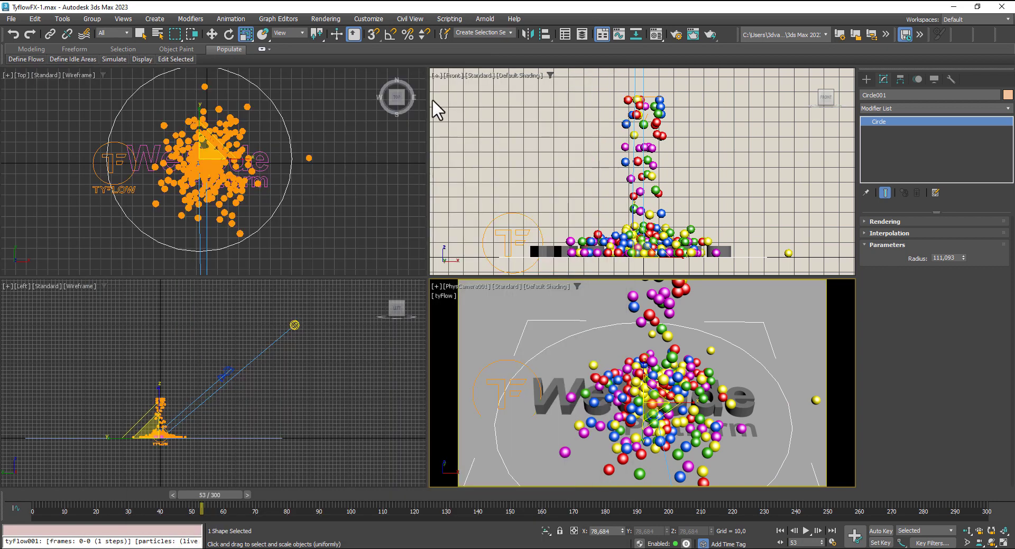
{"action": "left_click", "coordinate": [671, 36]}
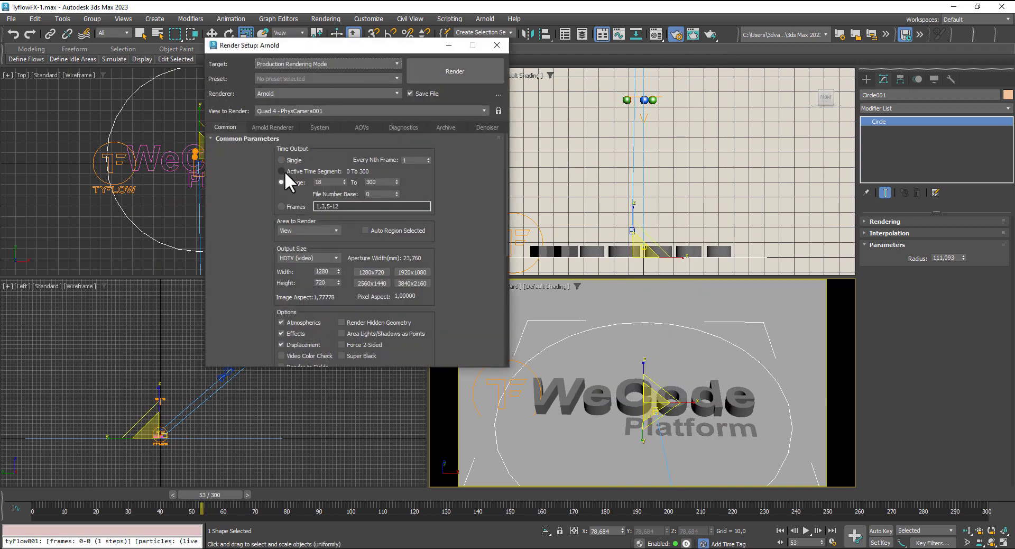
{"action": "left_click", "coordinate": [281, 170]}
{"action": "scroll", "coordinate": [466, 238], "scroll_direction": "down", "scroll_amount": 3}
{"action": "scroll", "coordinate": [457, 228], "scroll_direction": "down", "scroll_amount": 3}
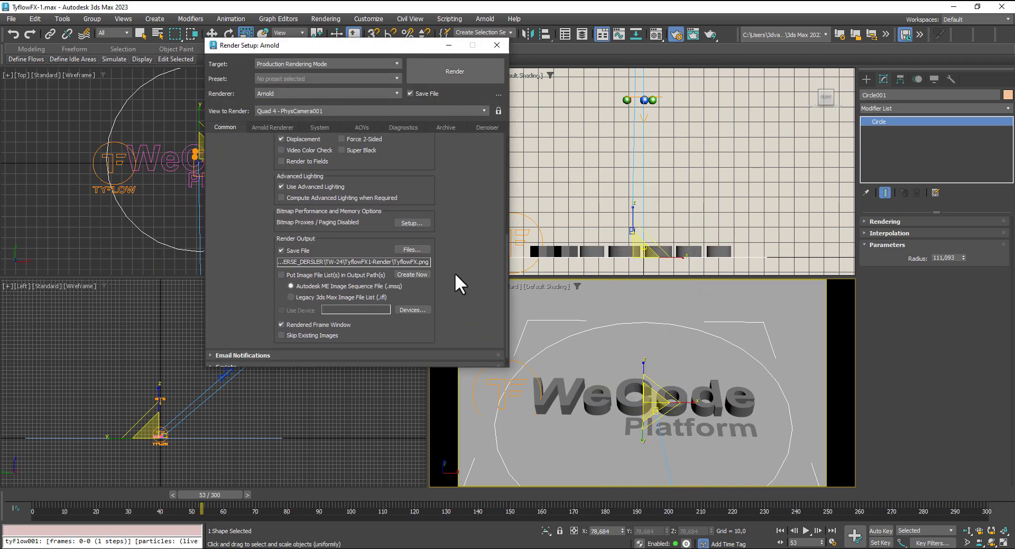
{"action": "scroll", "coordinate": [456, 274], "scroll_direction": "down", "scroll_amount": 1}
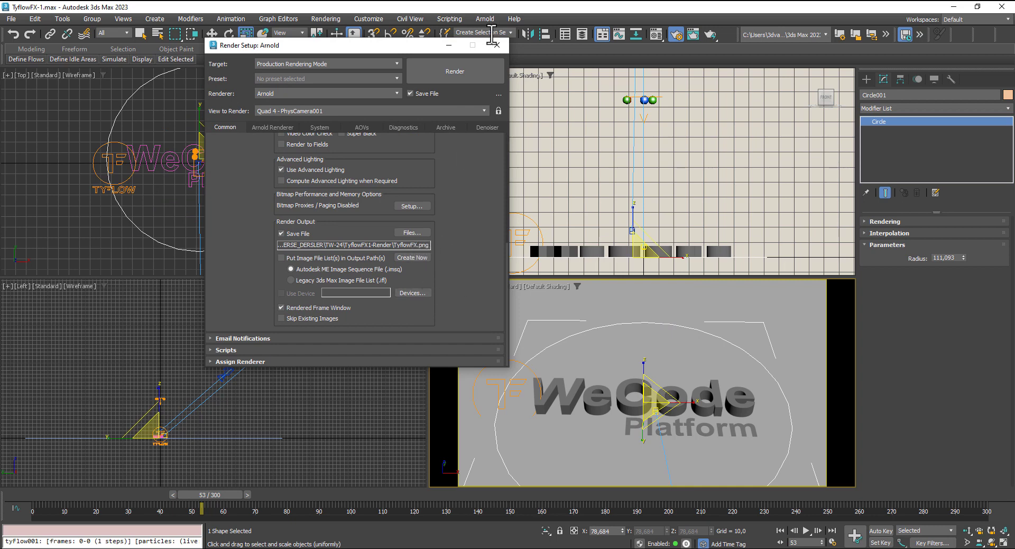
{"action": "left_click", "coordinate": [459, 74]}
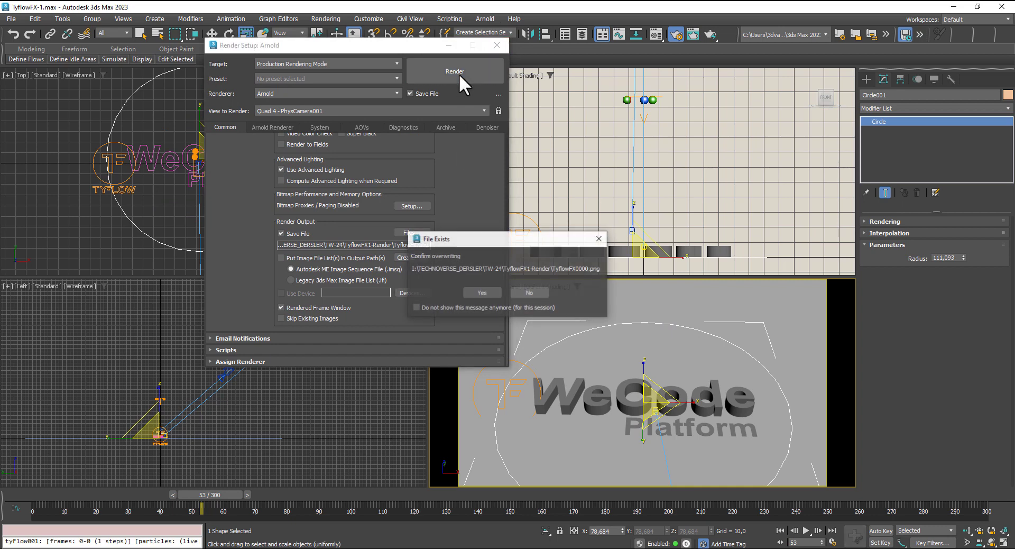
{"action": "left_click", "coordinate": [483, 293]}
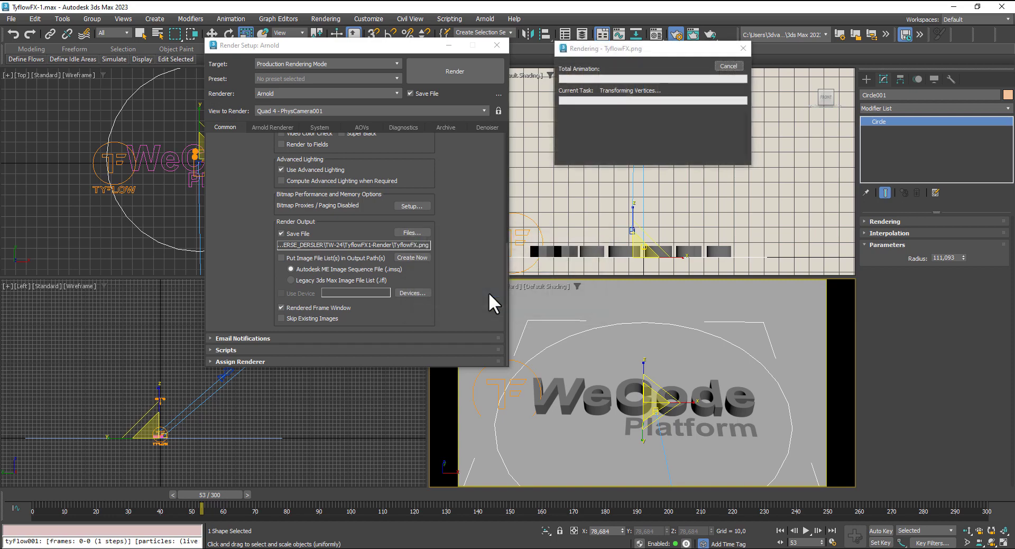
Cancel that render, save the scene, and restart the overwriting render.
{"action": "left_click_drag", "start_coordinate": [404, 206], "coordinate": [435, 131]}
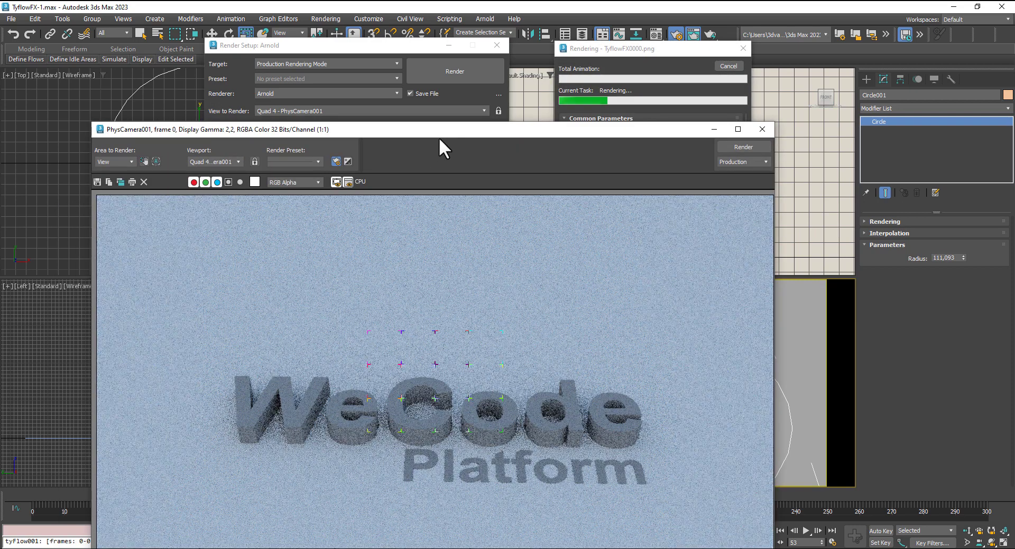
{"action": "left_click", "coordinate": [730, 69]}
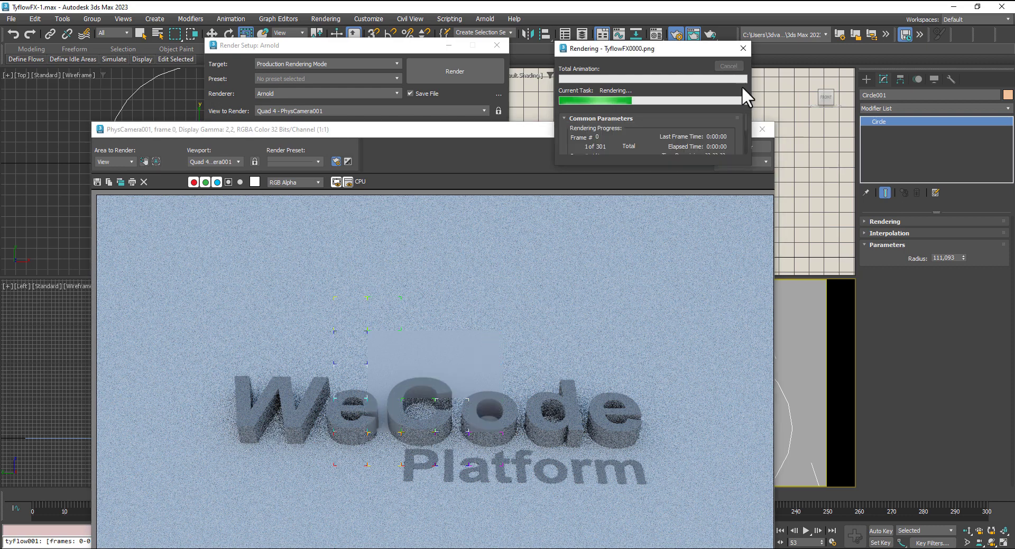
{"action": "left_click", "coordinate": [761, 129]}
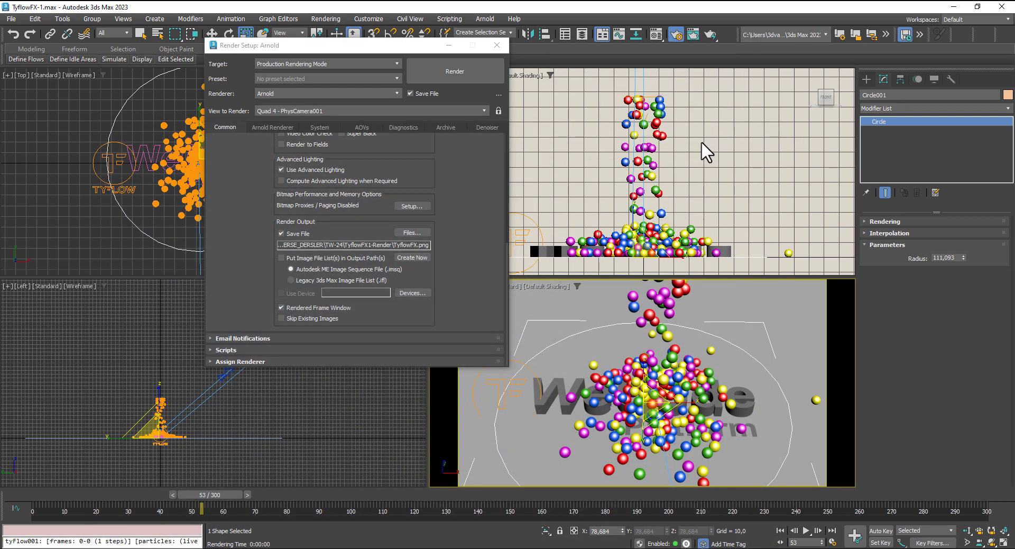
{"action": "key", "text": "ctrl+s"}
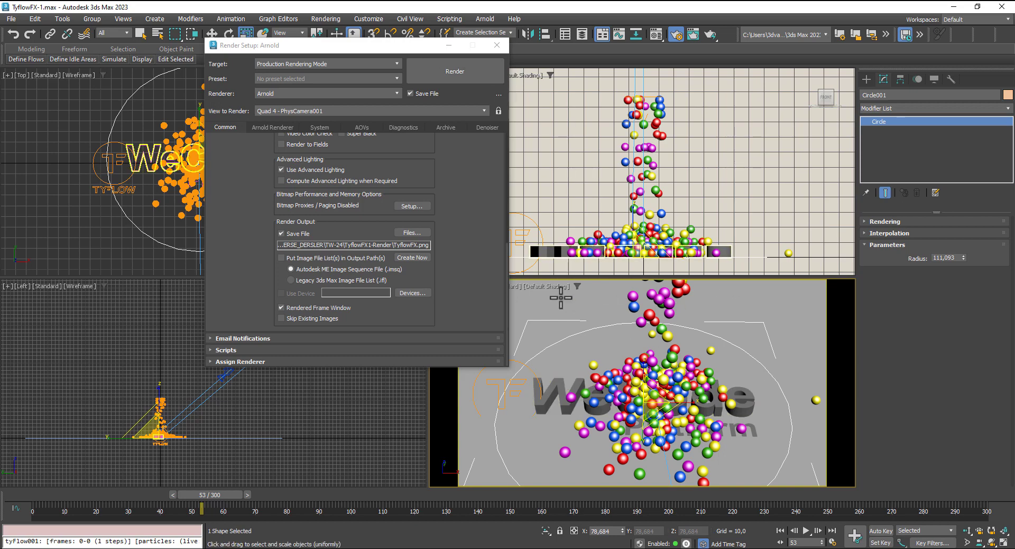
{"action": "left_click", "coordinate": [457, 75]}
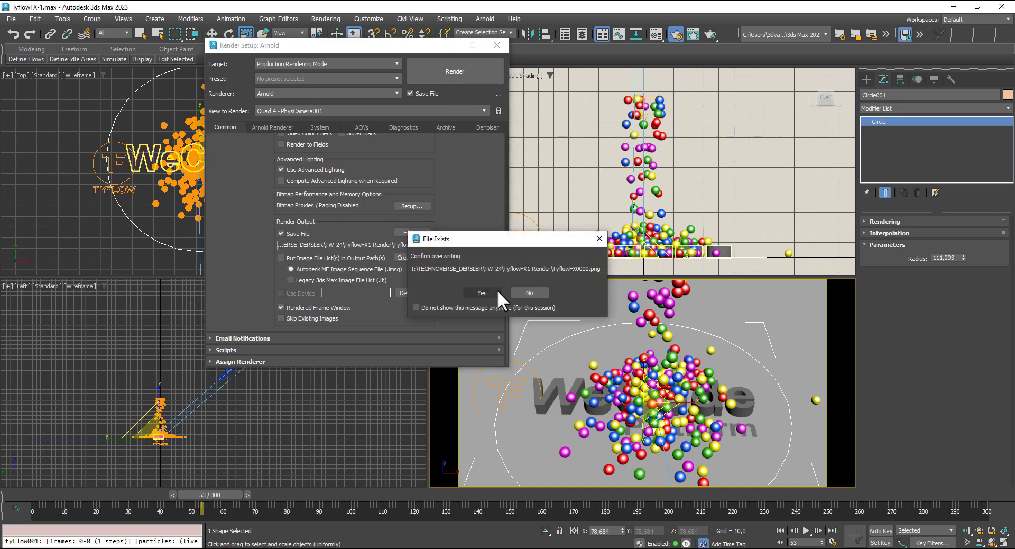
{"action": "left_click", "coordinate": [484, 291]}
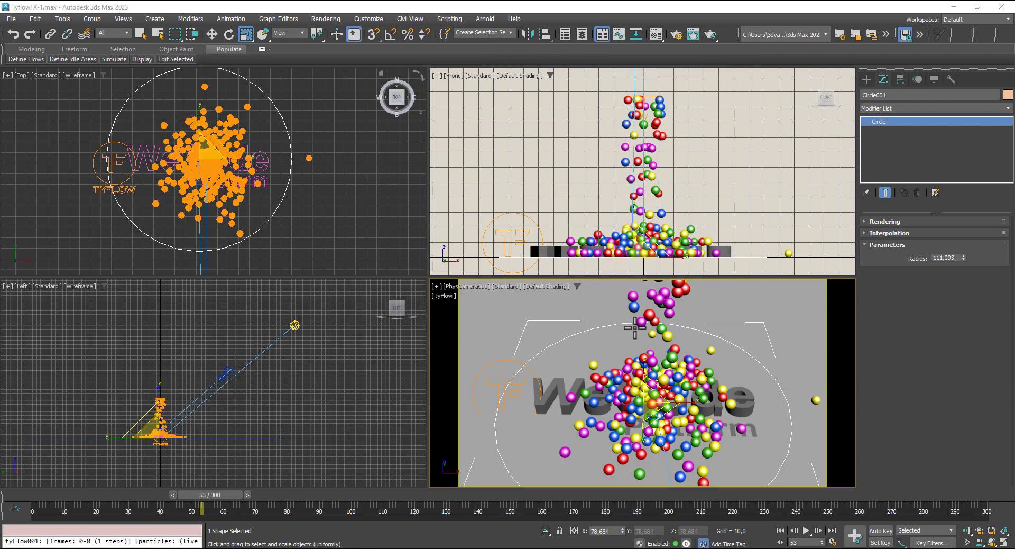
Load the TyflowFX0000 sequence into RAM Player channel A, 301 frames at 1280x720.
{"action": "left_click", "coordinate": [315, 18]}
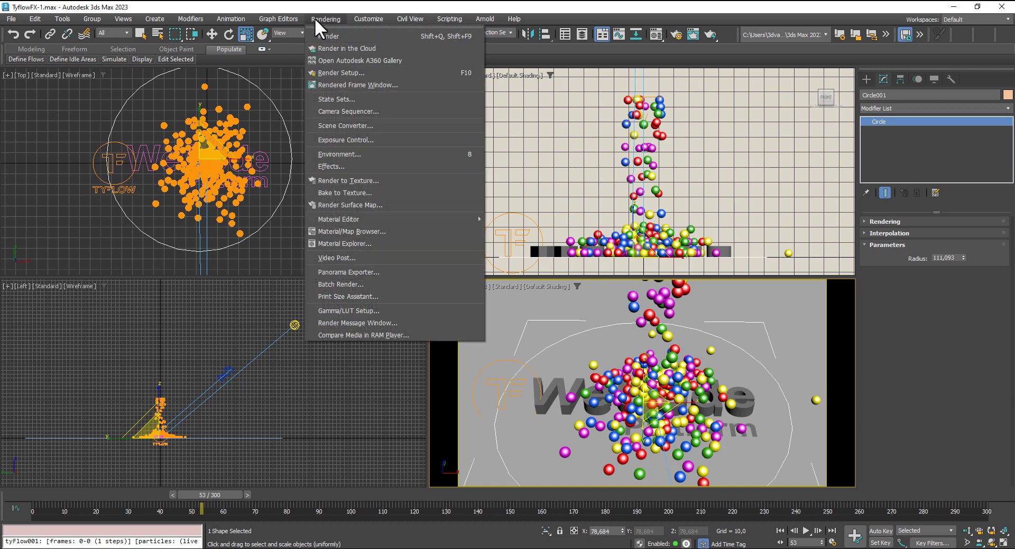
{"action": "left_click", "coordinate": [382, 334]}
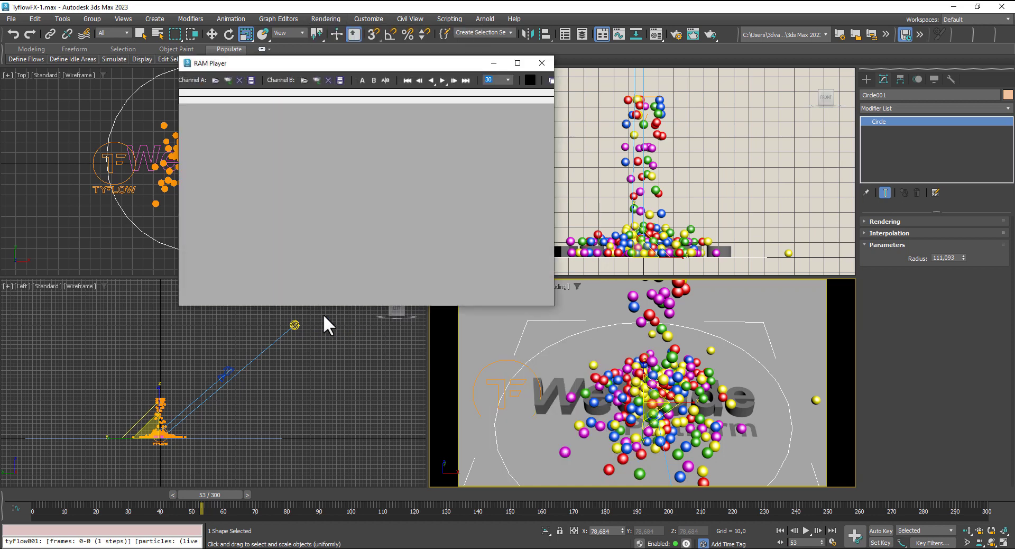
{"action": "left_click", "coordinate": [213, 80]}
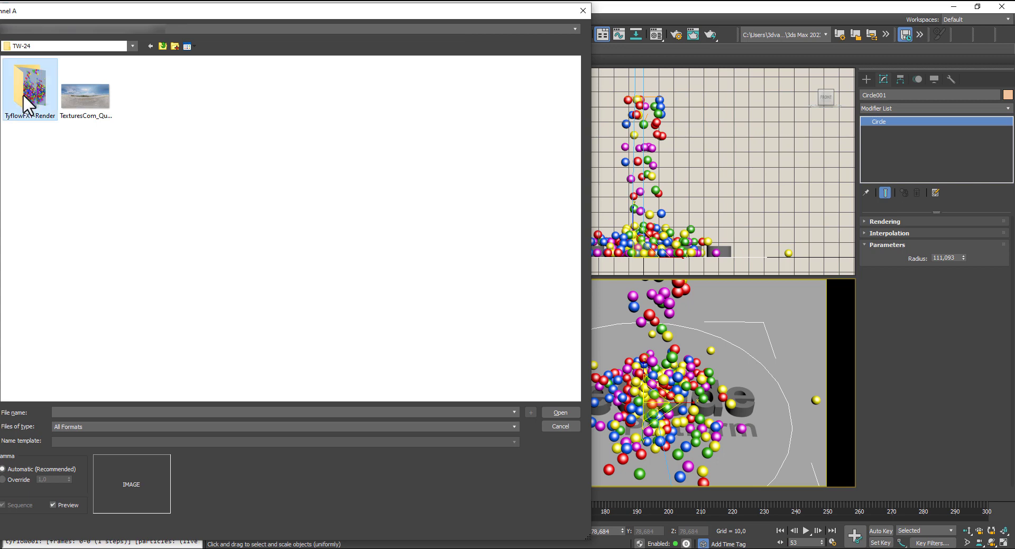
{"action": "left_click", "coordinate": [27, 100]}
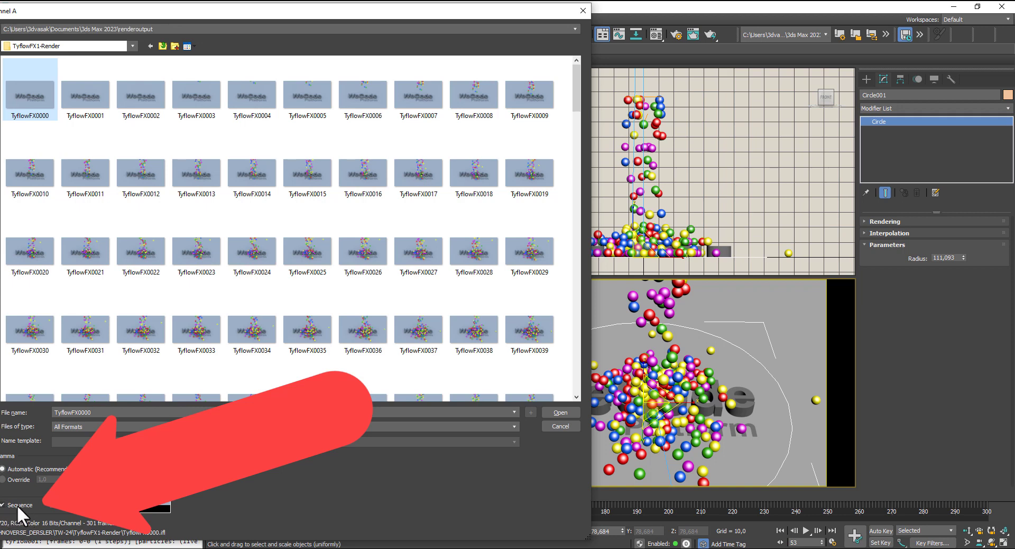
{"action": "left_click", "coordinate": [565, 411]}
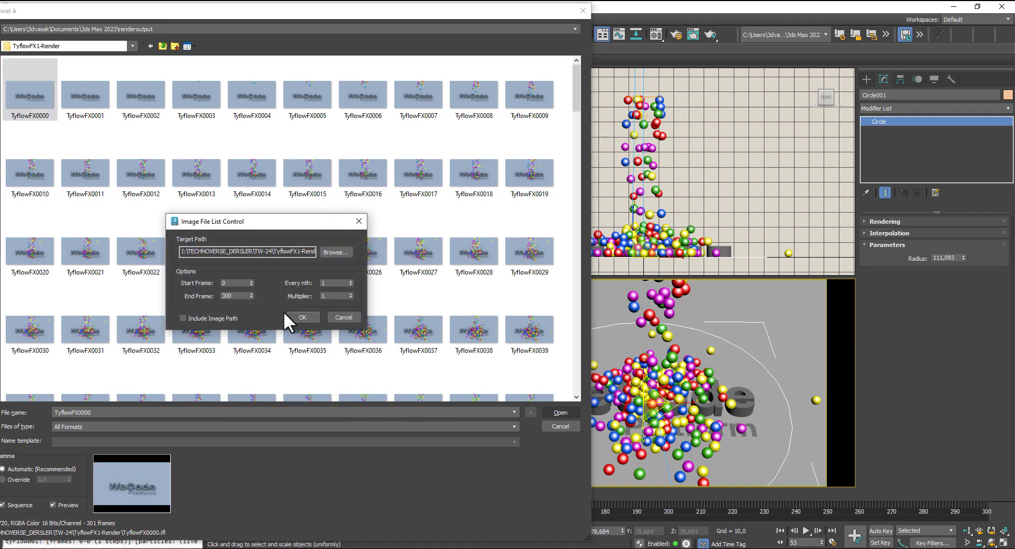
{"action": "left_click", "coordinate": [313, 315]}
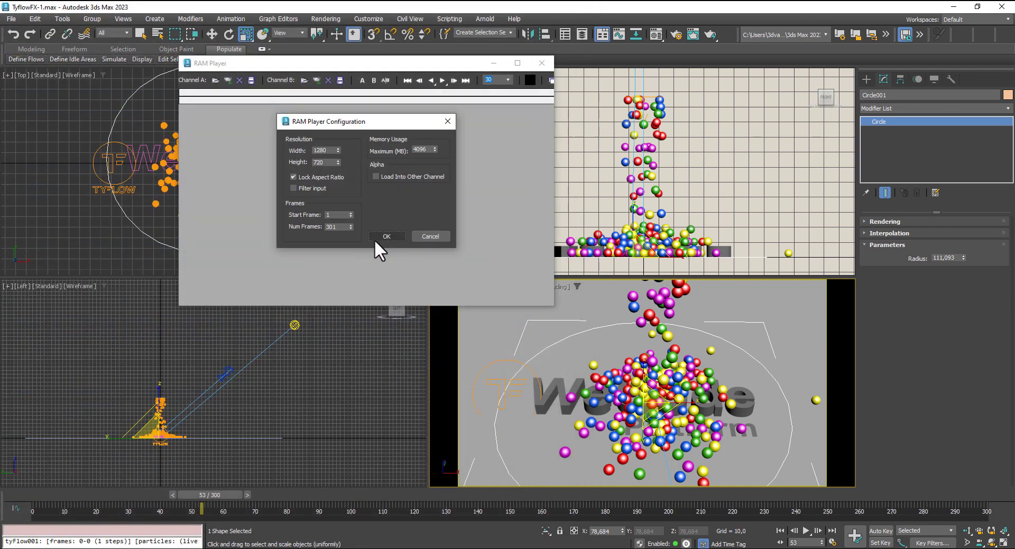
{"action": "left_click", "coordinate": [376, 236]}
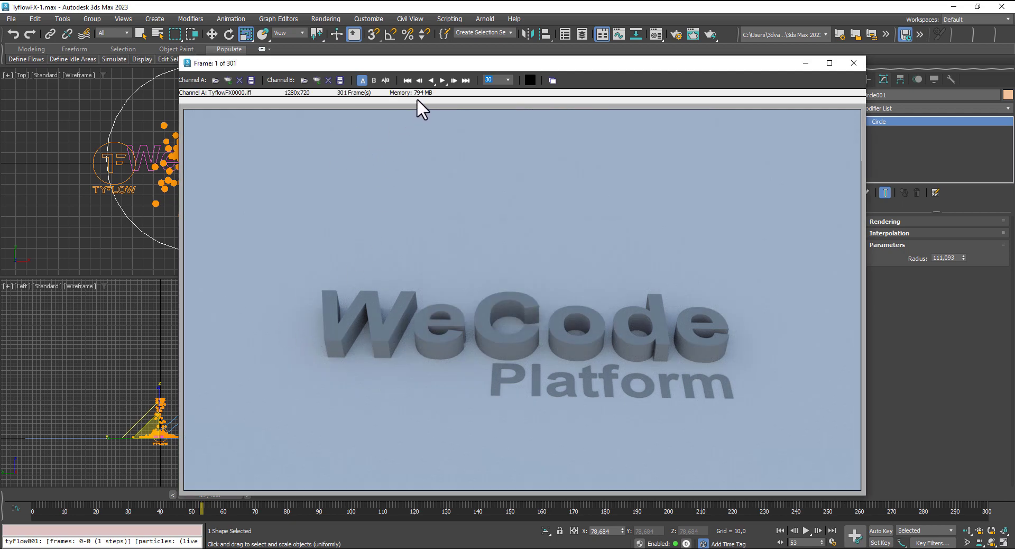
Play the loaded TyflowFX sequence at 30 fps and reposition the RAM Player window.
{"action": "left_click", "coordinate": [443, 80]}
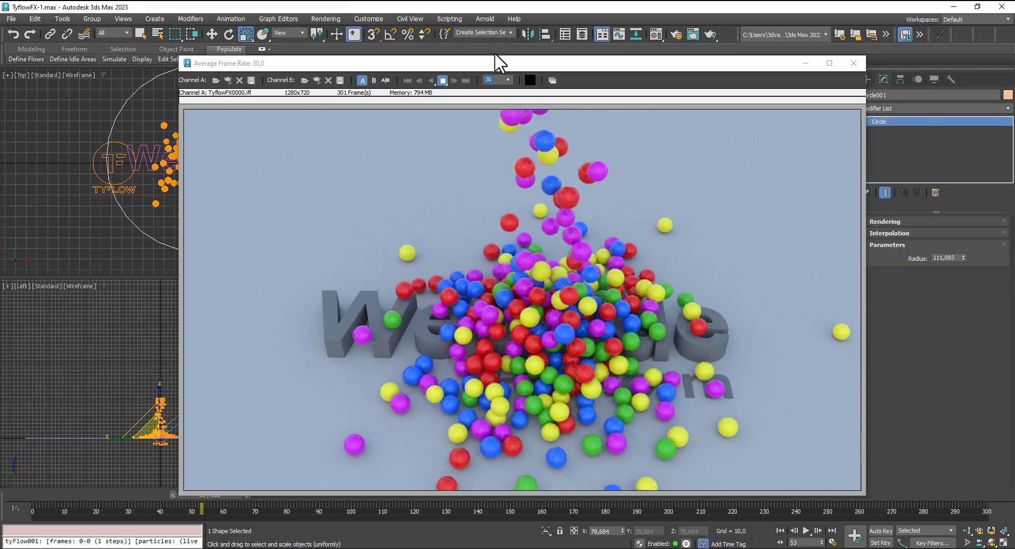
{"action": "left_click_drag", "start_coordinate": [631, 61], "coordinate": [566, 40]}
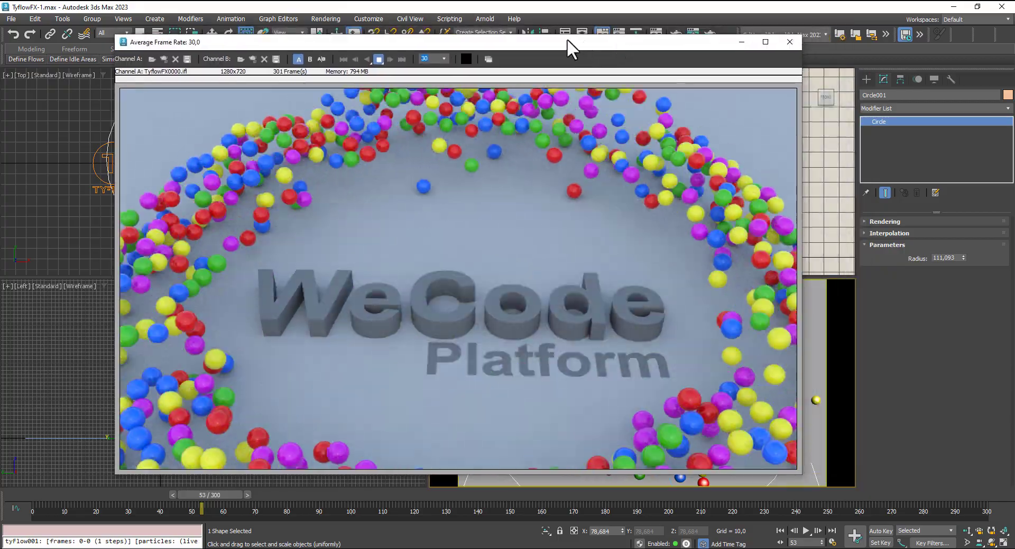
{"action": "mouse_move", "coordinate": [567, 40]}
{"action": "left_mouse_down"}
{"action": "mouse_move", "coordinate": [506, 32]}
{"action": "mouse_move", "coordinate": [658, 81]}
{"action": "mouse_move", "coordinate": [589, 16]}
{"action": "mouse_move", "coordinate": [580, 62]}
{"action": "mouse_move", "coordinate": [597, 50]}
{"action": "left_mouse_up"}
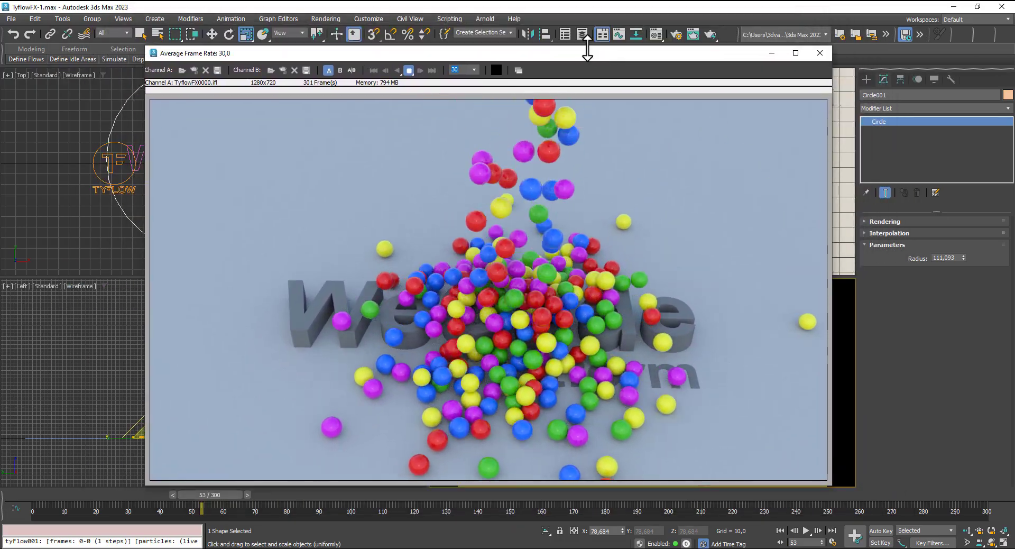